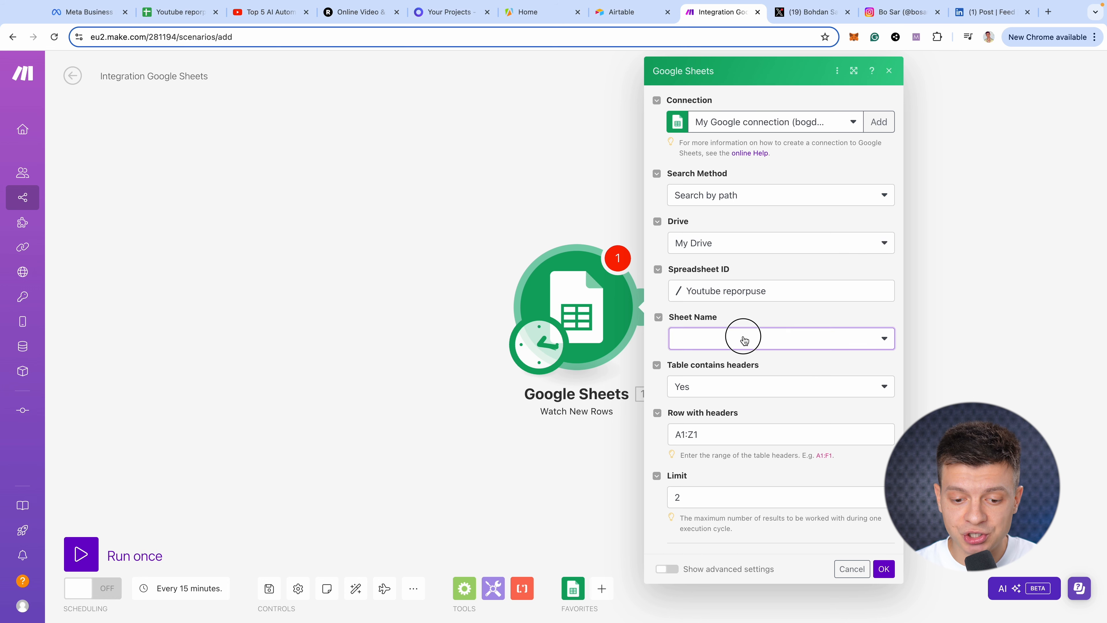
Configure the Google Sheets trigger to watch Sheet1 with a limit of 1 and confirm the module settings.
click(696, 361)
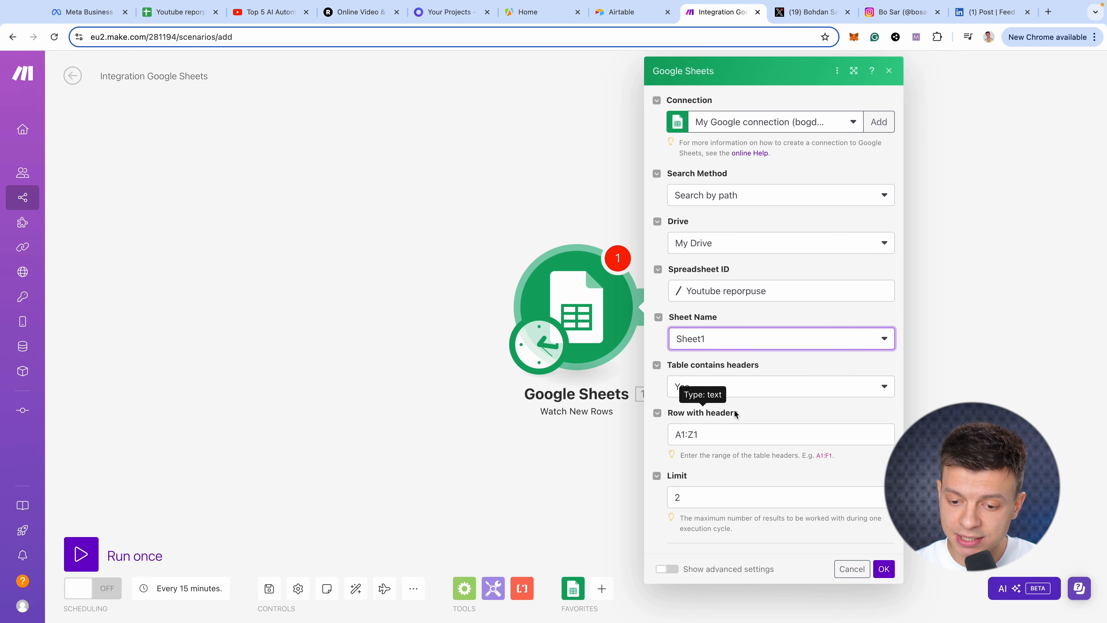
click(718, 495)
key(BackSpace)
text(1)
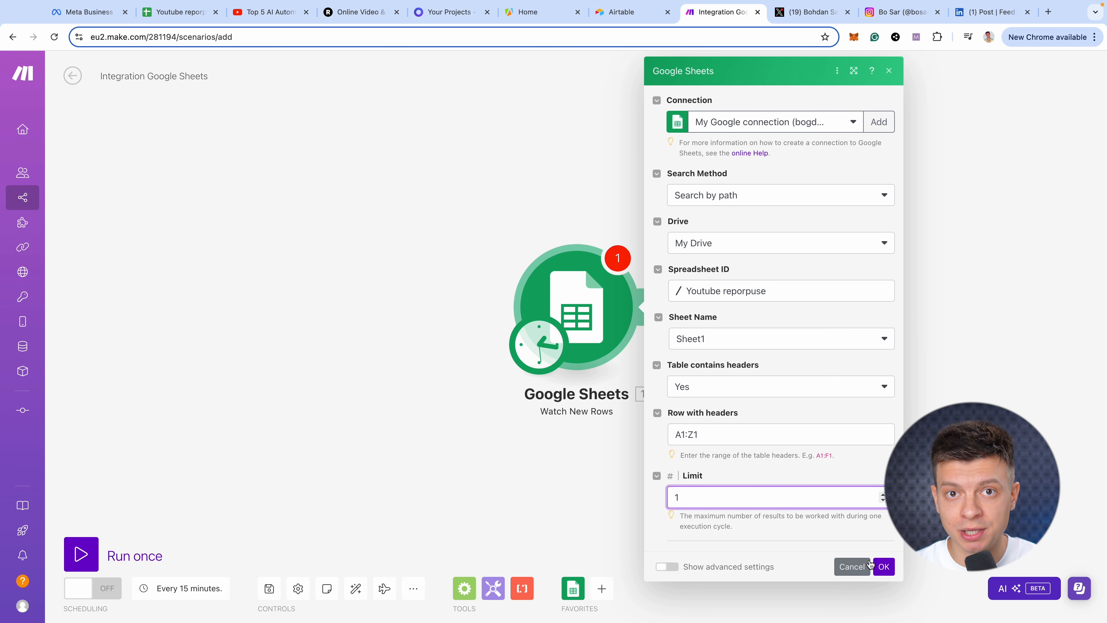
click(883, 566)
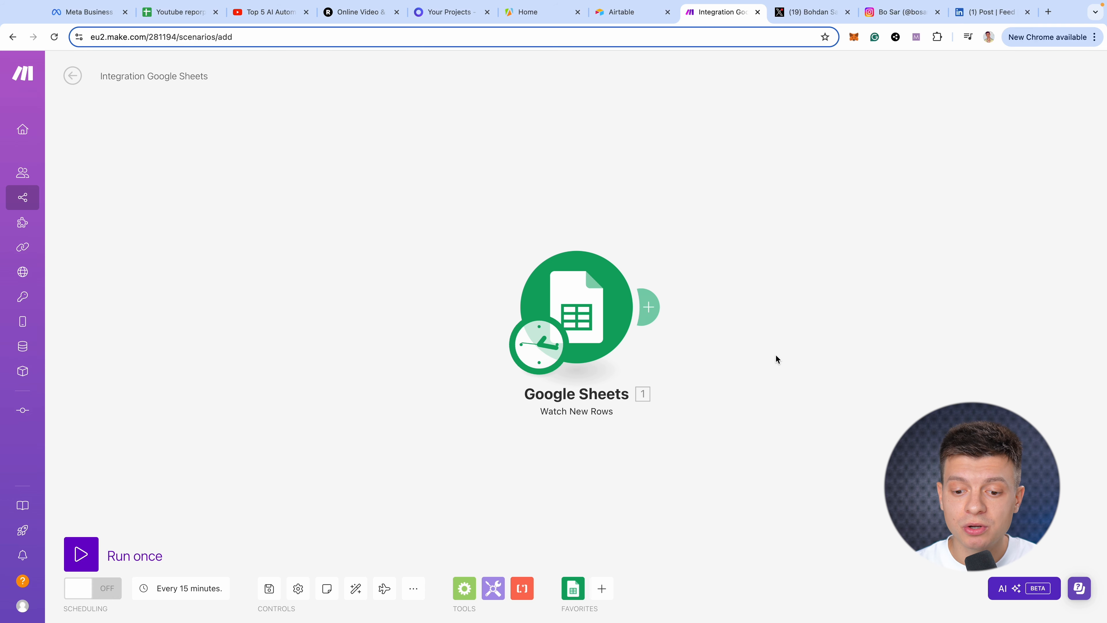
Switch to Apify, search the store for "youtube tran" and open the YouTube Transcript Ninja actor.
click(521, 16)
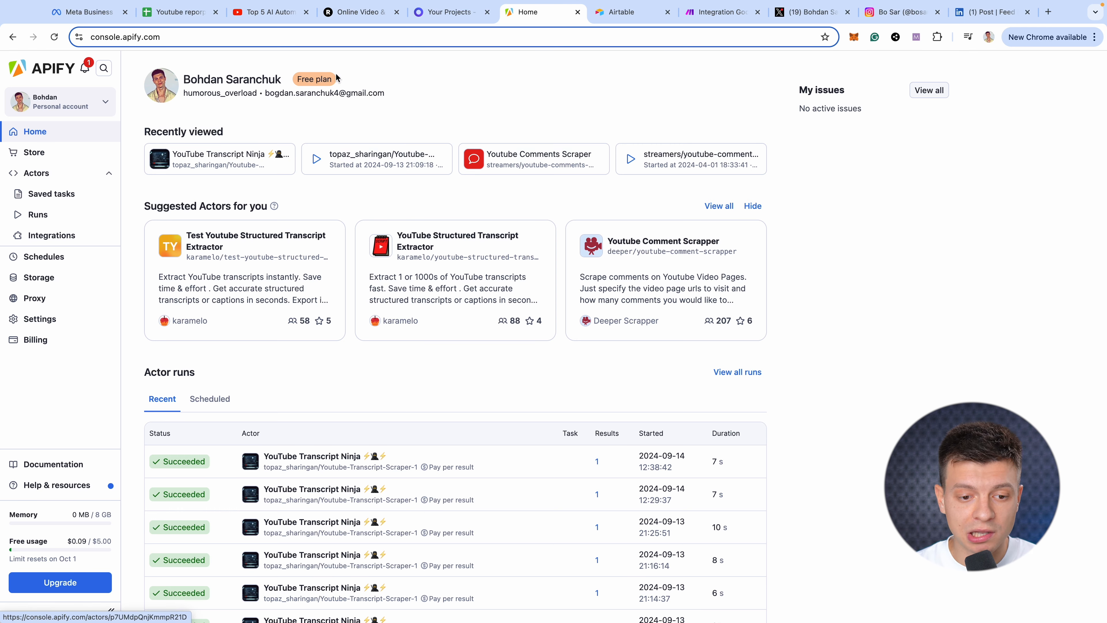
click(43, 153)
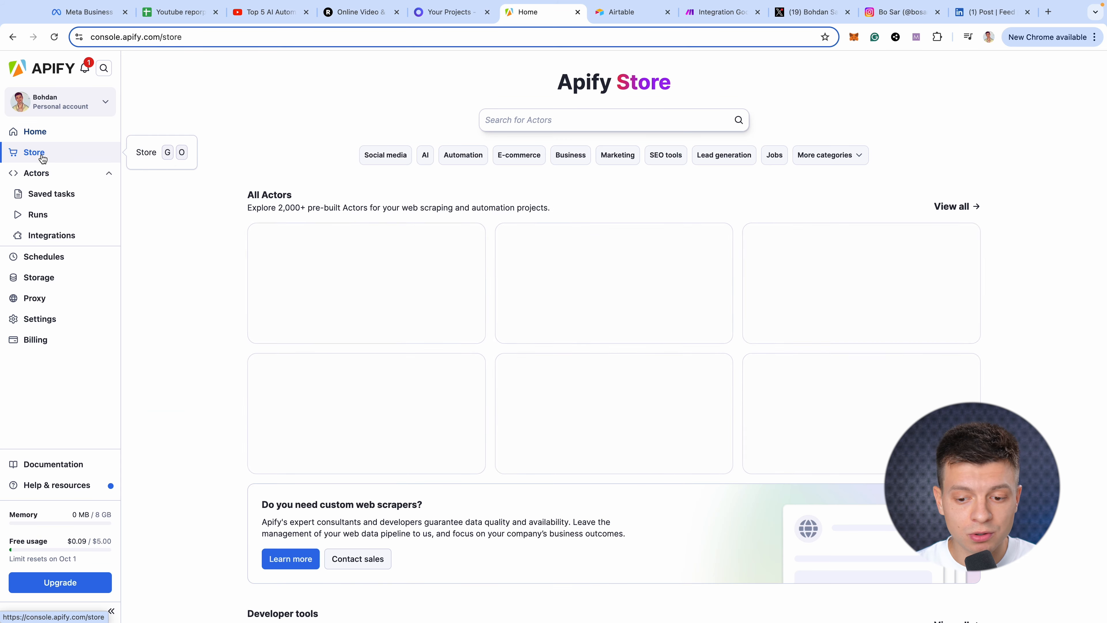
click(561, 119)
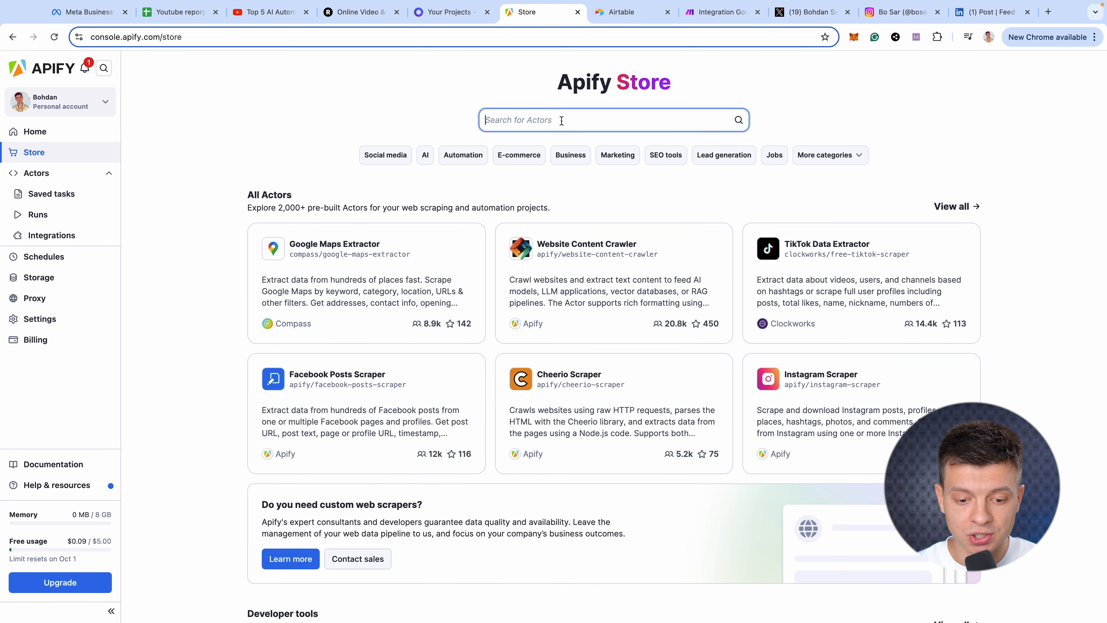
text(youtube tran)
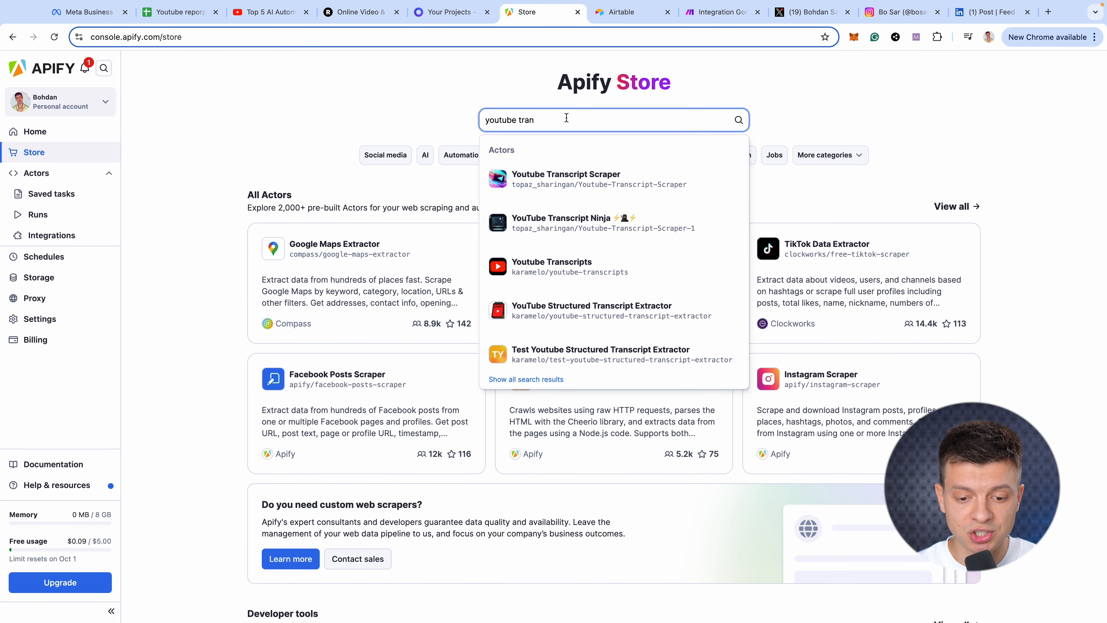
click(585, 228)
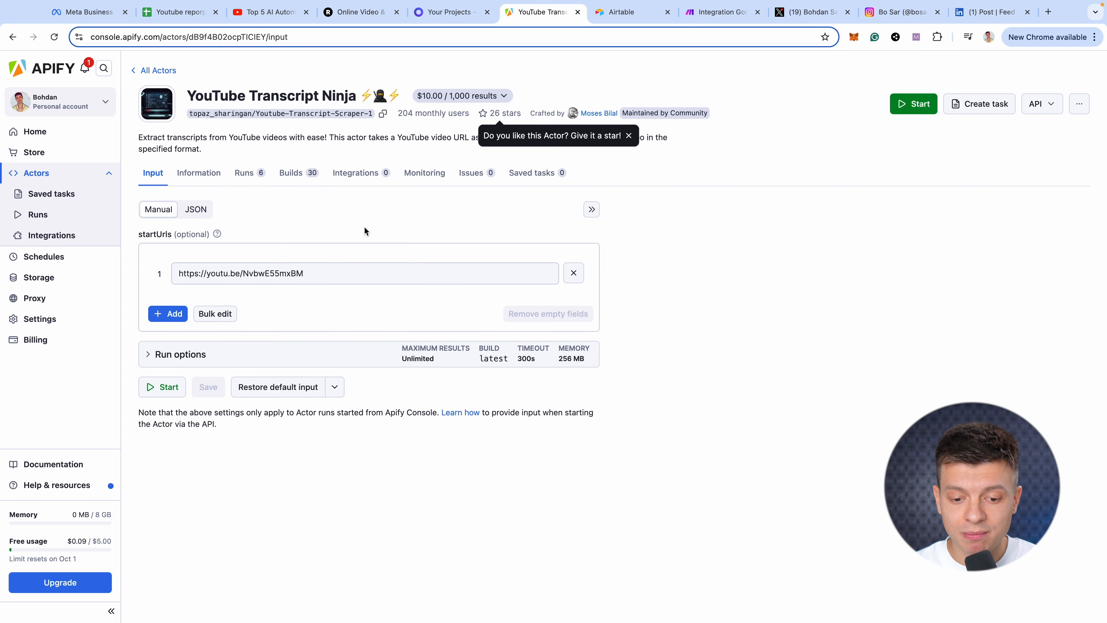
Replace the actor's start URL with the link of the open YouTube video on AI automations, then save and run the actor.
click(268, 11)
click(256, 36)
key(ctrl+c)
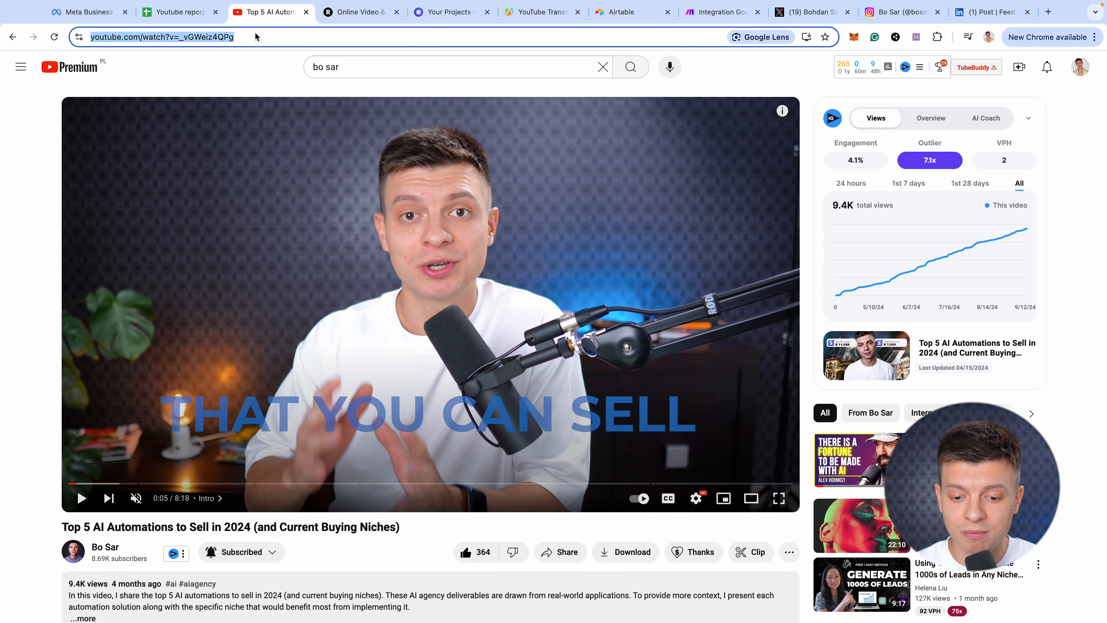
click(540, 12)
drag(342, 272, 147, 276)
key(ctrl+v)
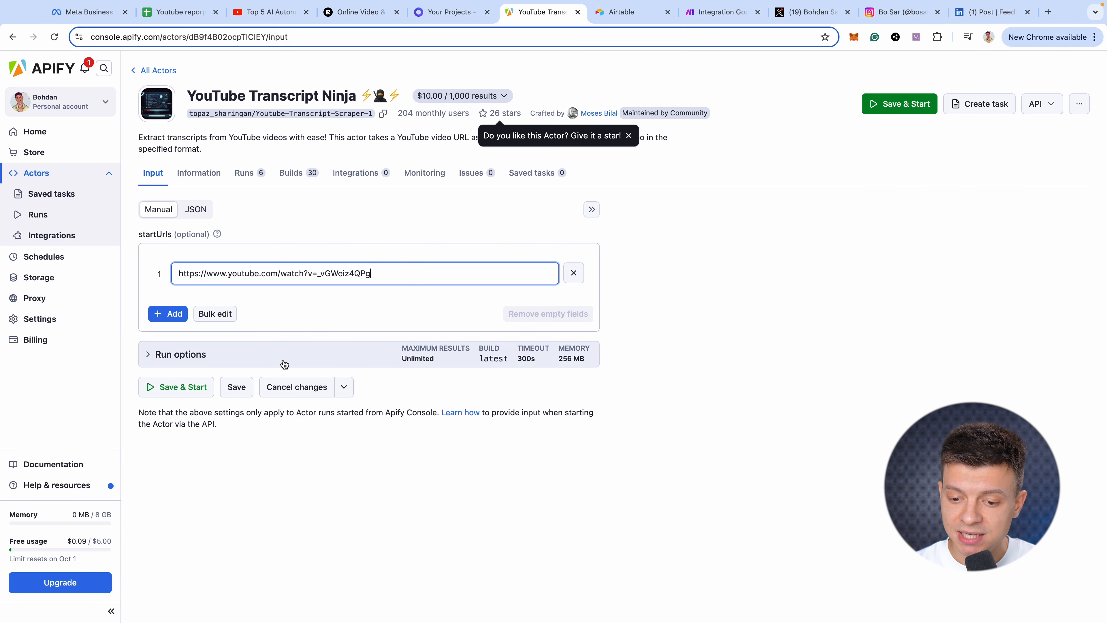
click(177, 389)
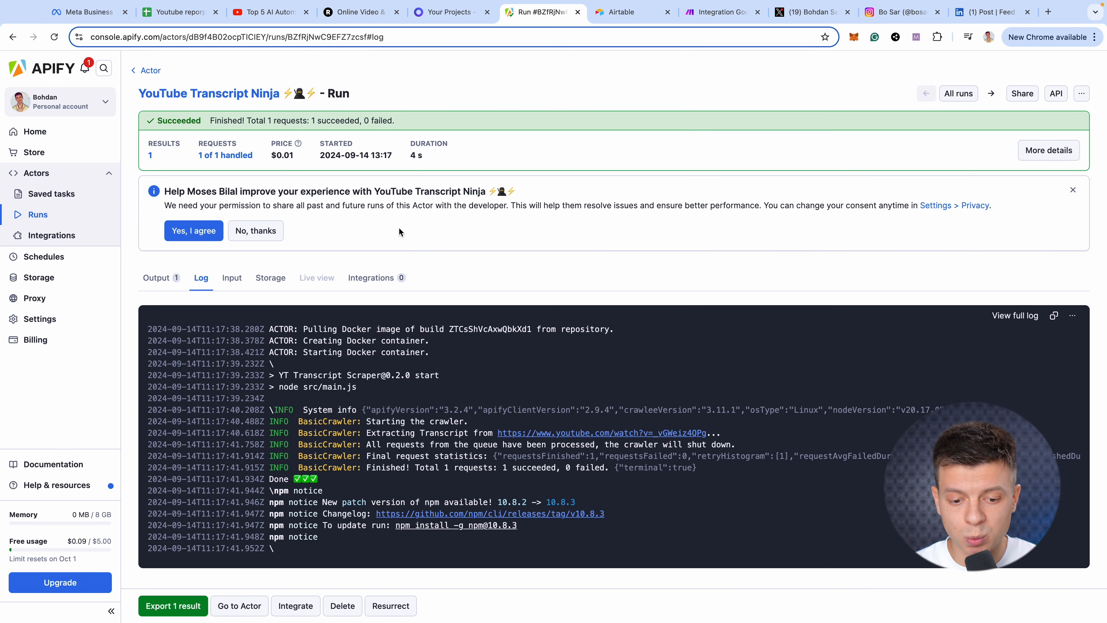
Examine the run's output and read through the full extracted video transcript.
click(160, 278)
scroll(447, 275, down, 1)
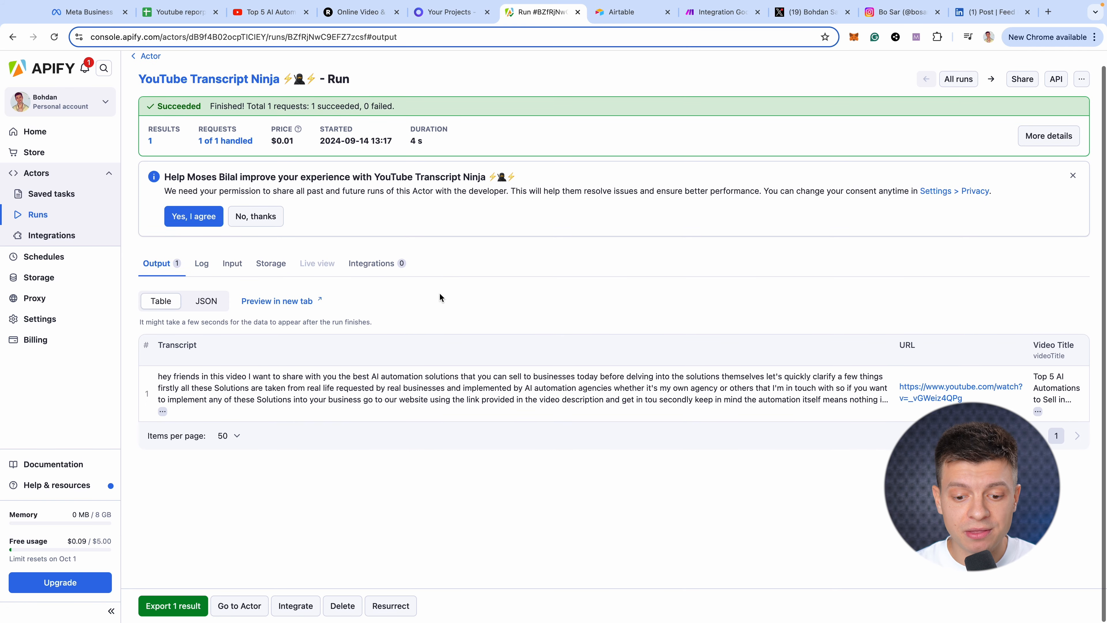
scroll(160, 288, down, 15)
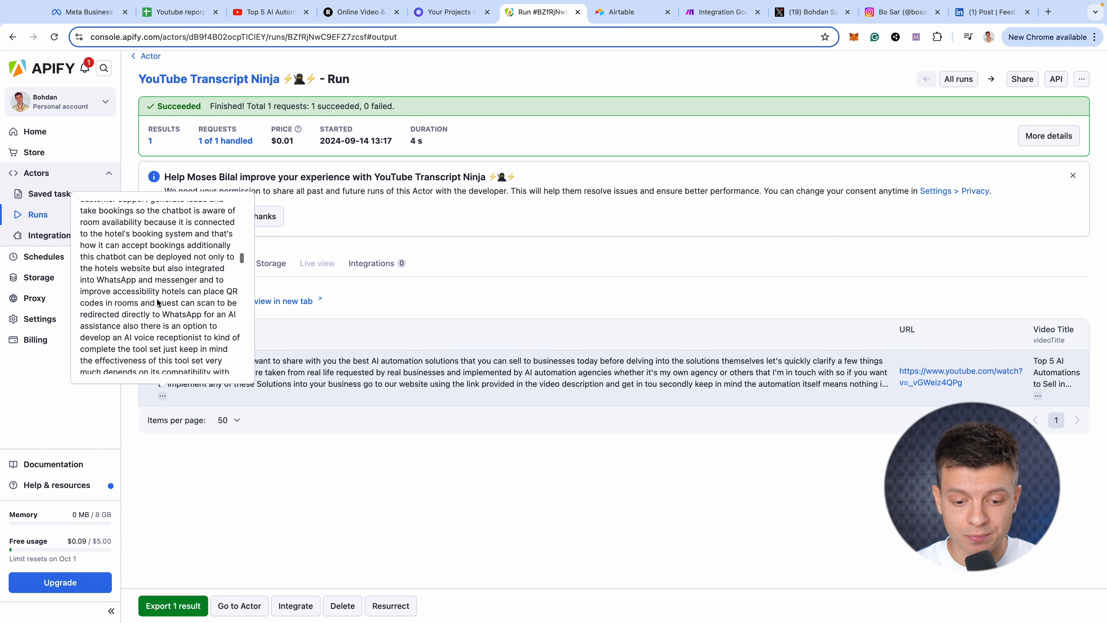
scroll(158, 302, up, 15)
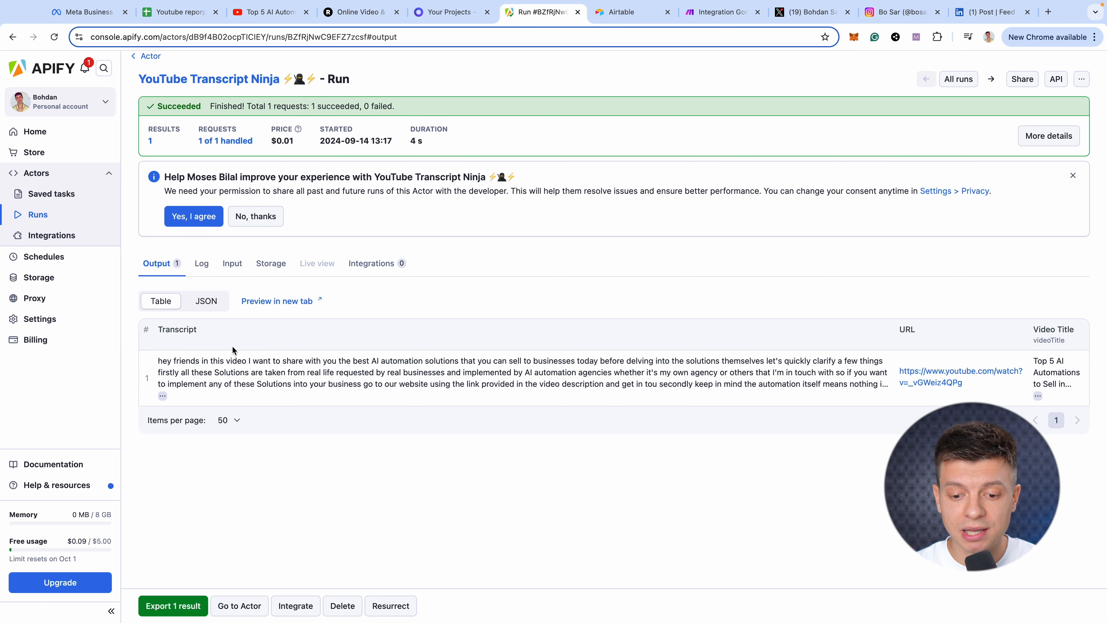
Switch back to Make and add an Apify "Run an Actor" module after the Google Sheets trigger.
click(715, 12)
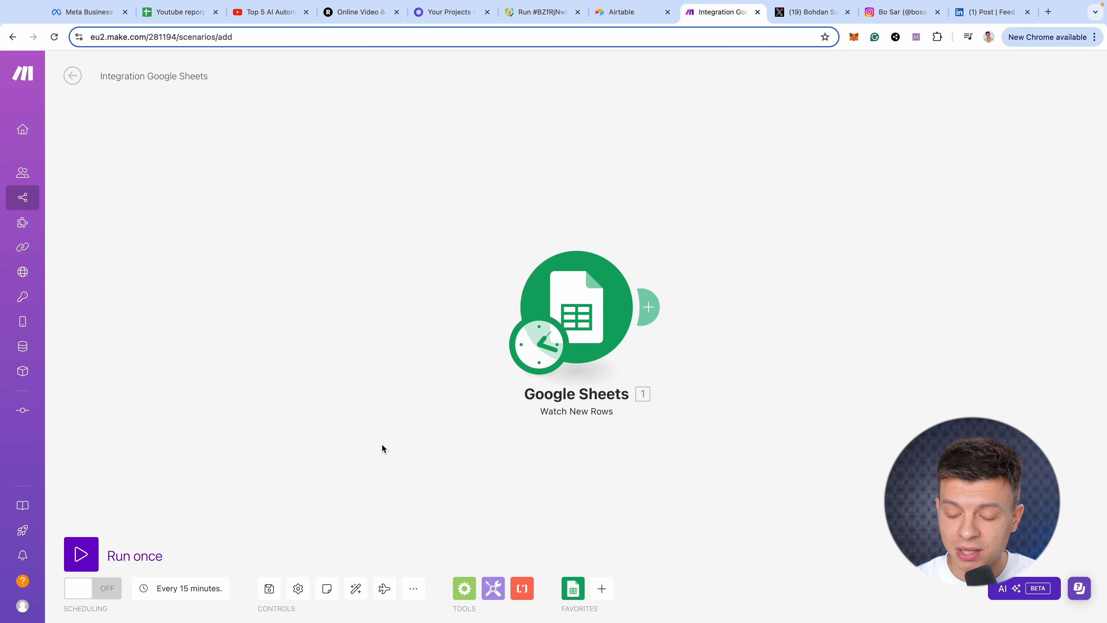
click(648, 306)
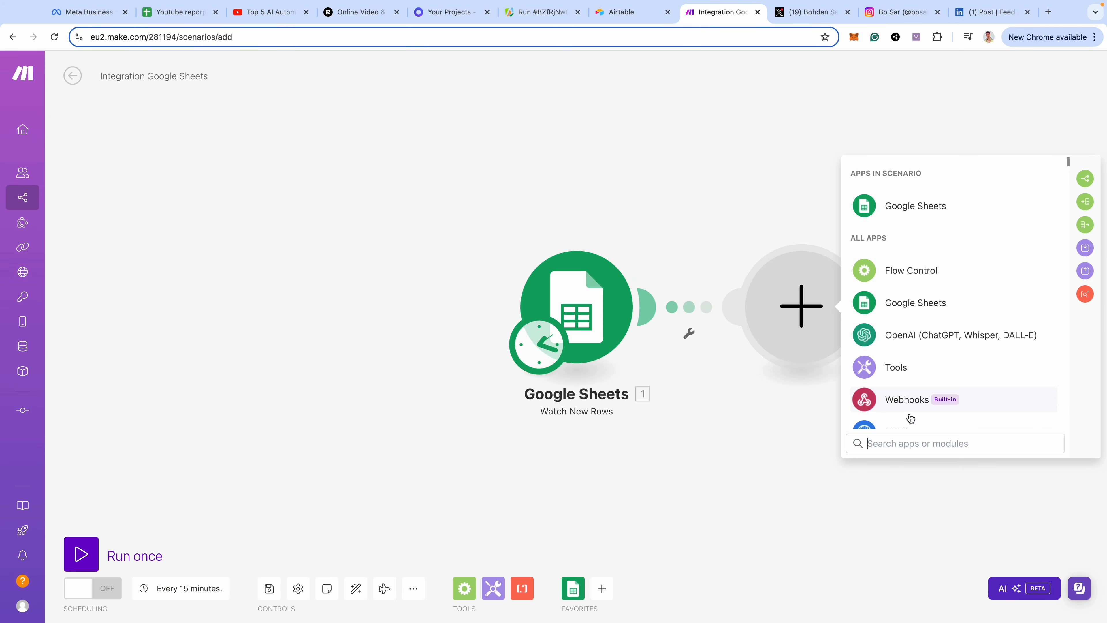
text(apify)
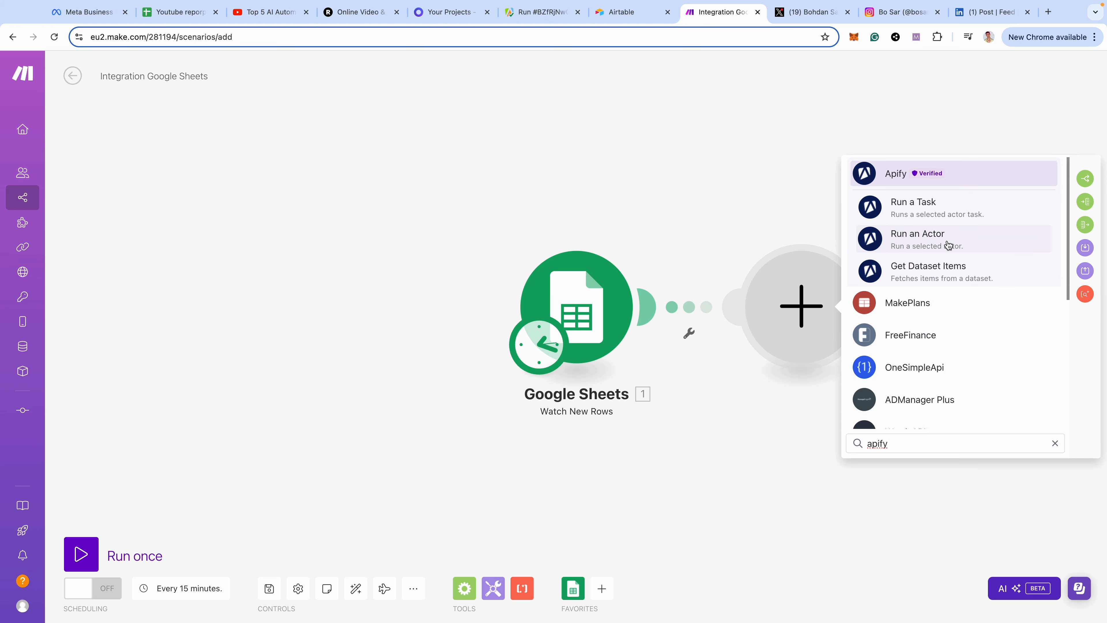
click(949, 245)
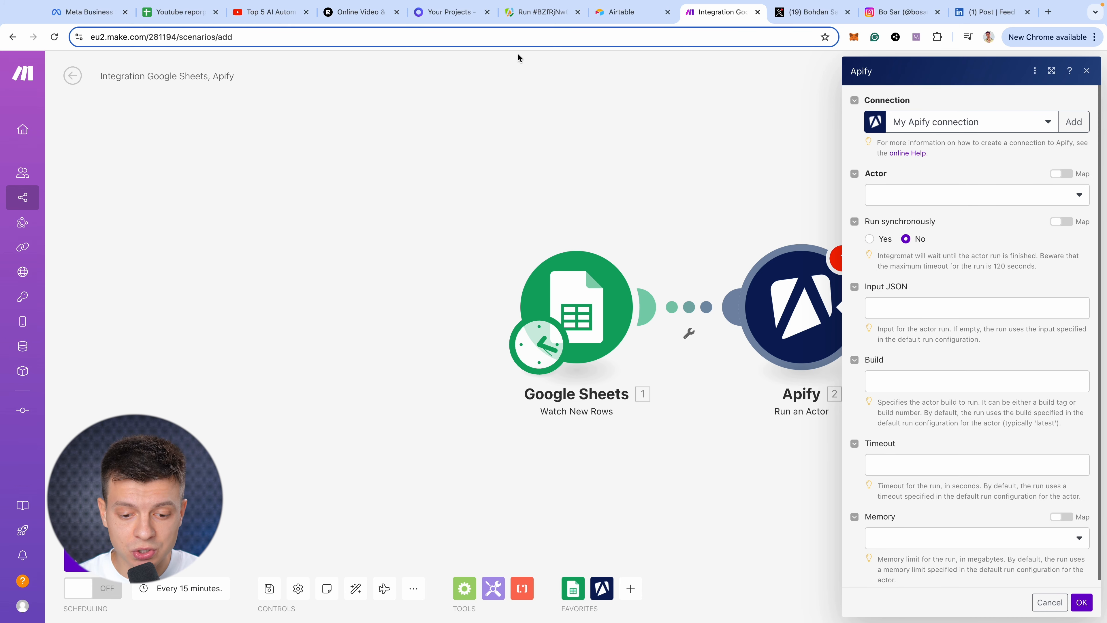
Copy the default API token from the Apify run's API details and return to the Make scenario.
click(538, 13)
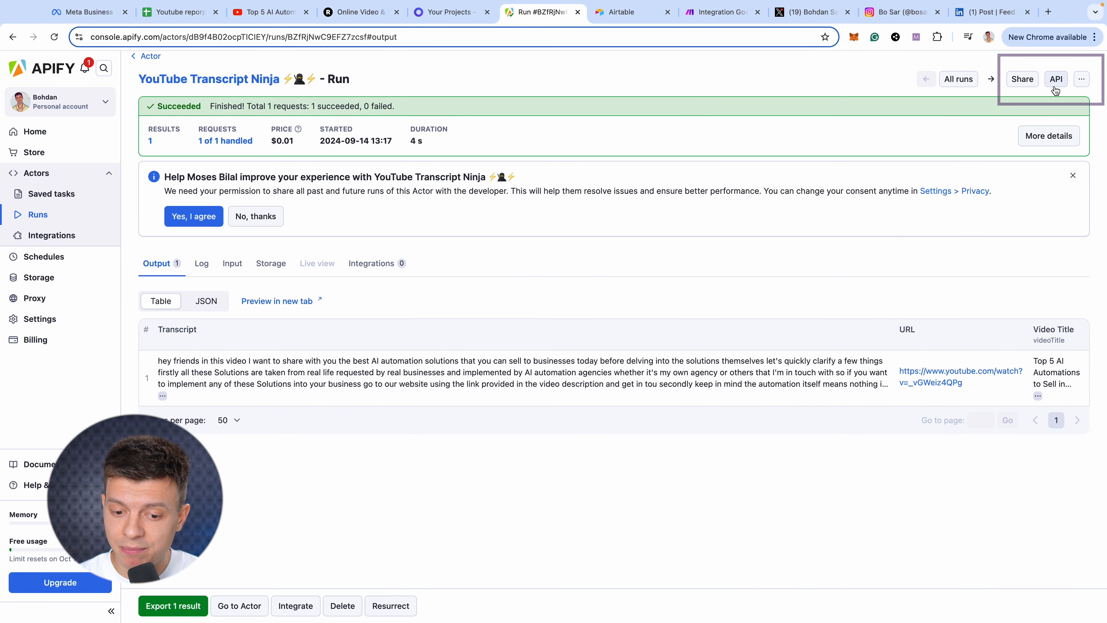
click(1055, 85)
click(501, 148)
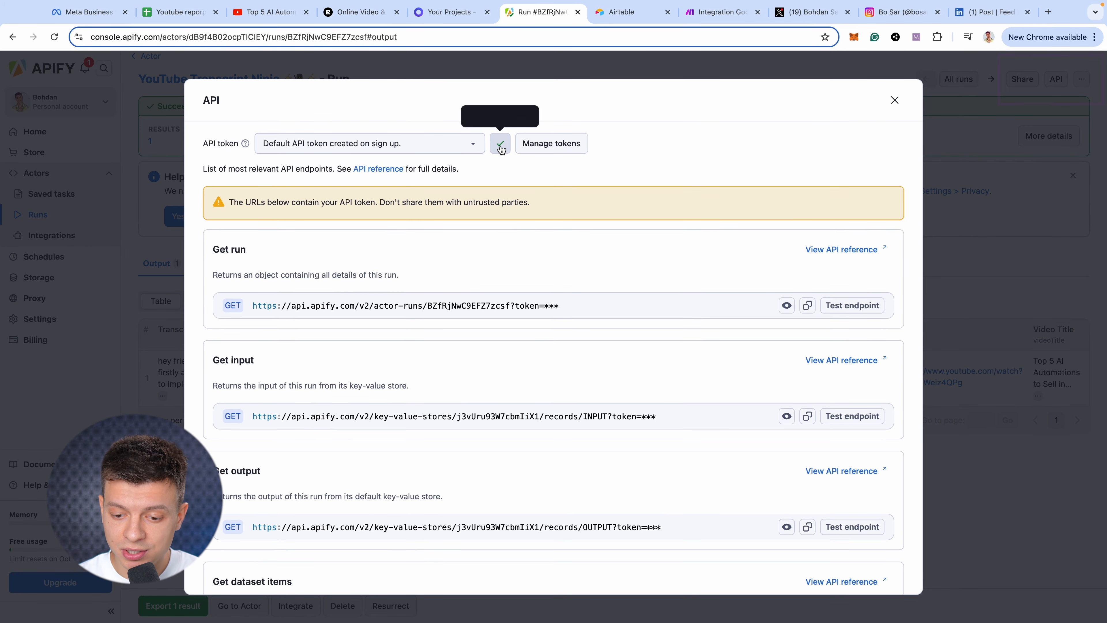
click(894, 100)
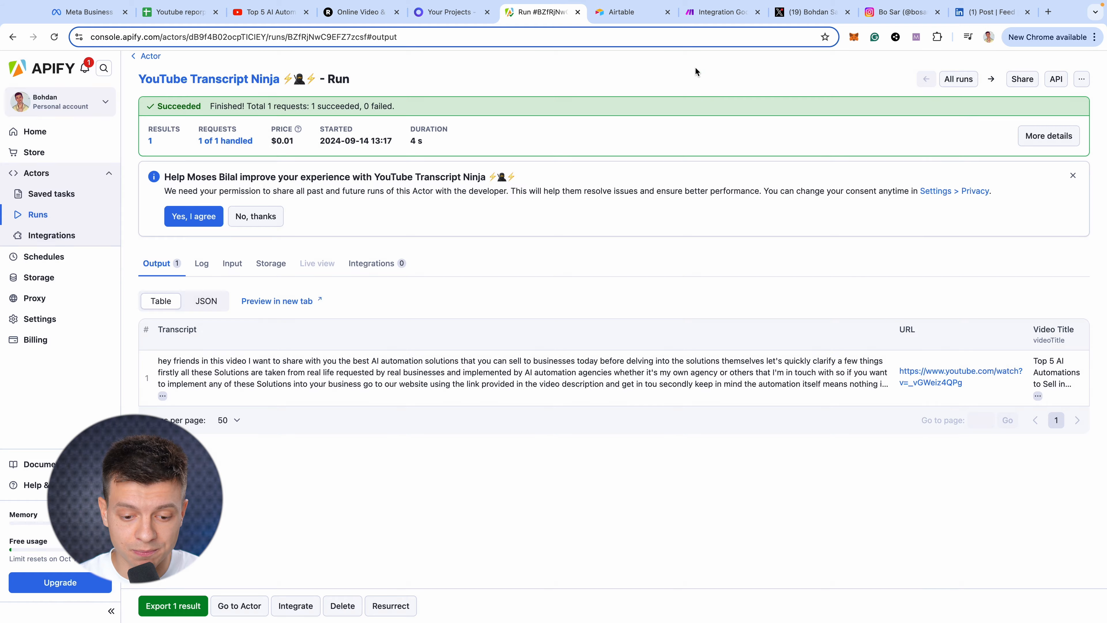
click(721, 11)
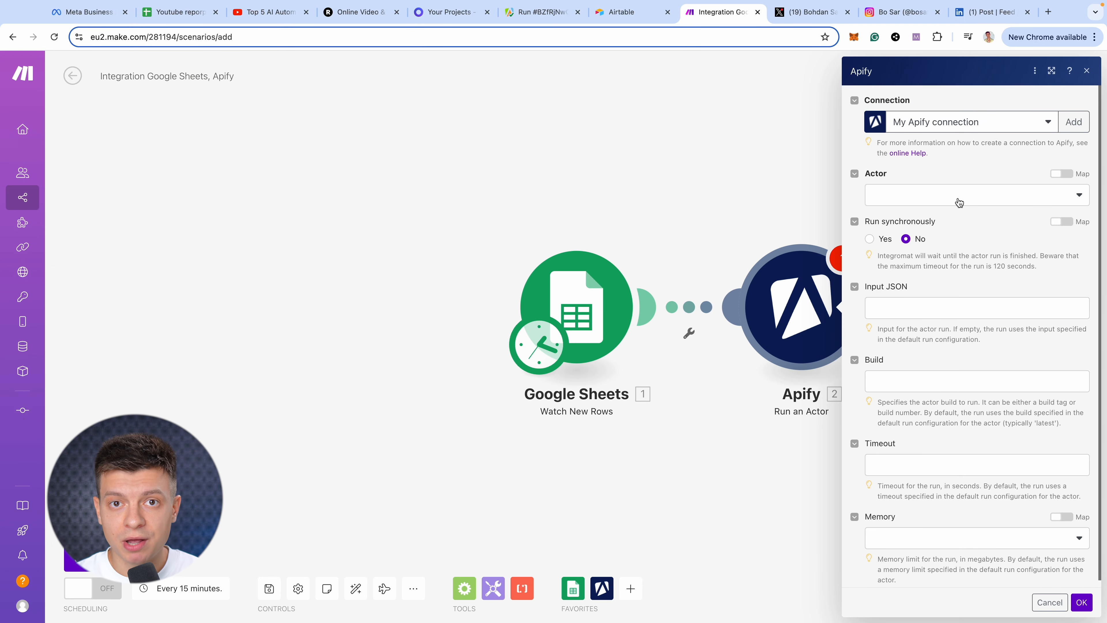
Set the Apify module's actor to topaz_sharingan/Youtube-Transcript-Scraper-1.
click(536, 12)
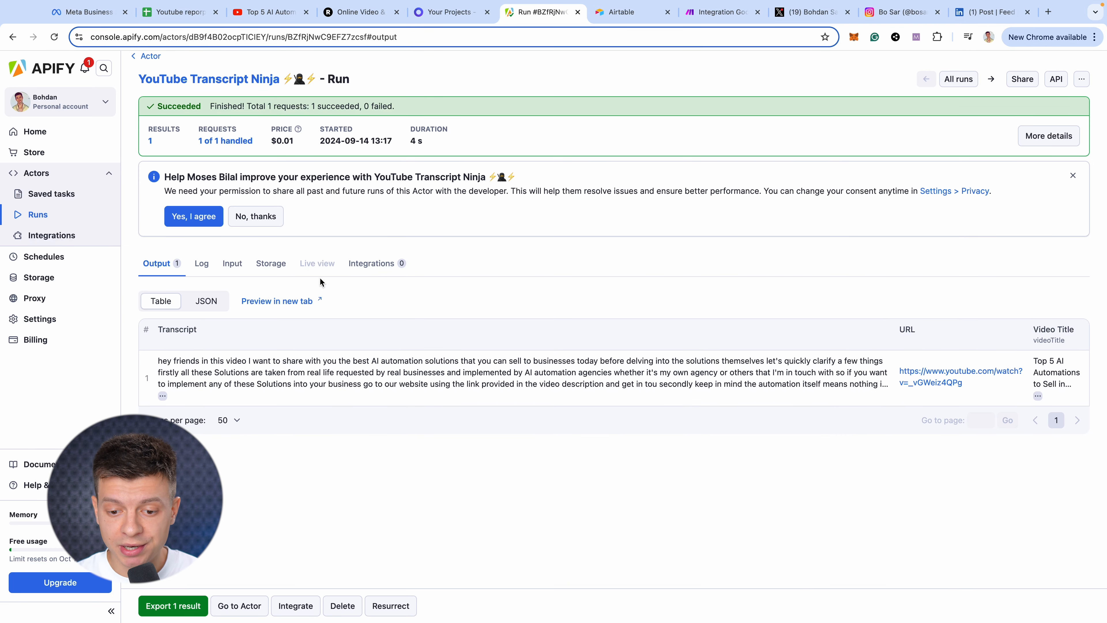
click(721, 11)
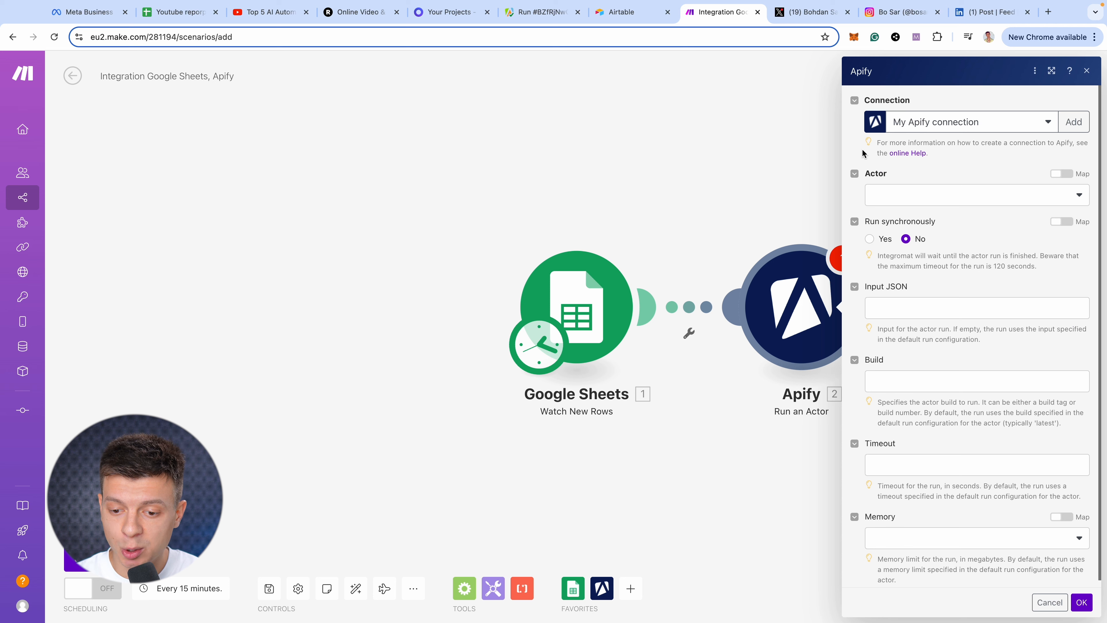
click(920, 194)
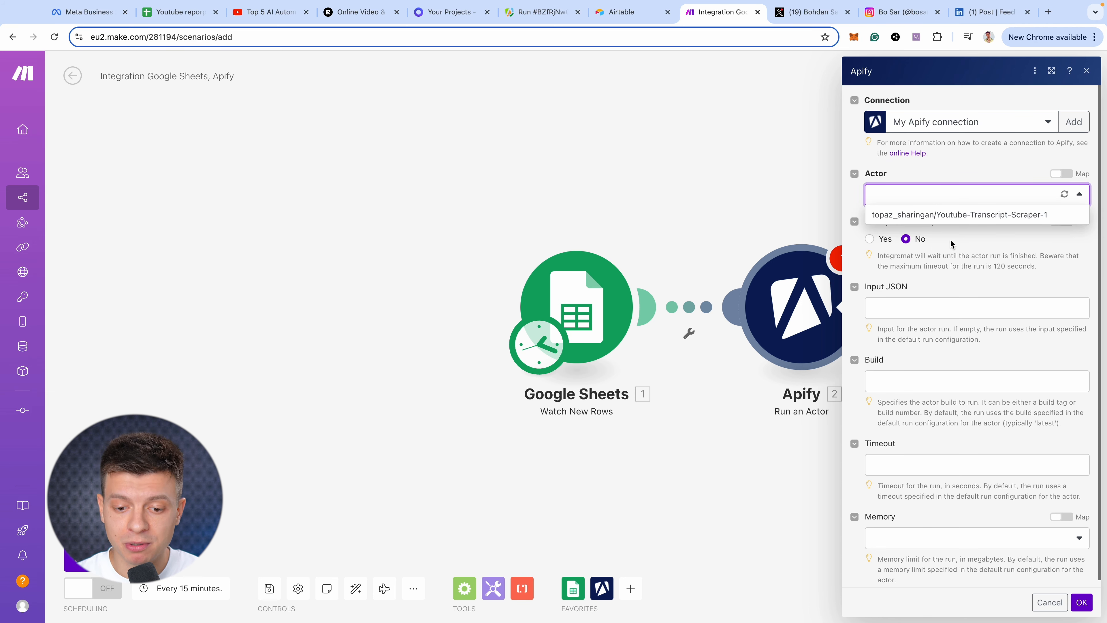
click(901, 214)
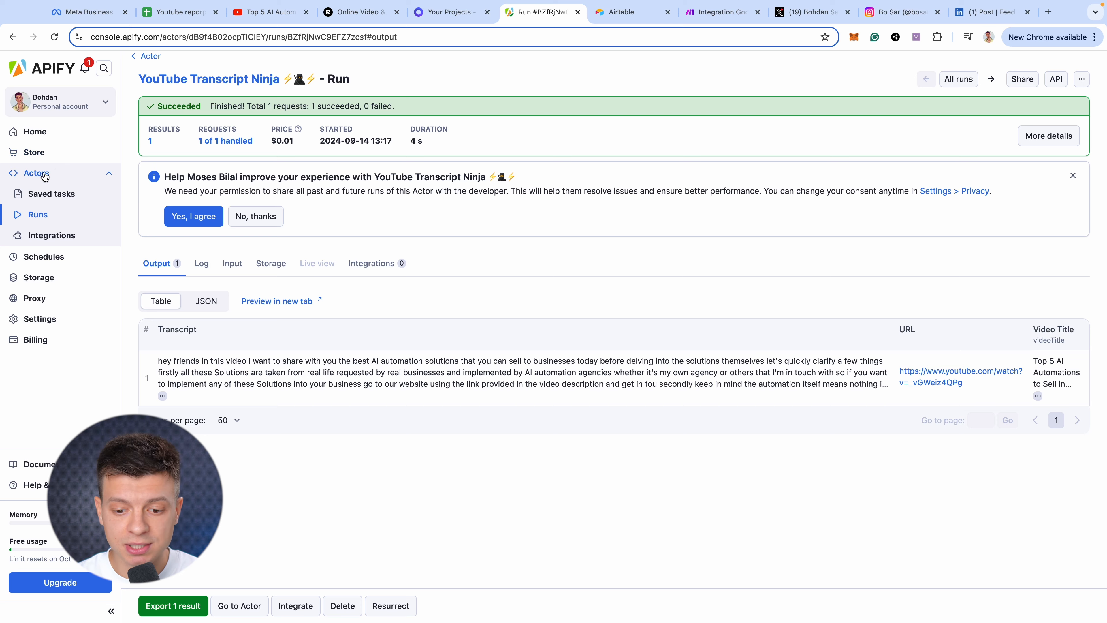
Copy the YouTube Transcript Ninja actor's JSON input from Apify into the Input JSON field of the Make module.
click(44, 176)
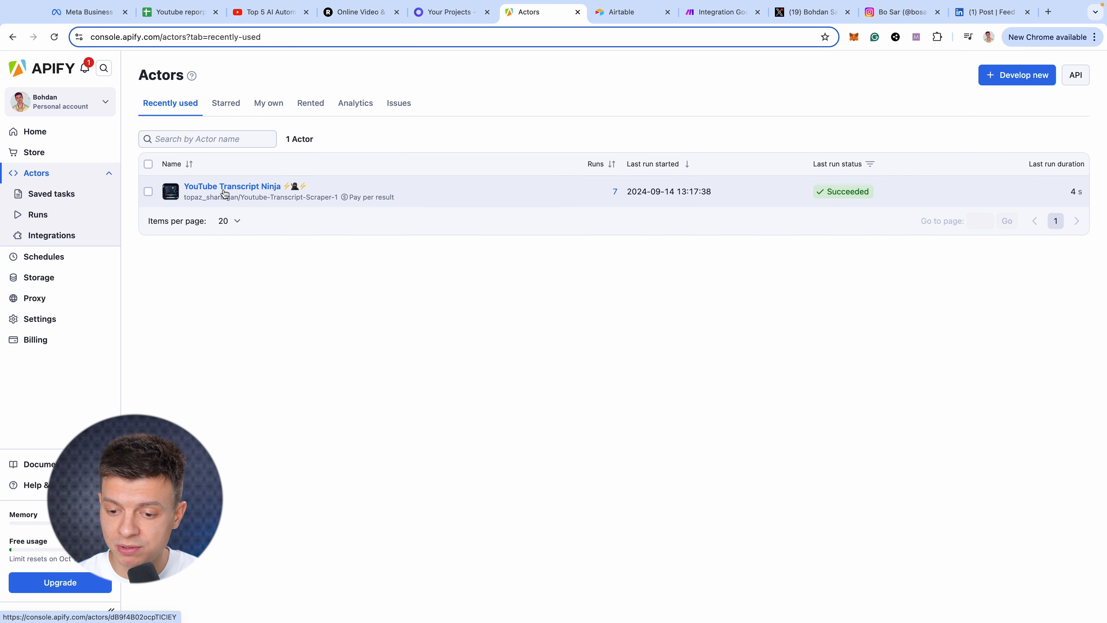
click(223, 193)
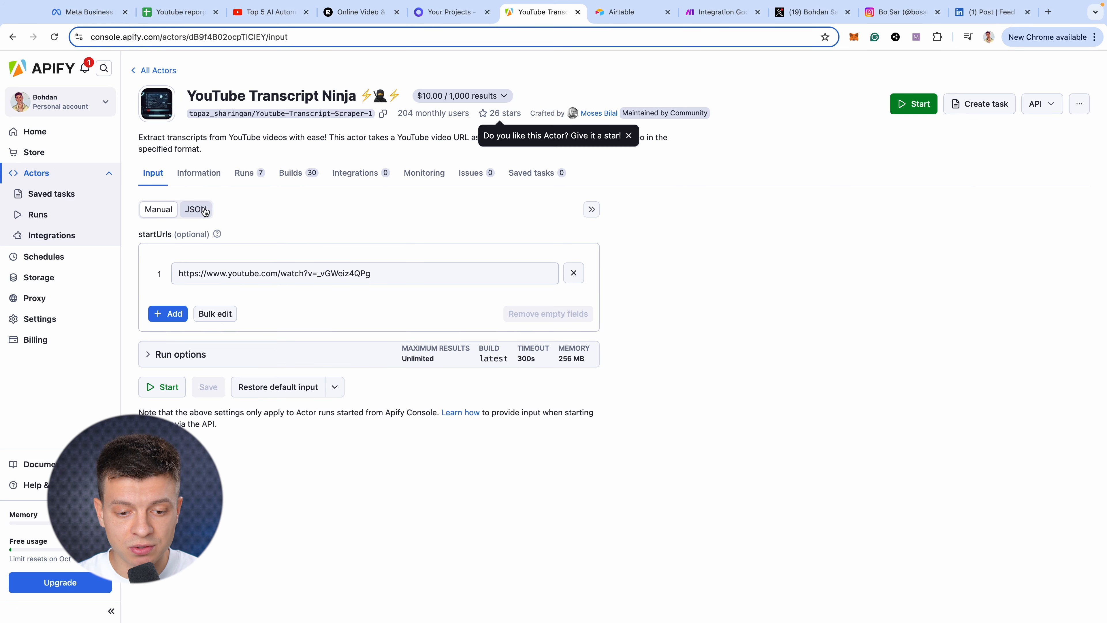
click(195, 216)
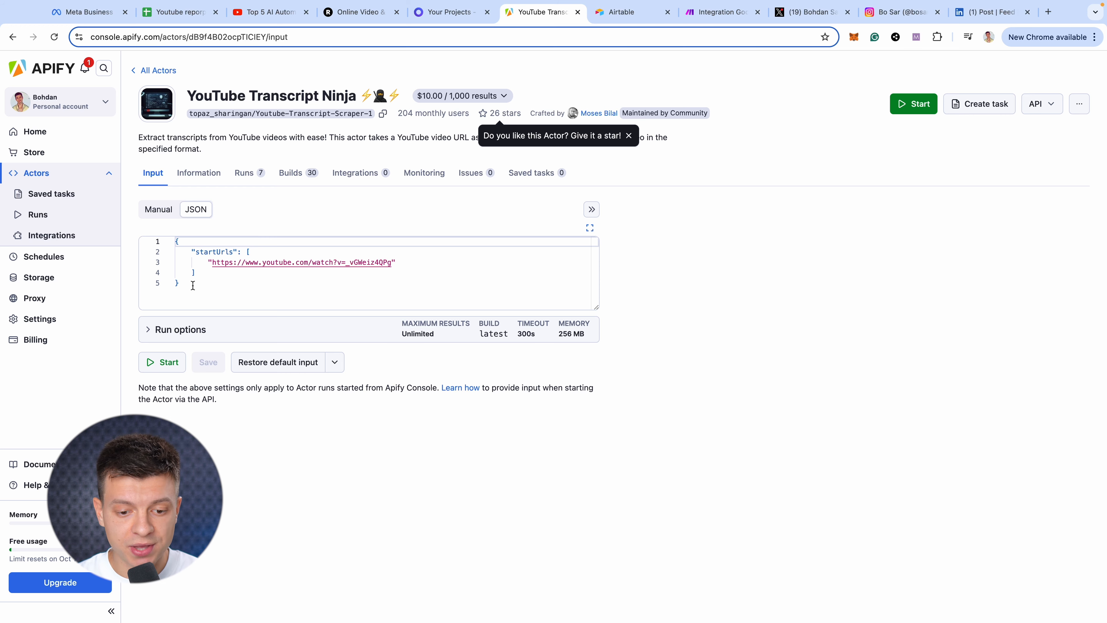
drag(194, 286, 153, 240)
click(722, 12)
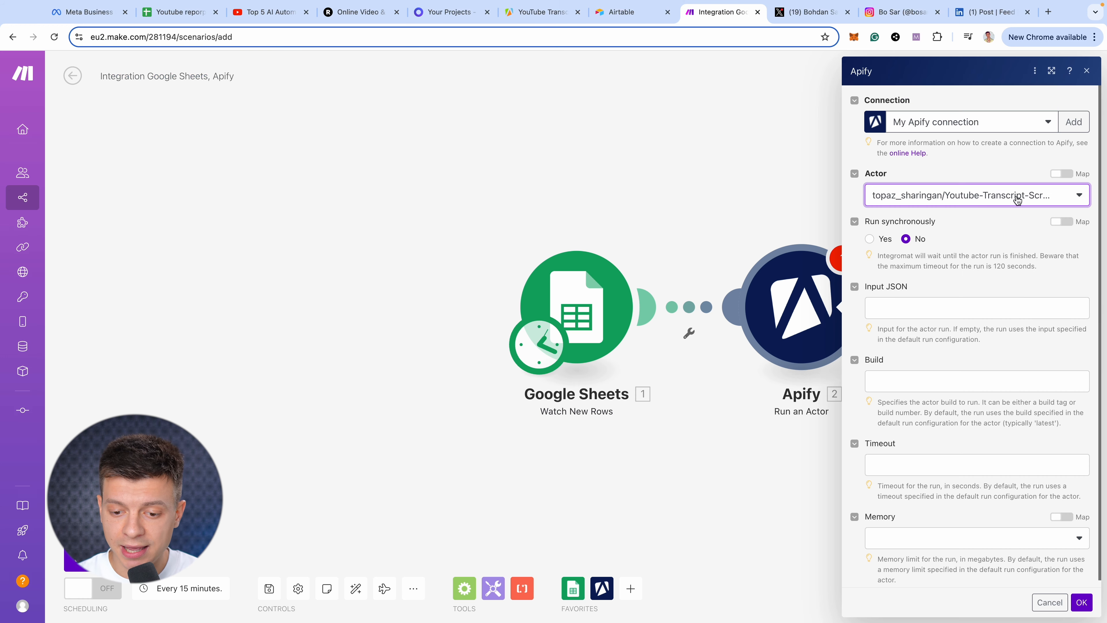
click(912, 305)
text({ "startUrls": [ "https://www.youtube.com/watch?v=_vGWeiz4QFg" ]})
Replace the video URL in the input JSON with the mapped "Youtube links (A)" value, confirm the module and save the scenario.
drag(962, 308, 982, 339)
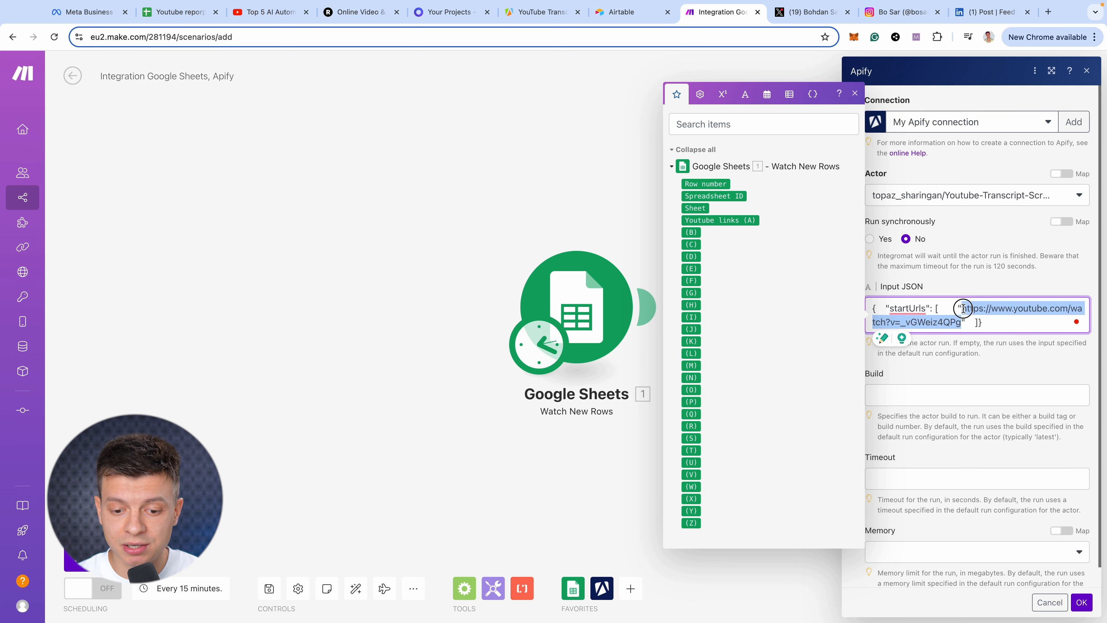
key(BackSpace)
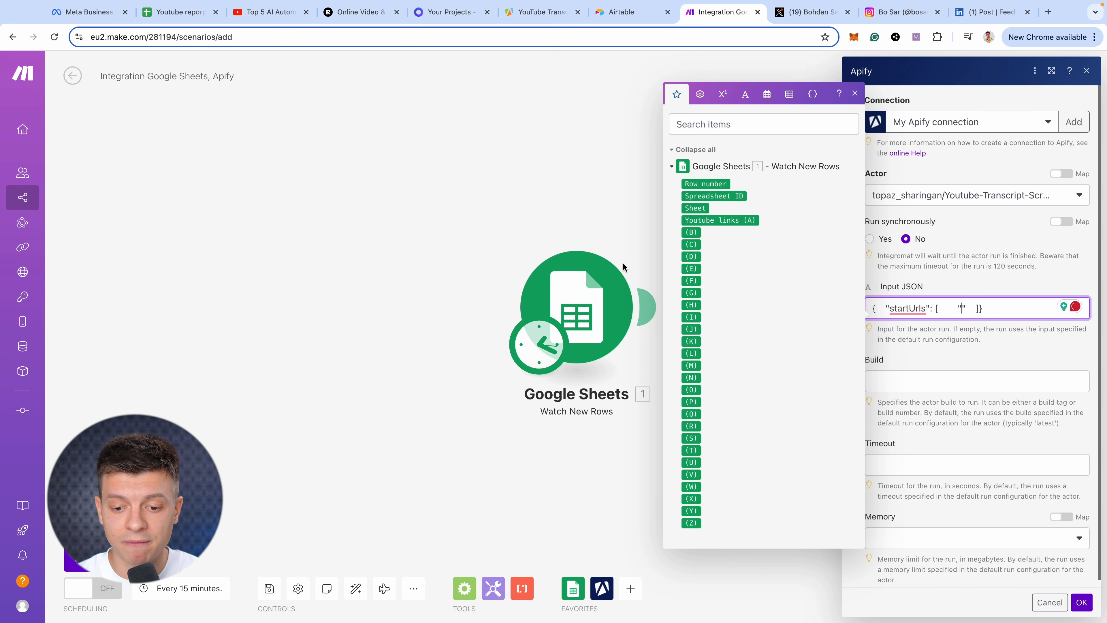
click(723, 214)
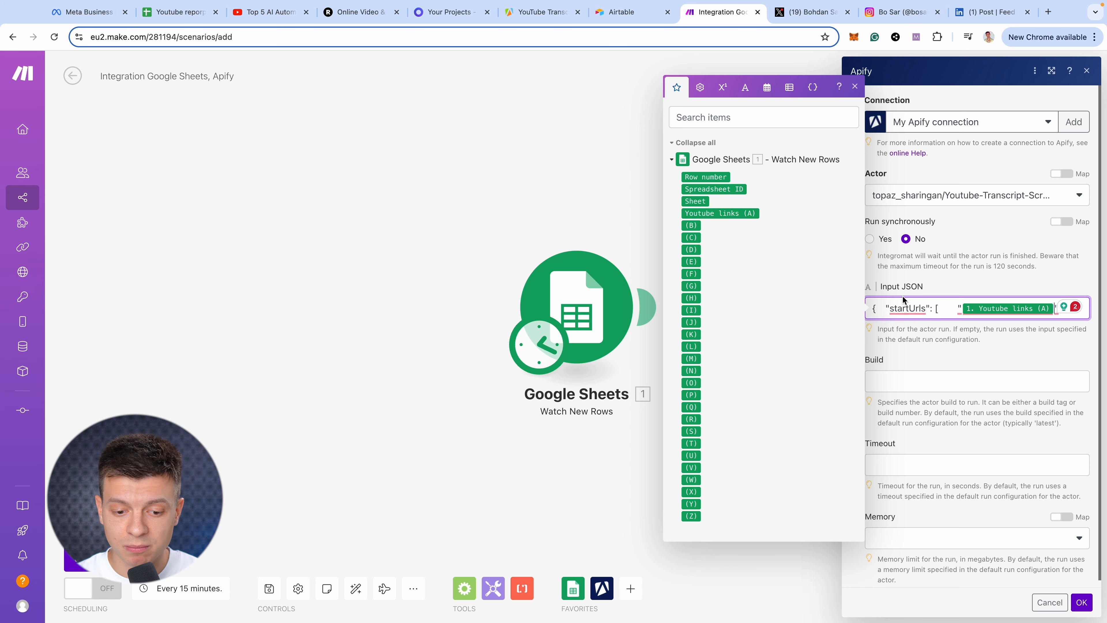
click(1081, 602)
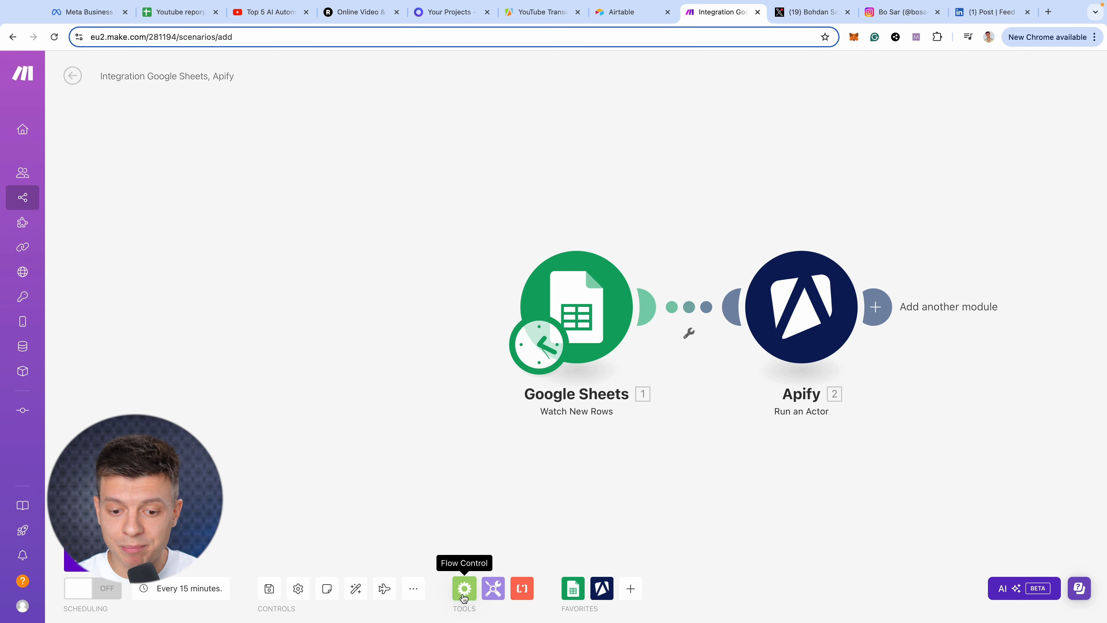
click(268, 589)
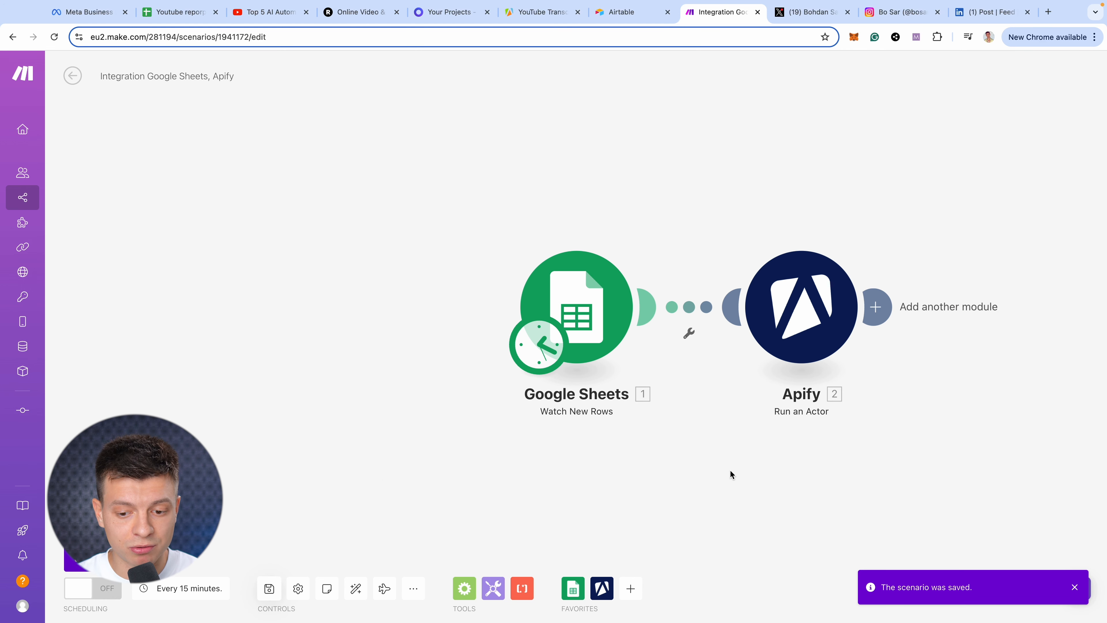
Run the scenario once and check the YouTube link in the Google Sheets output and the Apify module's input.
drag(741, 470, 607, 448)
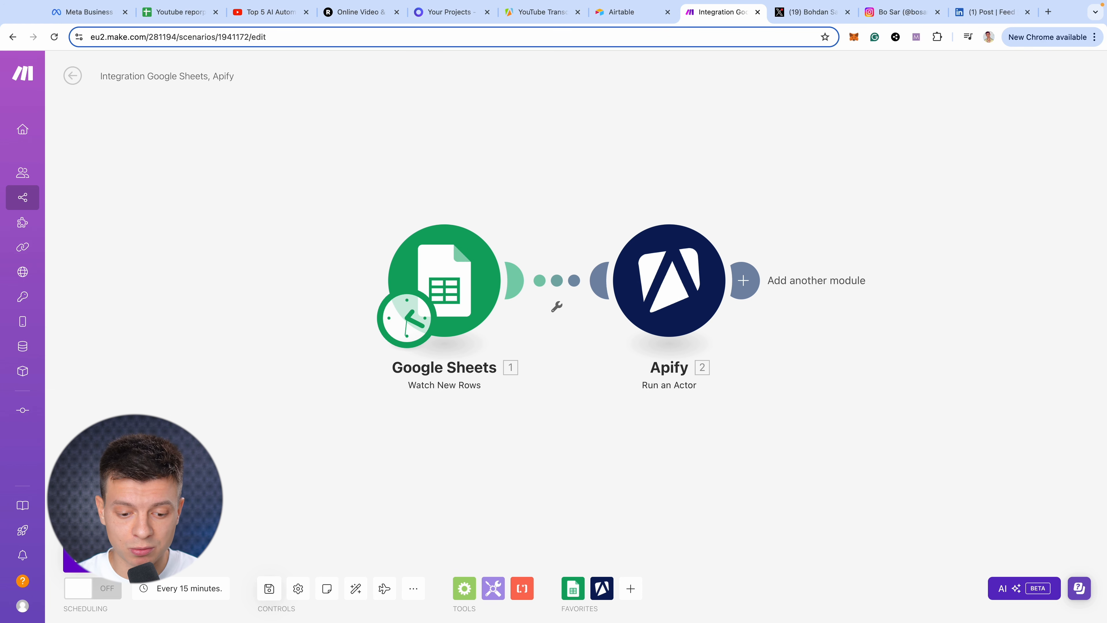
click(92, 559)
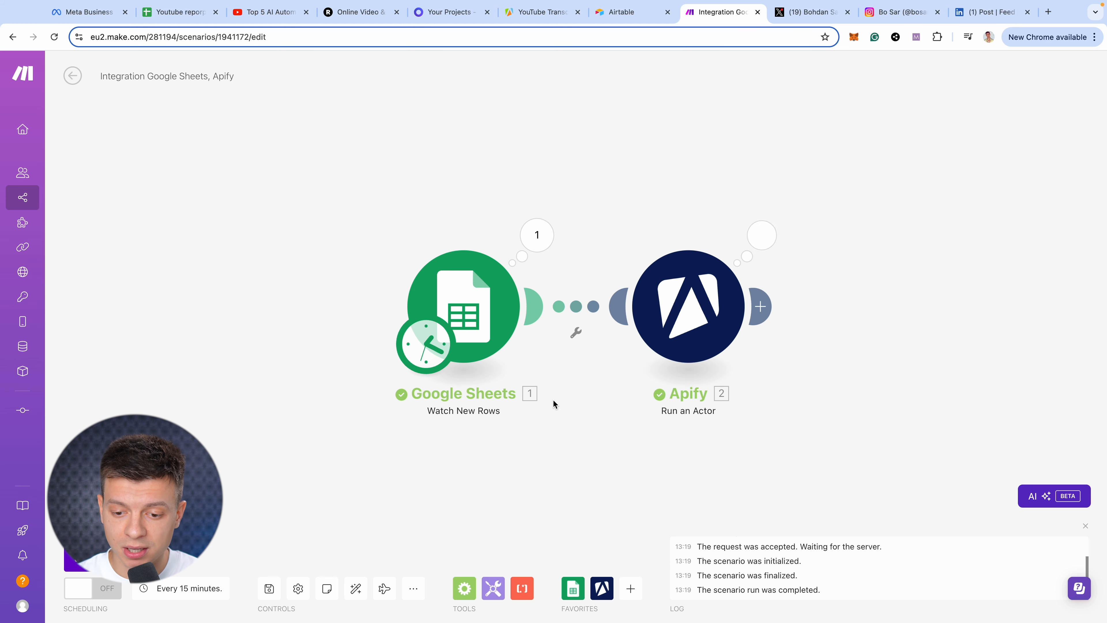
click(538, 240)
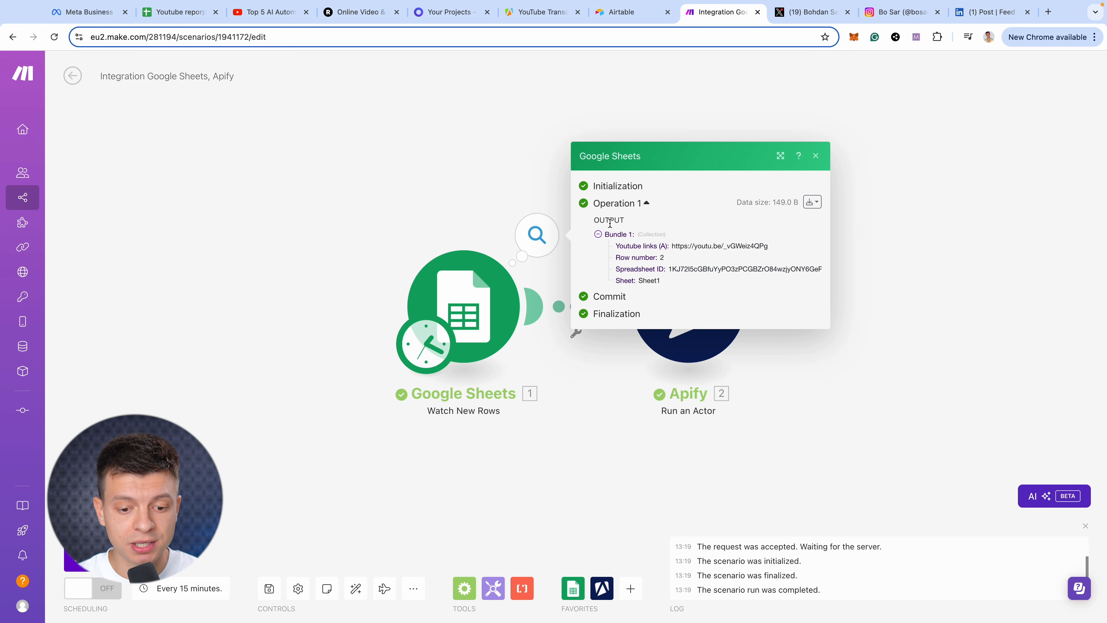
drag(770, 246, 667, 247)
click(841, 249)
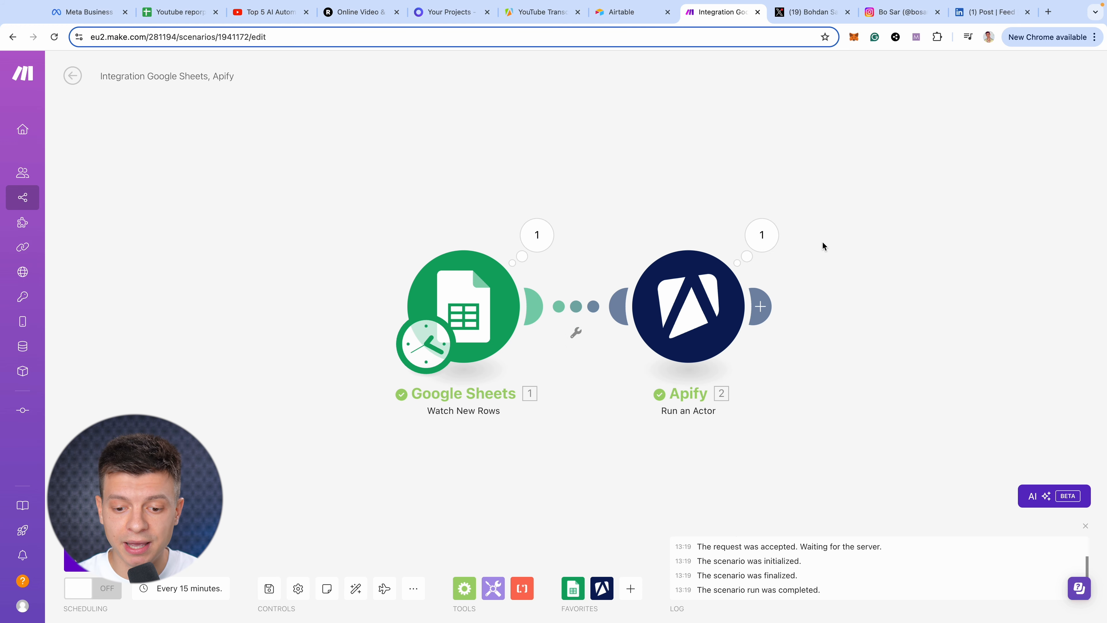
click(775, 242)
drag(948, 185, 1043, 188)
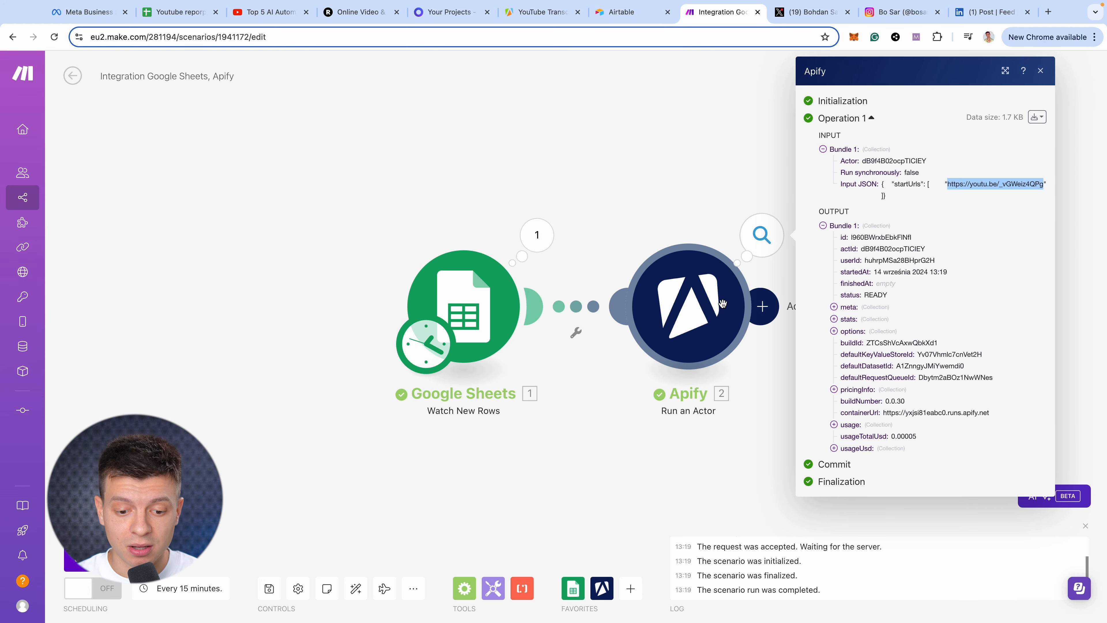
click(778, 362)
Add a Tools Sleep module after the Apify Run an Actor module with a delay of 45 seconds.
drag(821, 381, 491, 358)
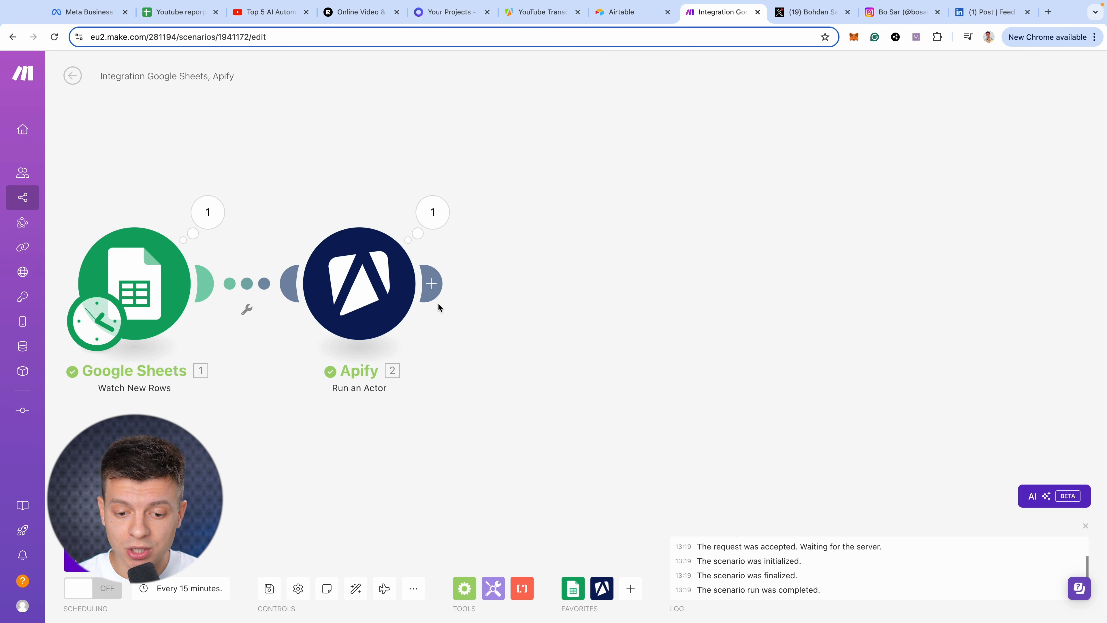
click(425, 289)
text(sleep)
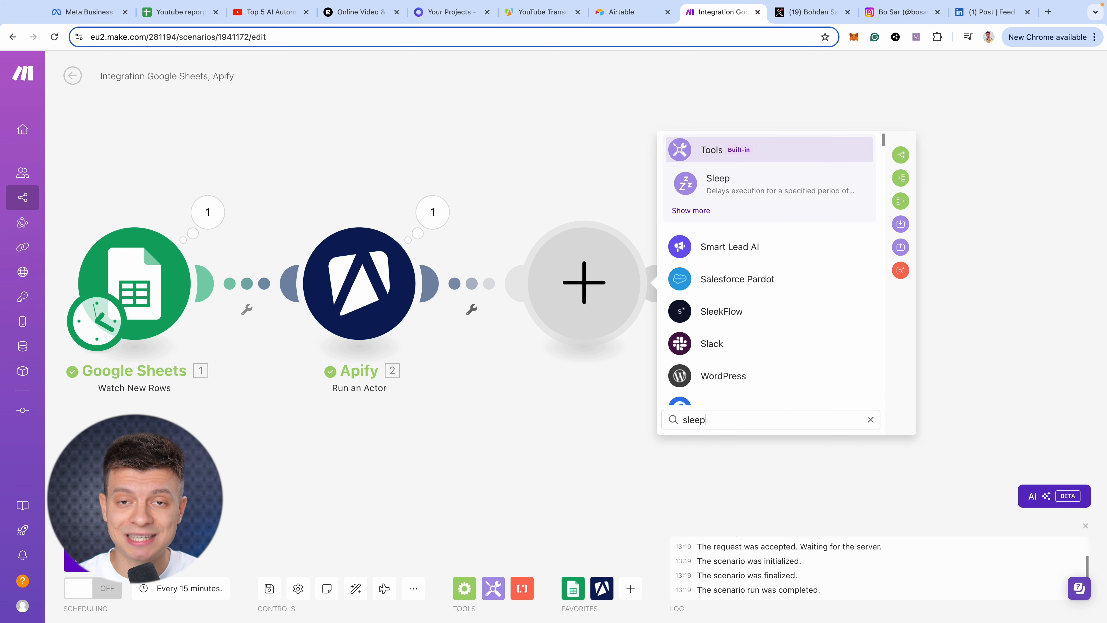
click(718, 180)
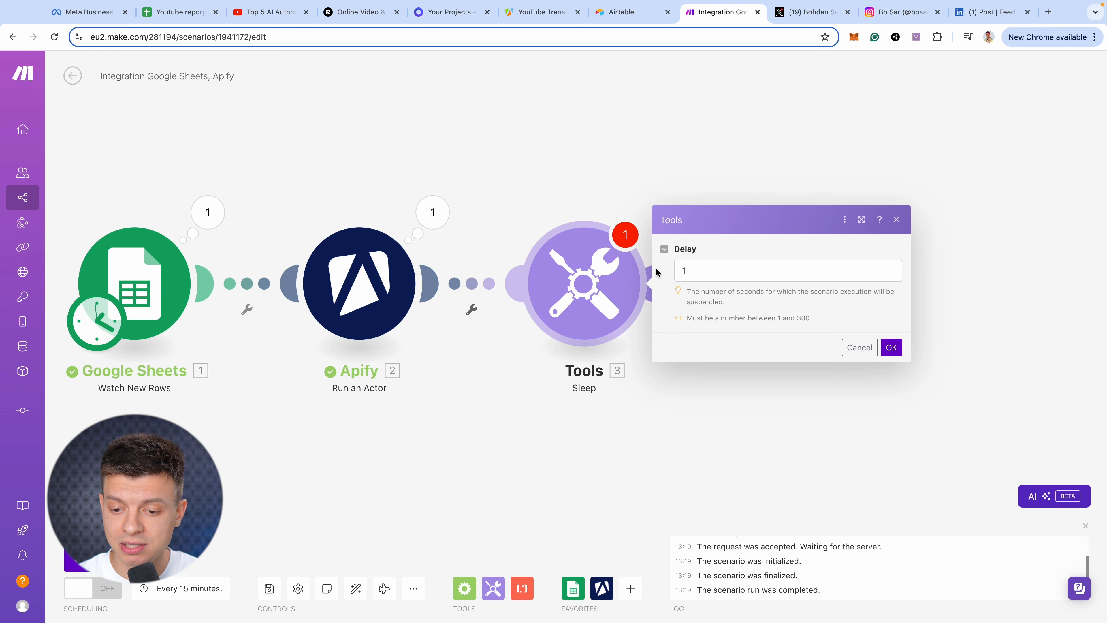
click(696, 271)
text(1)
key(BackSpace)
text(45)
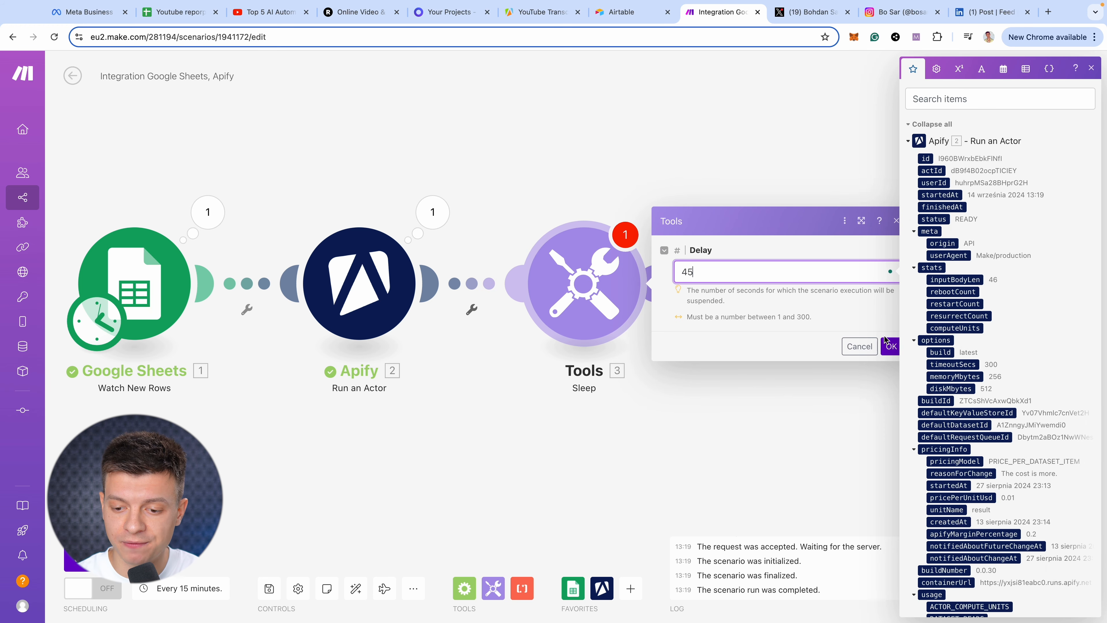
click(887, 344)
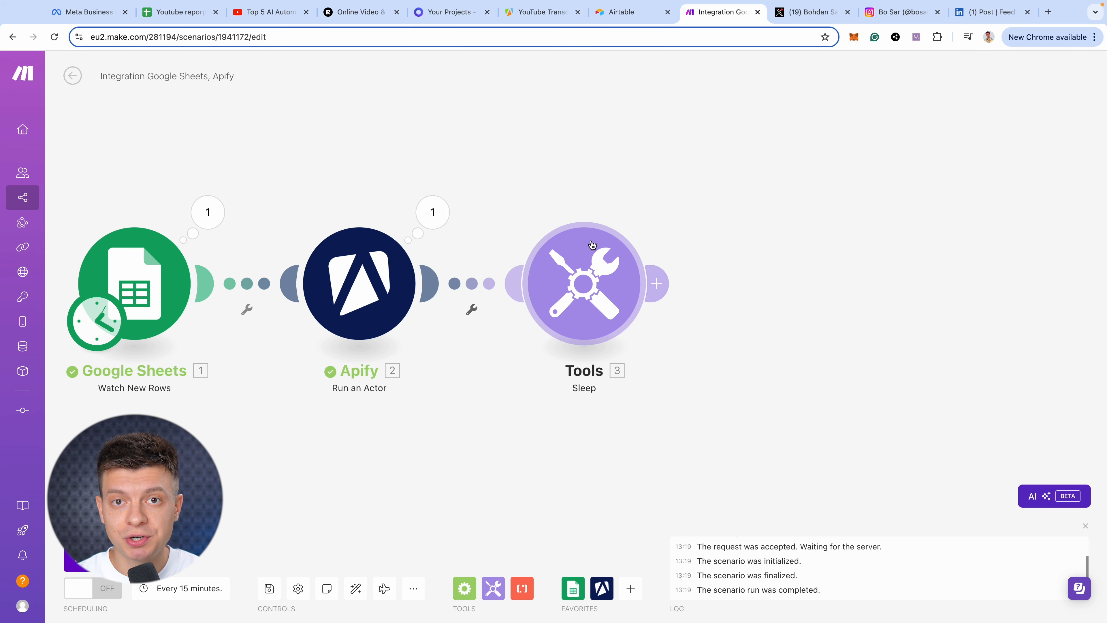
Add an Apify Get Dataset Items module after Sleep, with its Dataset ID mapped to defaultDatasetId from the Run an Actor module.
click(663, 284)
click(896, 215)
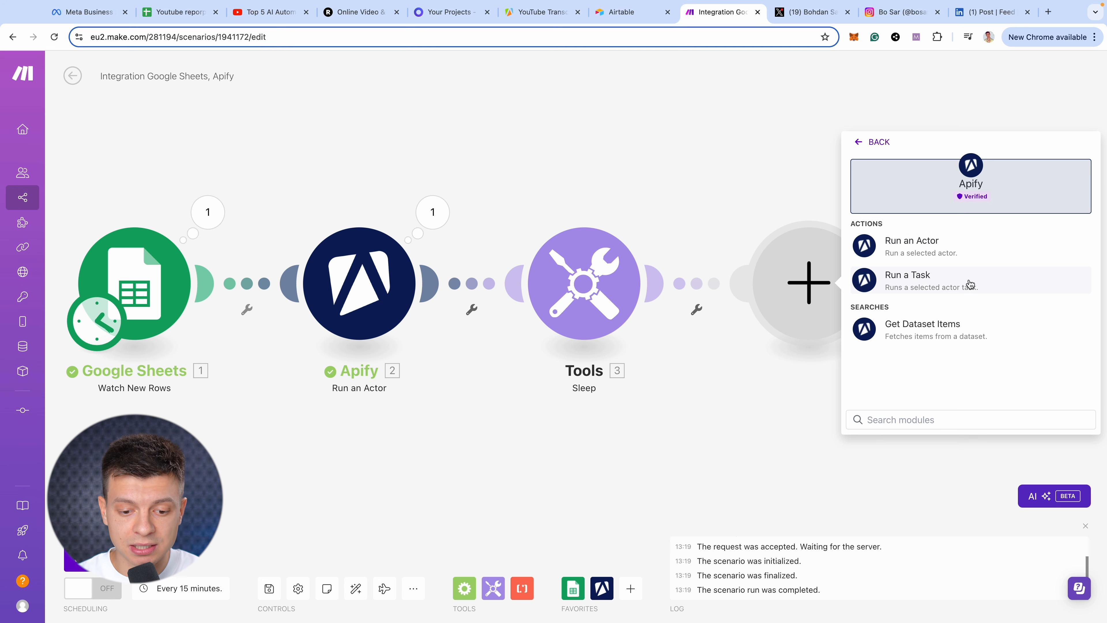
click(939, 335)
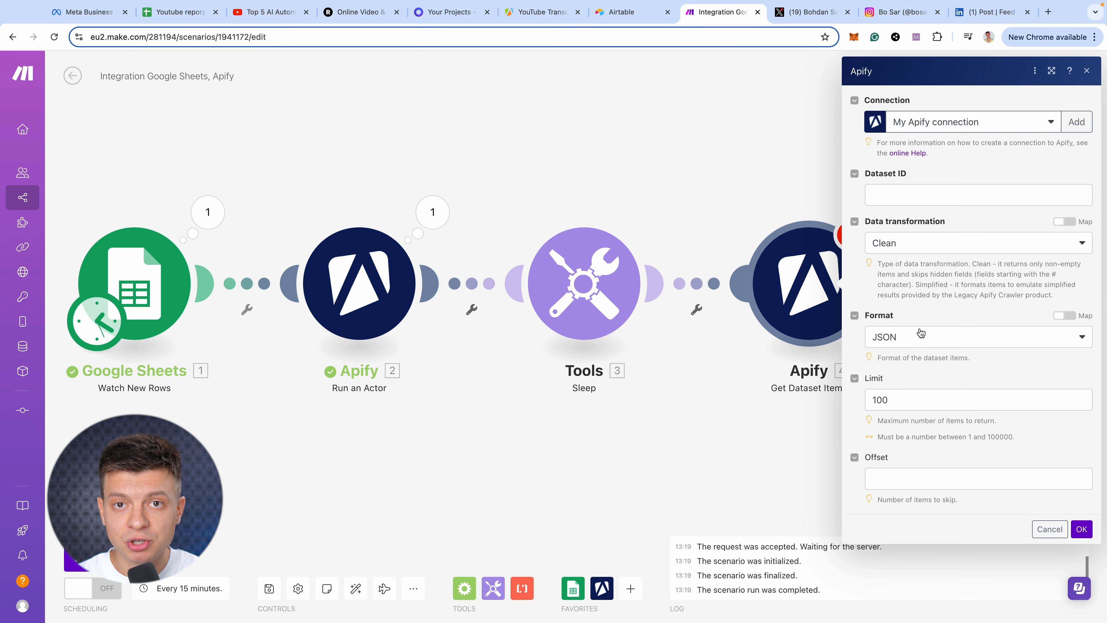
click(888, 193)
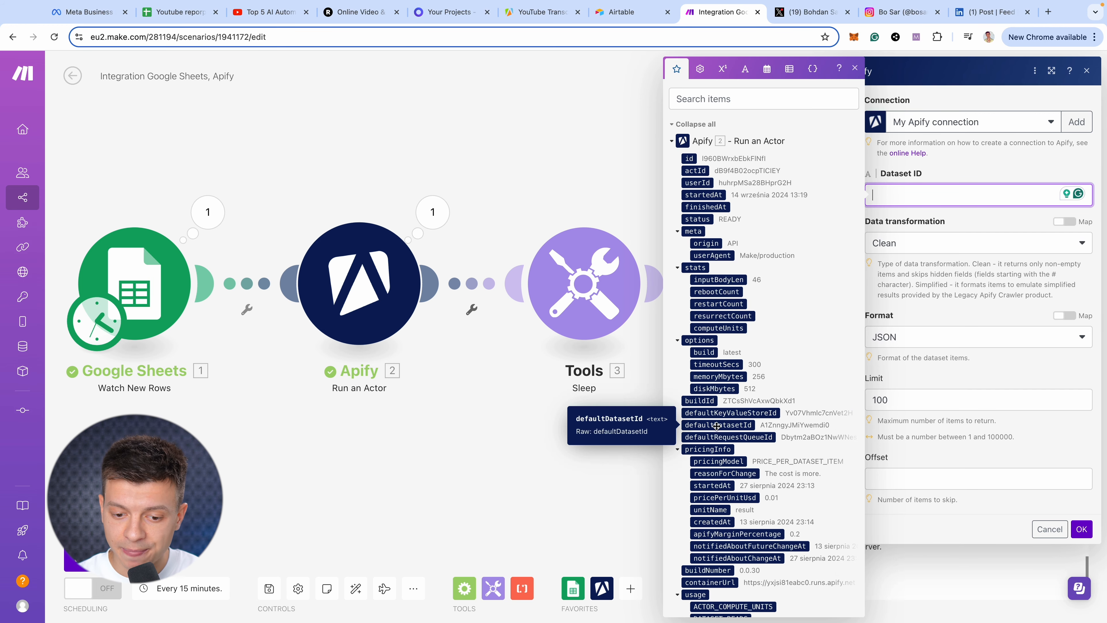
click(732, 425)
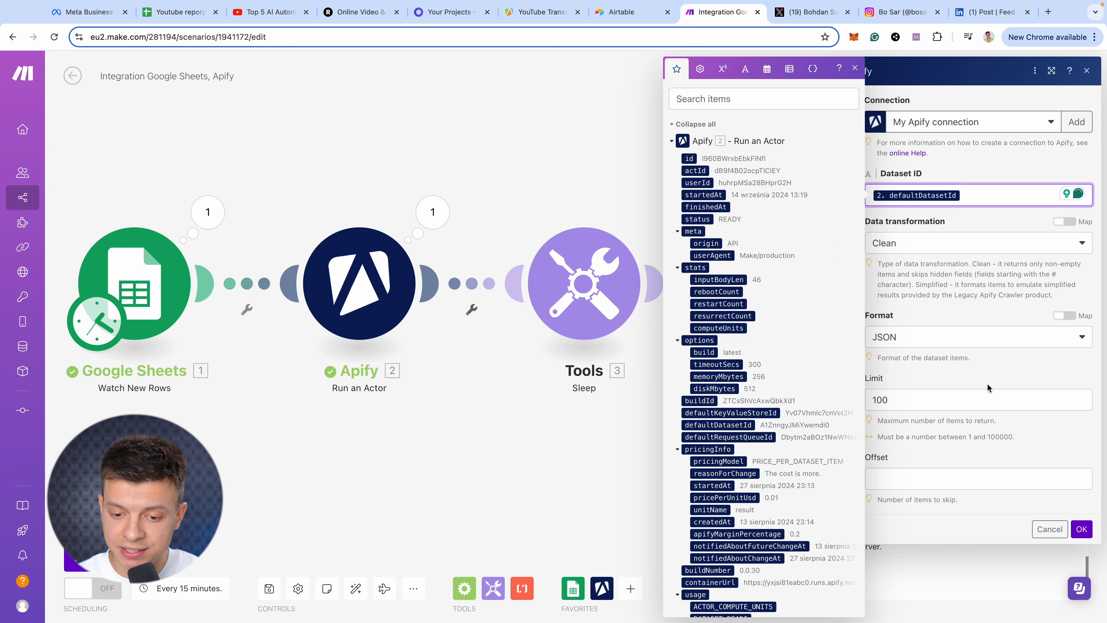
double_click(1046, 453)
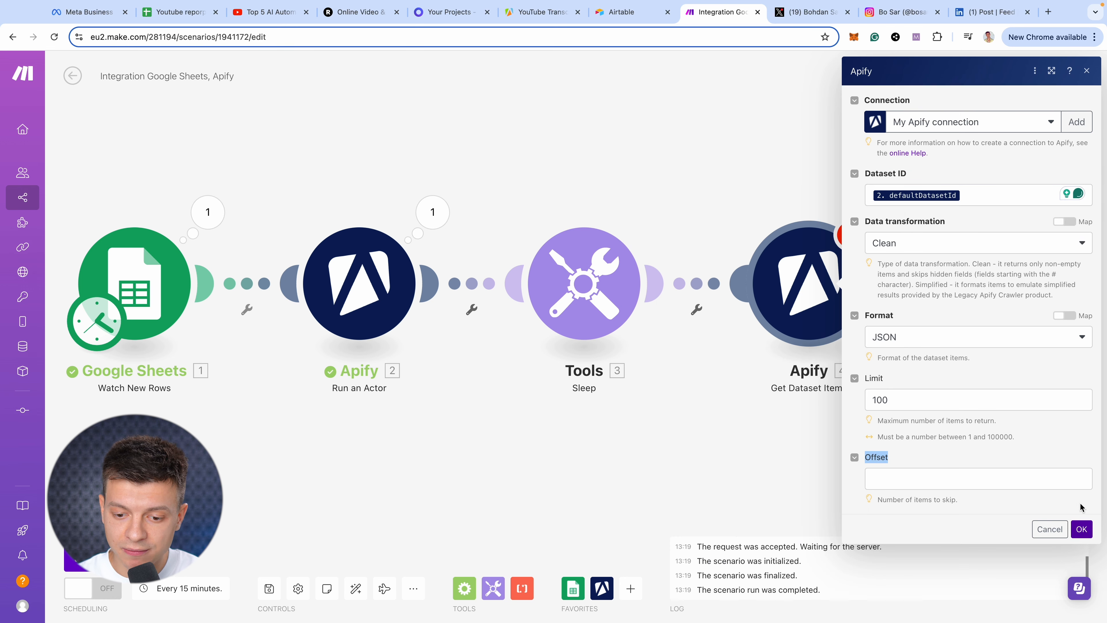
click(1081, 528)
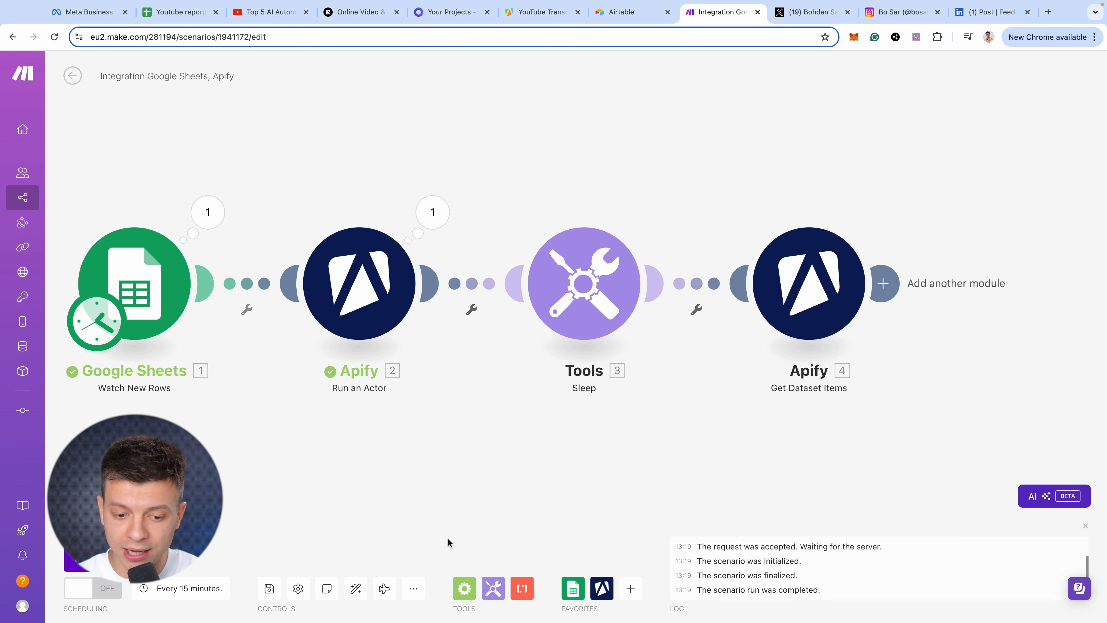
Save the scenario, run it once and examine the transcript in the Get Dataset Items output.
click(269, 588)
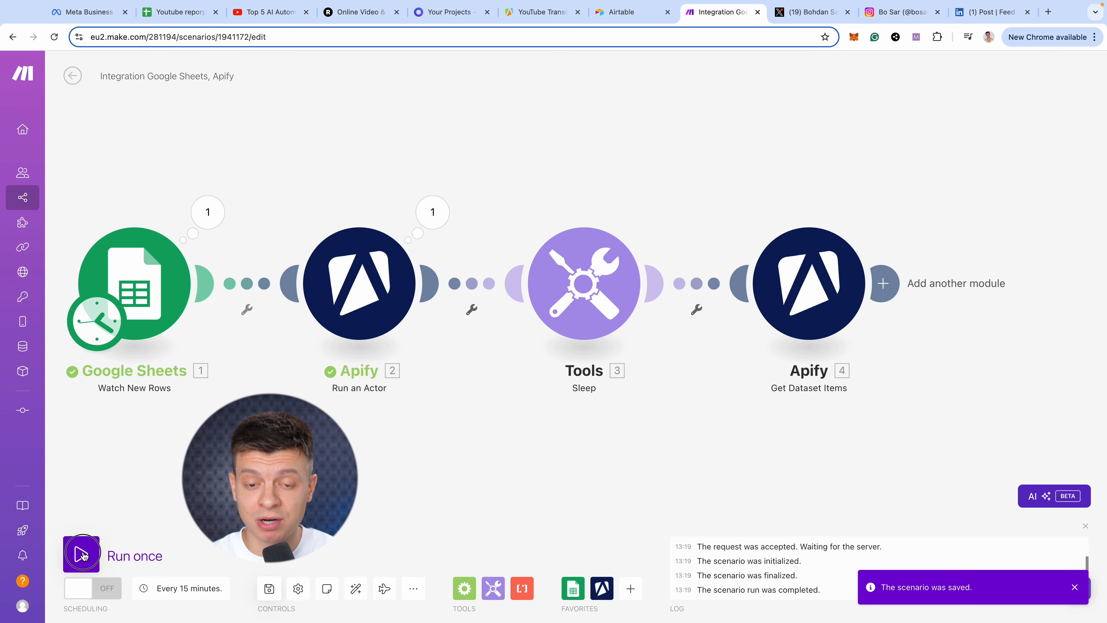
click(83, 553)
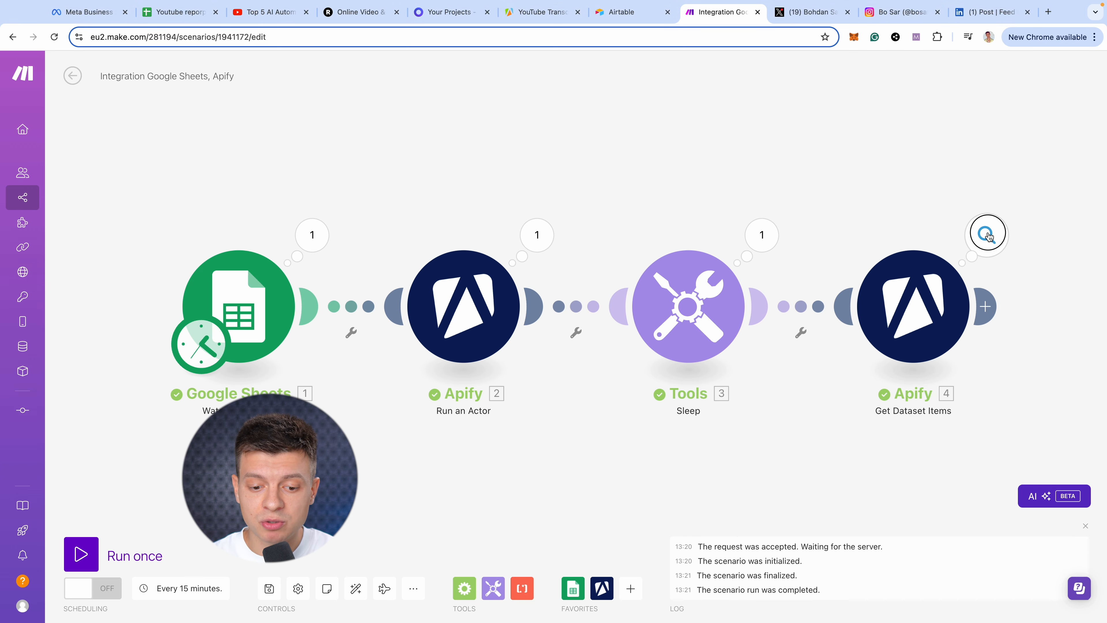
click(987, 235)
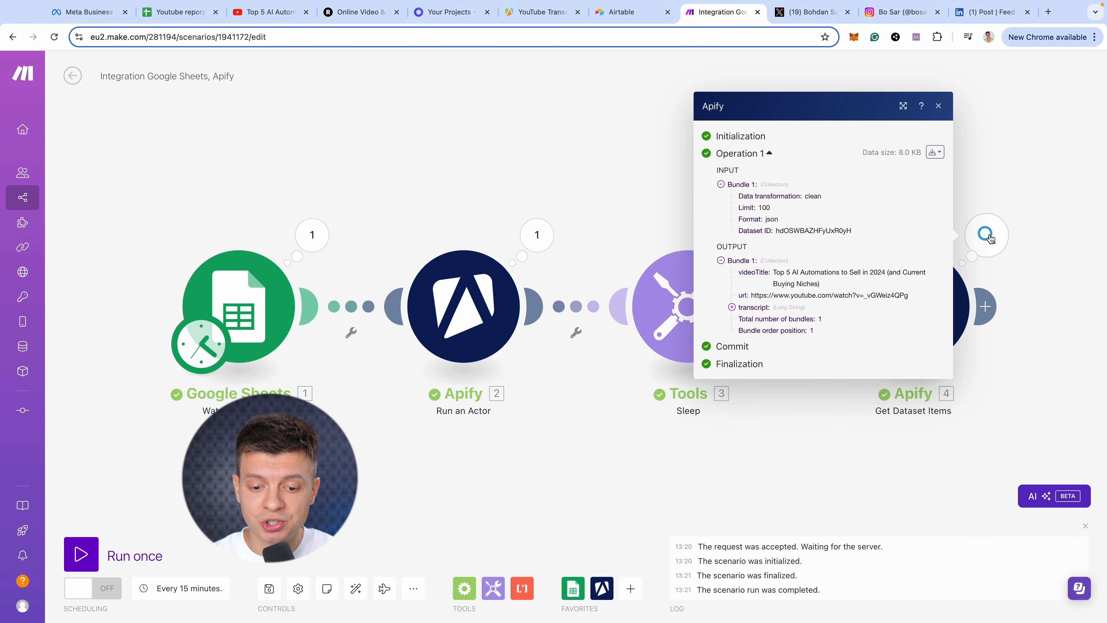
click(732, 308)
Add a Router after the Get Dataset Items module.
scroll(771, 309, down, 4)
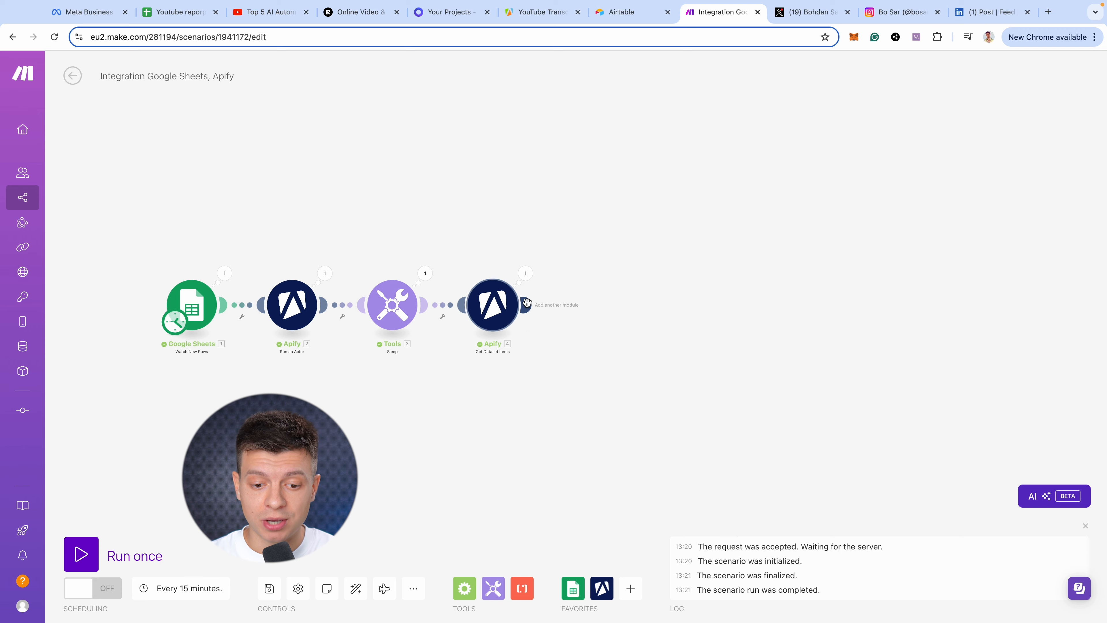
click(525, 305)
text(rout)
click(684, 204)
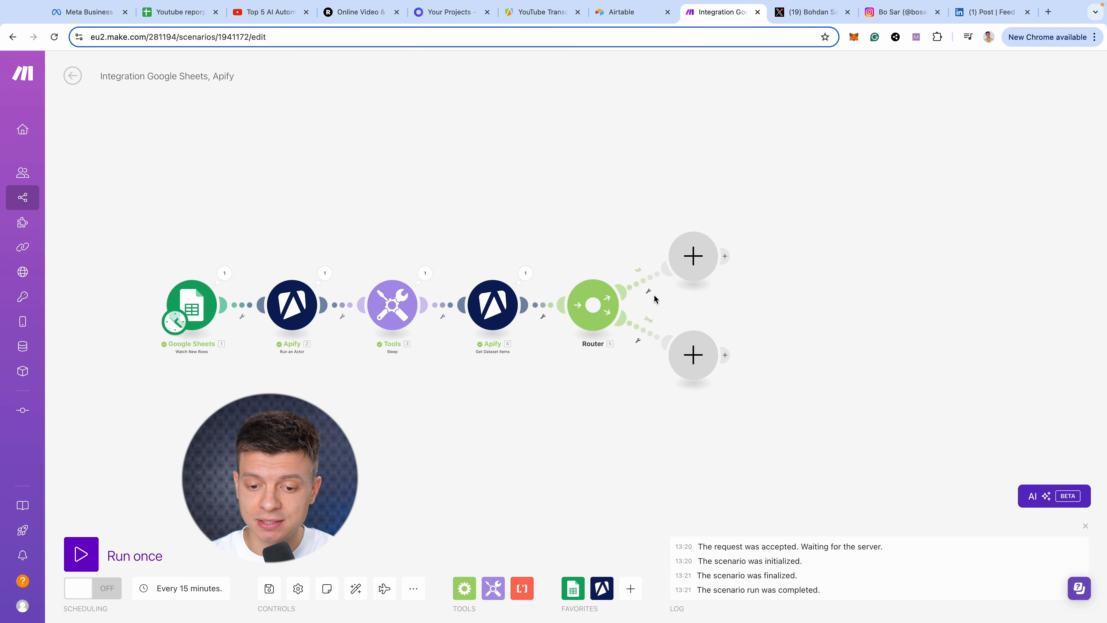
Add the OpenAI module Create a Completion (Prompt) to the Router's upper branch.
click(689, 260)
text(chat)
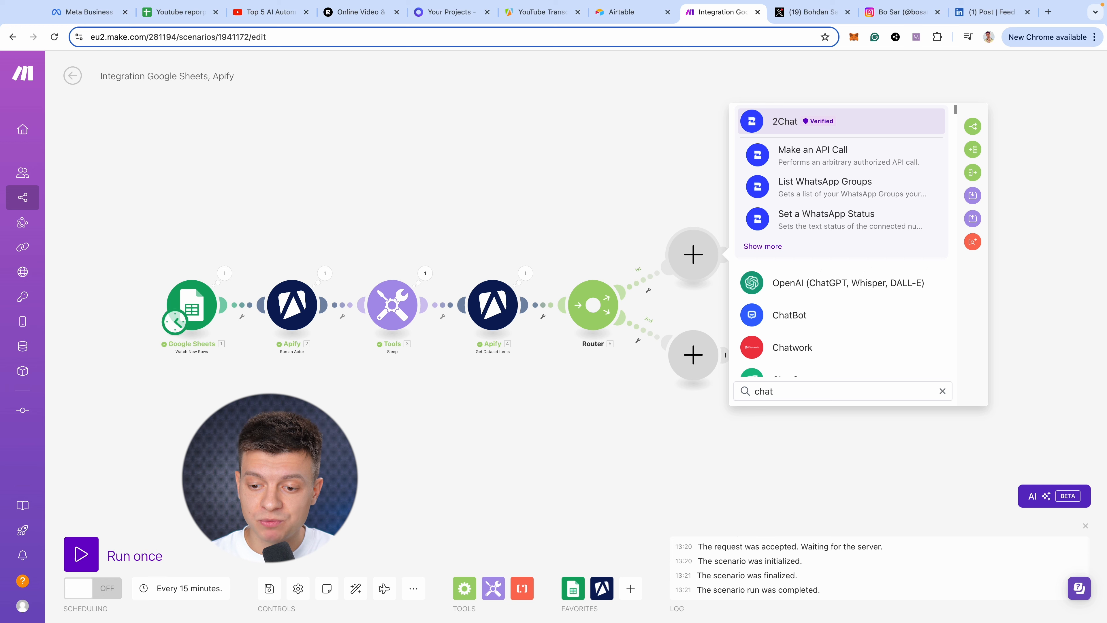
click(823, 281)
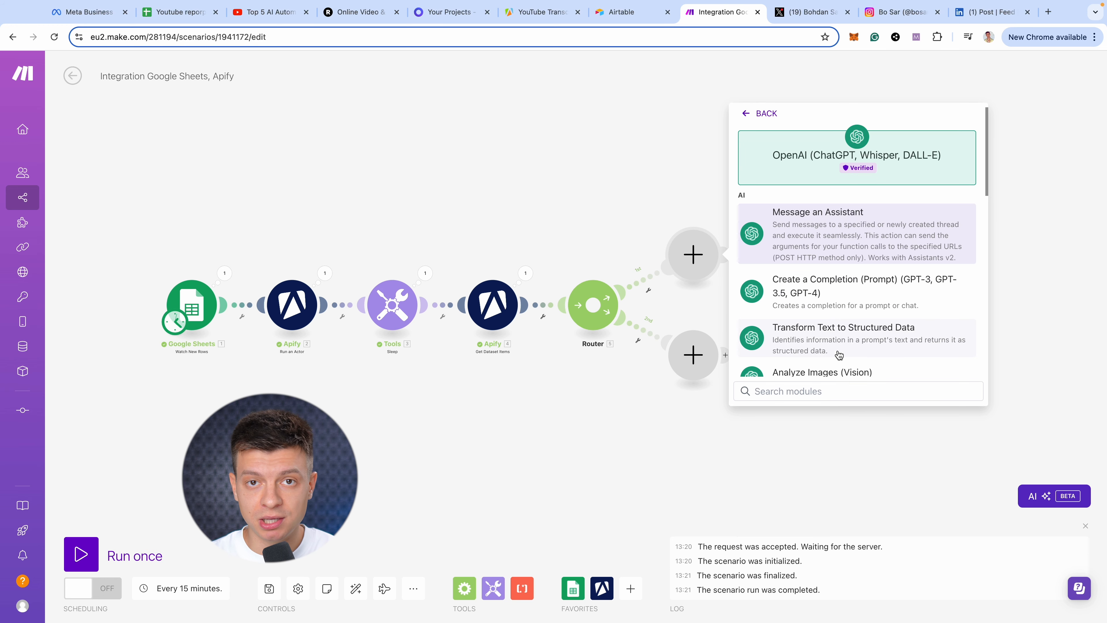
scroll(852, 336, down, 5)
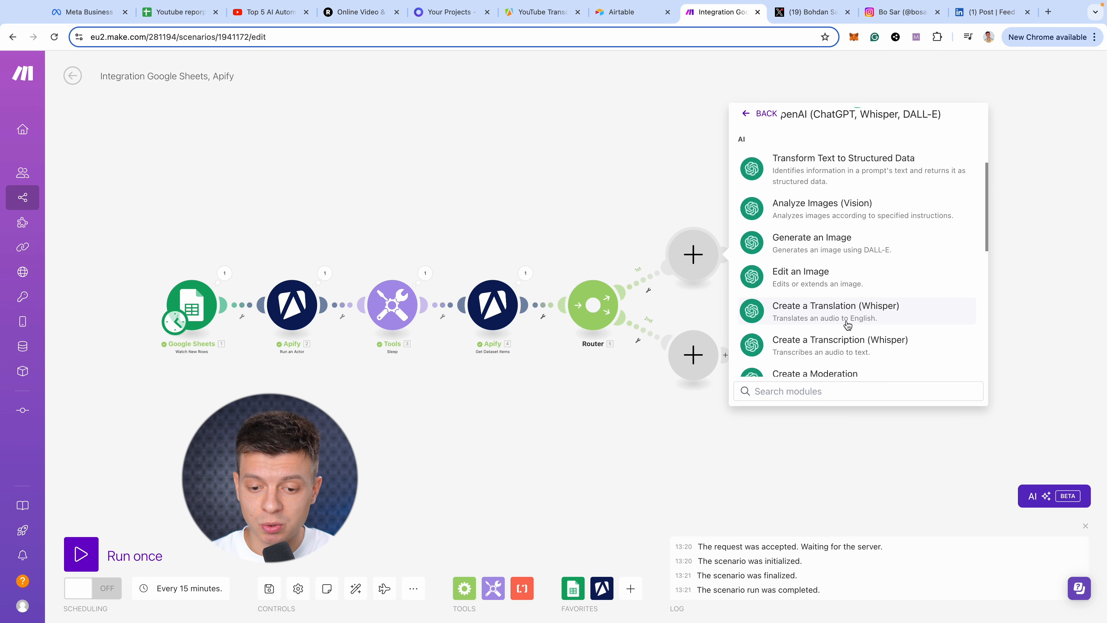
click(818, 391)
text(create acomple)
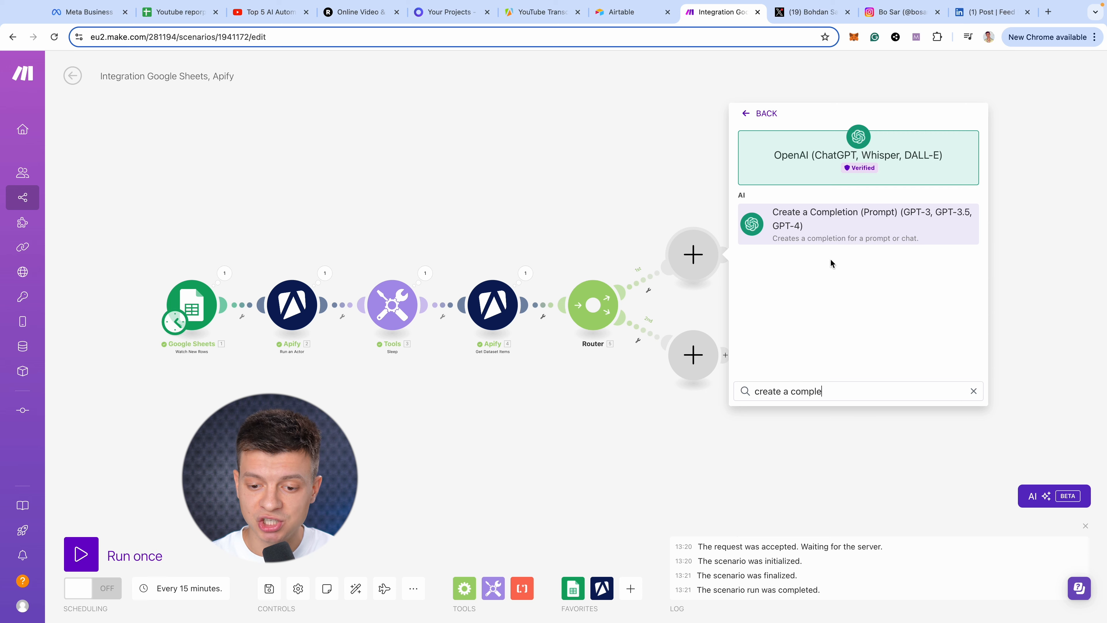
click(824, 218)
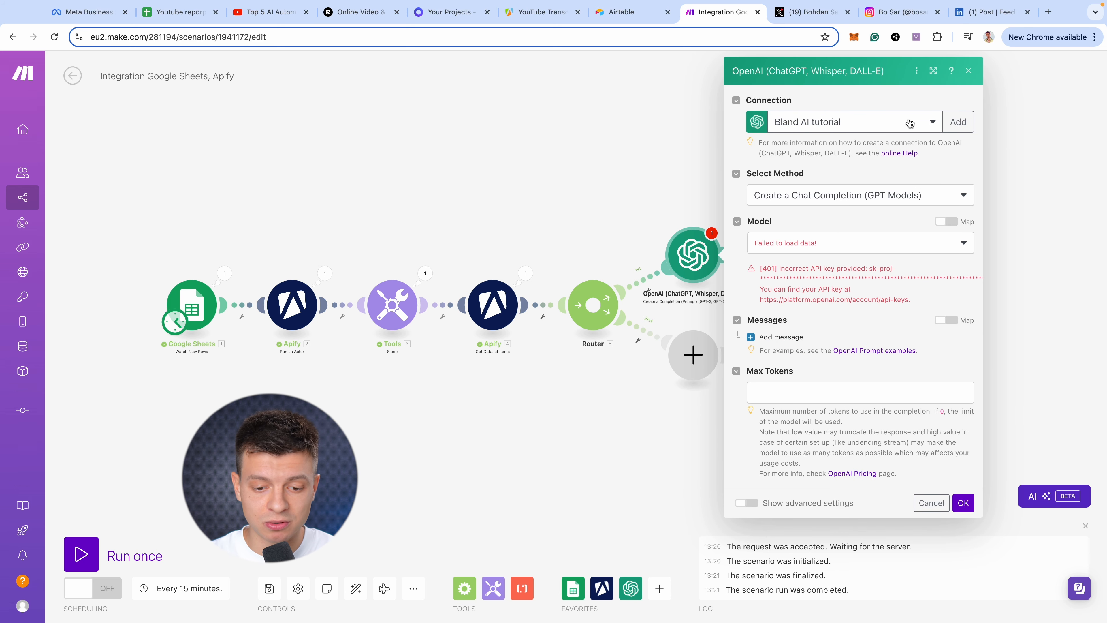
Set the OpenAI module's connection to Make.com Social Media Tutorial and its model to GPT-4o: gpt-4o (system).
click(929, 124)
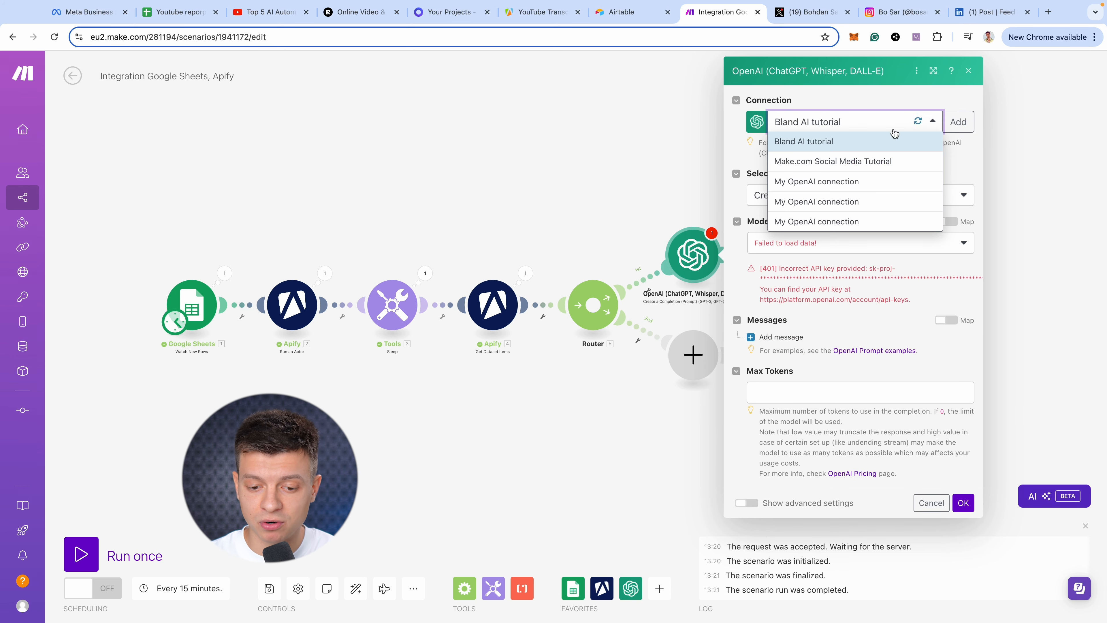
click(843, 162)
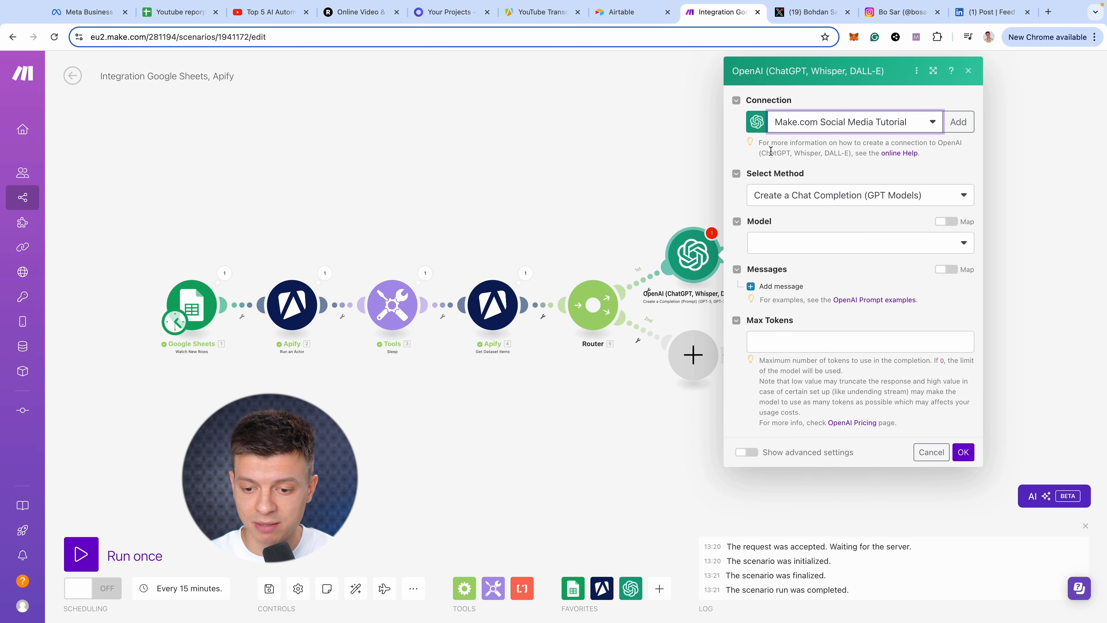
click(817, 242)
click(822, 295)
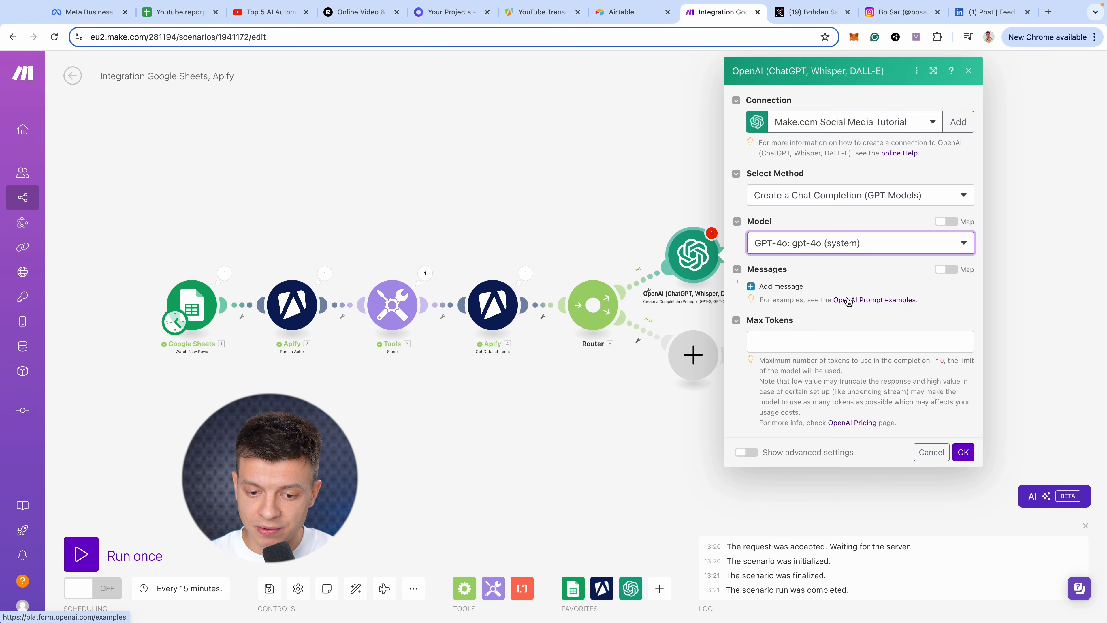
Add a message with the User role and paste the prompt for repurposing the video transcript into 5 short points.
click(773, 286)
click(812, 328)
click(813, 364)
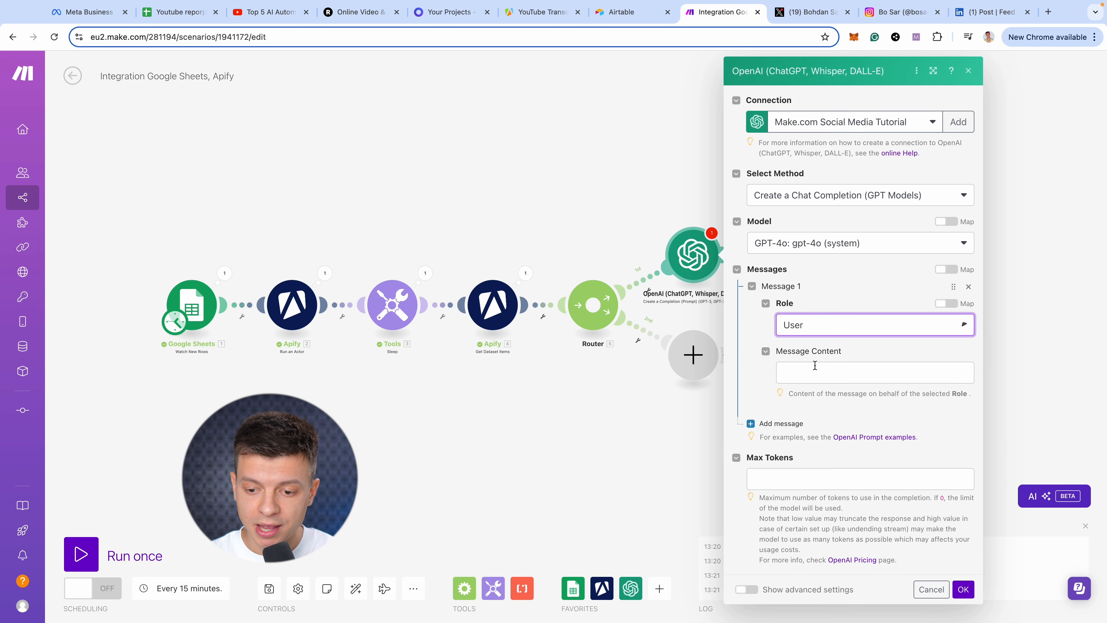
click(835, 372)
click(881, 348)
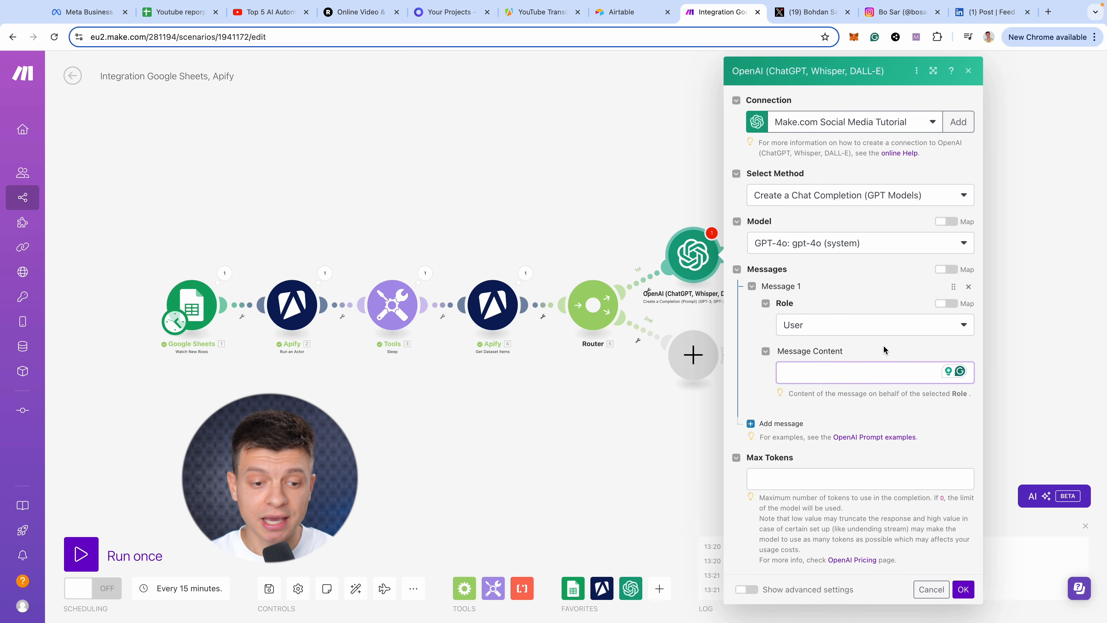
click(833, 378)
key(super+v)
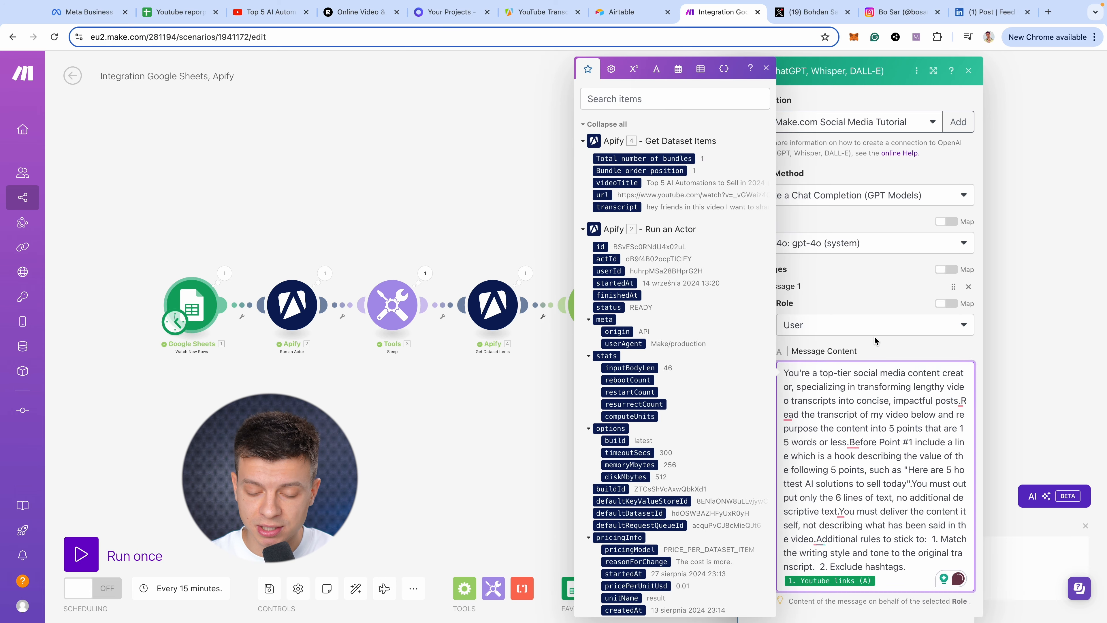
click(819, 297)
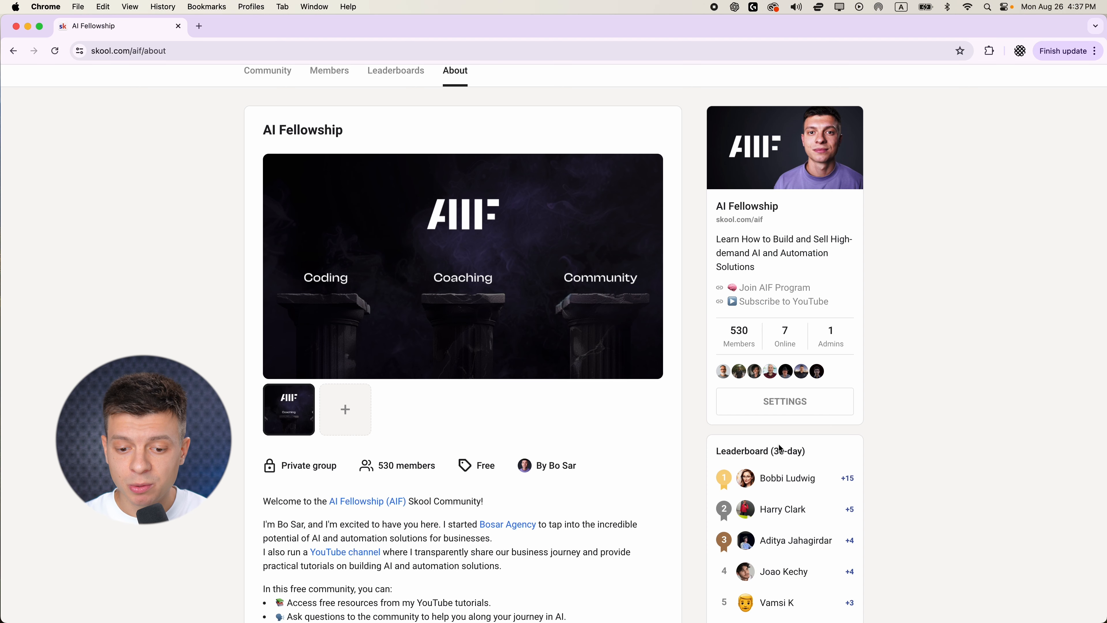
Open the AI Fellowship community feed on Skool and filter its posts by YouTube Resources.
click(268, 73)
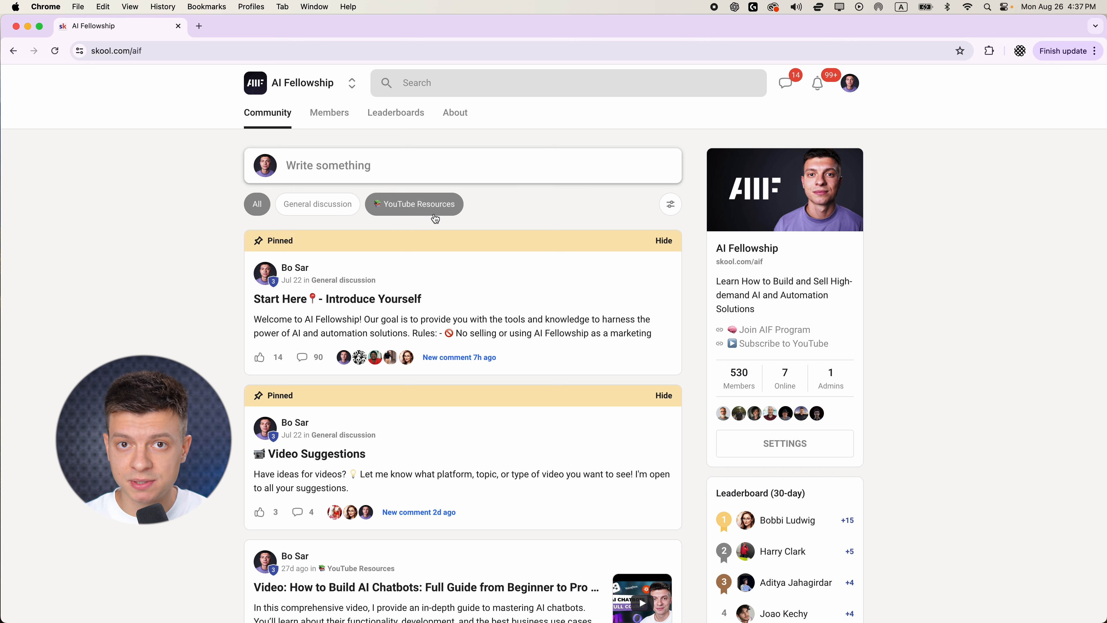
click(434, 211)
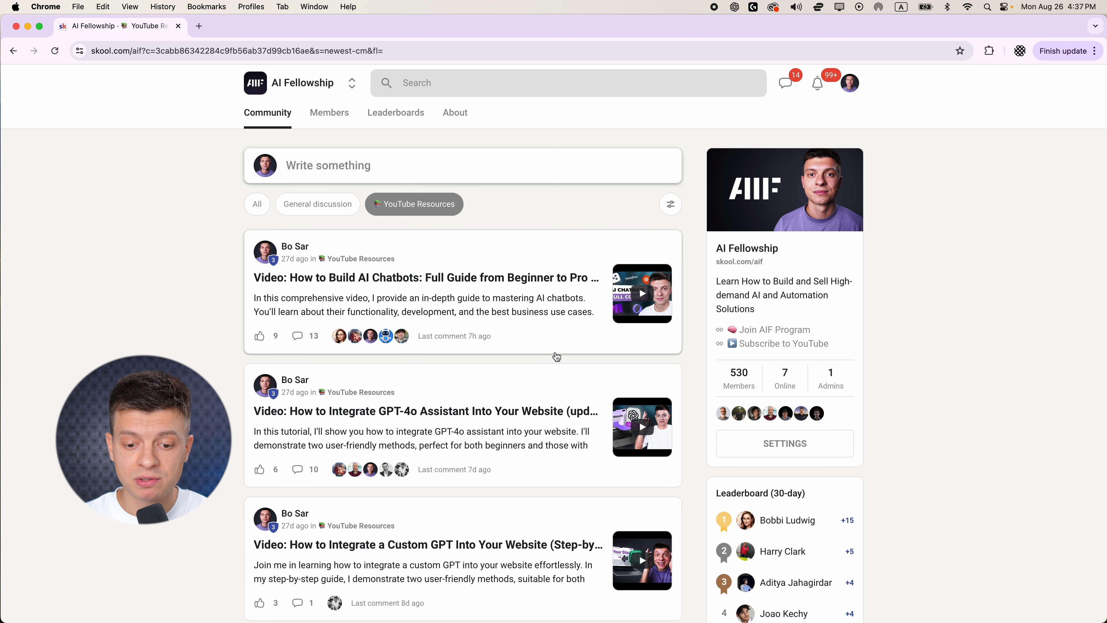
Open the resource post "Video: How to Build AI Chatbots: Full Guide from Beginner to Pro" and expand its full text.
click(552, 307)
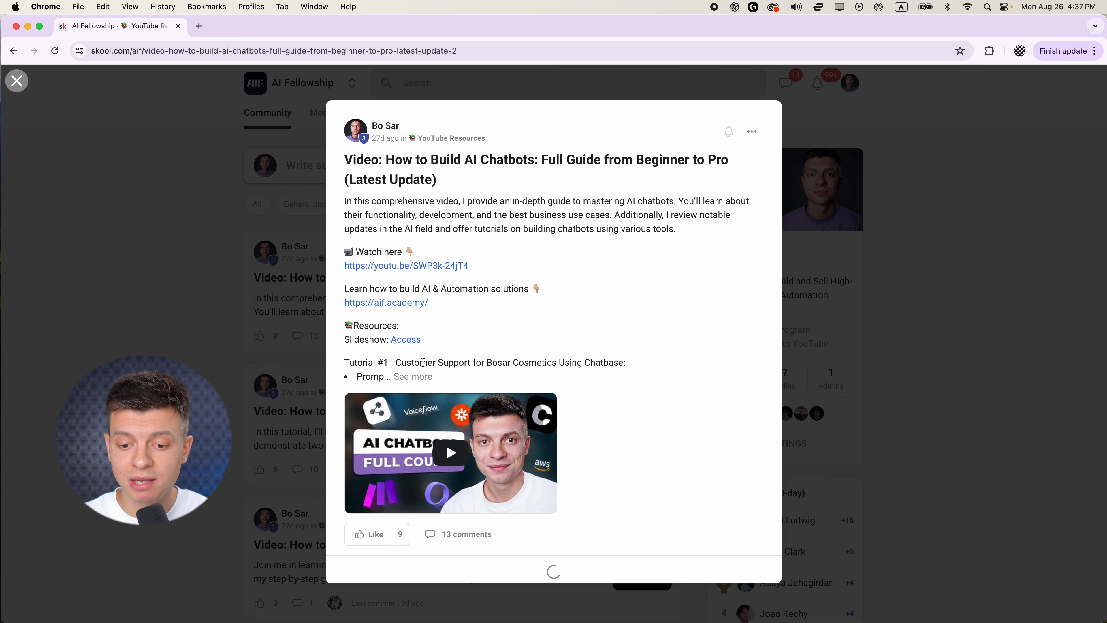
click(417, 376)
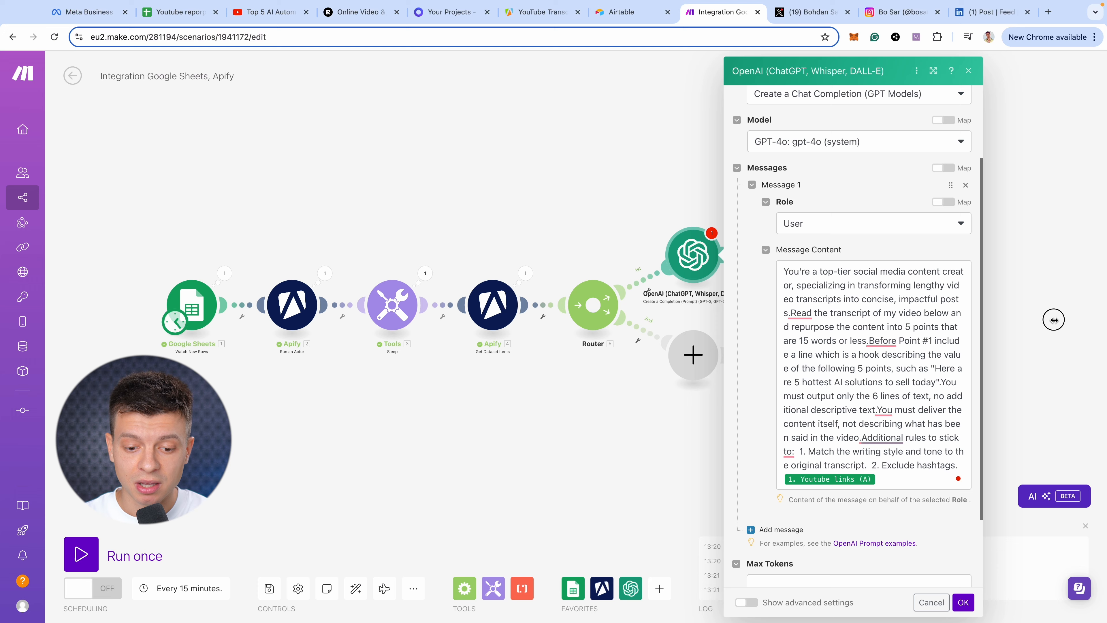
In the OpenAI message content, replace the YouTube links variable with Apify's Get Dataset Items transcript, placed below a blank line.
drag(991, 328, 1069, 330)
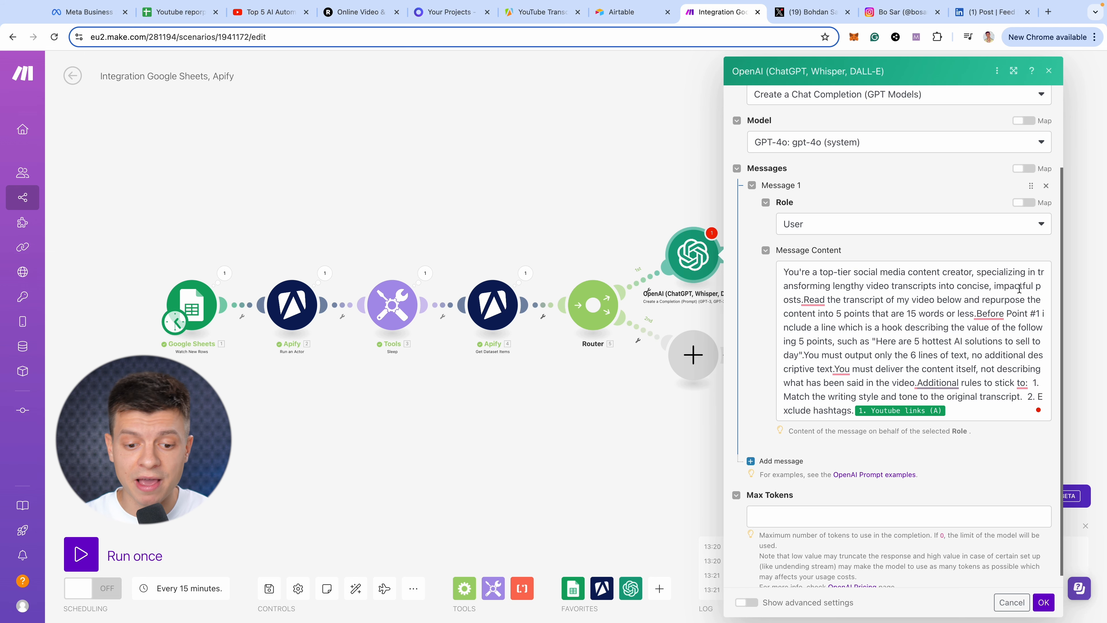
drag(1059, 288, 1067, 289)
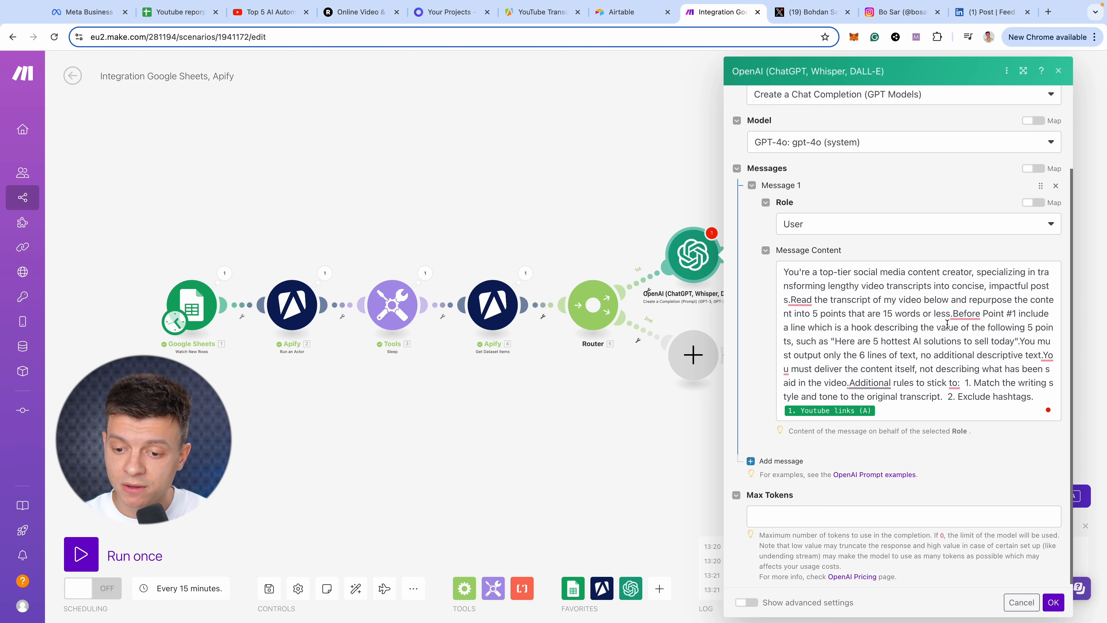
mouse_move(955, 316)
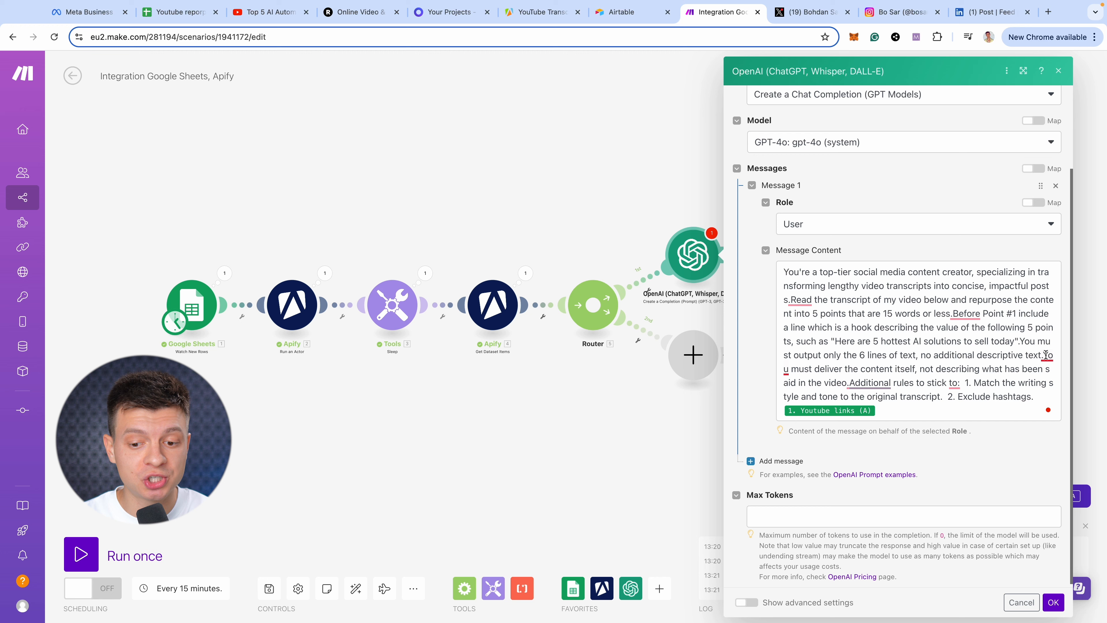
mouse_move(1045, 355)
click(896, 411)
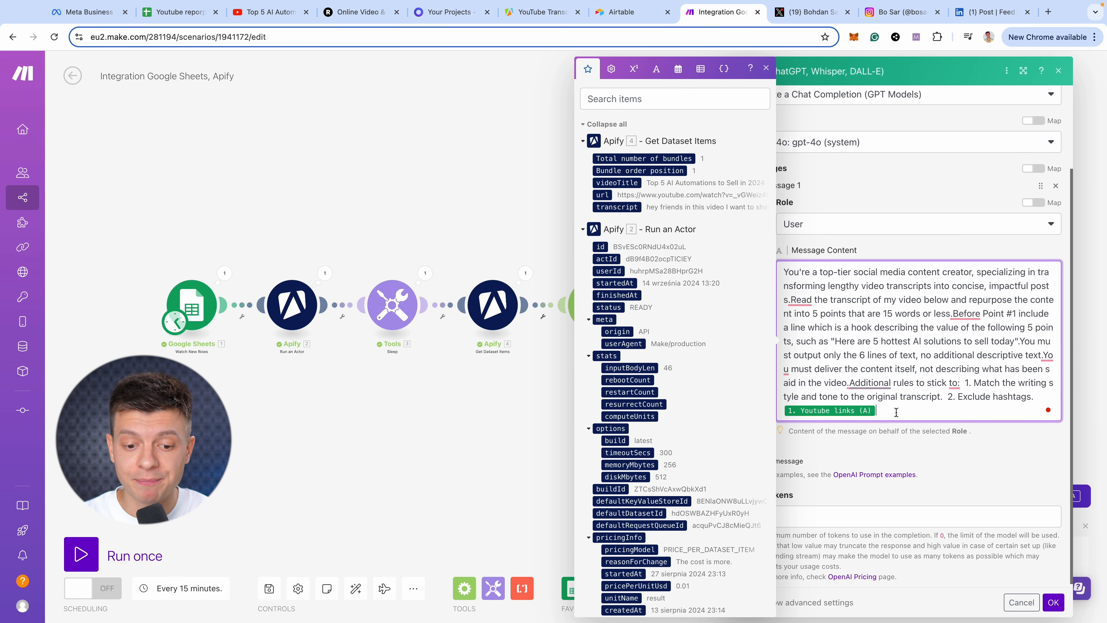
key(BackSpace)
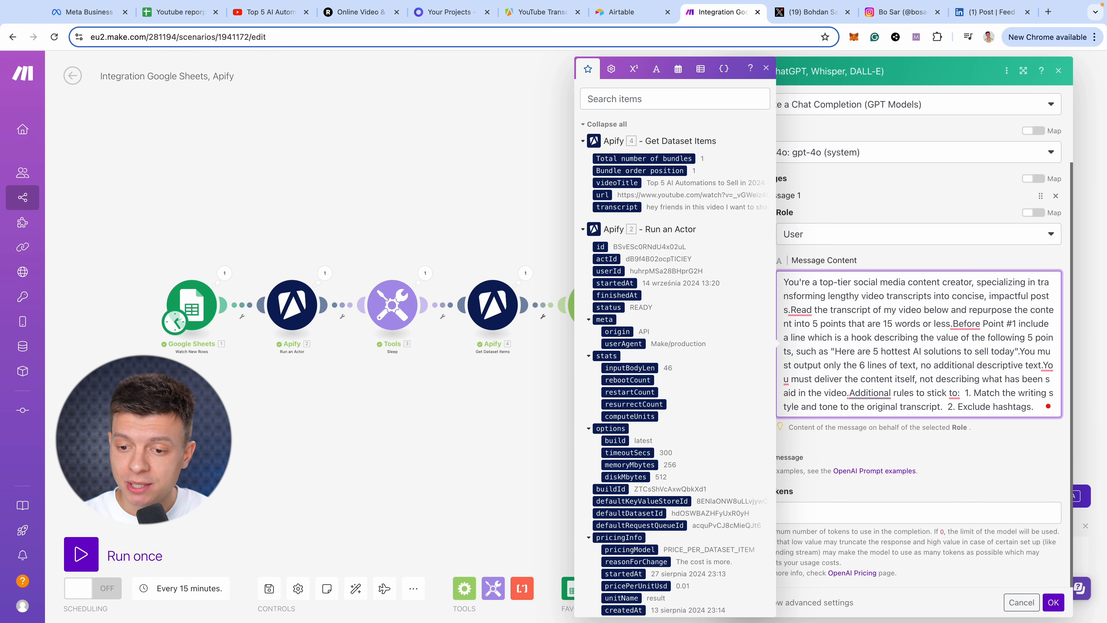
key(Return)
key(Return)
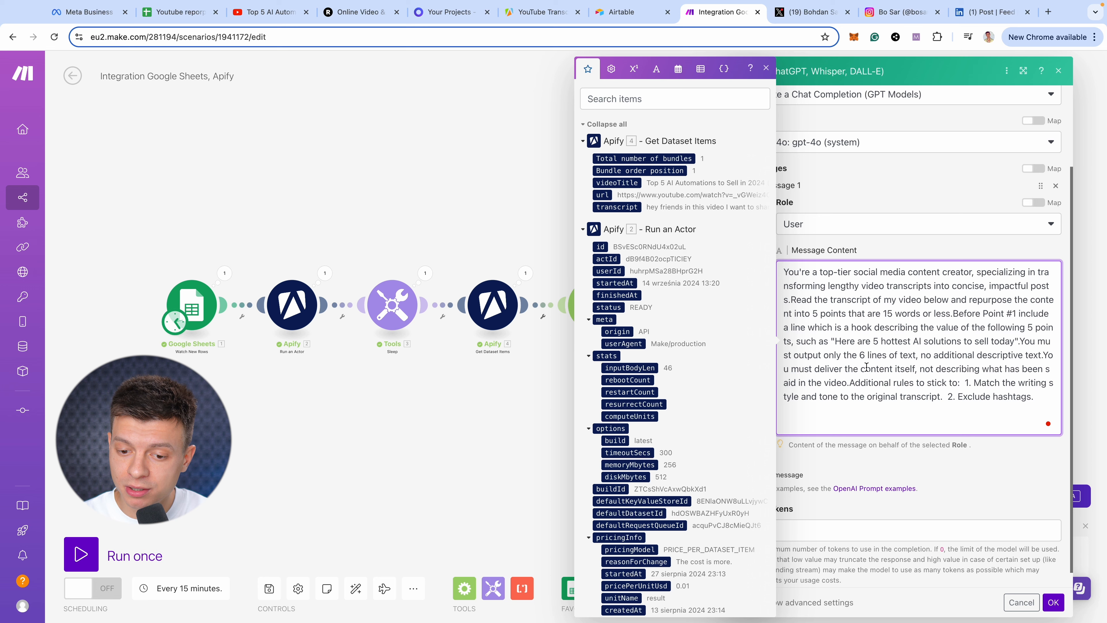
click(624, 207)
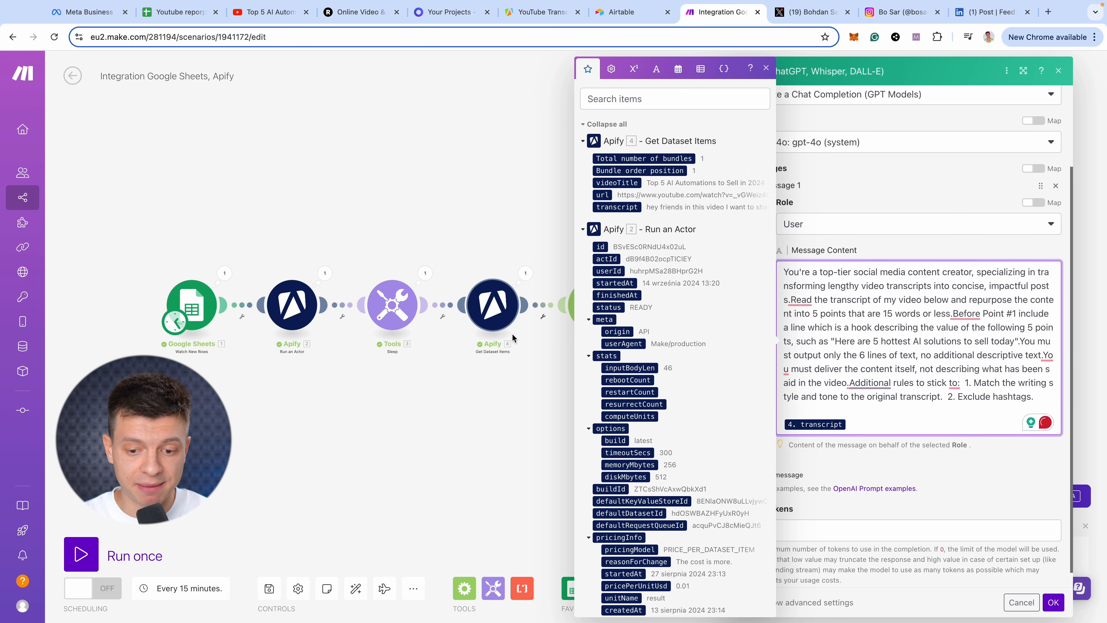
Set the OpenAI module's Max Tokens to 0 and confirm the module settings.
click(921, 527)
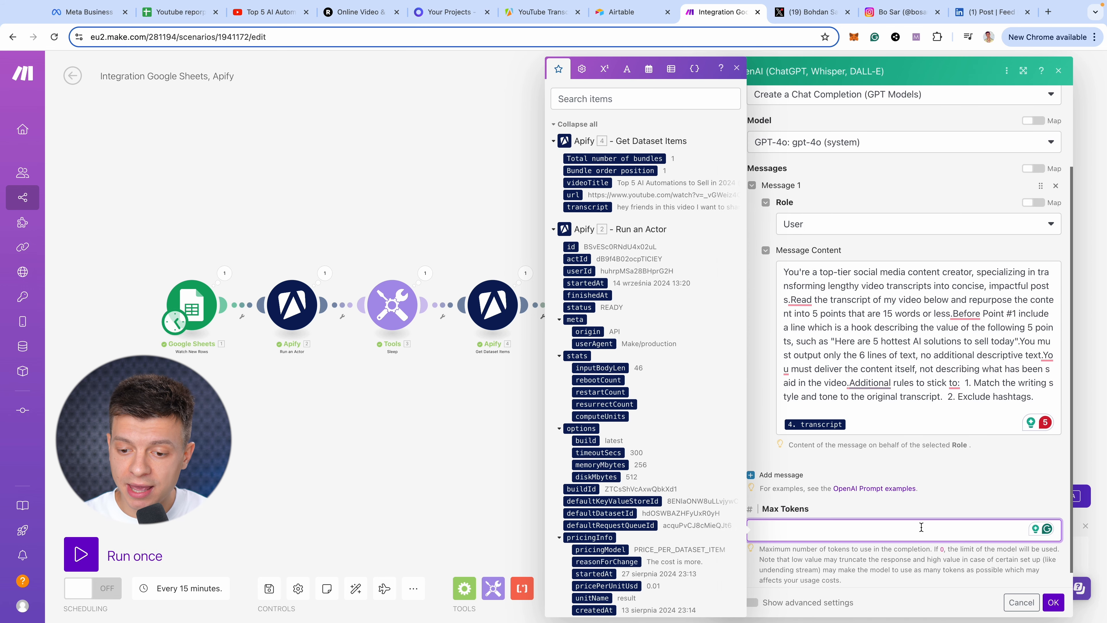
click(979, 474)
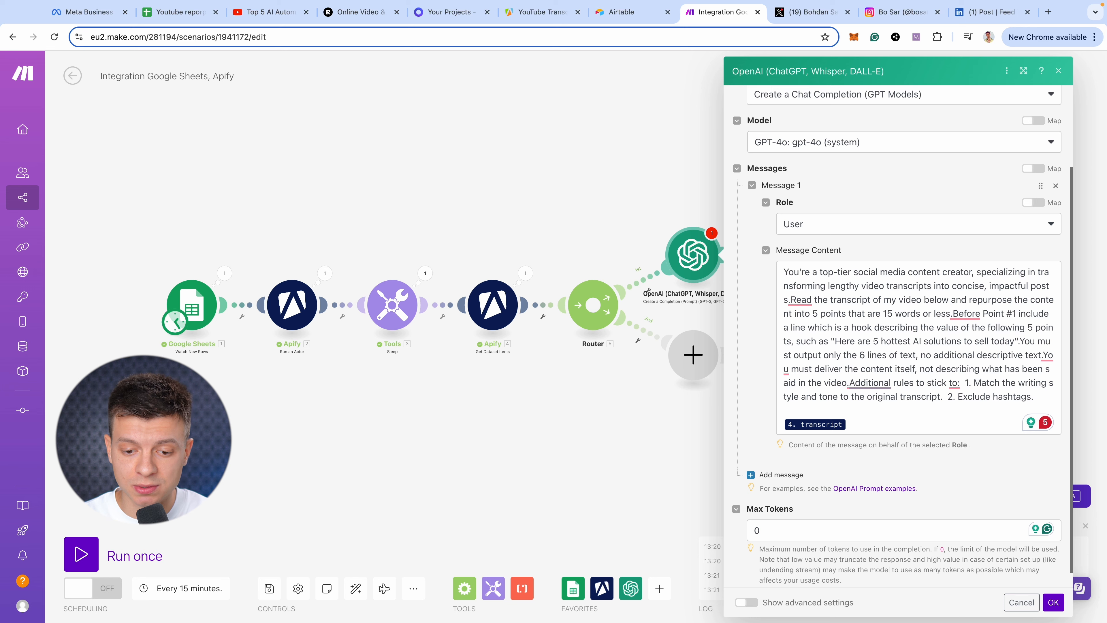
click(1048, 601)
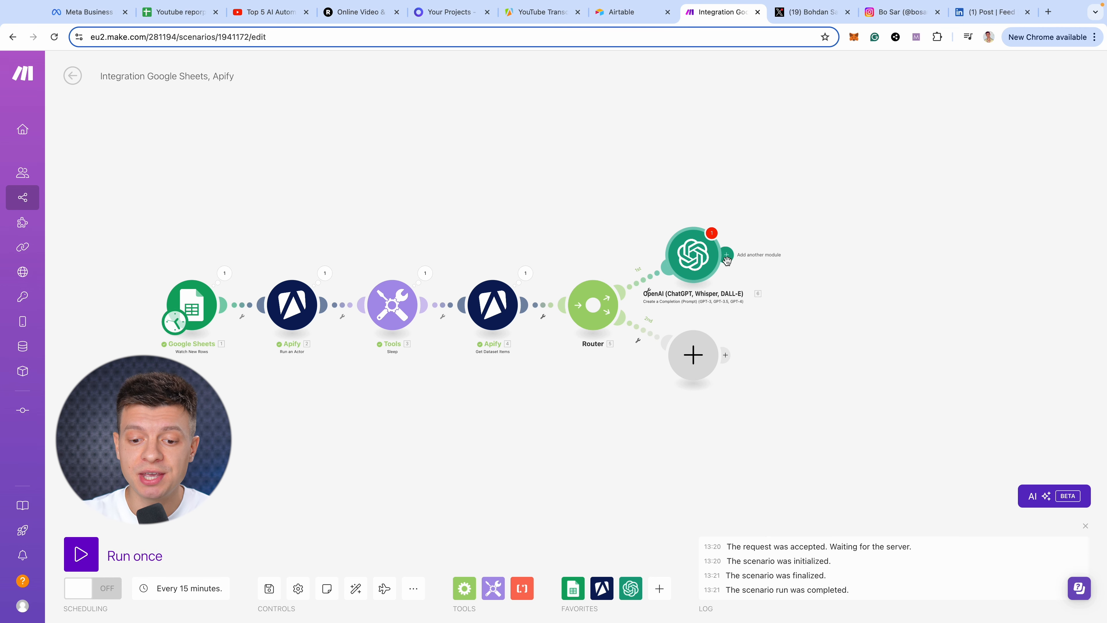
Add a Flow Control Iterator module after the OpenAI module.
click(726, 255)
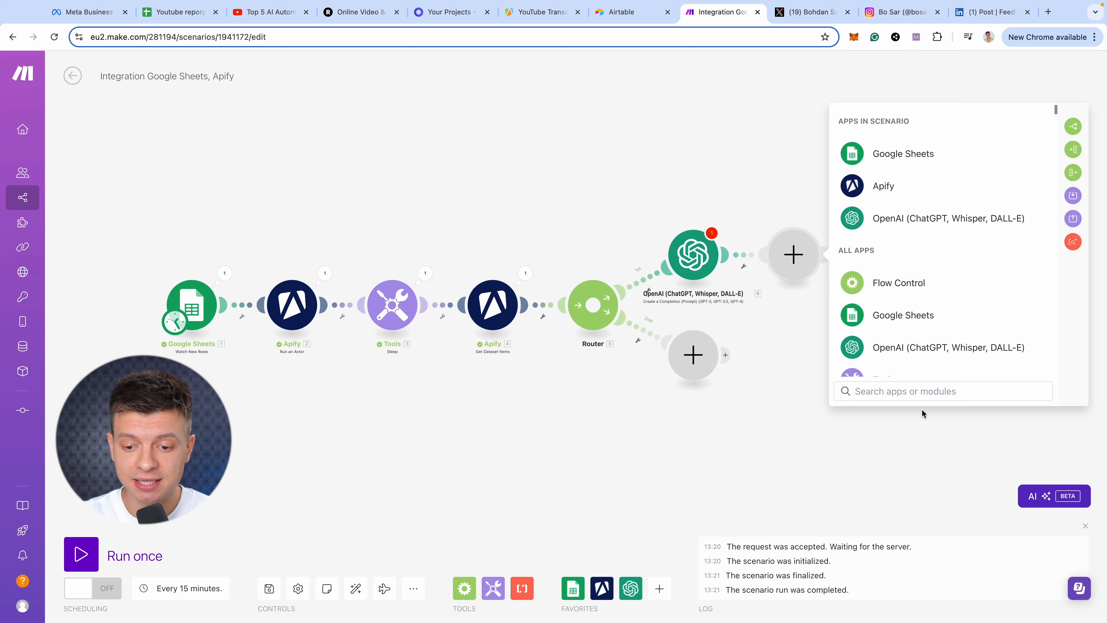
text(itera)
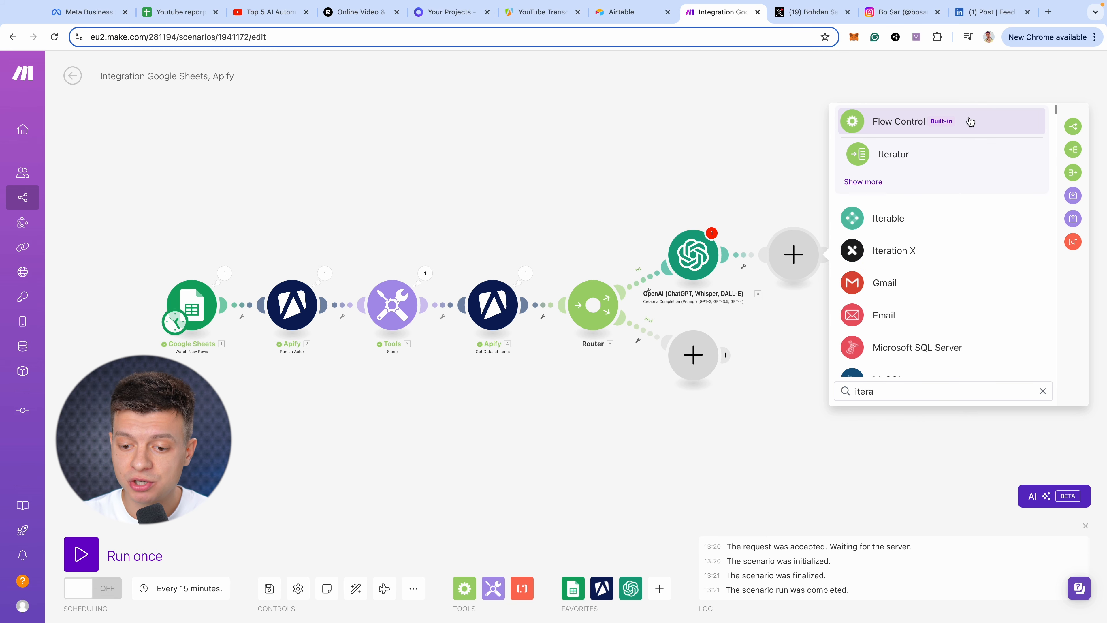
click(919, 154)
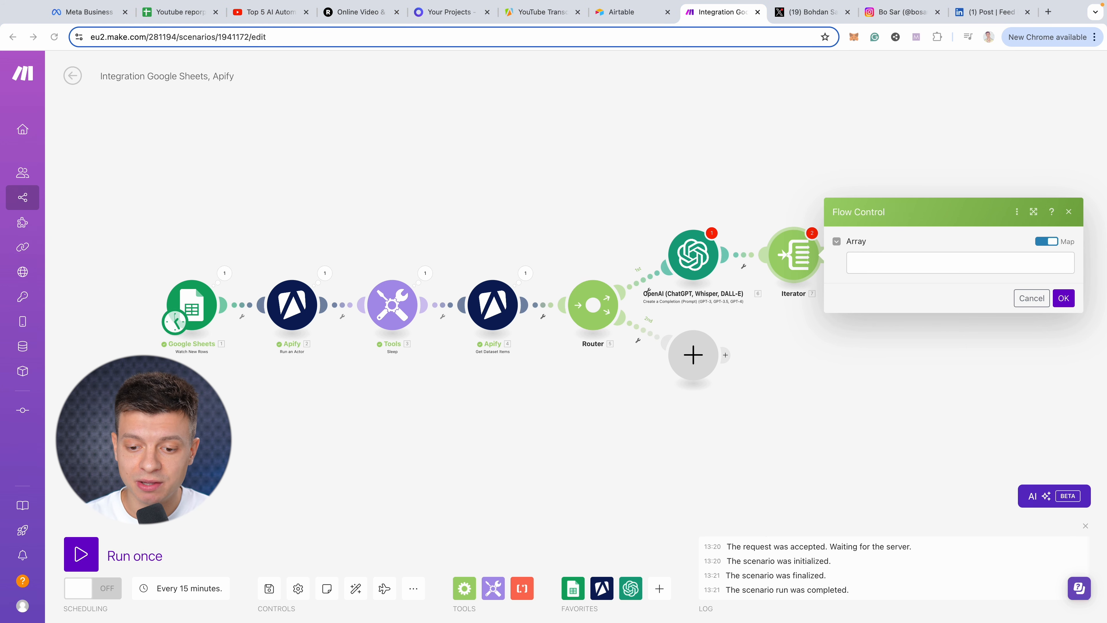
Set the Iterator's array to a split function on the OpenAI Result with newline as separator, and confirm it.
click(869, 263)
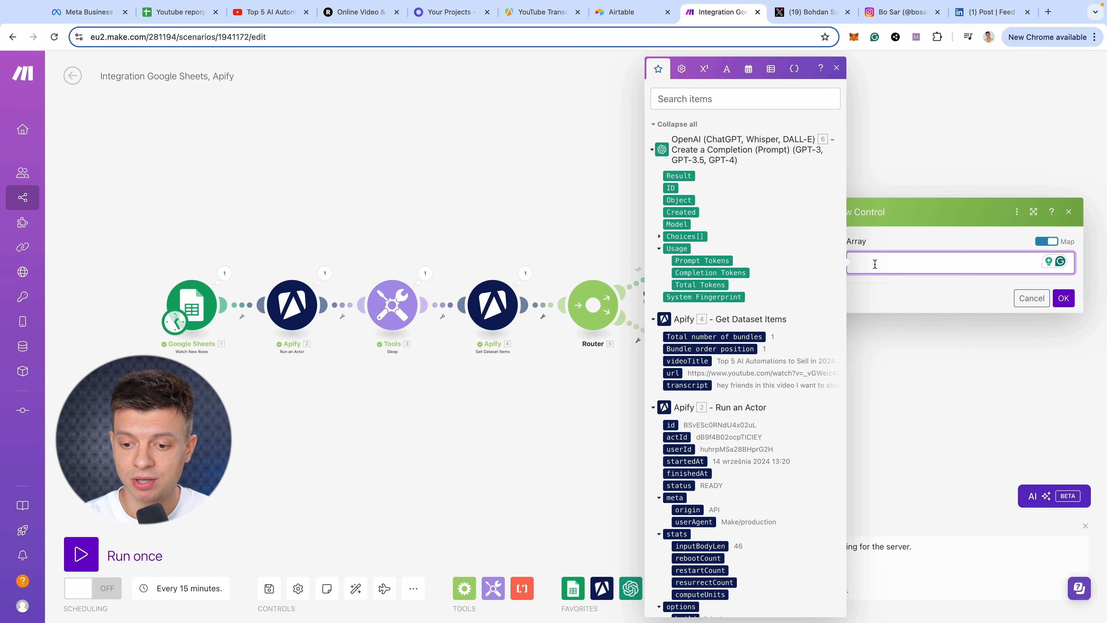
text(split)
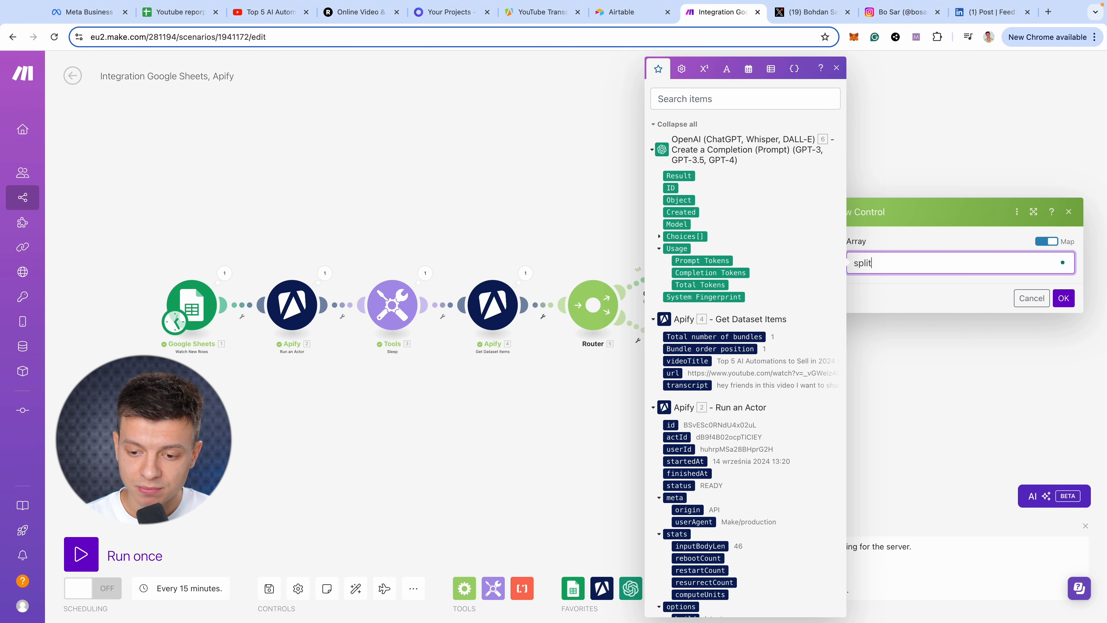
text(()
click(679, 175)
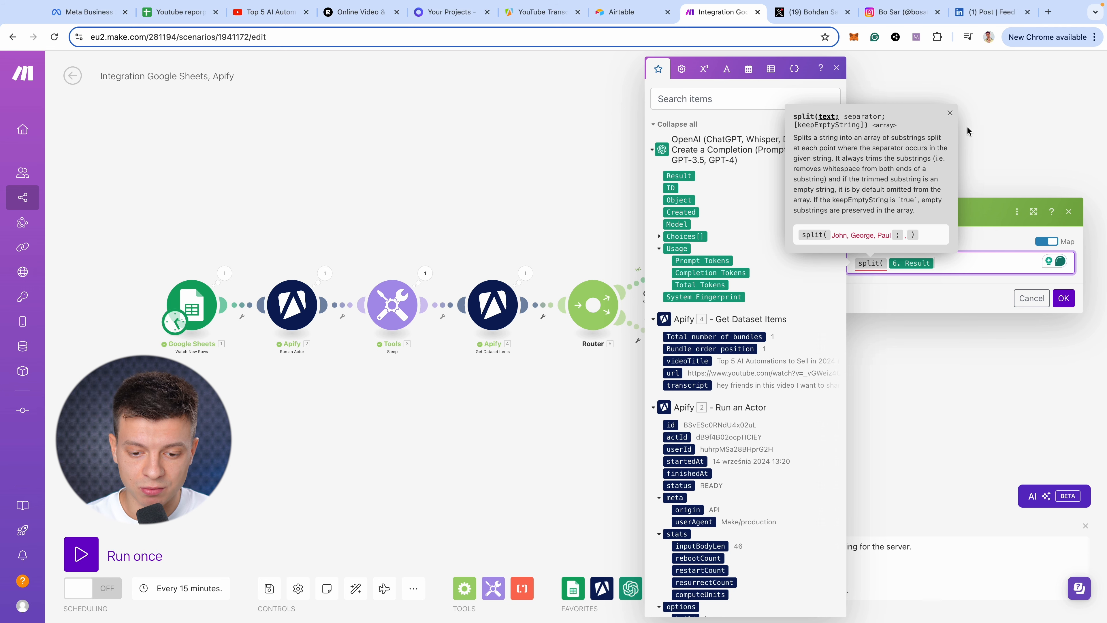
click(949, 113)
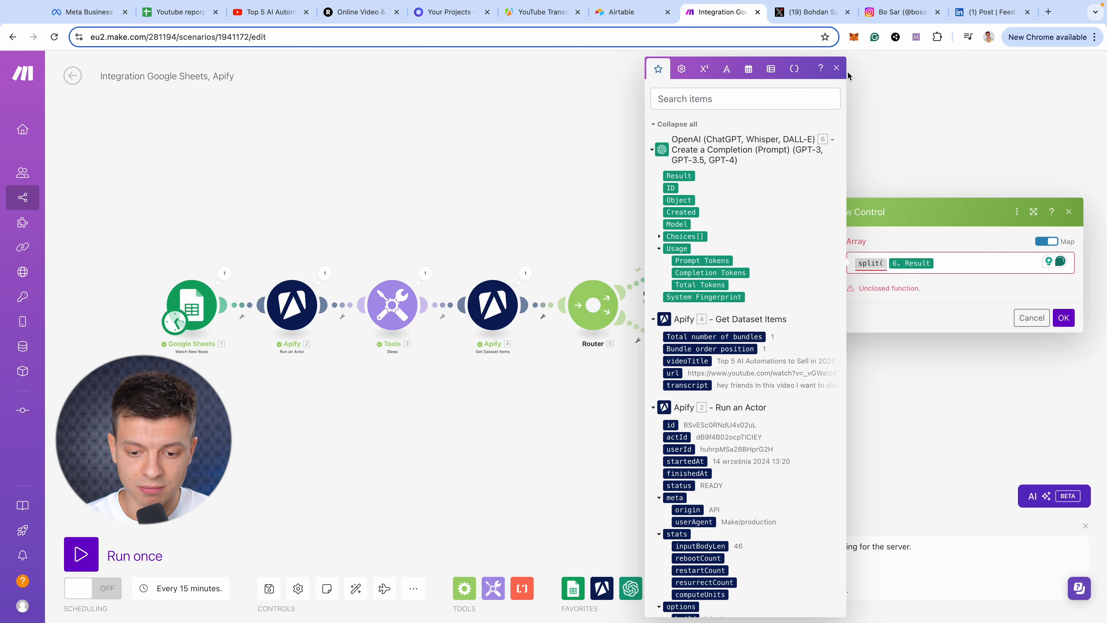
click(952, 271)
text(;)
click(726, 69)
click(801, 340)
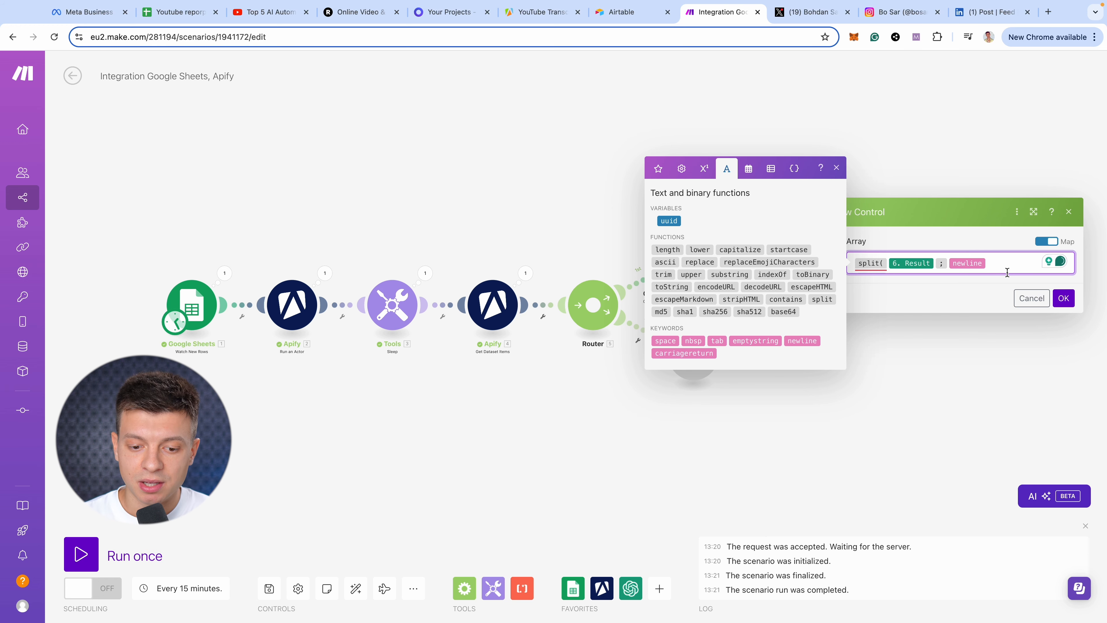
click(1063, 297)
Add the Placid module Create Image after the Iterator.
click(833, 257)
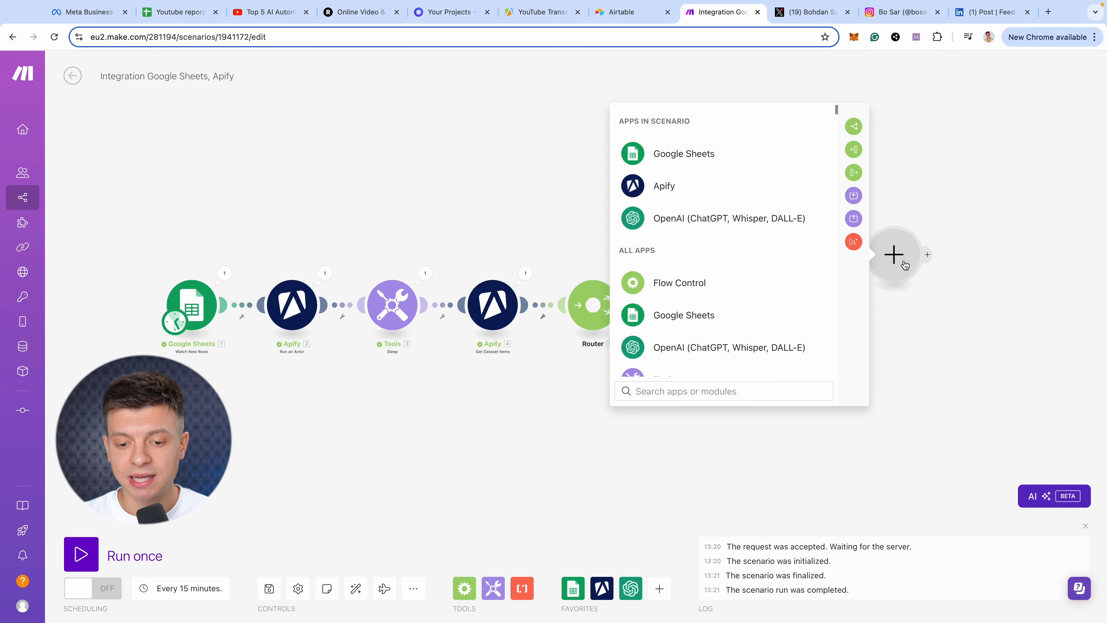
text(placid)
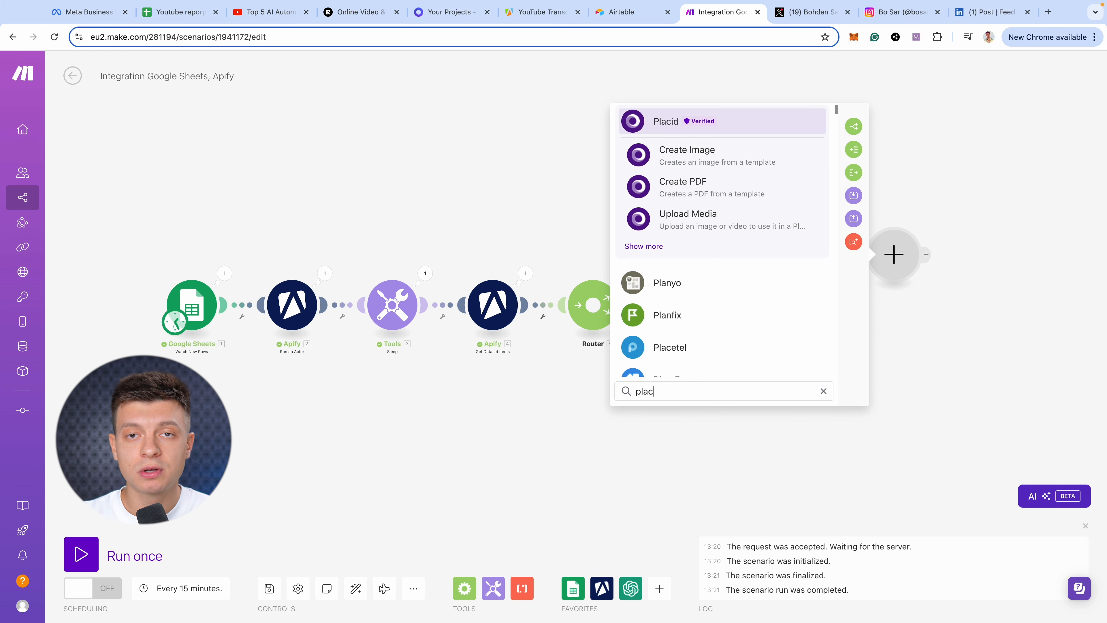
click(667, 116)
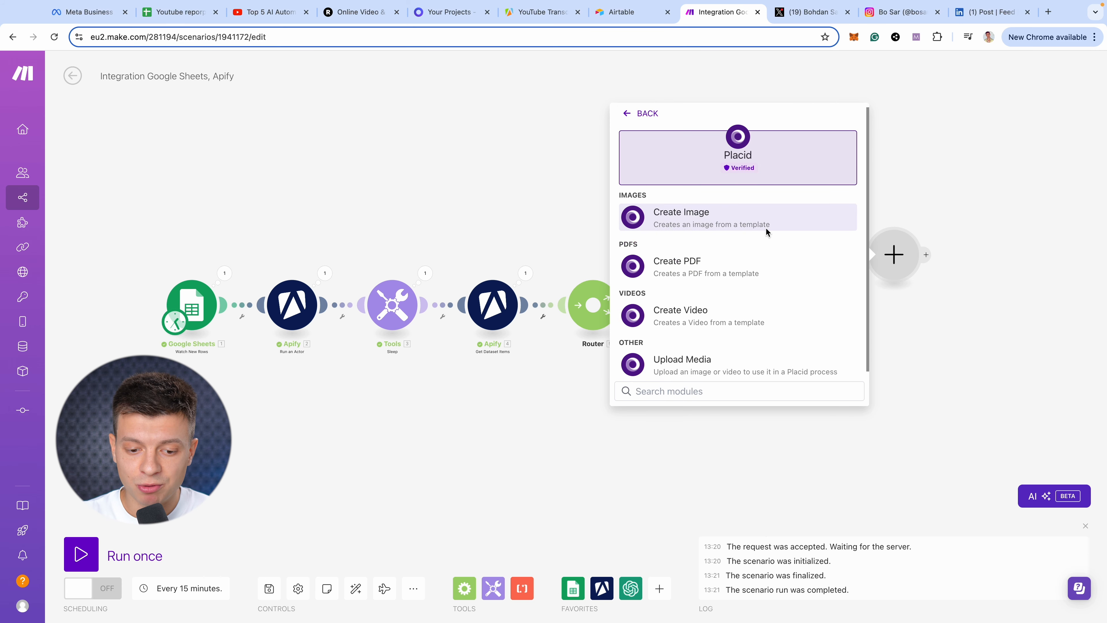
click(687, 220)
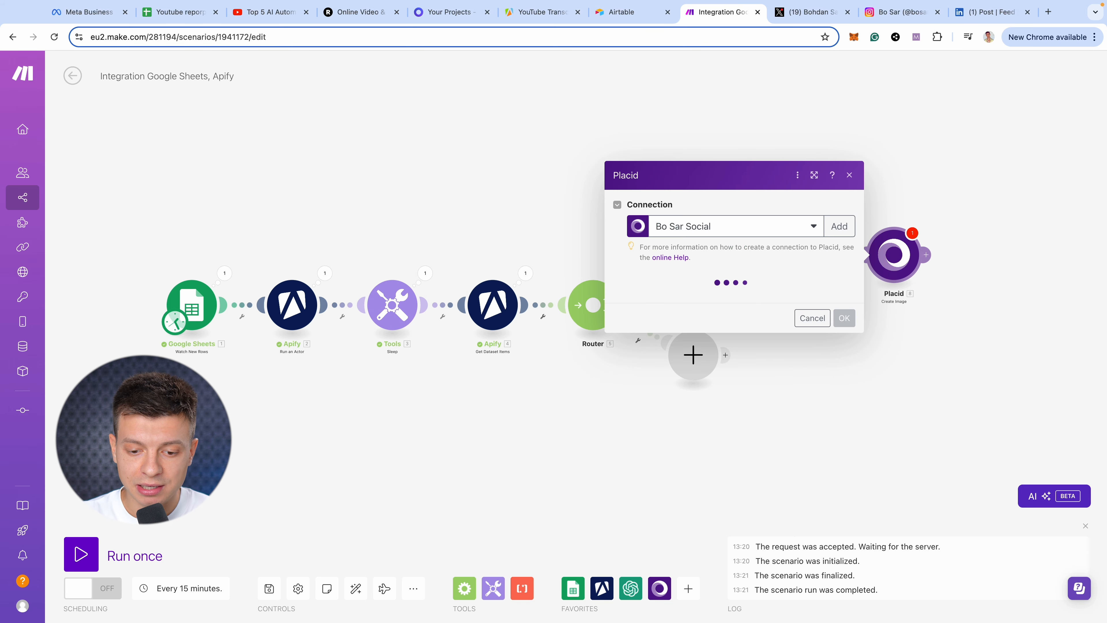
Switch to Placid and create a project titled Social Media Make Tutorial with the API integration.
click(448, 12)
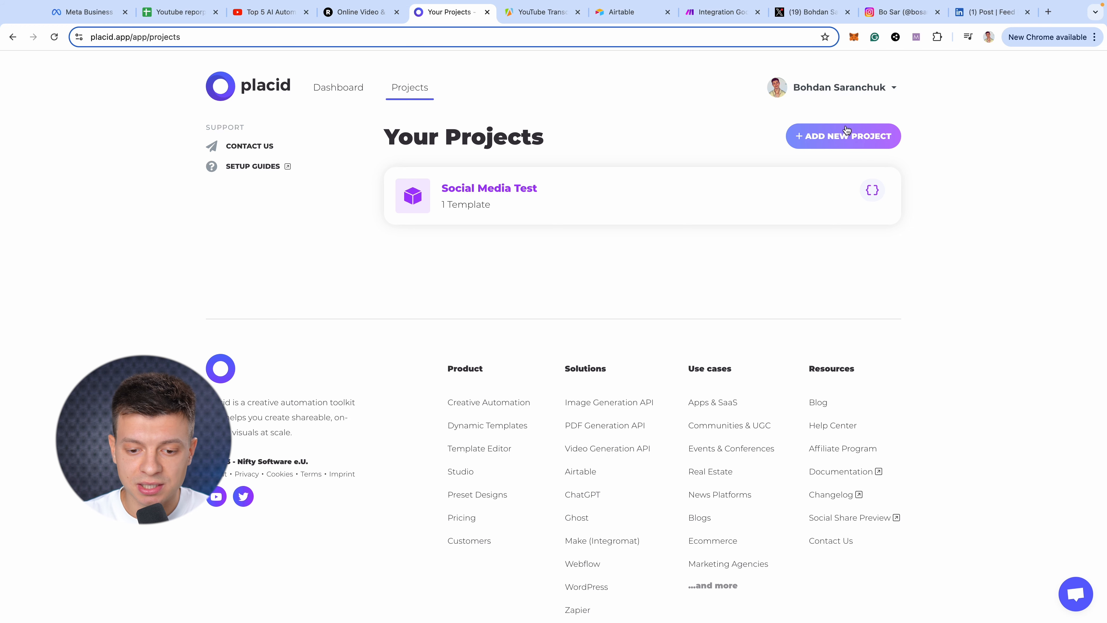
click(849, 136)
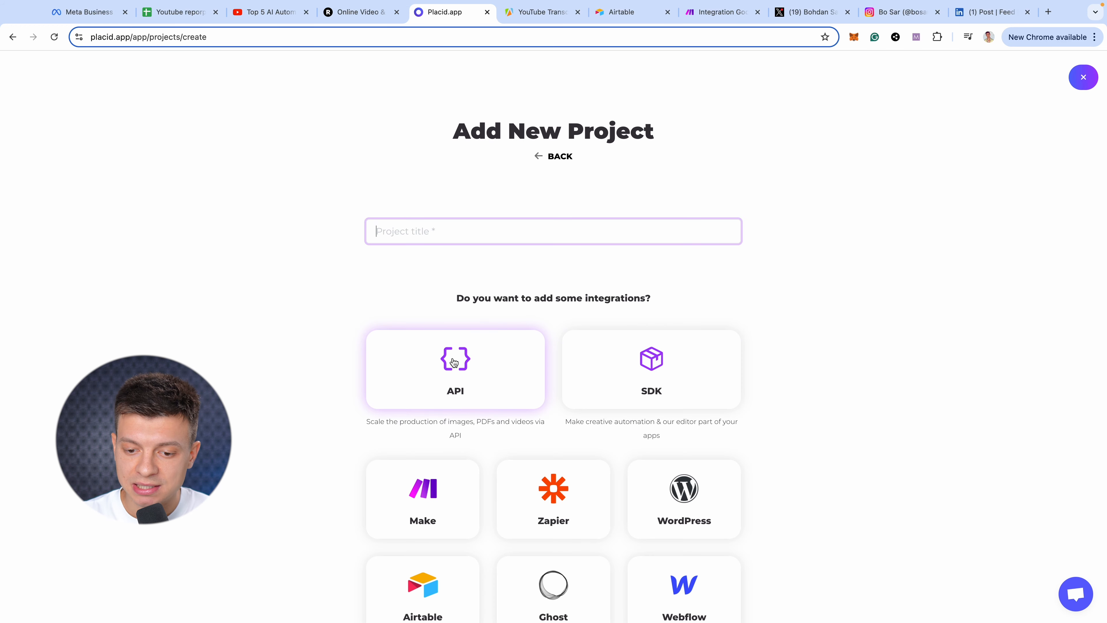
scroll(553, 345, down, 5)
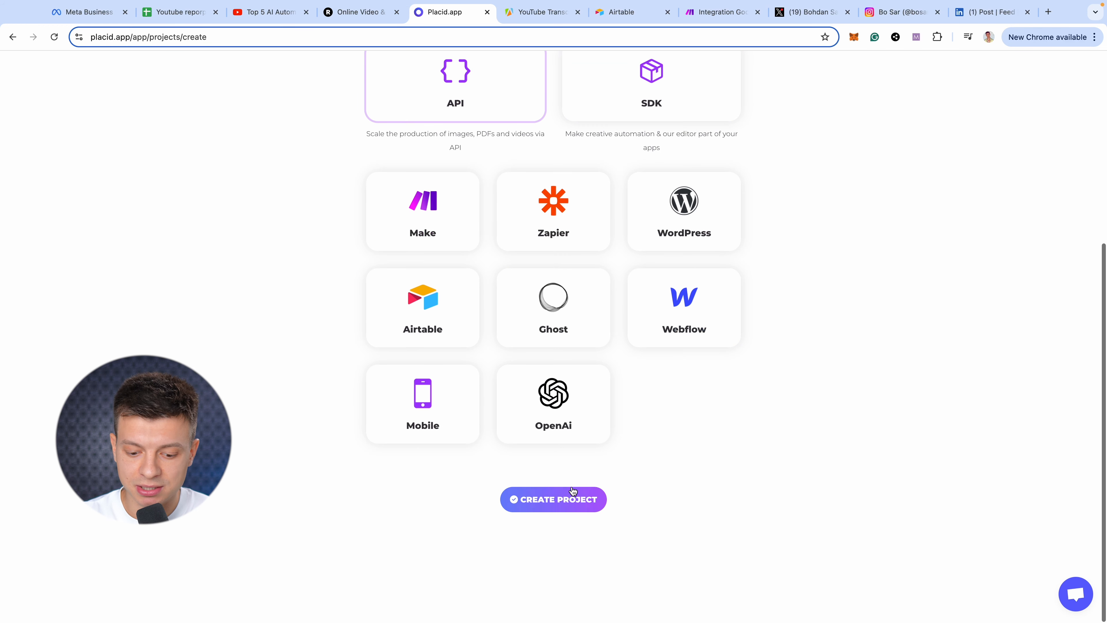
text(Social Media Make Tutorial)
scroll(832, 309, down, 7)
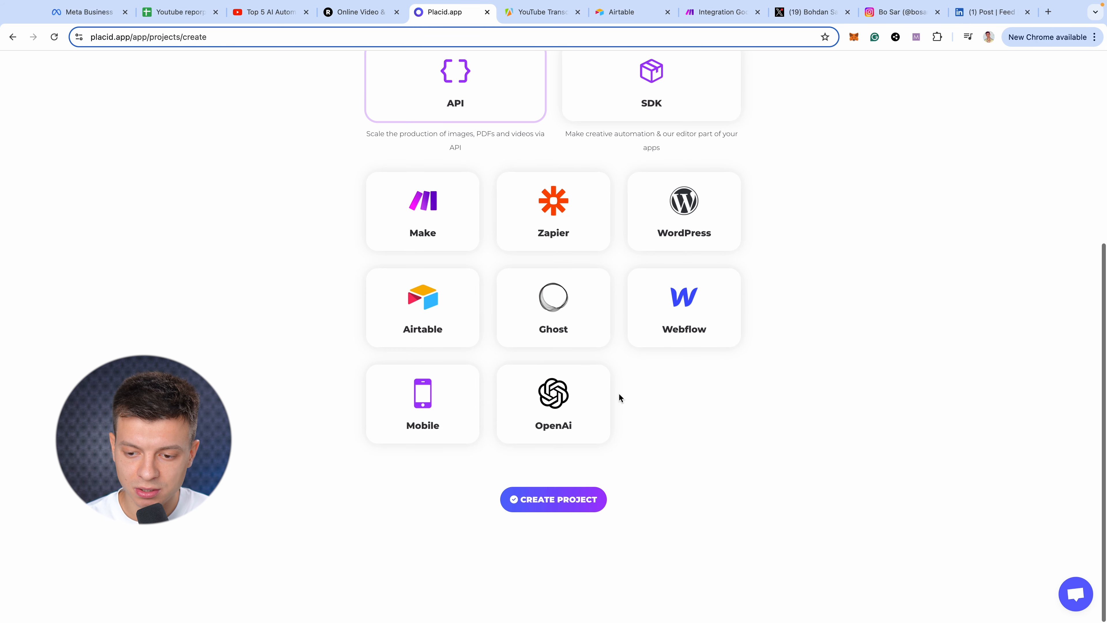
click(566, 497)
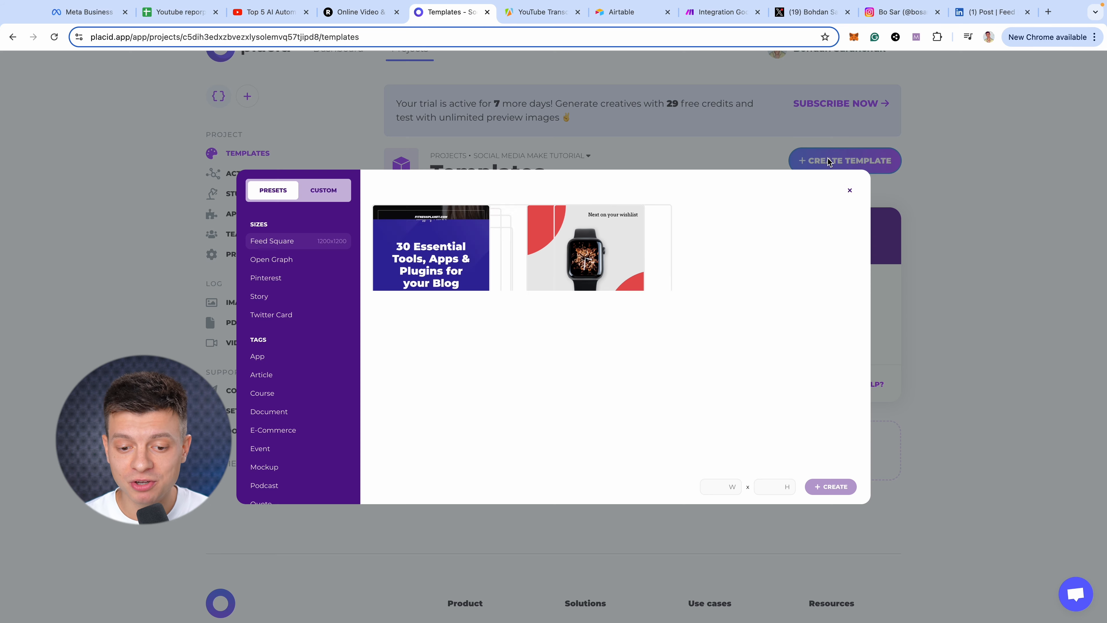
Create a 1200x1200 Feed Square template from the Meshy Quote preset in the new project.
click(441, 272)
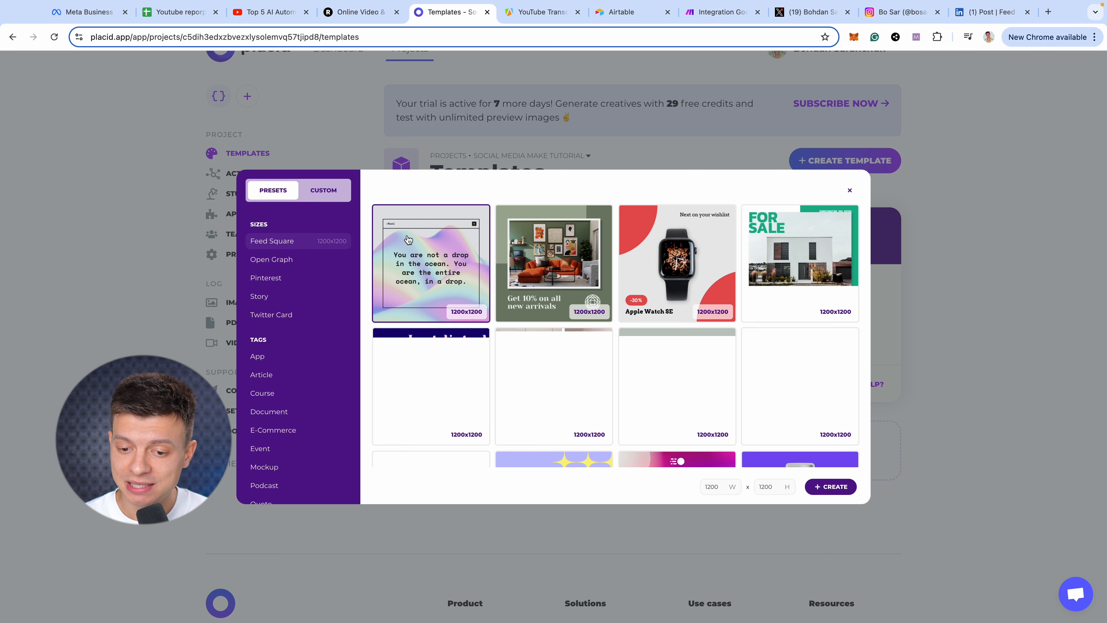
click(831, 487)
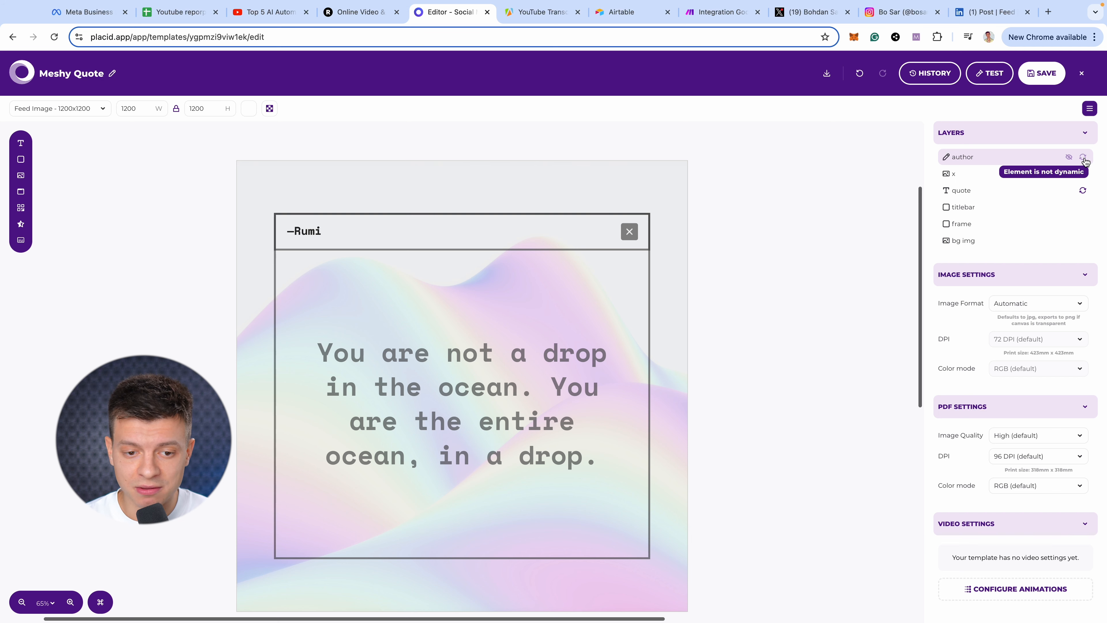
Make sure the author and quote layers are dynamic and save the Meshy Quote template.
click(1083, 158)
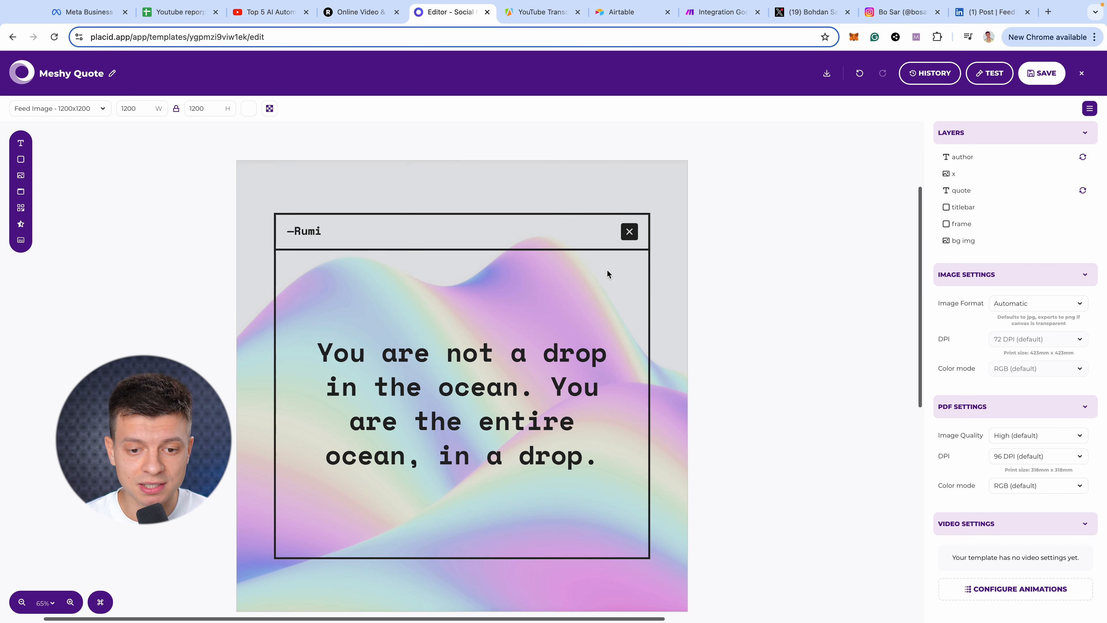
click(1083, 192)
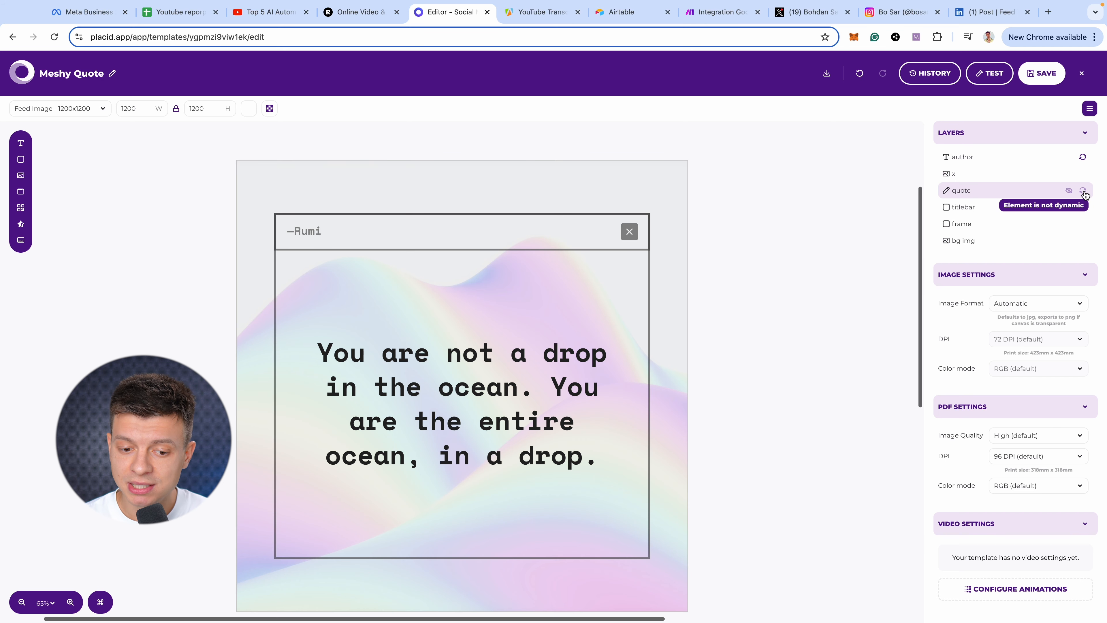
click(1084, 193)
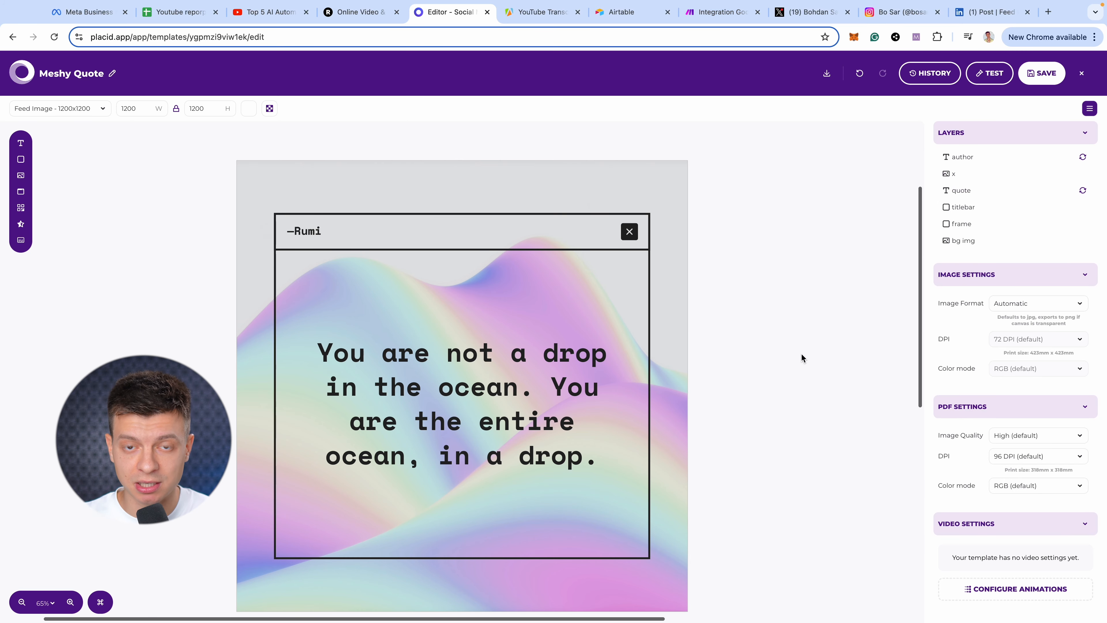
scroll(795, 351, down, 5)
scroll(806, 333, up, 5)
click(1041, 73)
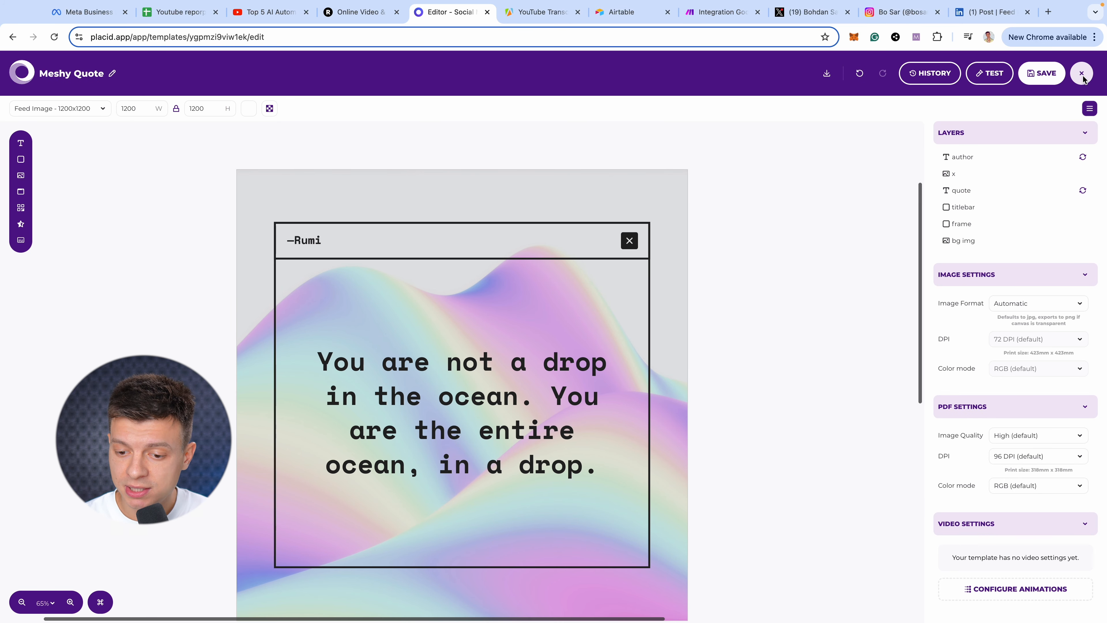
Copy the private API token from the Placid project and save a new Placid connection in Make with it in the API Token field.
click(1081, 73)
click(241, 169)
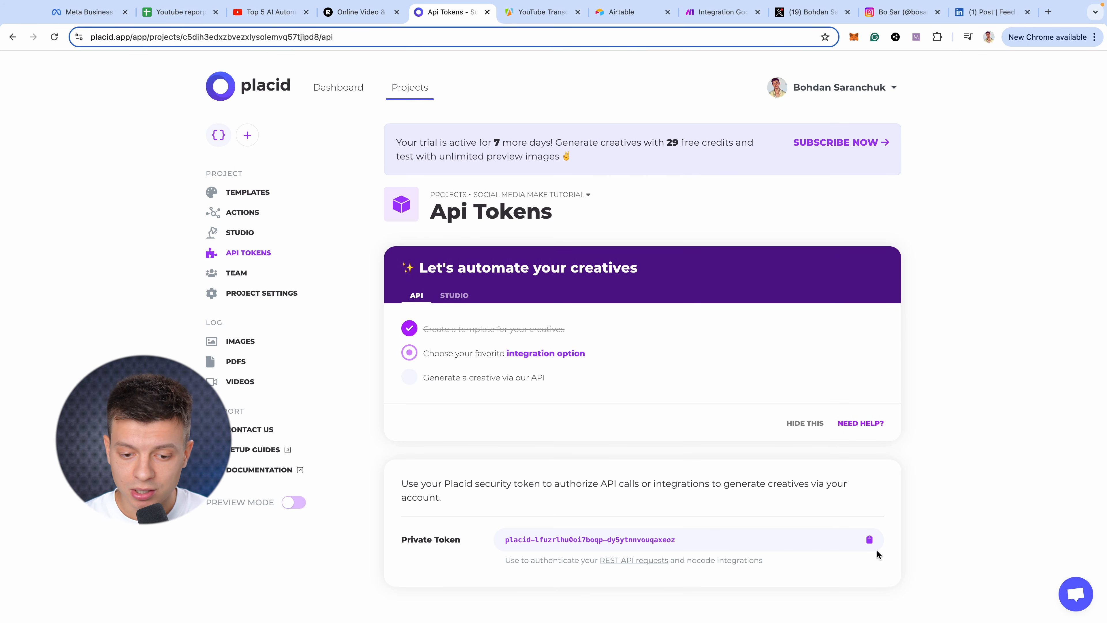
click(870, 541)
click(719, 12)
key(ctrl+v)
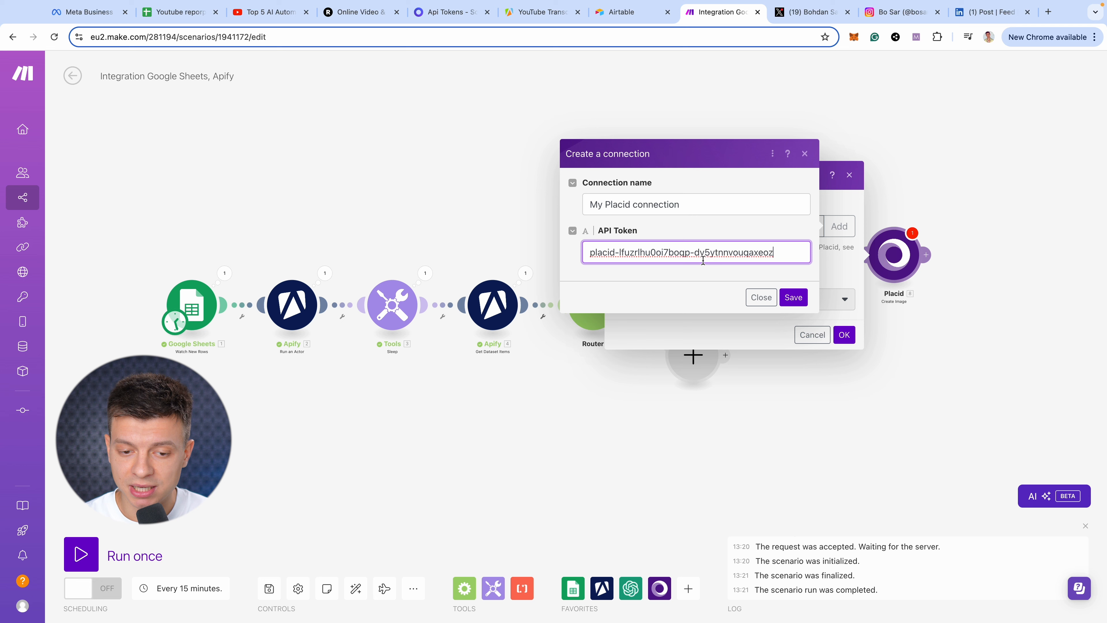
click(793, 298)
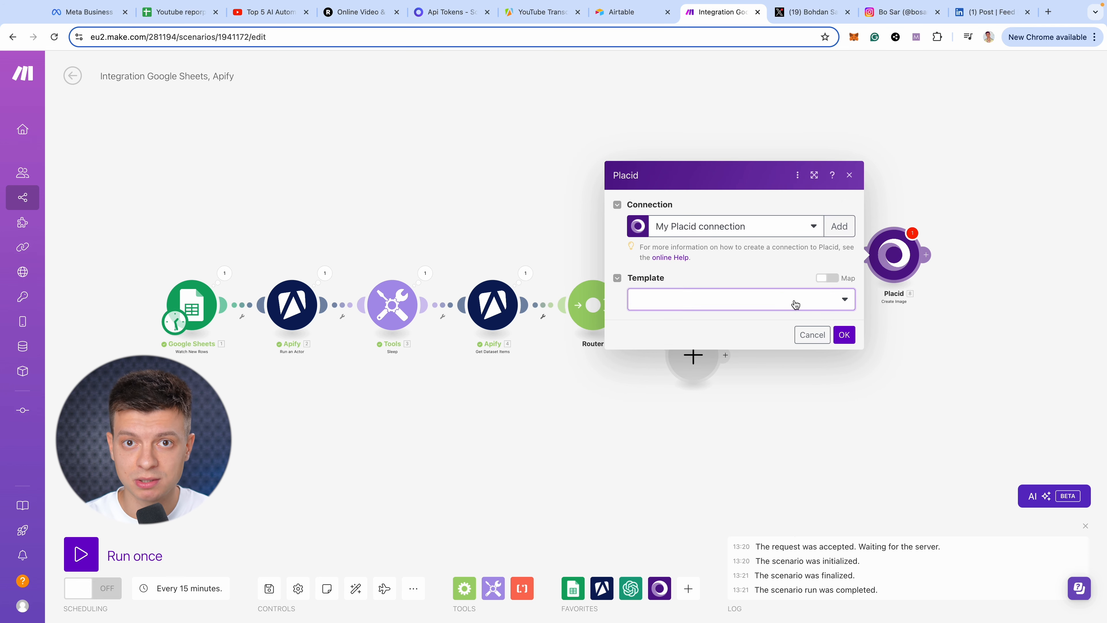
Choose the Meshy Quote template in the Placid module and map the Iterator's Value to the Quote text.
click(837, 305)
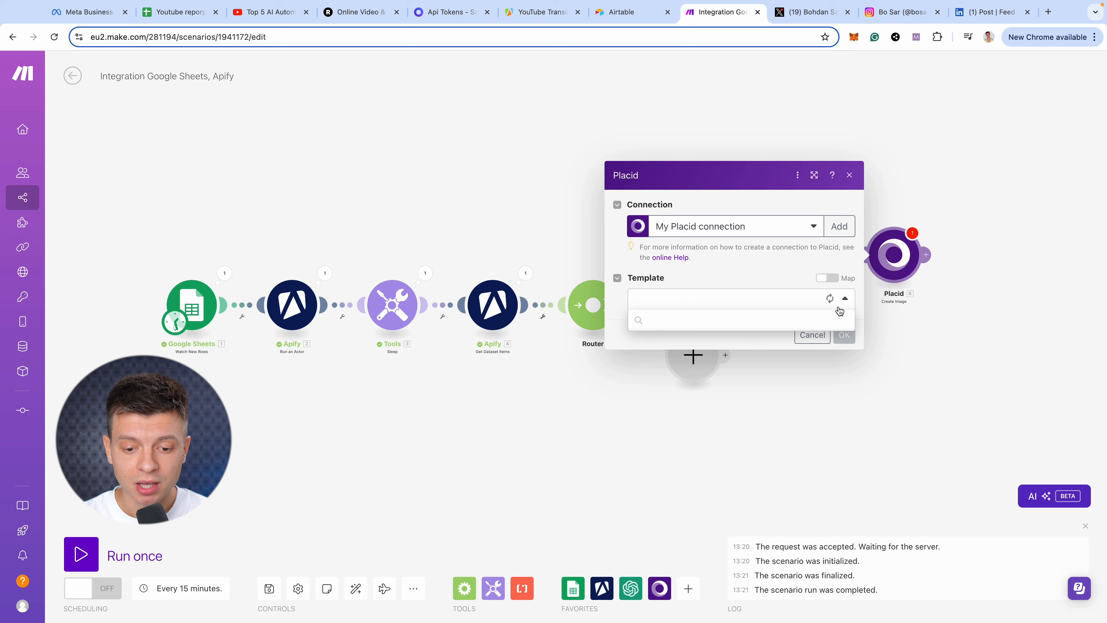
click(669, 318)
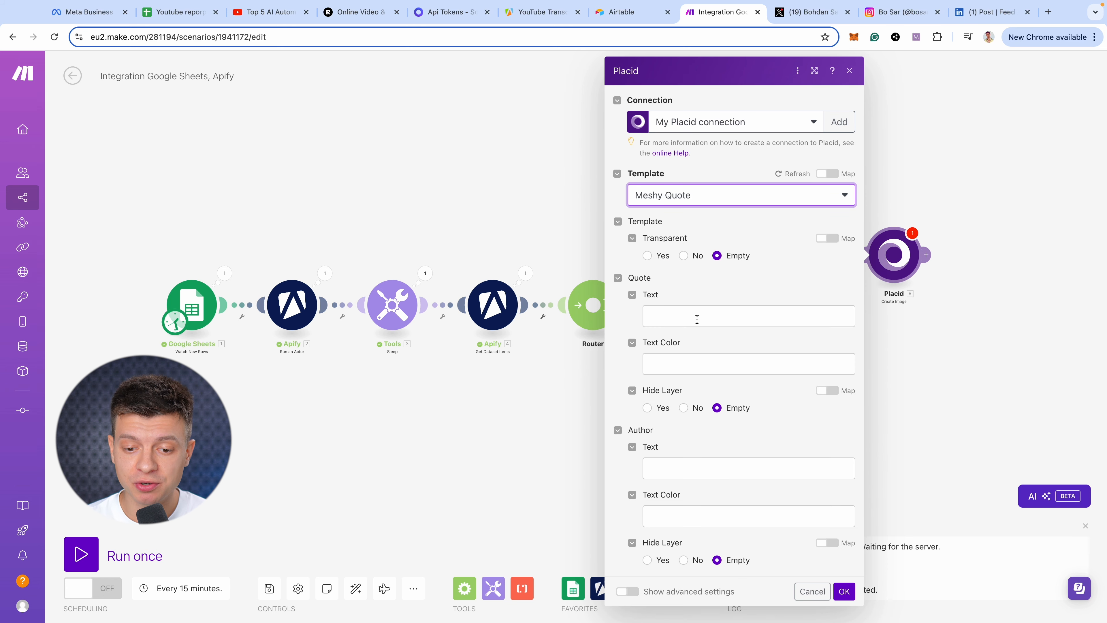
click(697, 320)
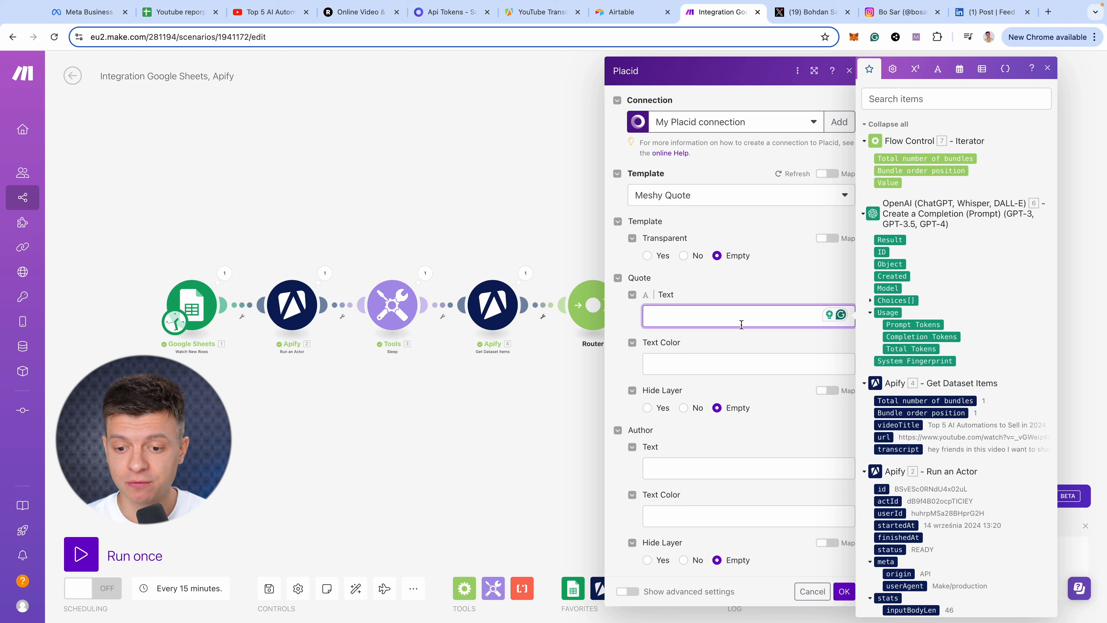
click(887, 182)
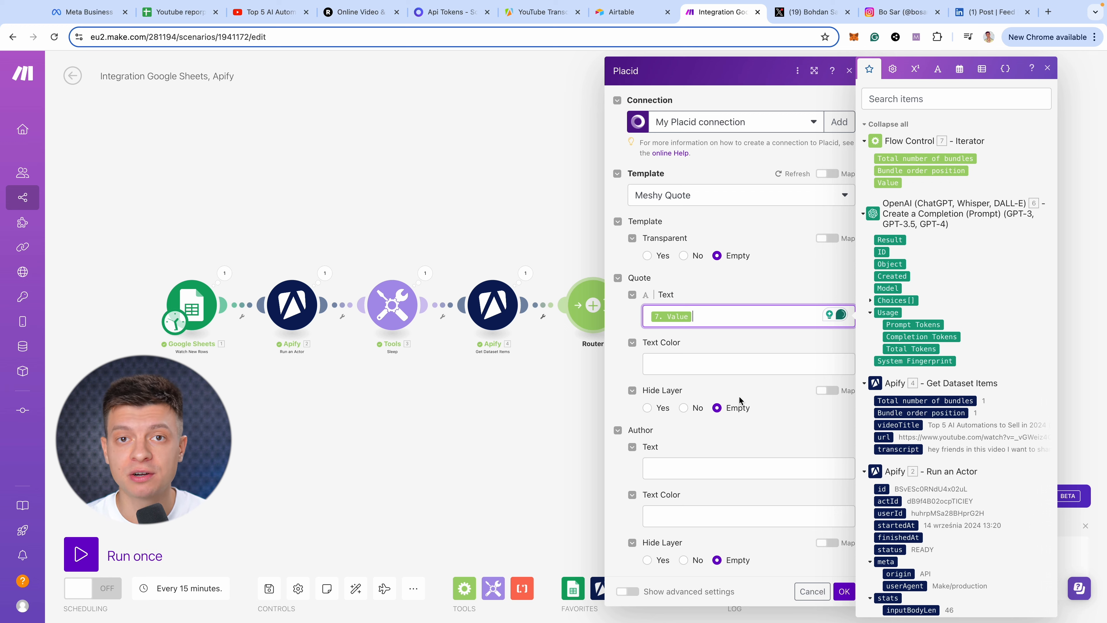
click(591, 373)
Enter the author's name as the Author text in the Placid module and confirm its settings.
scroll(590, 368, right, 10)
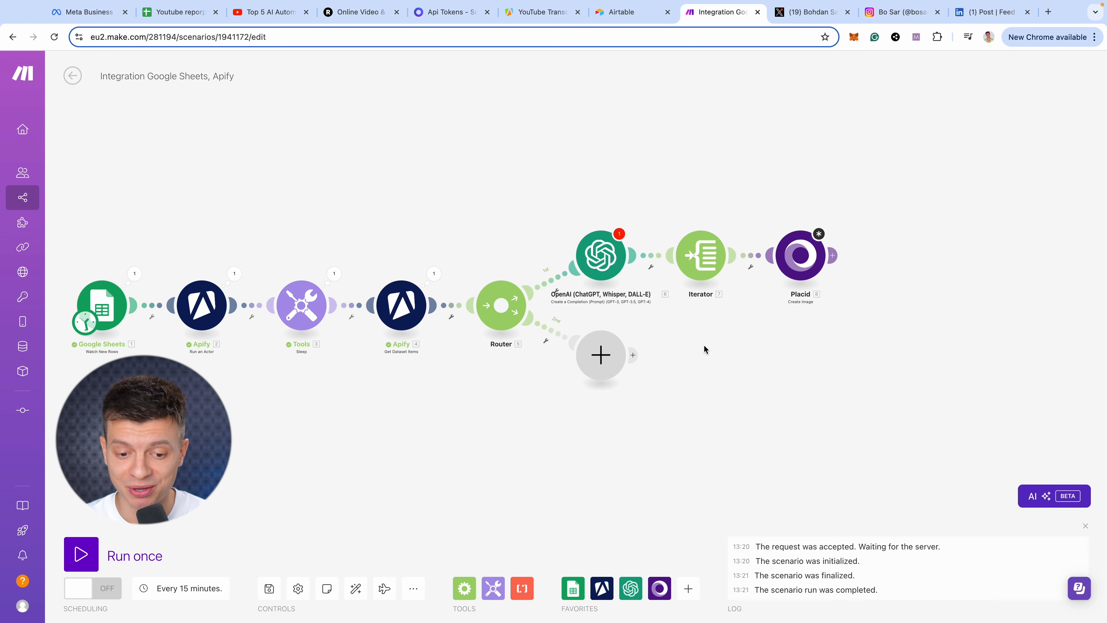
scroll(532, 303, right, 3)
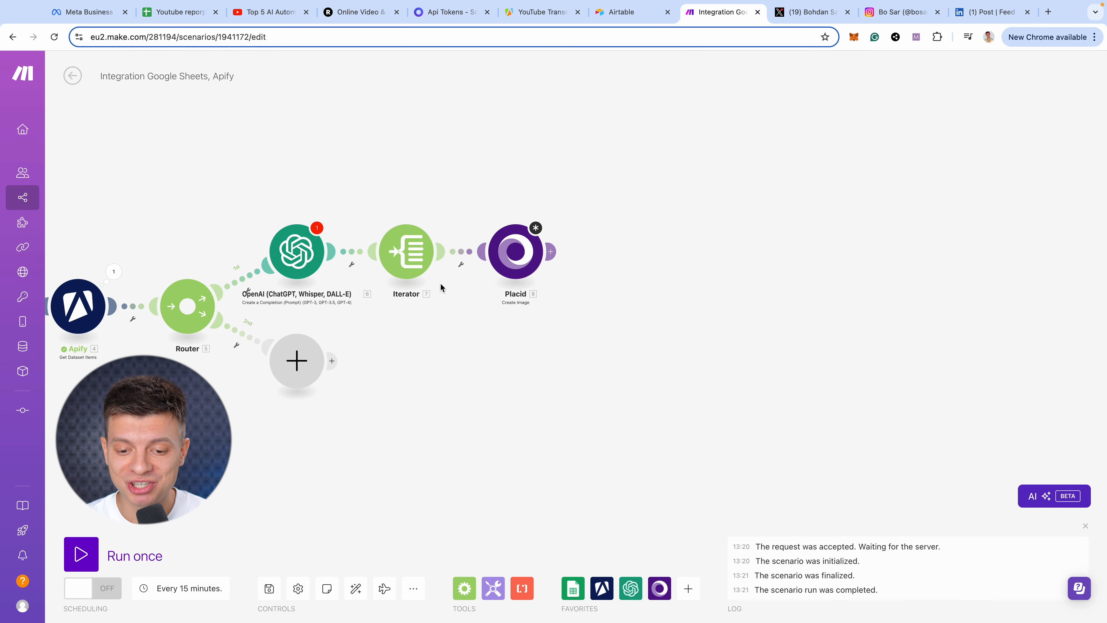
click(404, 252)
click(401, 177)
click(524, 244)
click(601, 320)
click(611, 466)
text(Bo Sar)
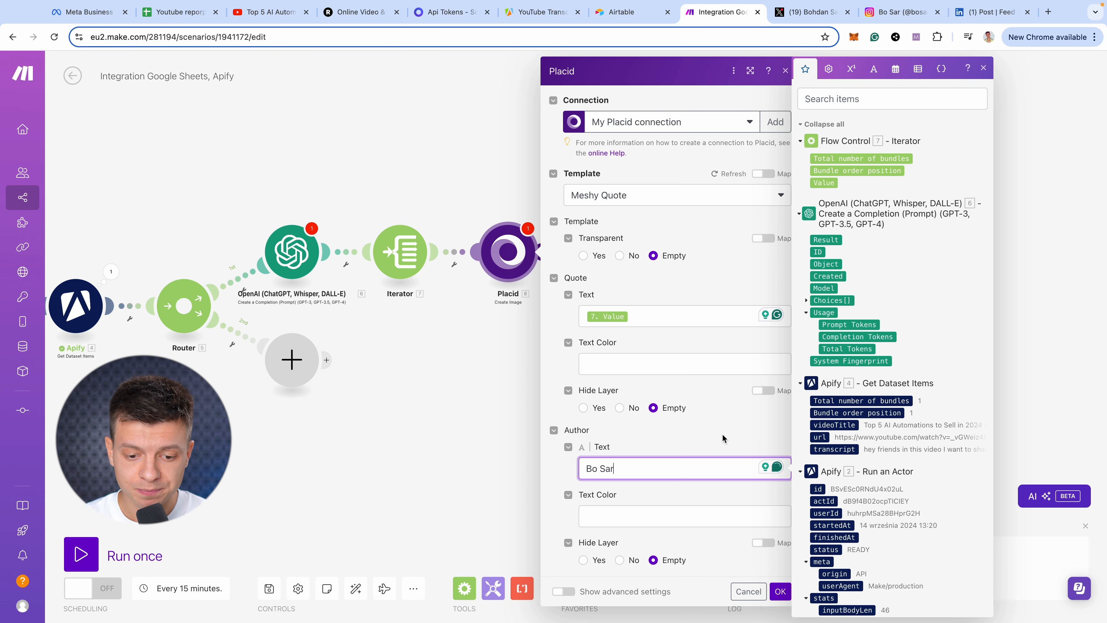
click(780, 590)
Add an Array aggregator module after Placid and close its settings without configuring it.
click(543, 251)
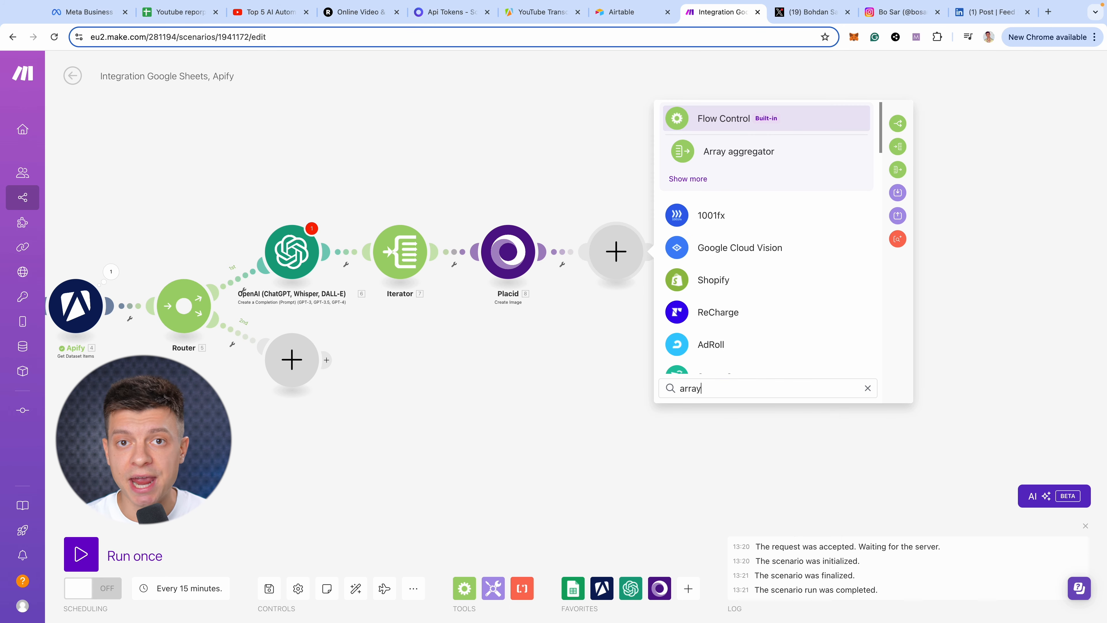
click(748, 152)
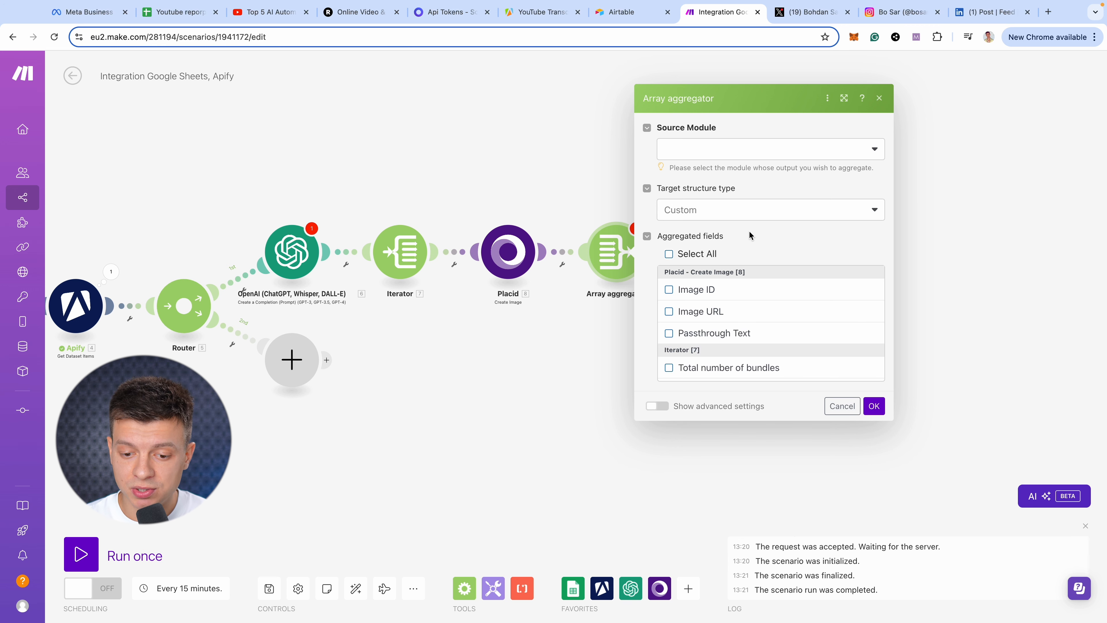
click(879, 100)
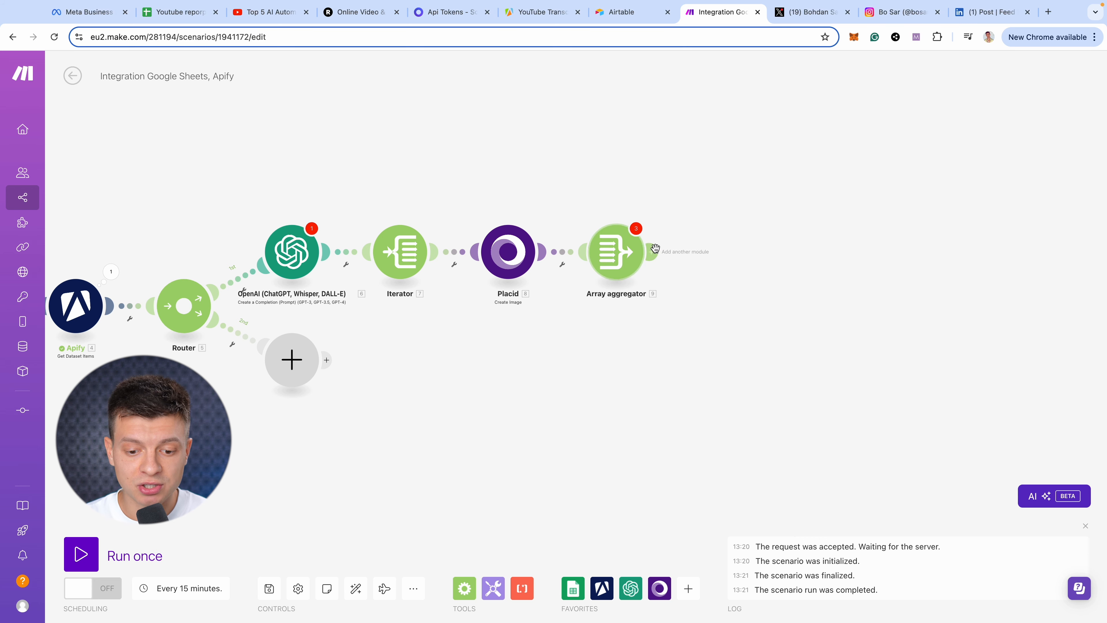
Add the Instagram for Business module Create a Carousel Post after the Array aggregator.
click(649, 252)
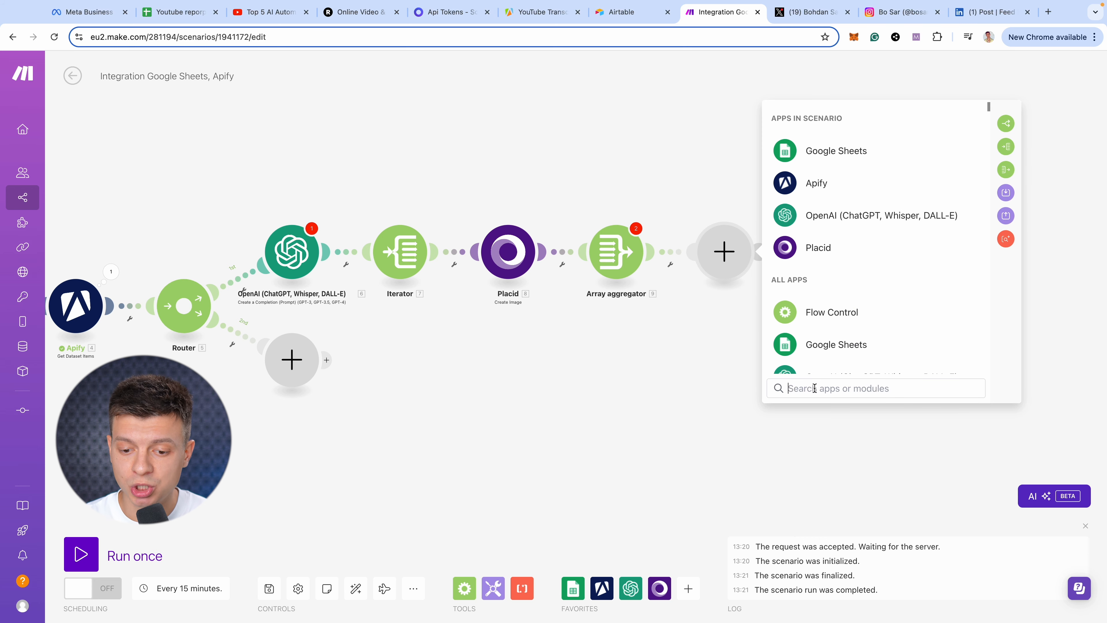
text(inst)
click(863, 119)
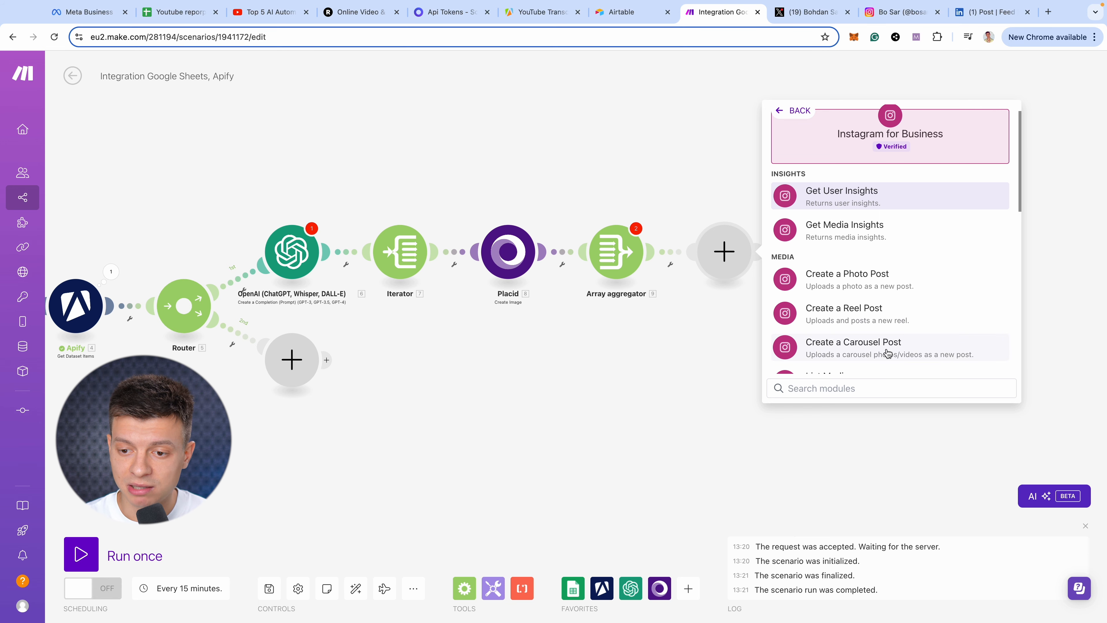
click(887, 349)
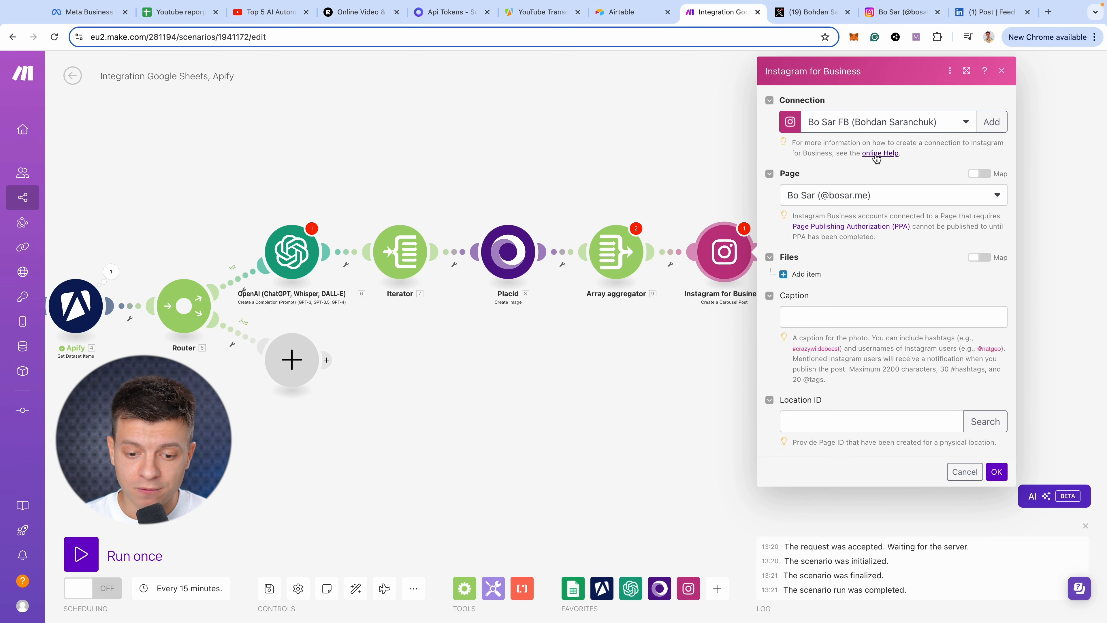
Open Make's online help for Instagram for Business and read the account requirements and connection instructions.
click(875, 154)
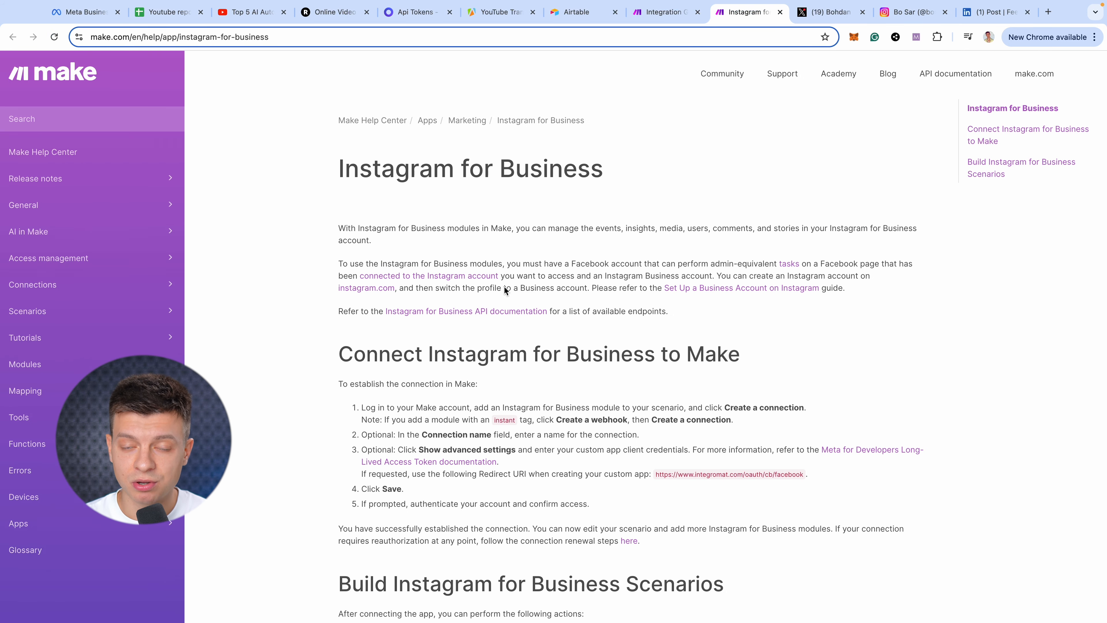
scroll(500, 270, down, 5)
scroll(496, 366, up, 3)
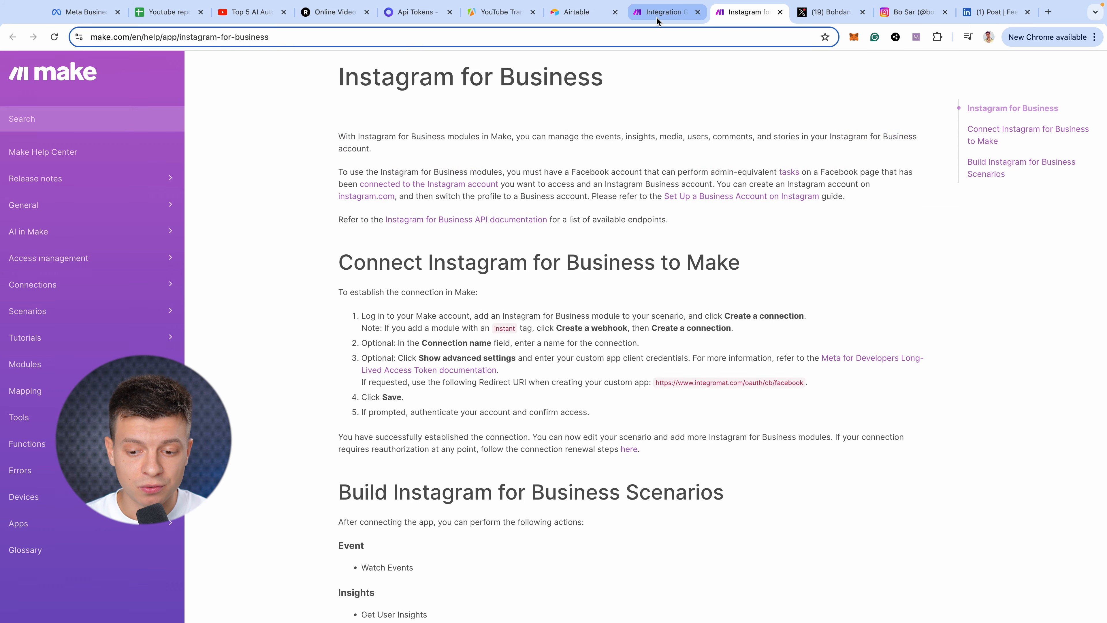
click(658, 13)
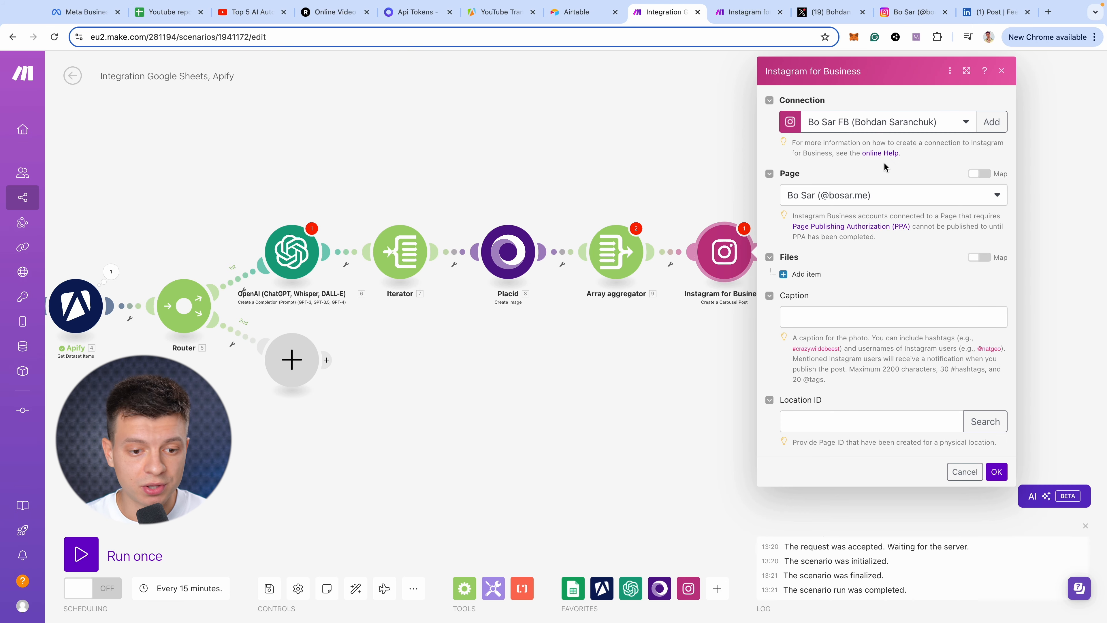
click(880, 153)
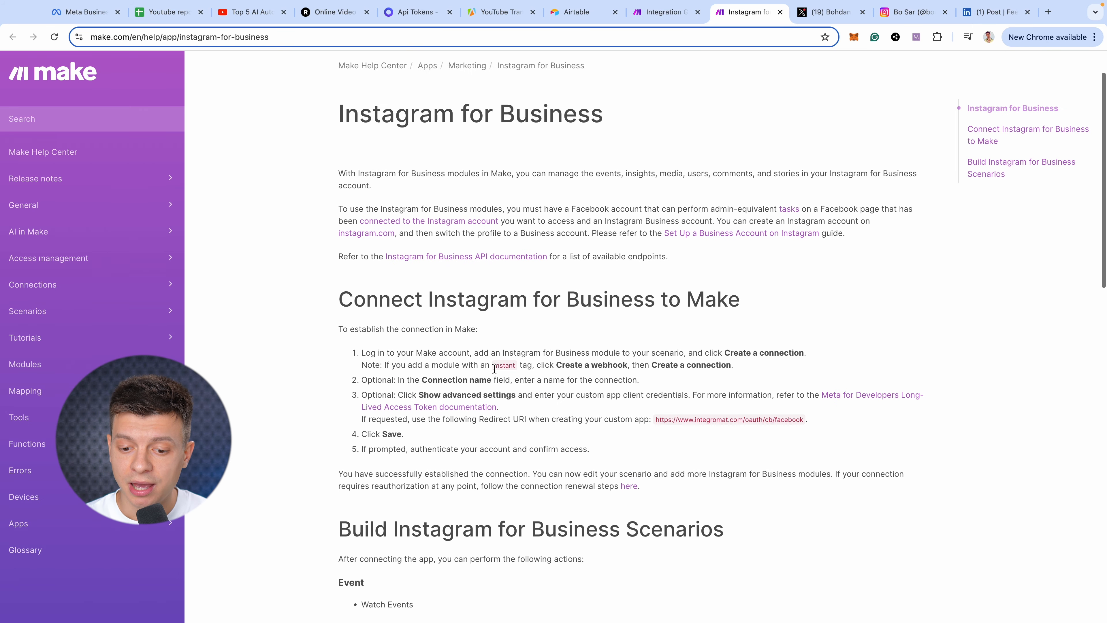
scroll(494, 369, down, 15)
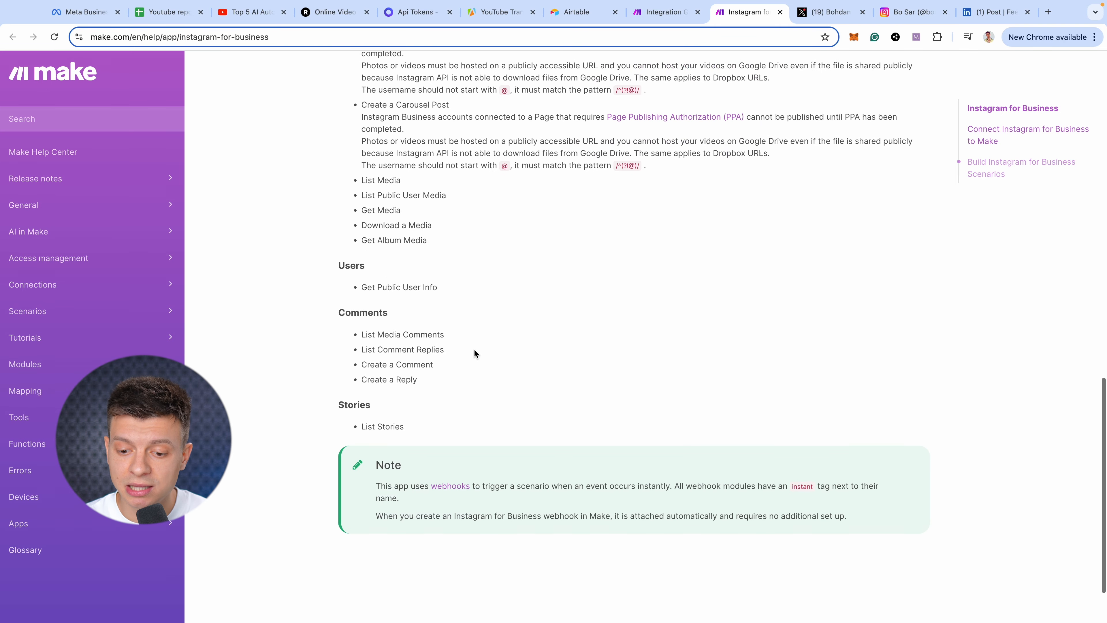
scroll(473, 346, up, 15)
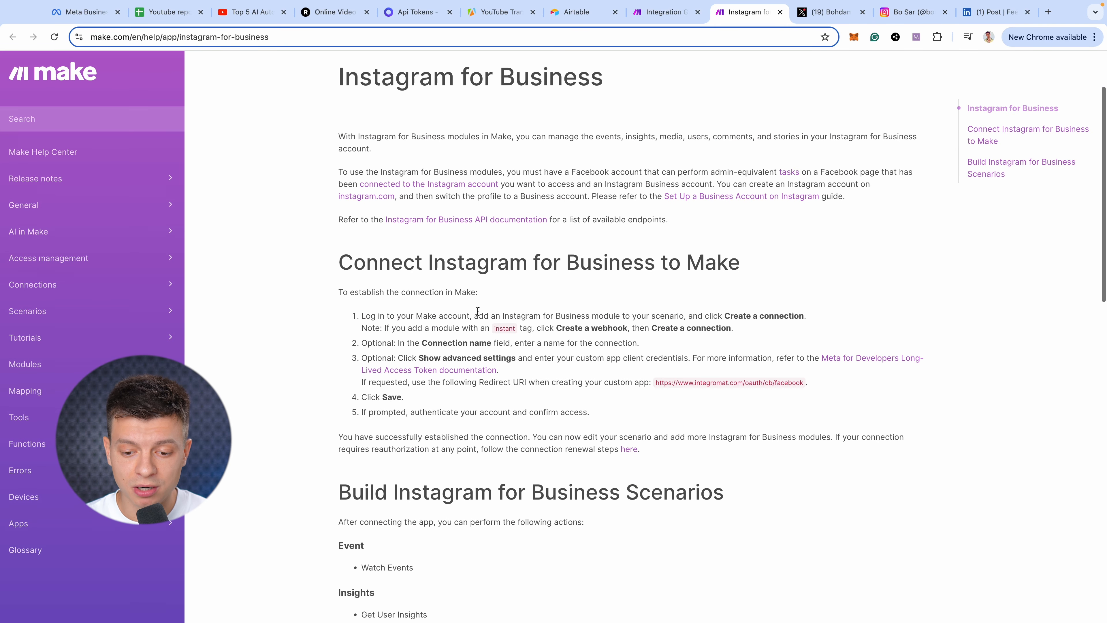
scroll(475, 351, down, 15)
scroll(475, 353, up, 8)
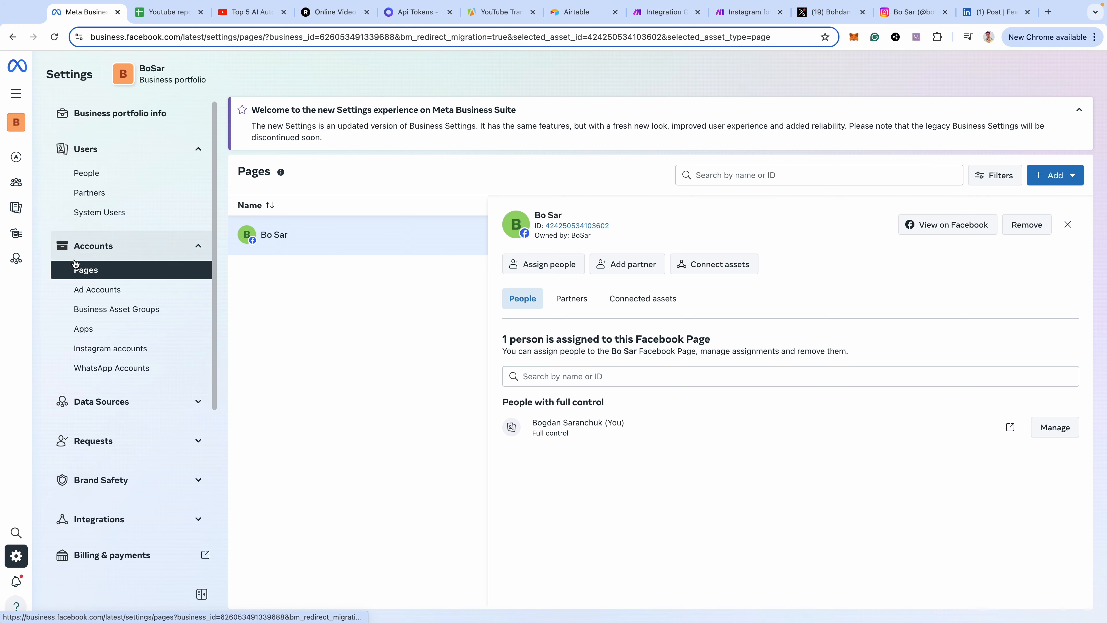
Check the Pages and Instagram accounts settings in Meta Business Suite, including the page's connected assets options, and return to Make.
click(97, 351)
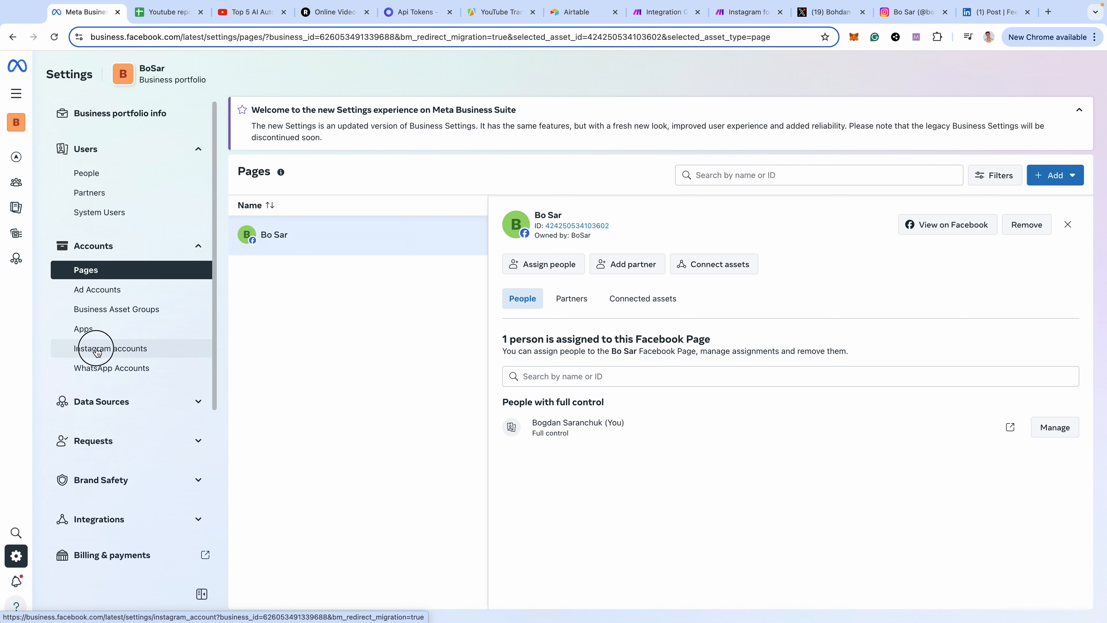
click(133, 271)
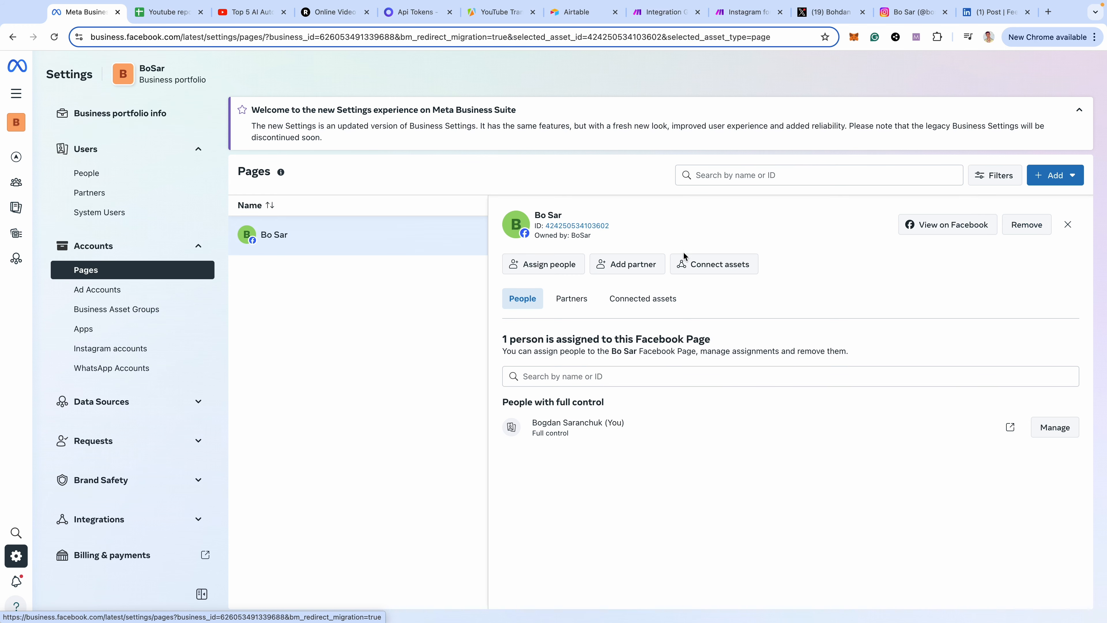
click(683, 257)
click(710, 219)
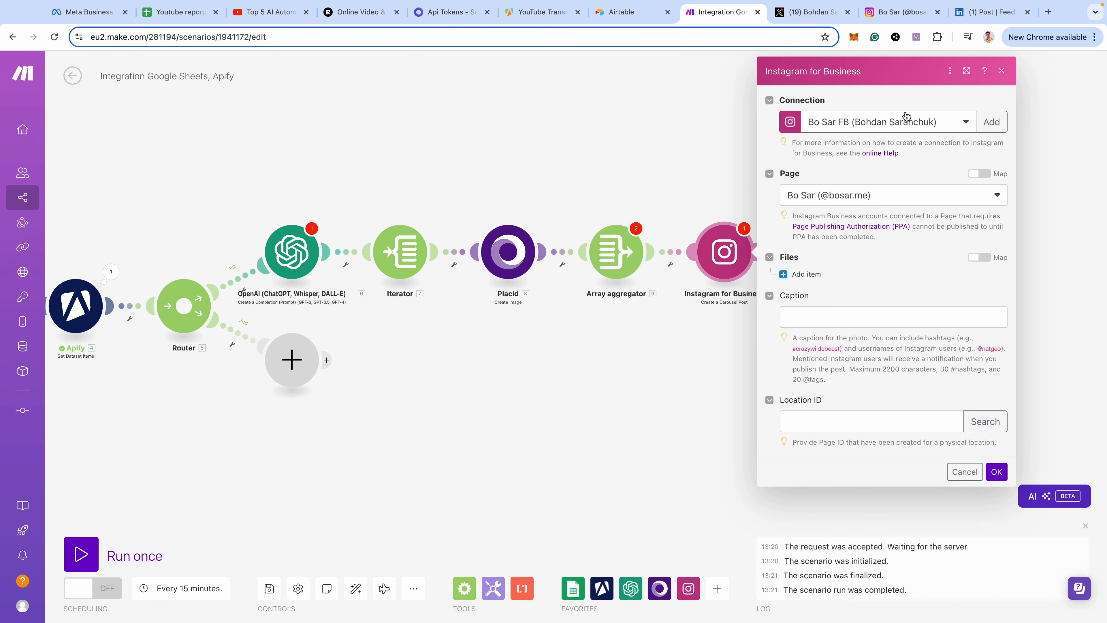
click(886, 198)
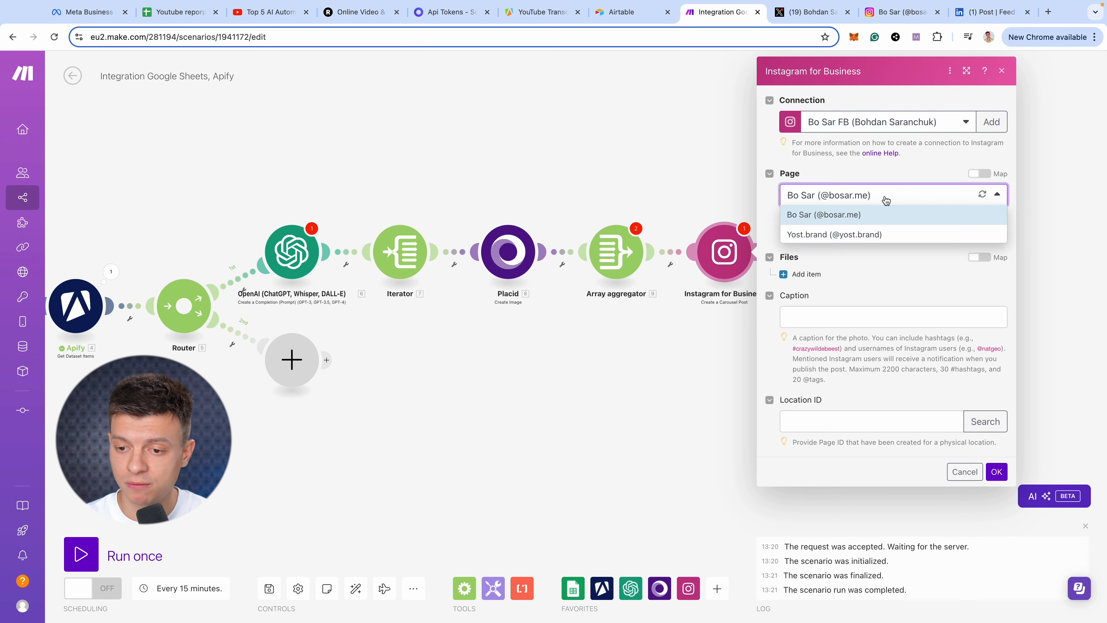
click(833, 216)
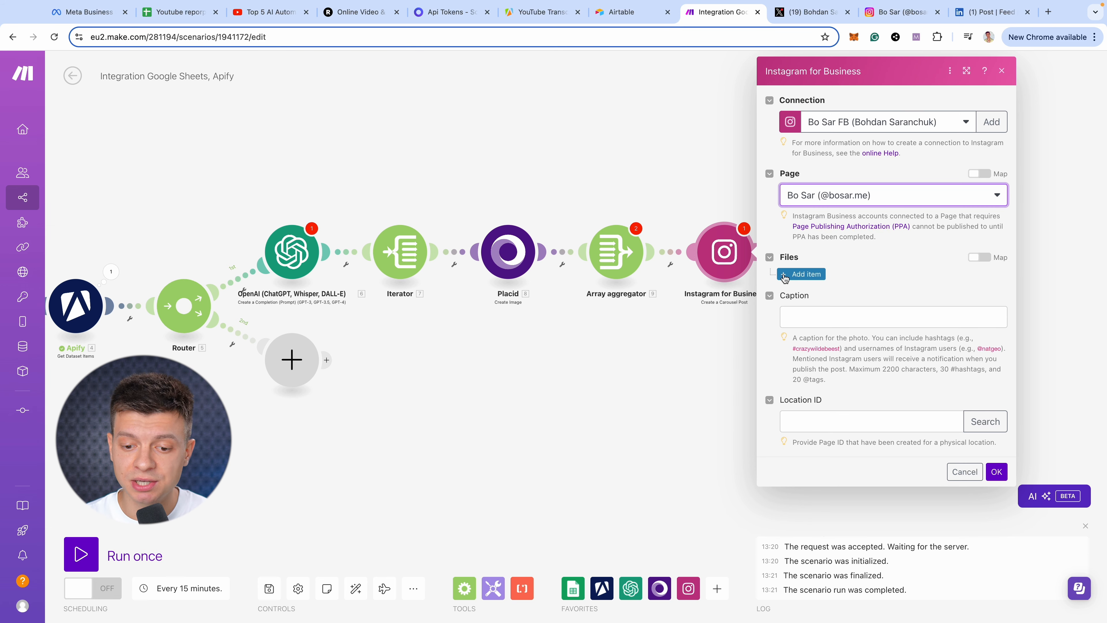
click(791, 276)
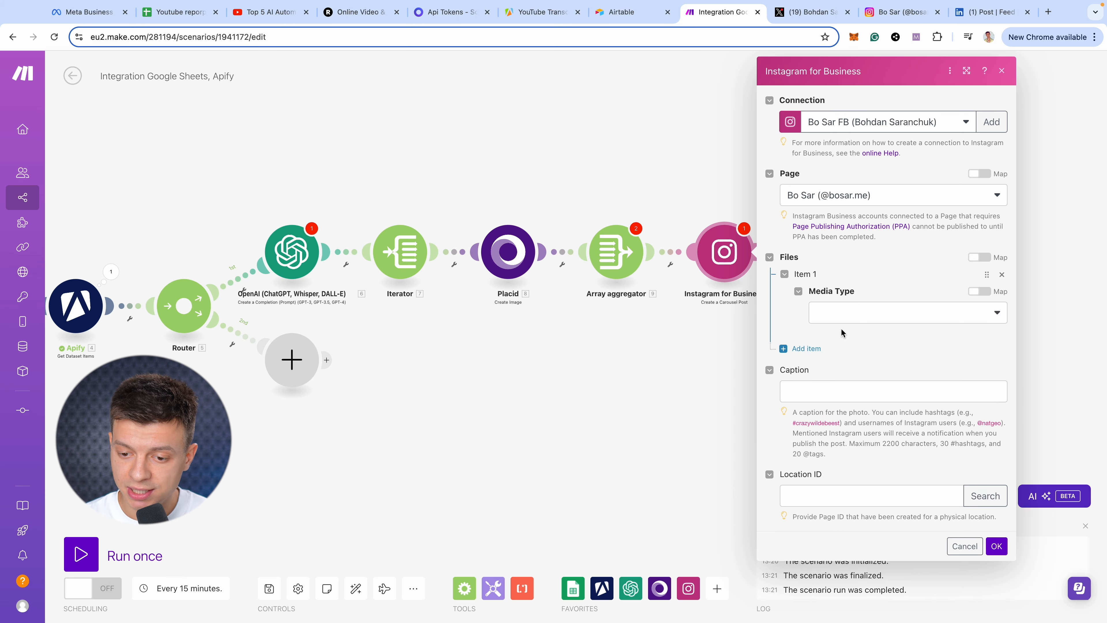
click(923, 314)
click(874, 335)
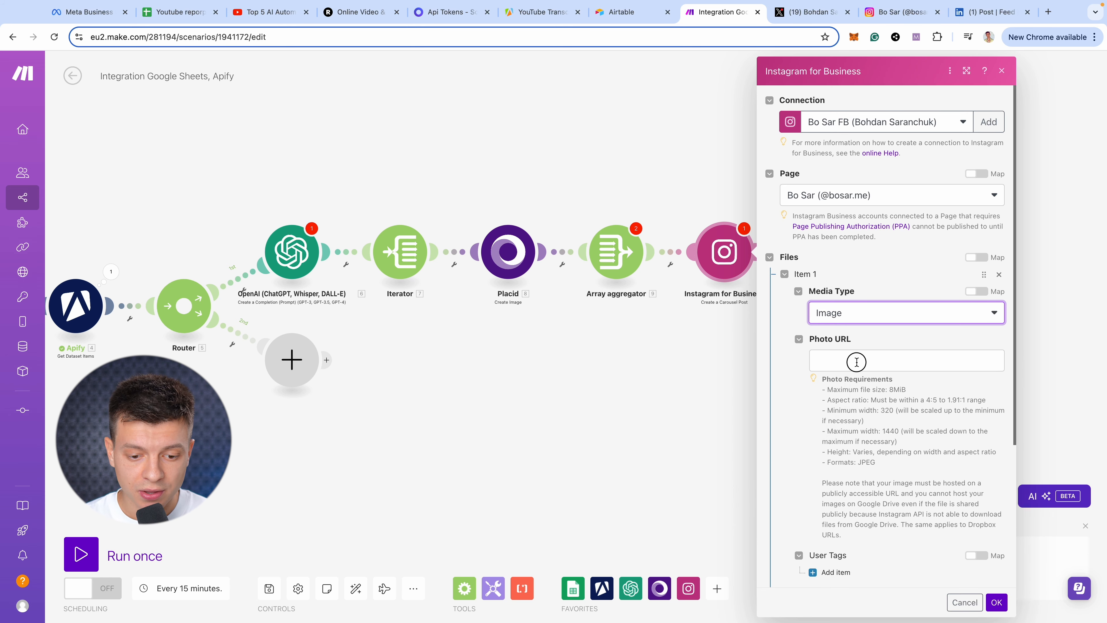
click(855, 361)
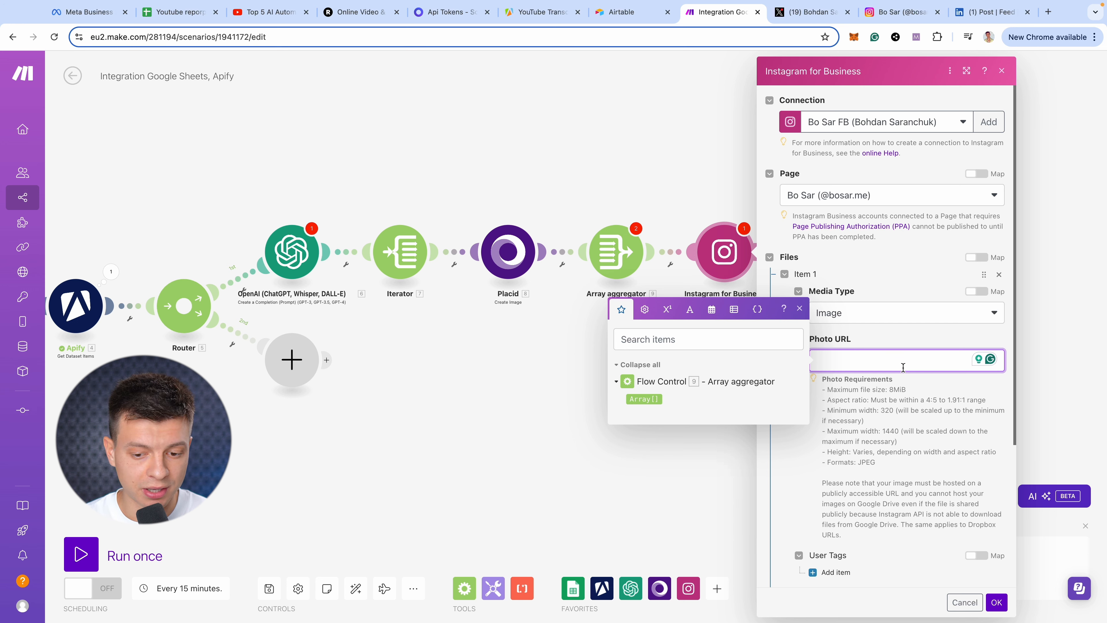
click(873, 356)
text(https://test.image)
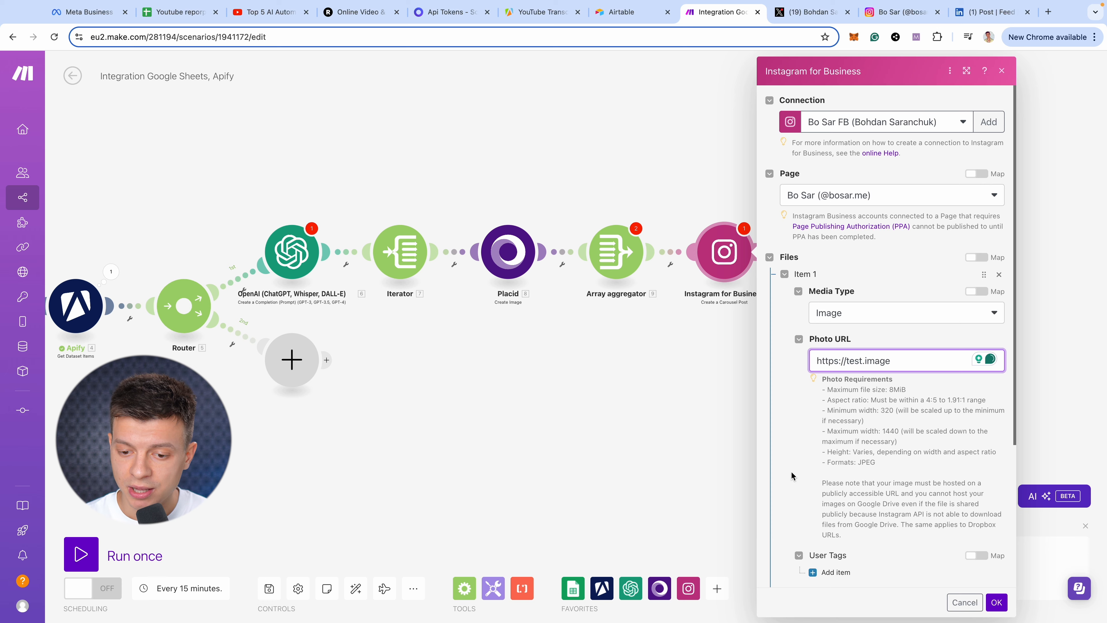
scroll(792, 475, down, 5)
click(784, 402)
click(850, 444)
click(845, 465)
click(853, 488)
text(https://test.image)
scroll(915, 501, down, 5)
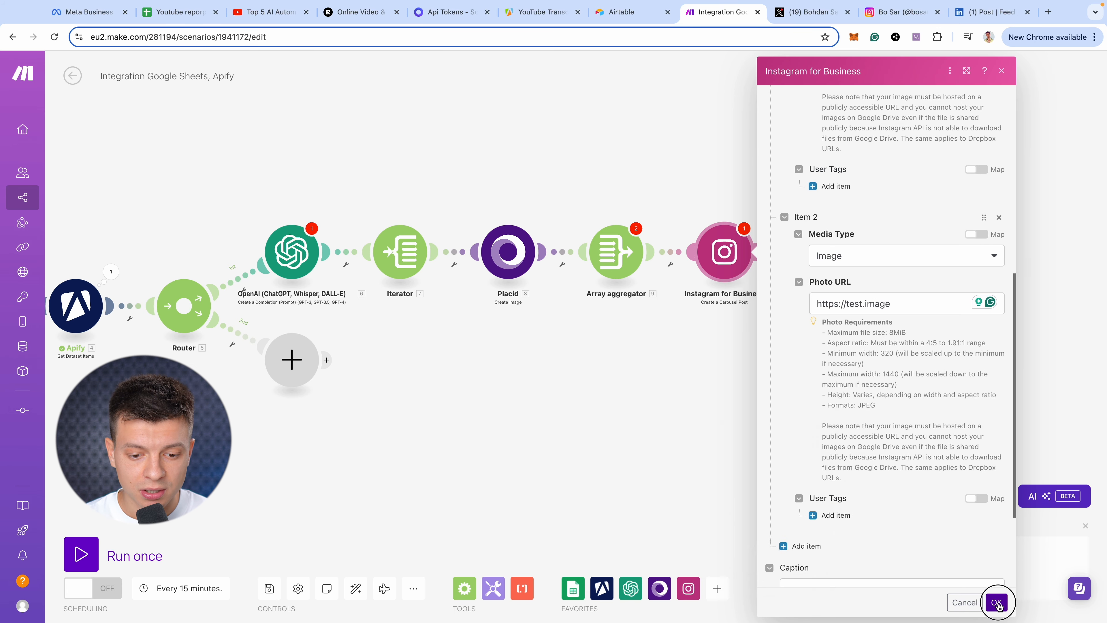
click(997, 602)
Save the scenario and start a single run of it.
key(super+s)
click(465, 604)
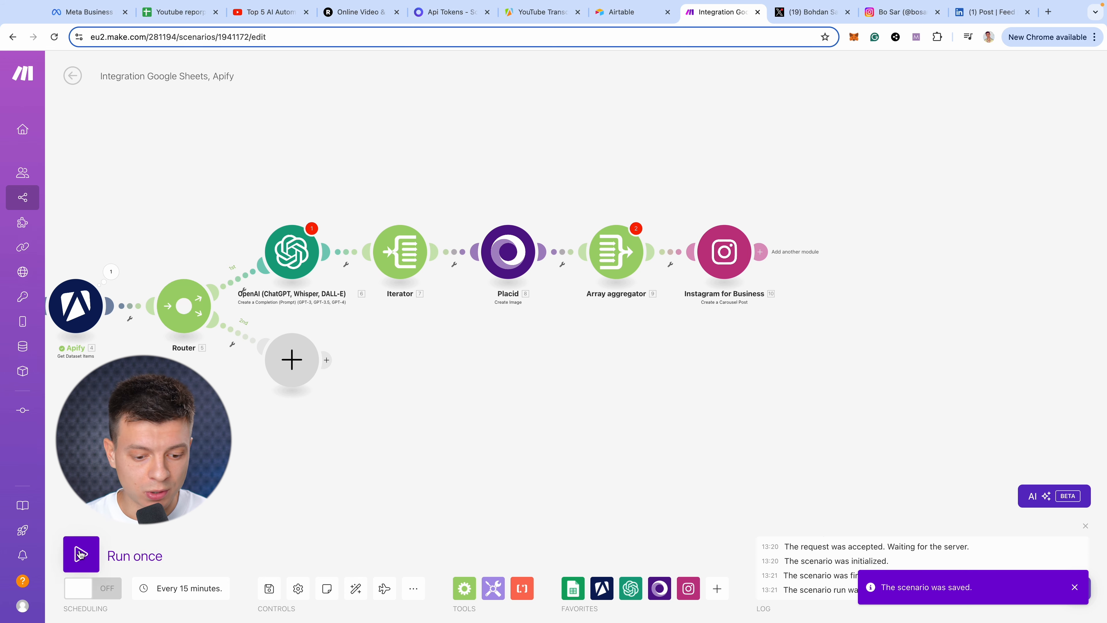
click(81, 553)
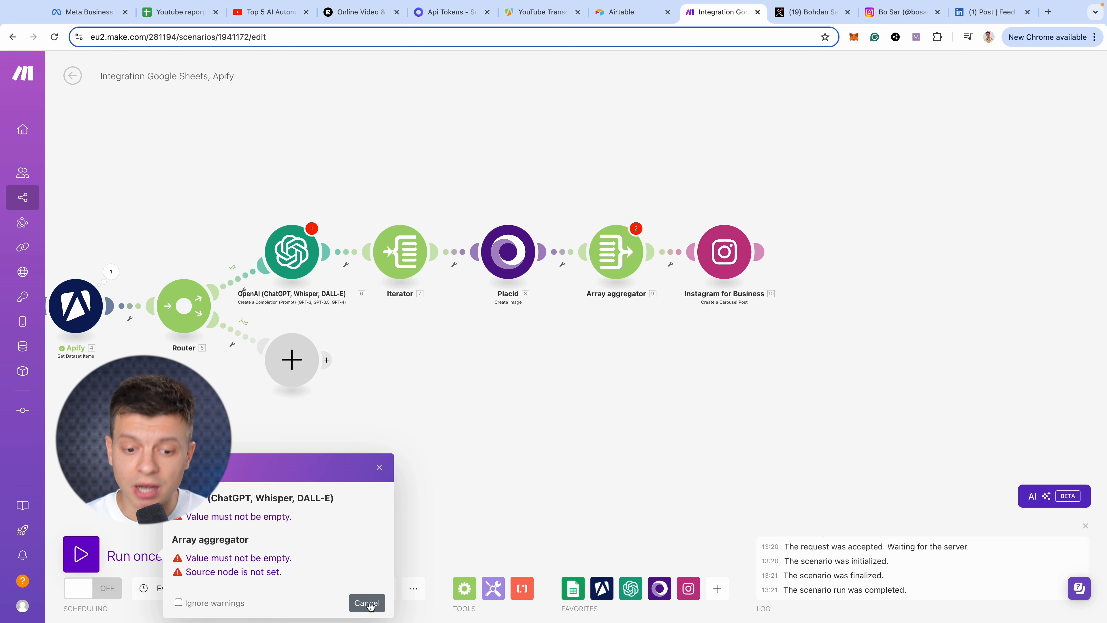
Set the Array aggregator's source module to Iterator [7], then save the scenario and run it once.
click(367, 602)
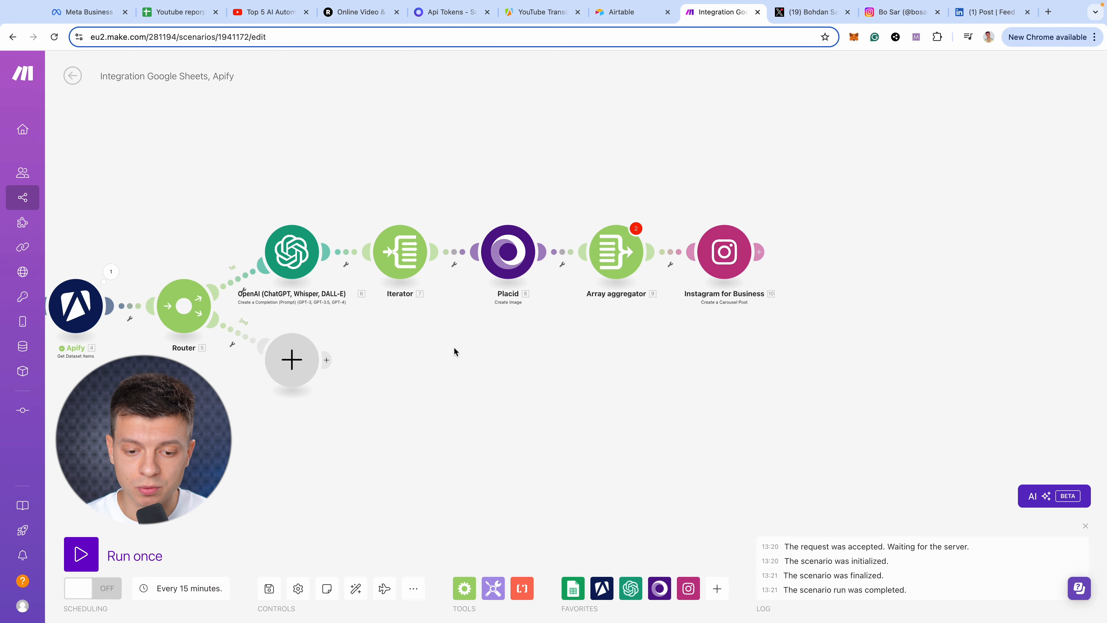
click(627, 246)
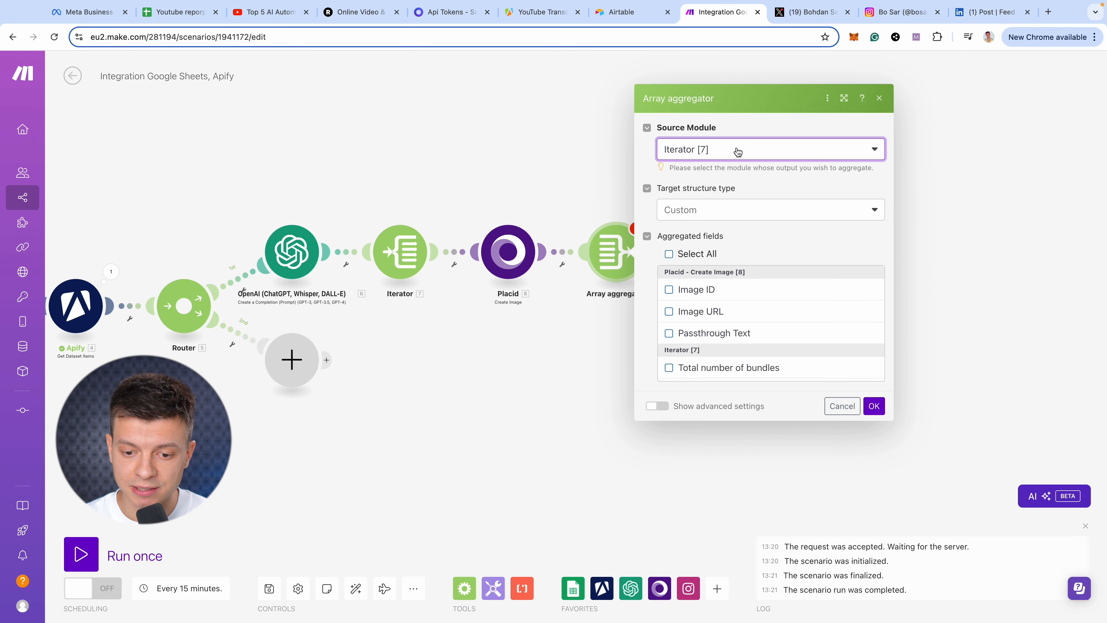
click(737, 149)
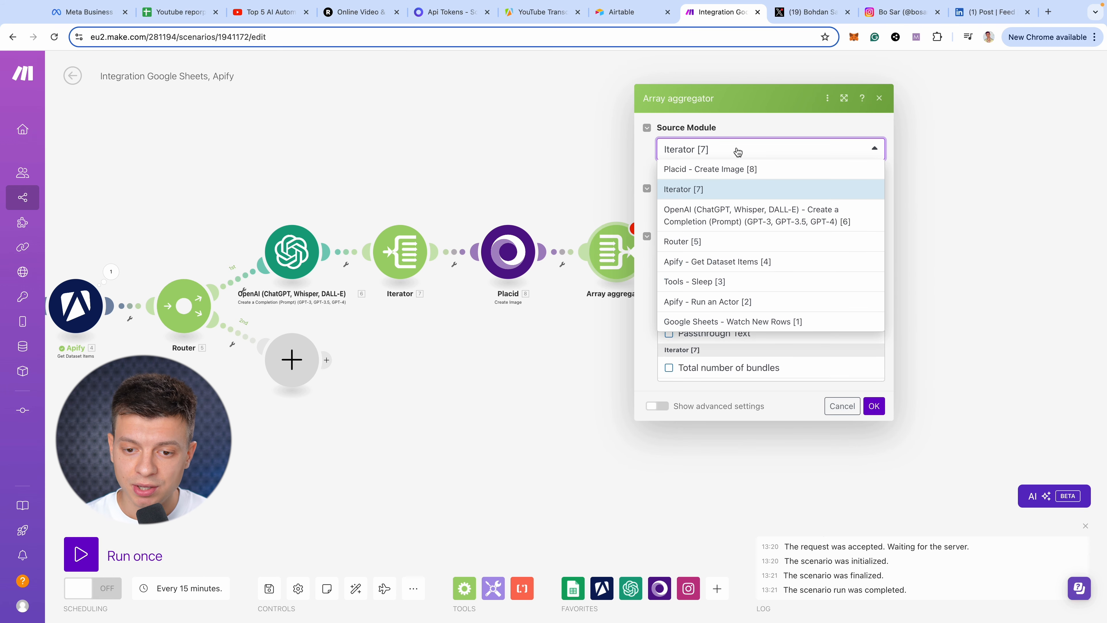
click(697, 192)
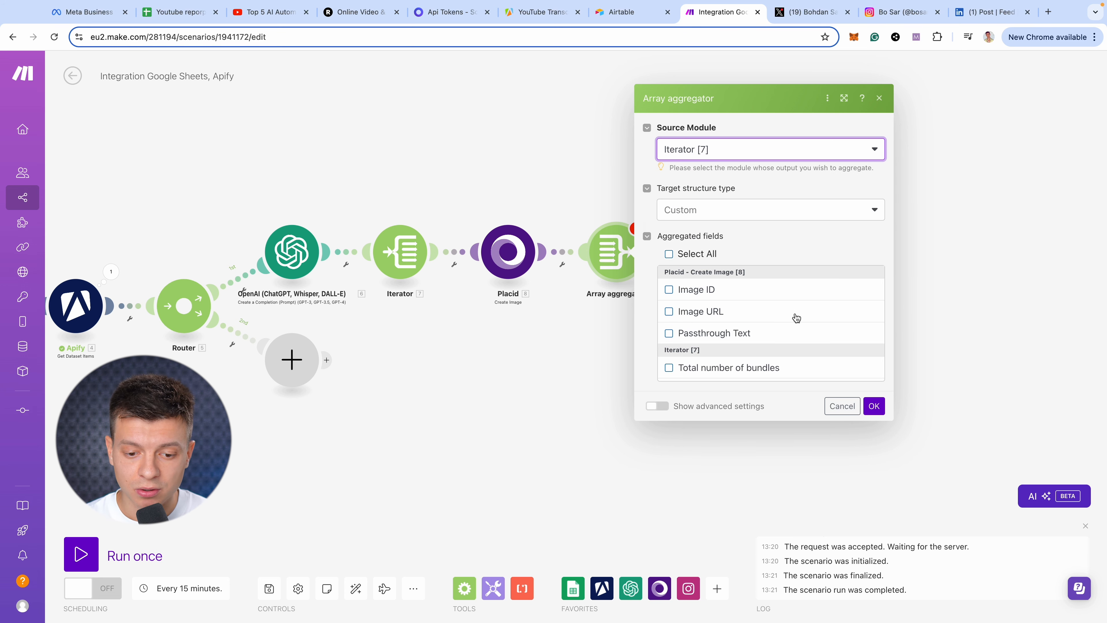
click(875, 406)
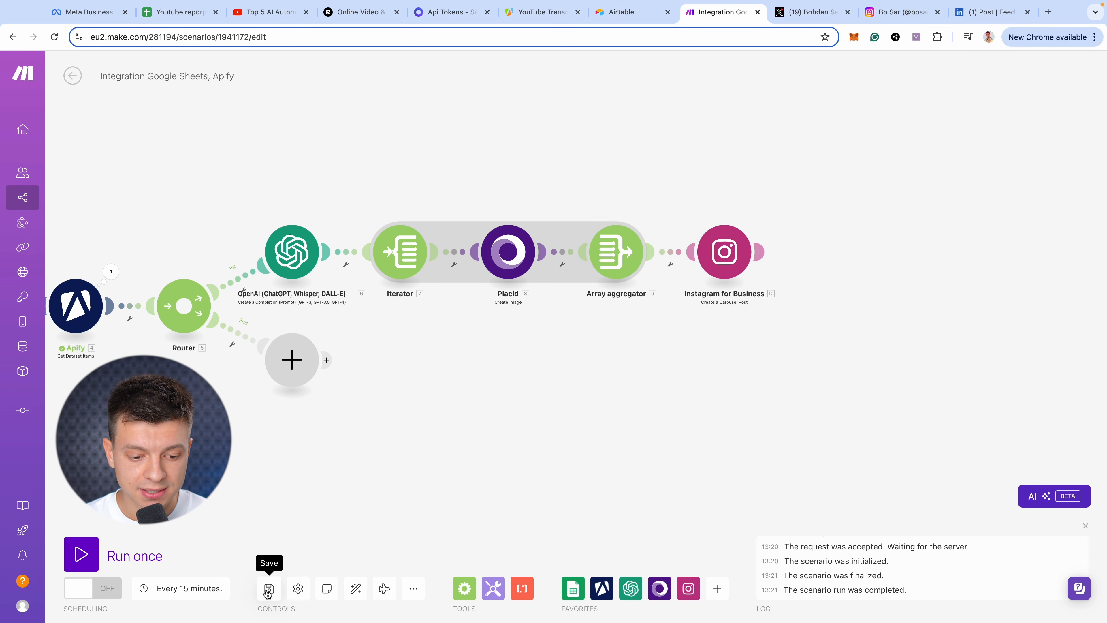
click(268, 588)
click(81, 554)
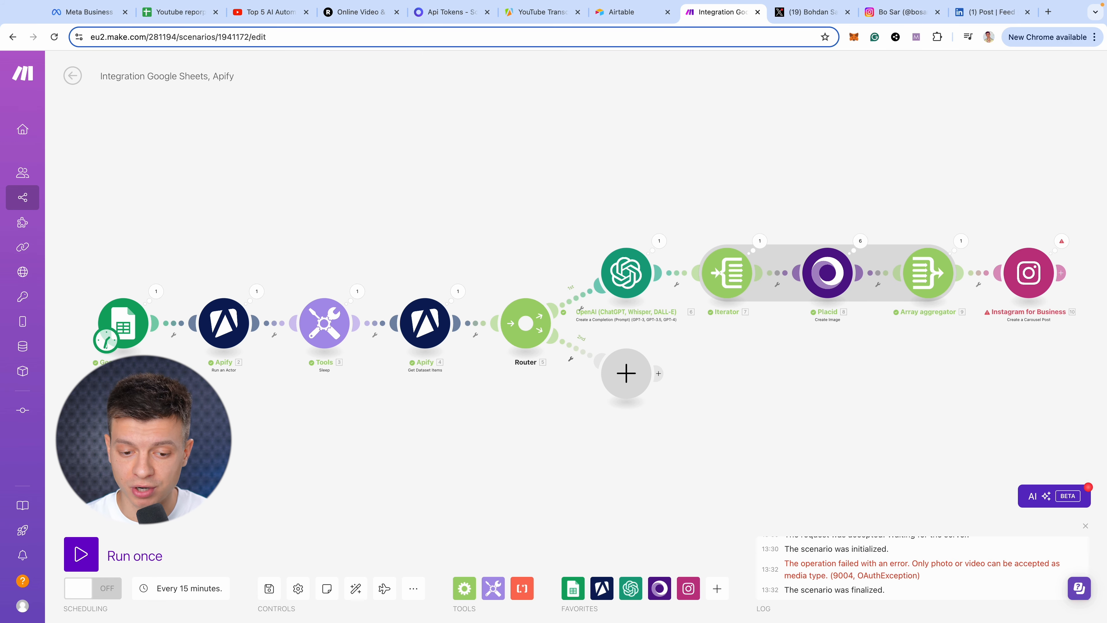
Remove both test image items from the Files of the Instagram for Business carousel module.
click(1028, 273)
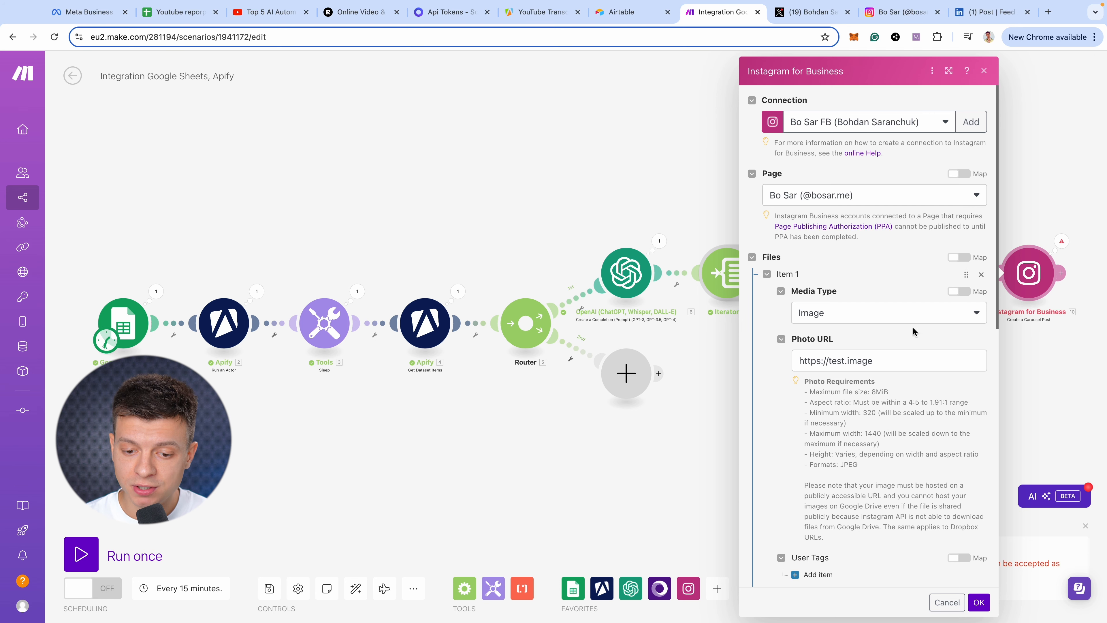
scroll(905, 380, down, 6)
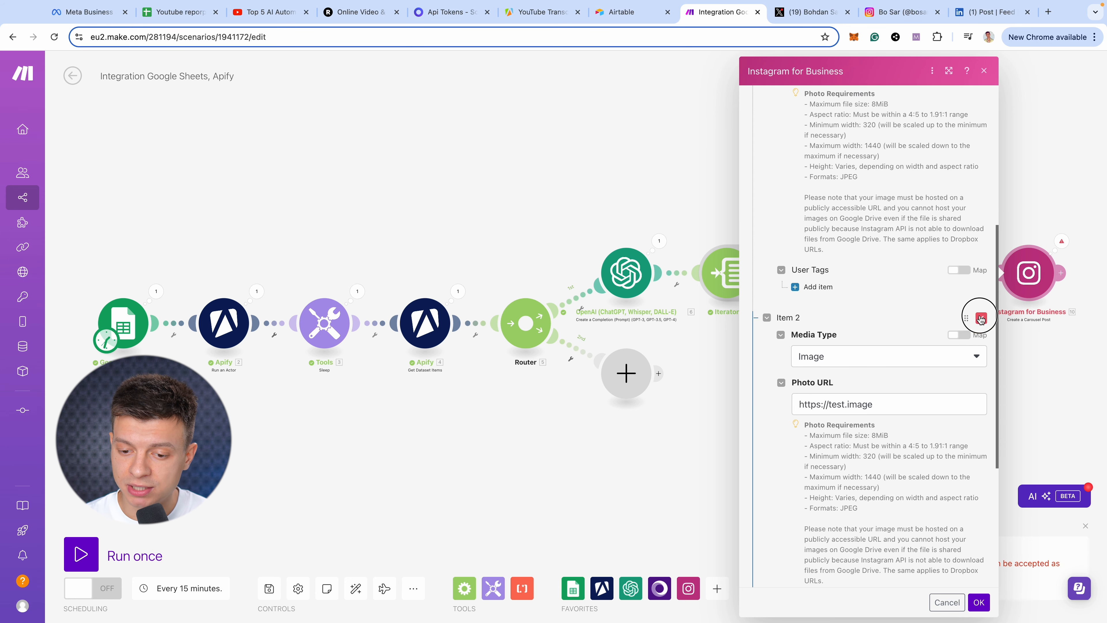
click(981, 317)
scroll(906, 325, up, 5)
click(980, 272)
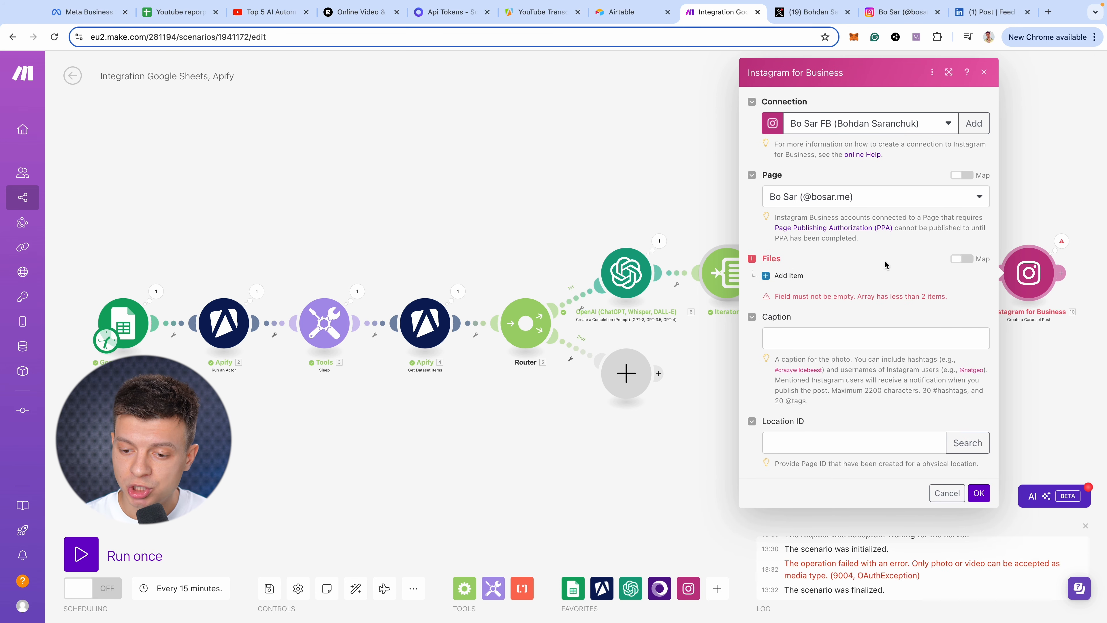
Enable mapping for the Instagram module's Files and map them to the Array[] output of the Array aggregator.
click(961, 259)
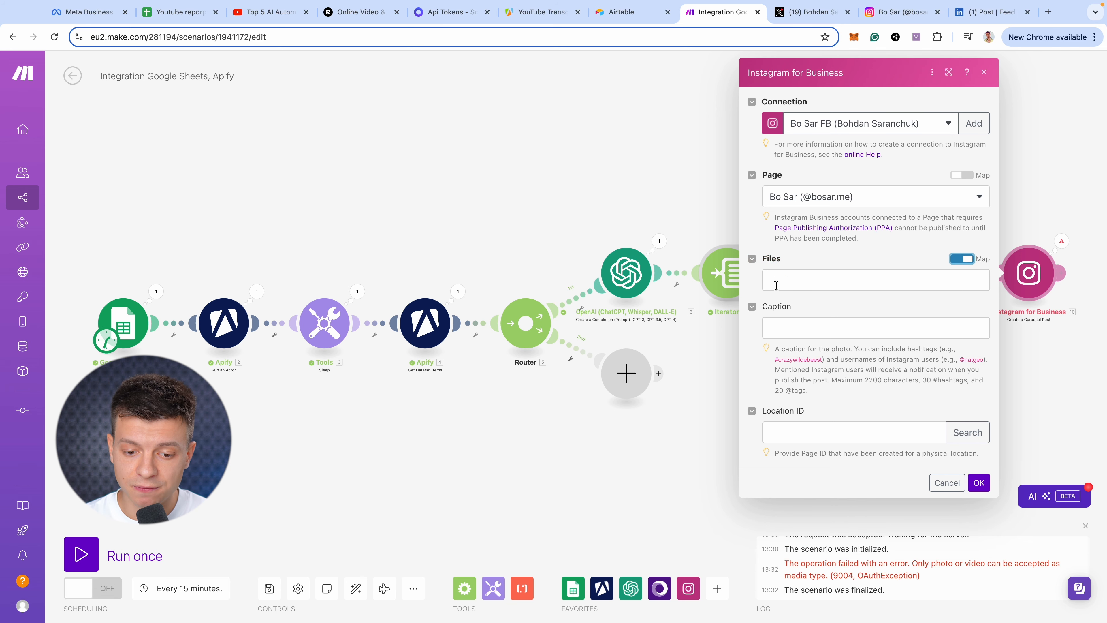
click(802, 280)
click(596, 159)
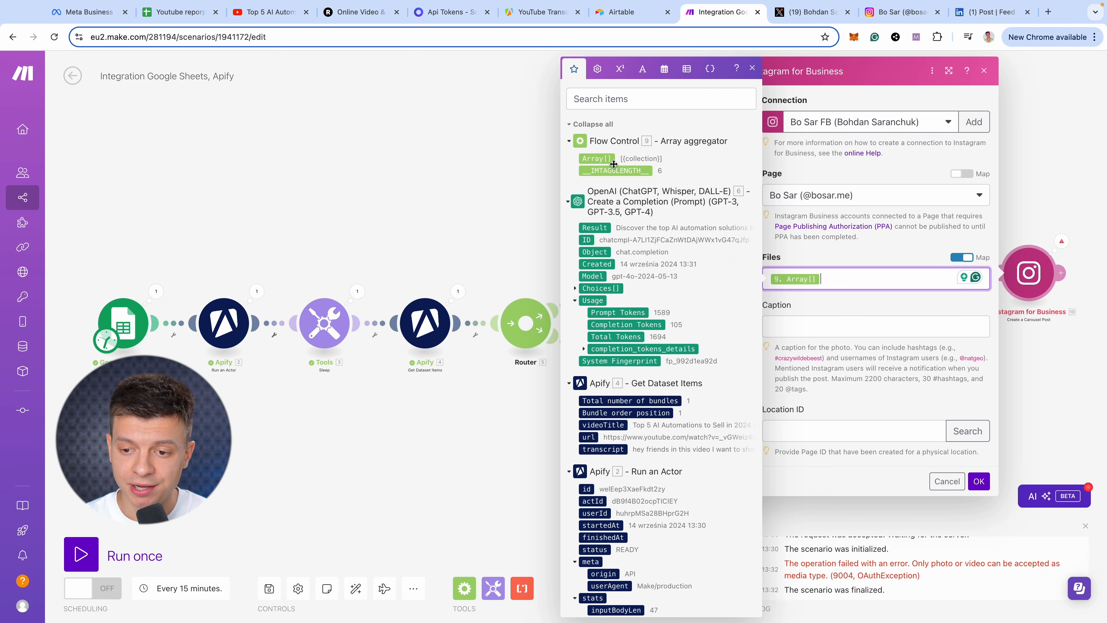
click(842, 309)
Set the Array aggregator's target structure type to Files of Instagram Create a Carousel Post, with media type Image.
click(935, 292)
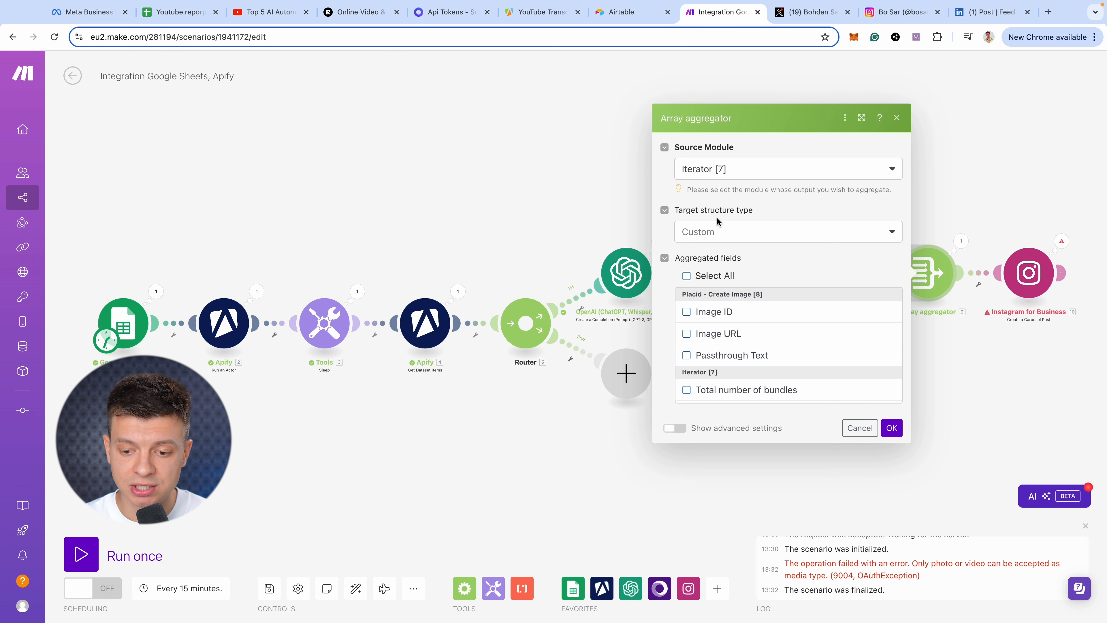
click(885, 234)
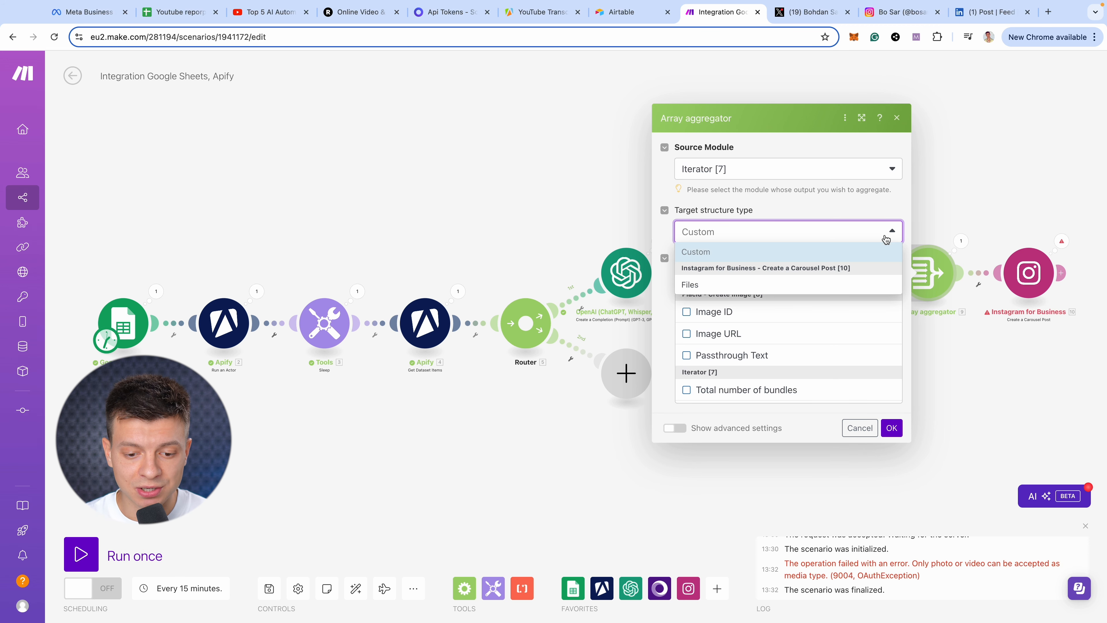
click(693, 287)
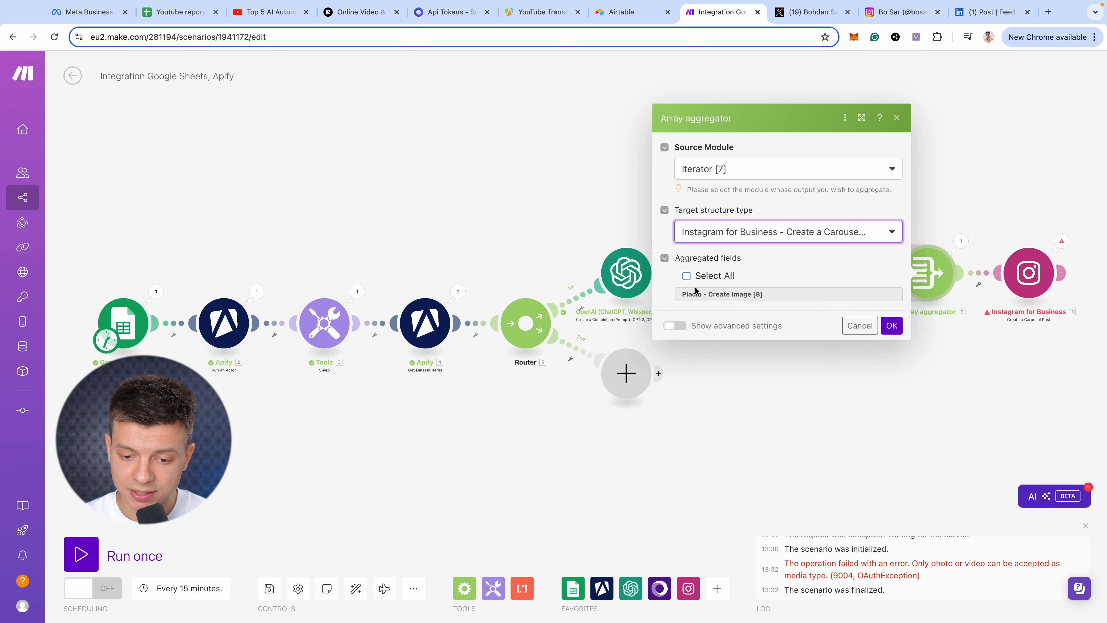
click(775, 344)
click(761, 367)
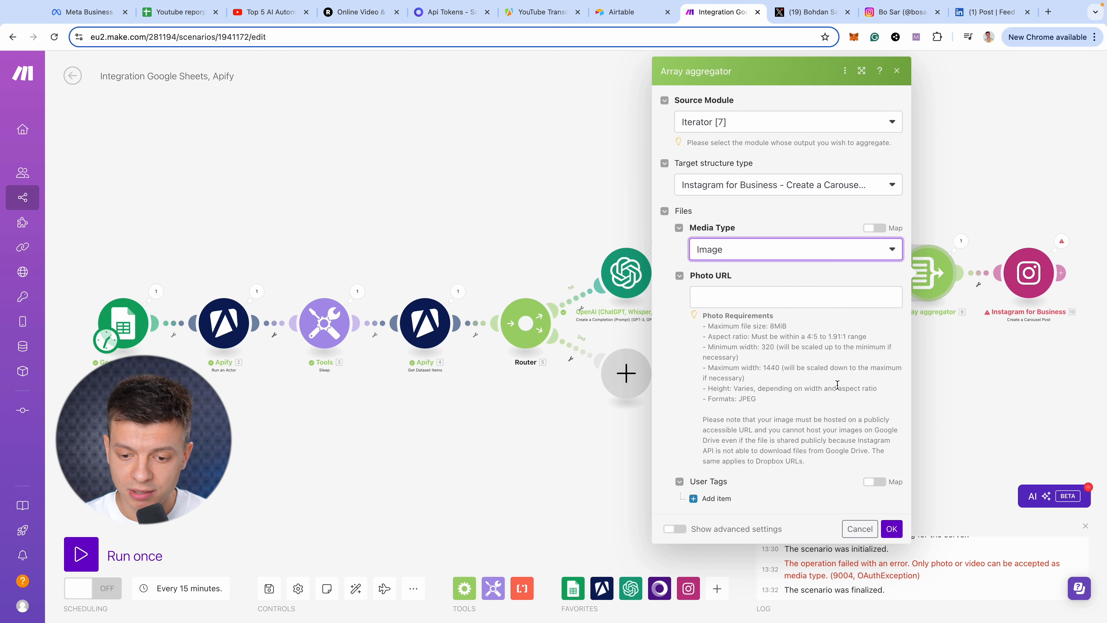
Map the aggregator's Photo URL to Placid's Image URL, then save the scenario and run it once.
click(742, 296)
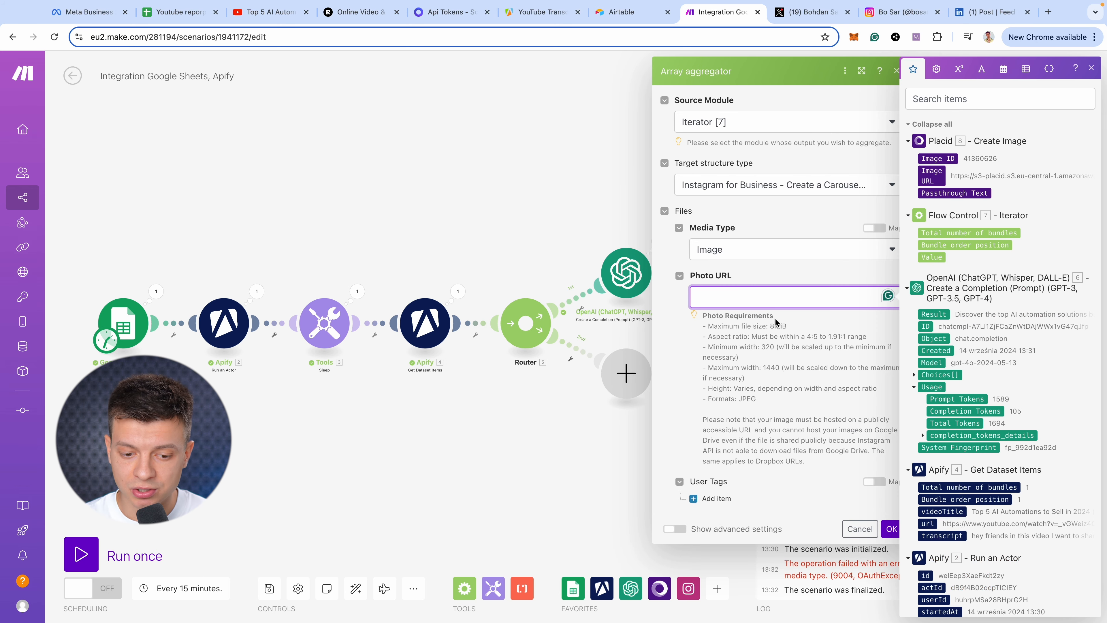
click(934, 177)
click(890, 529)
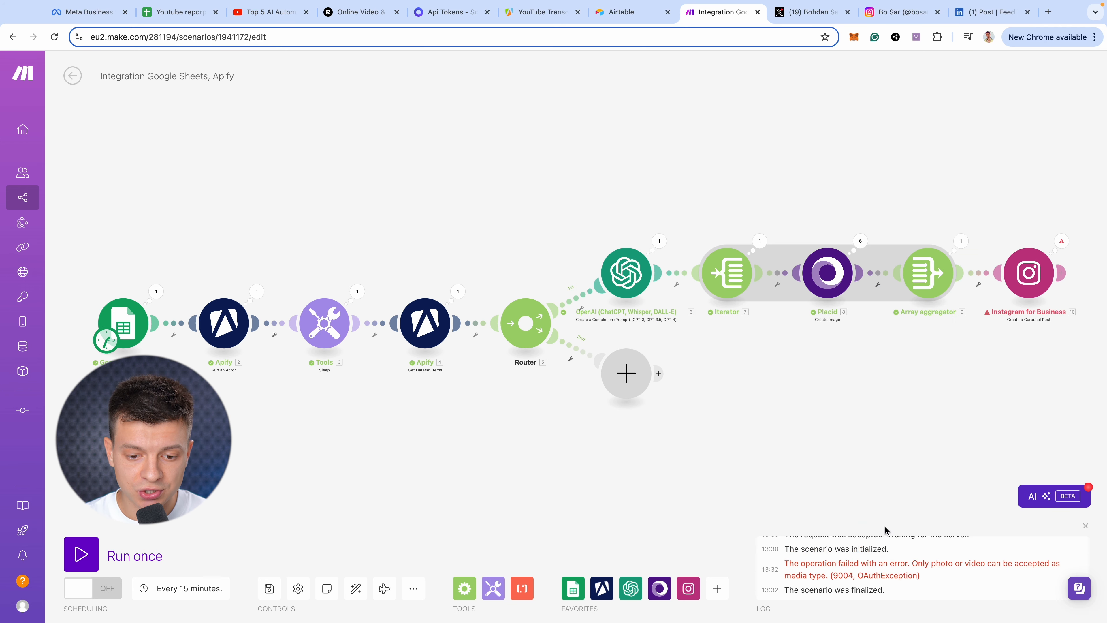
click(270, 588)
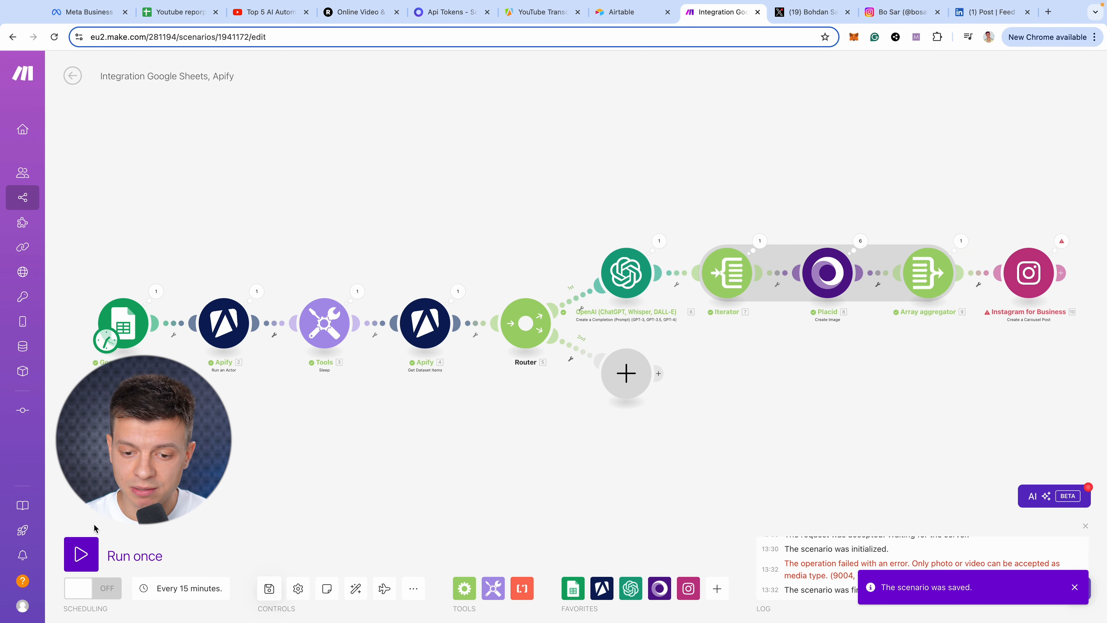
click(81, 553)
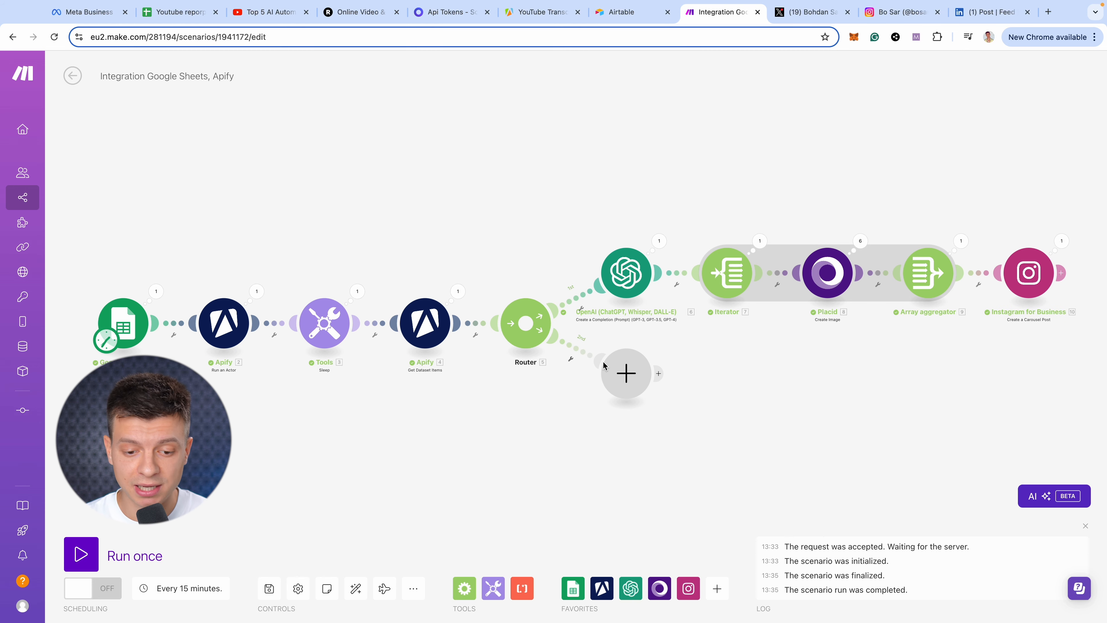
Reload the Instagram profile, examine the slides of the newly published carousel post and return to Make.
click(901, 12)
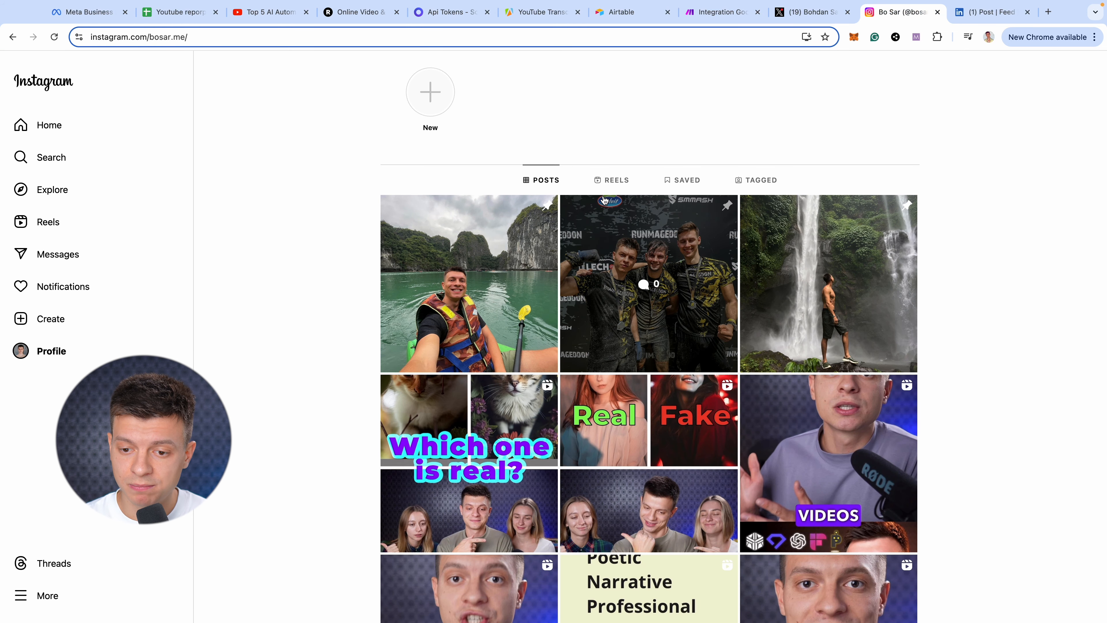
click(53, 36)
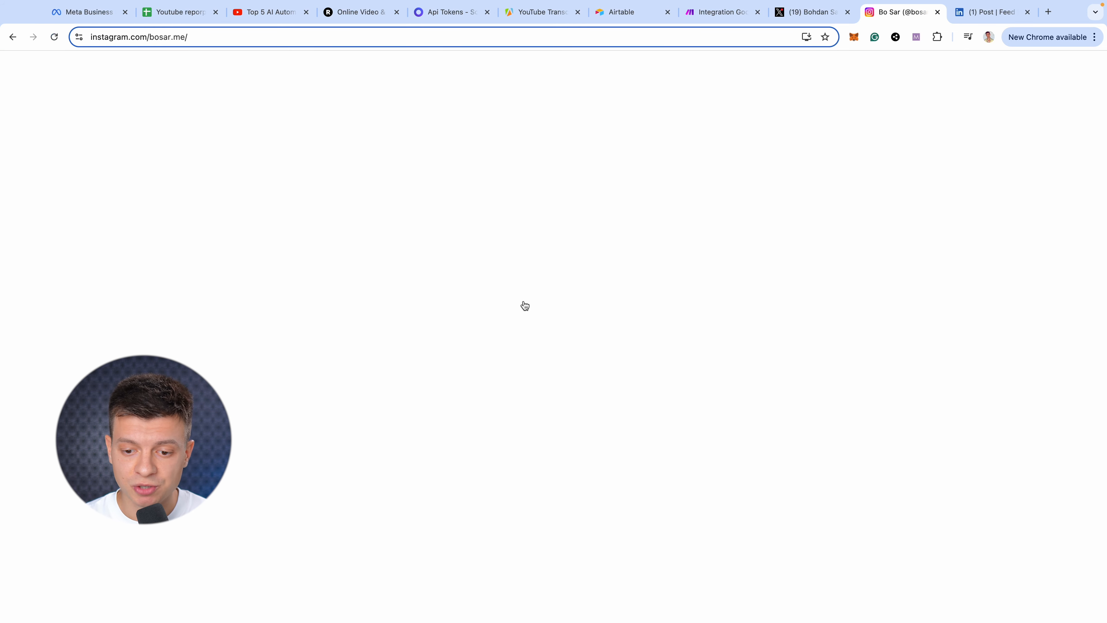
scroll(366, 389, down, 3)
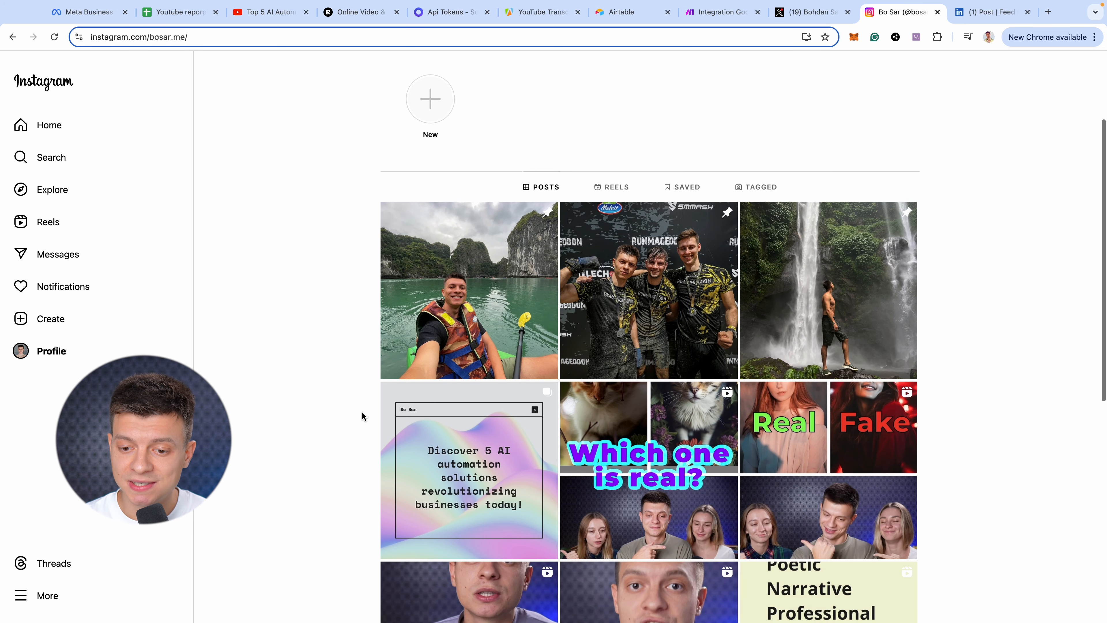
click(453, 422)
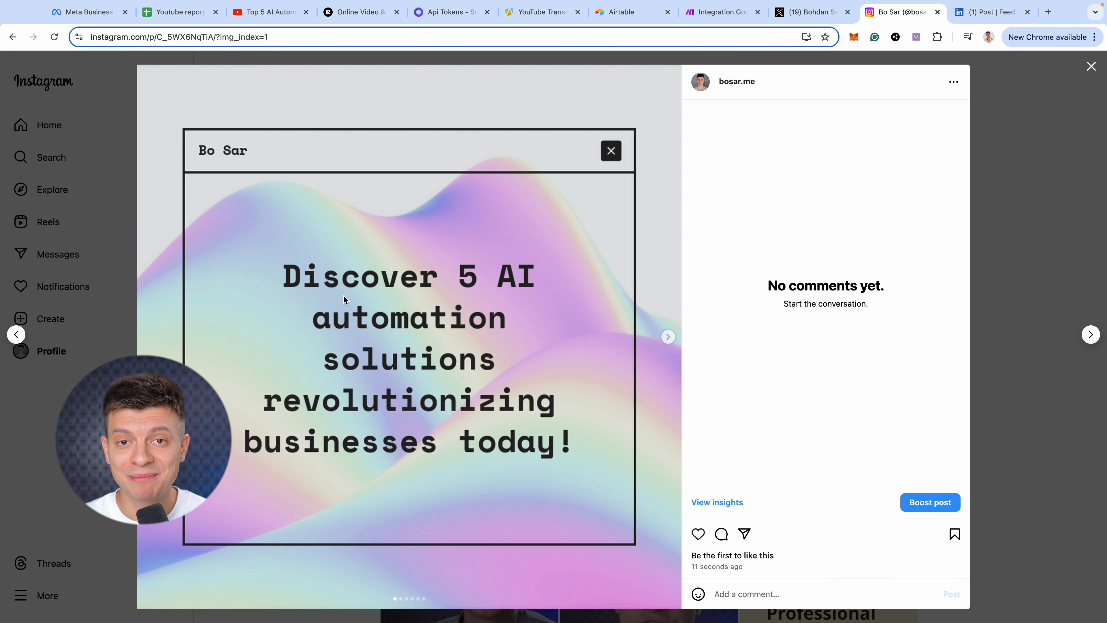
click(667, 337)
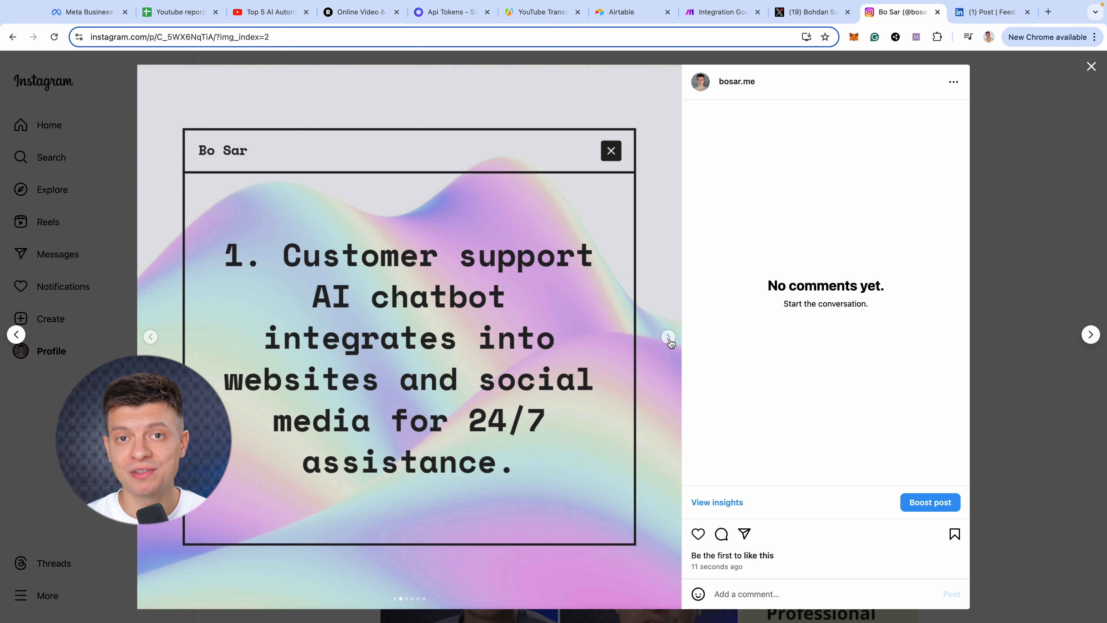
click(668, 336)
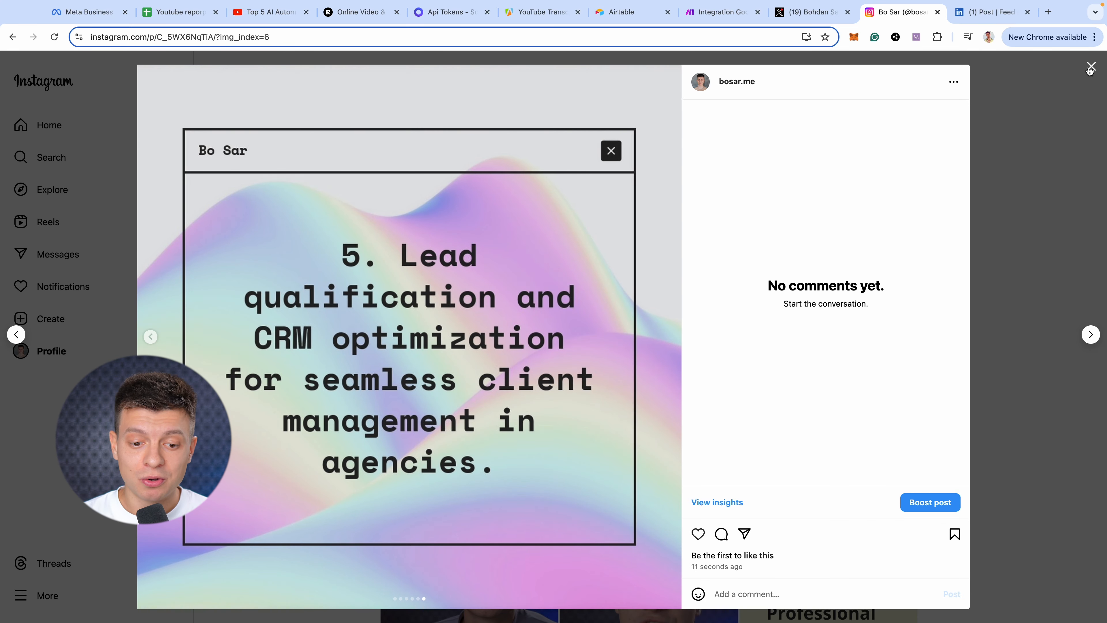
key(Escape)
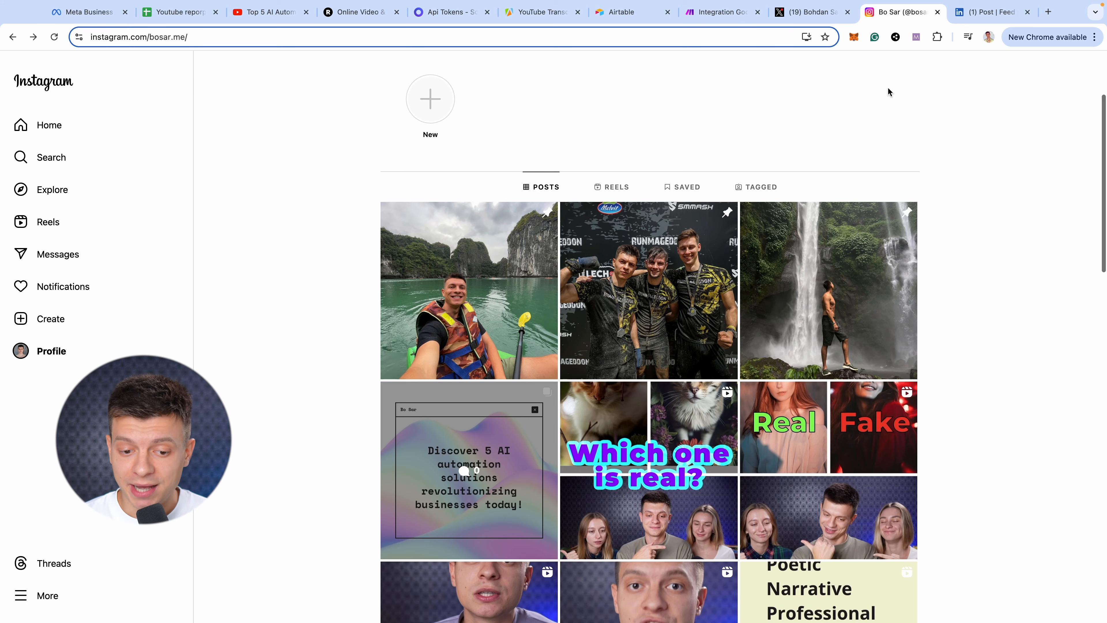
click(718, 12)
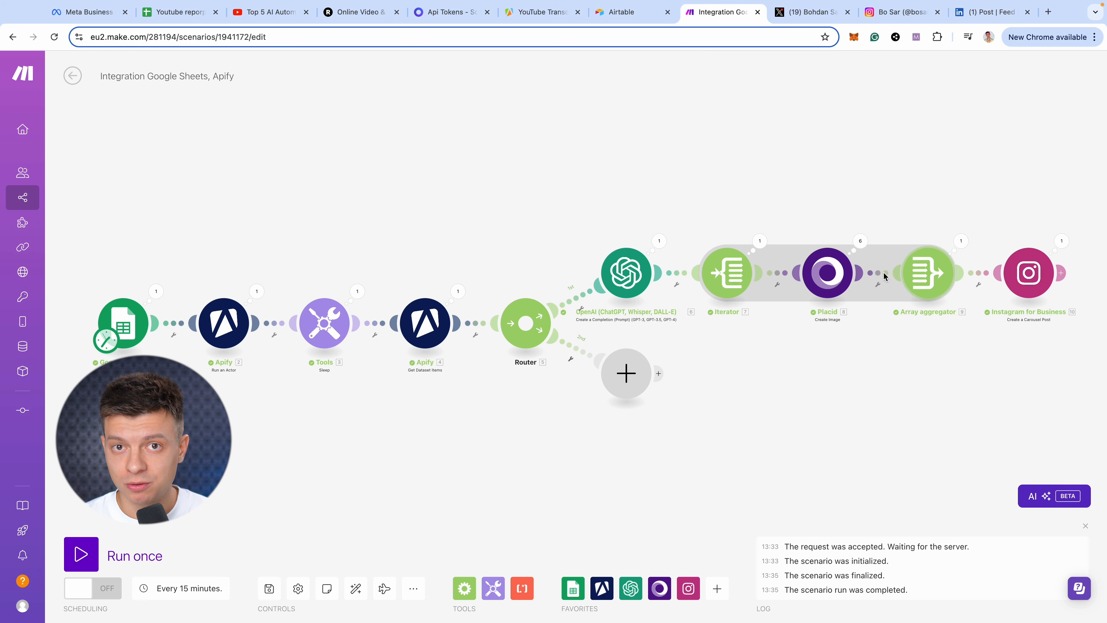
Clone the OpenAI module twice and connect each copy to its own additional Router route.
right_click(633, 279)
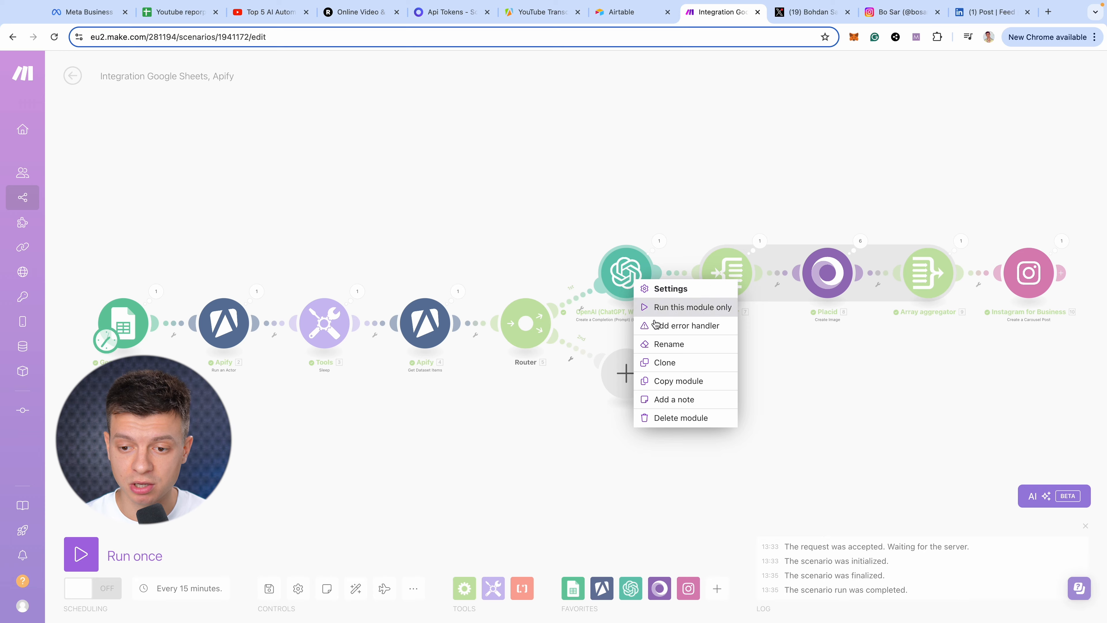
click(663, 362)
drag(652, 301, 685, 399)
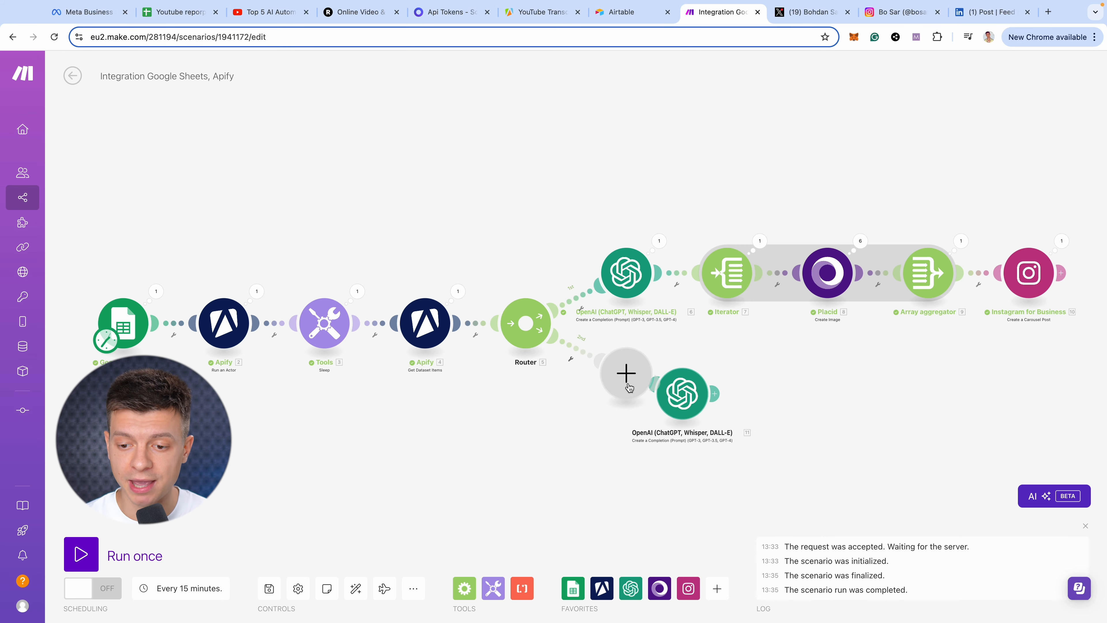
drag(623, 377, 583, 432)
right_click(583, 431)
click(614, 461)
mouse_move(679, 394)
mouse_down()
mouse_move(630, 386)
mouse_move(629, 474)
mouse_up()
right_click(634, 373)
click(664, 455)
Replace the second route's OpenAI prompt with one that repurposes the transcript into a tweet within Twitter's 280-character limit.
click(657, 370)
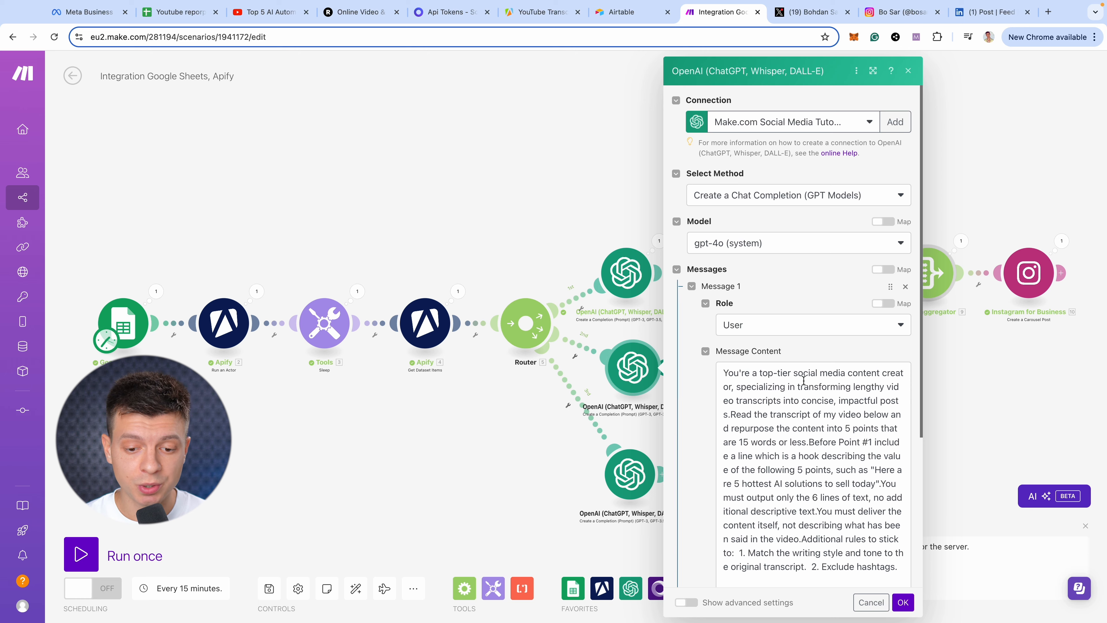
scroll(801, 393, down, 5)
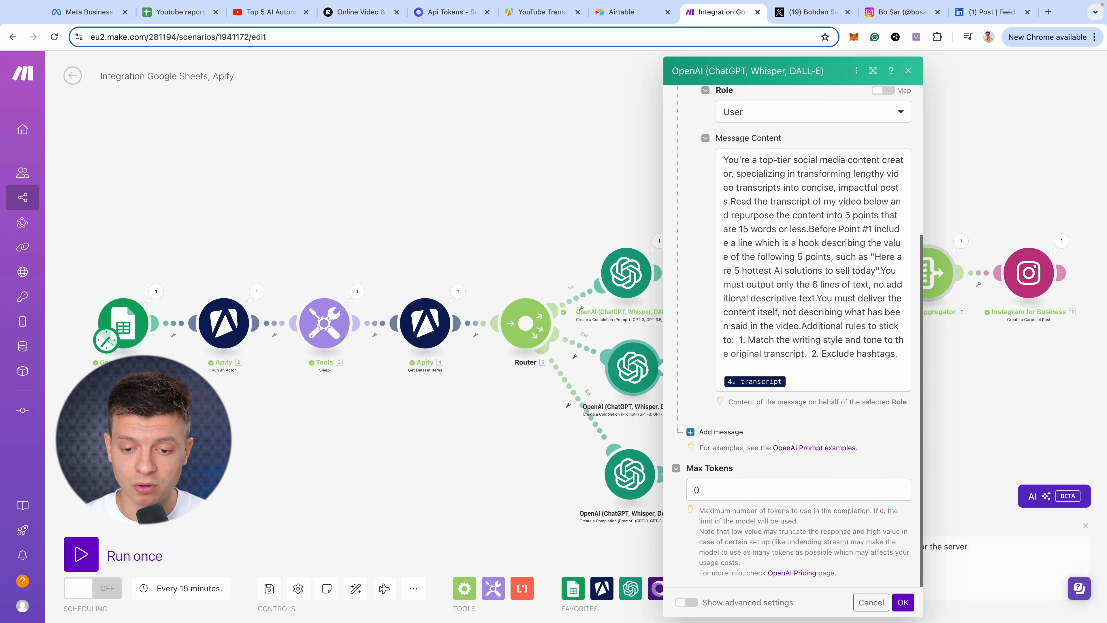
text(You're a top-tier social media content creator, specializing in transforming lengthy video transcripts into concise, impactful posts.Read the transcript of my video below and repurpose the content into a tweet. The tweet should be concise, impactful, and highlight an important aspect or benefit. Include an element of curiosity. Keep it within Twitter’s 280-character limit.You must deliver the value, not invitation to discover more, it is better to give one real insight than general statement.Additional rules to stick to:  1. Match the writing style and tone to the original transcript.  2. Exclude hashtags.)
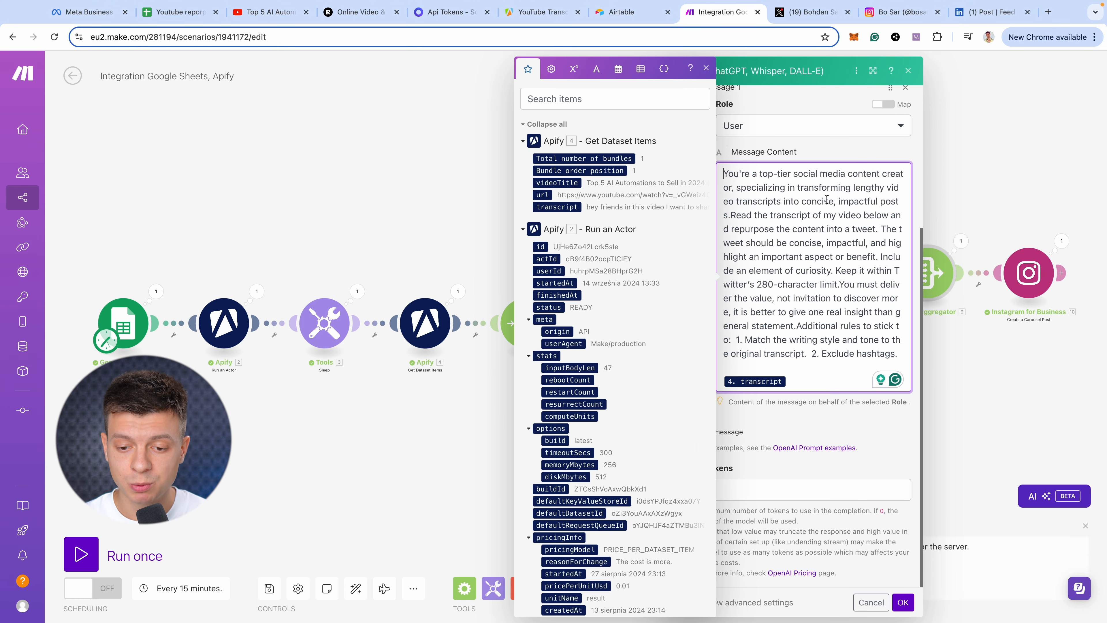
click(712, 68)
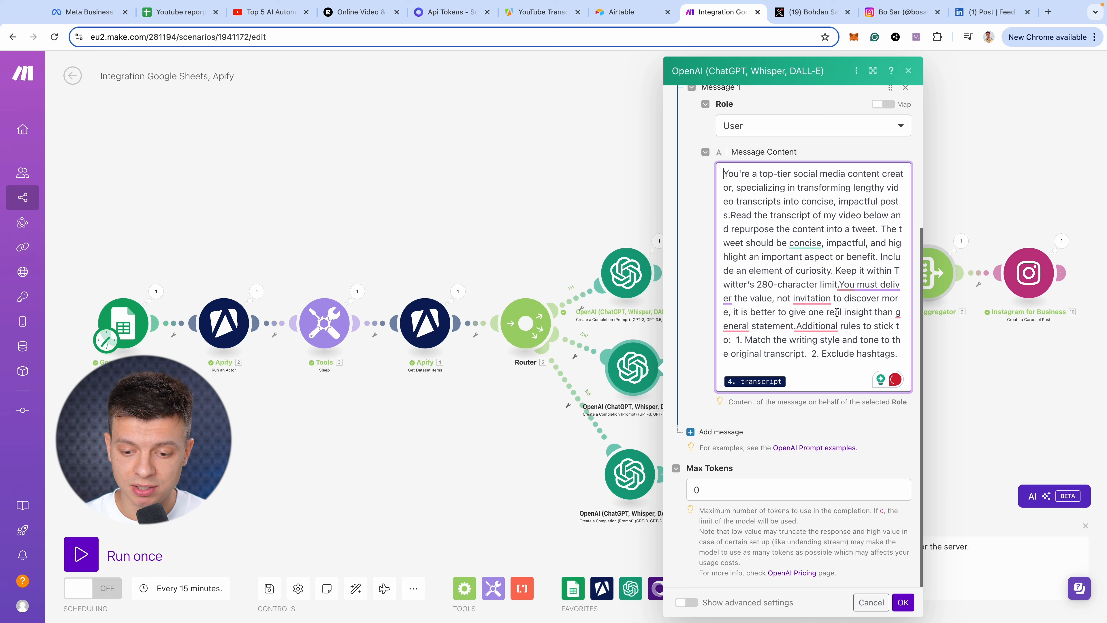
scroll(828, 296, up, 5)
scroll(826, 291, down, 5)
click(902, 602)
Add an X (formerly Twitter) Create a Post module after the second route's OpenAI module.
click(669, 371)
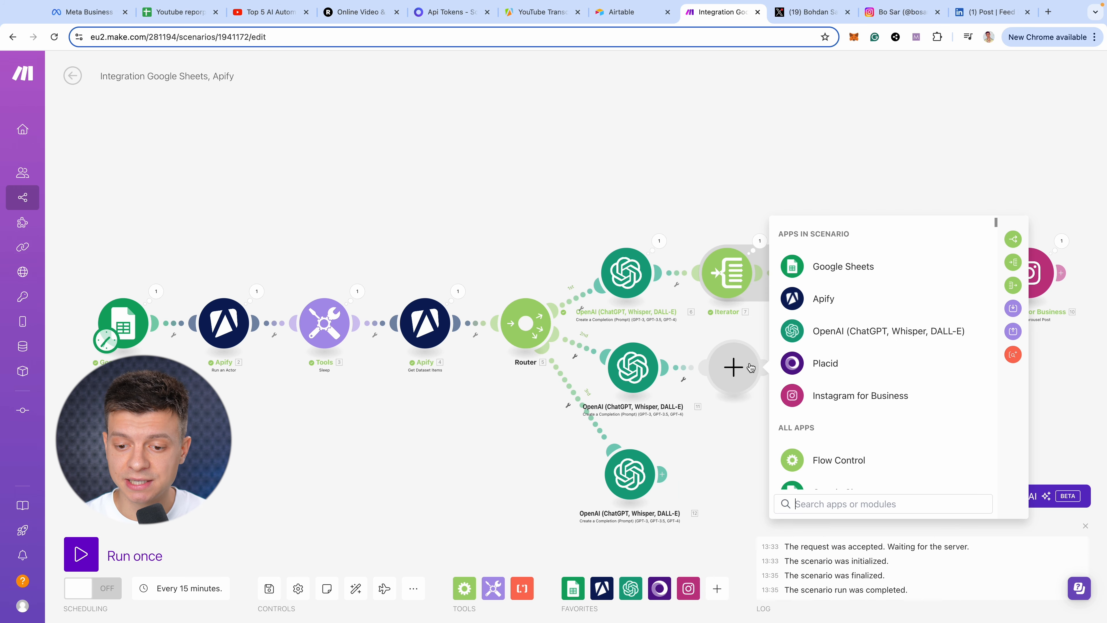
text(twitt)
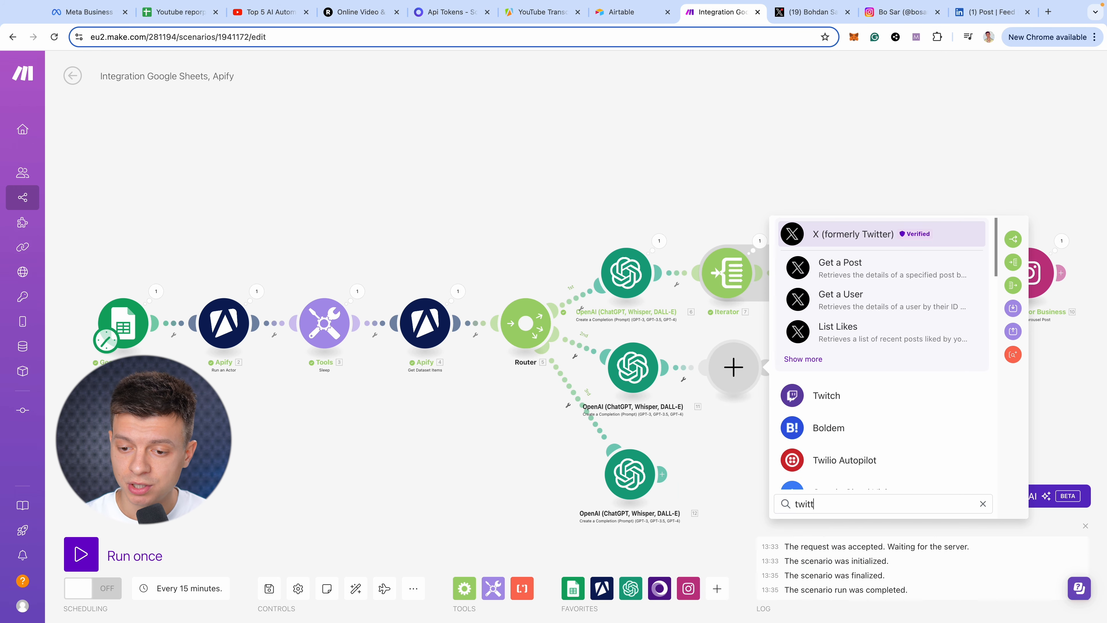
click(866, 240)
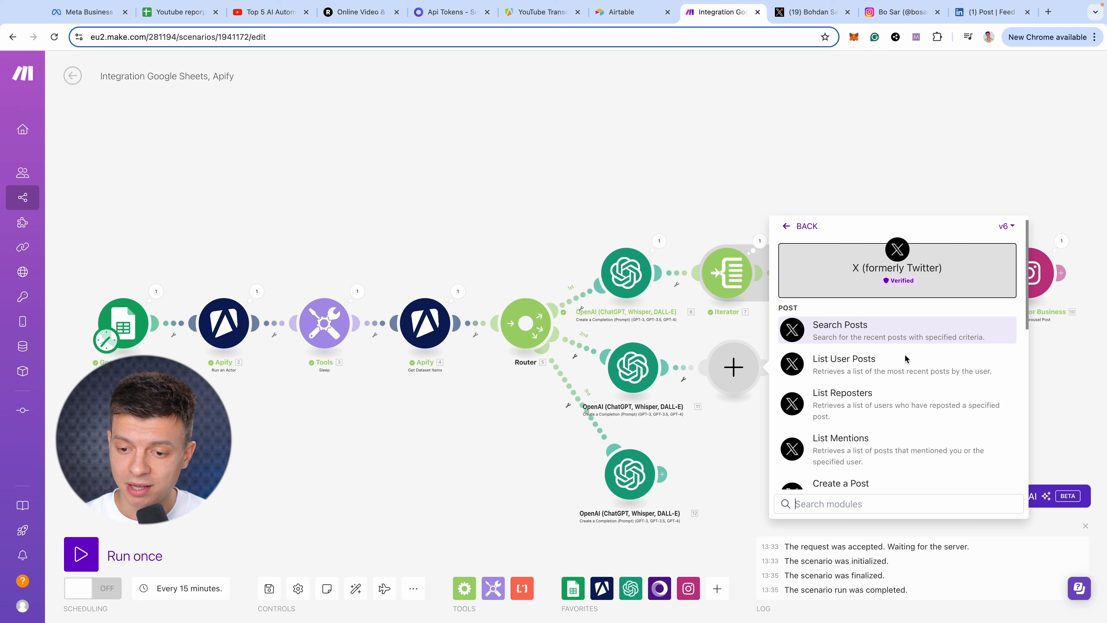
scroll(913, 422, down, 2)
click(843, 416)
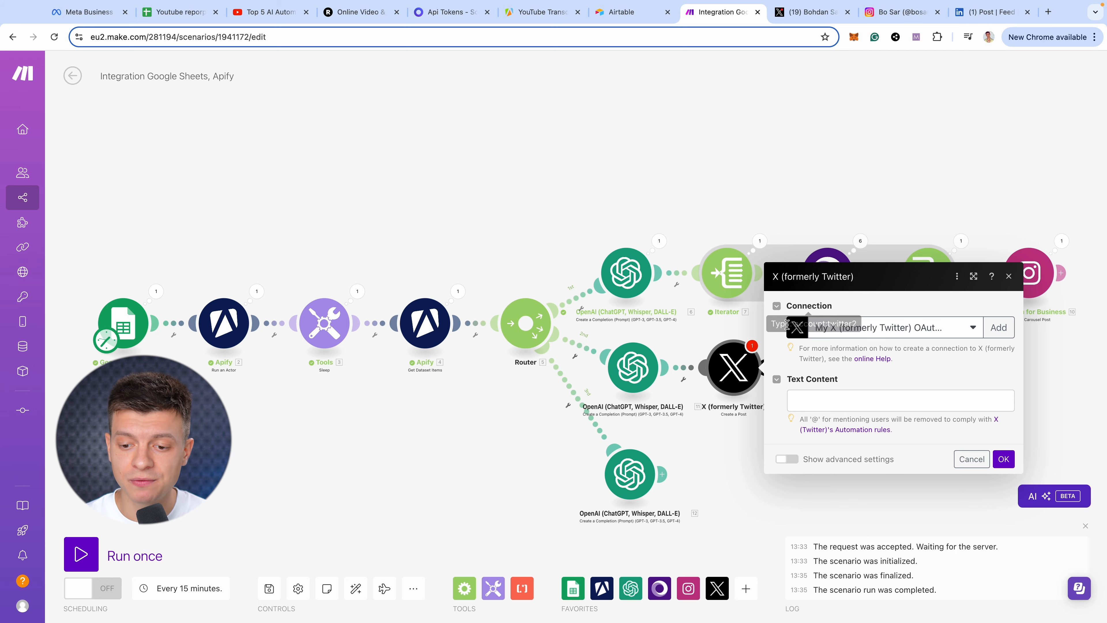
Open Make's online help on connecting X, examine the custom application instructions and return to the scenario.
click(871, 358)
scroll(455, 388, down, 9)
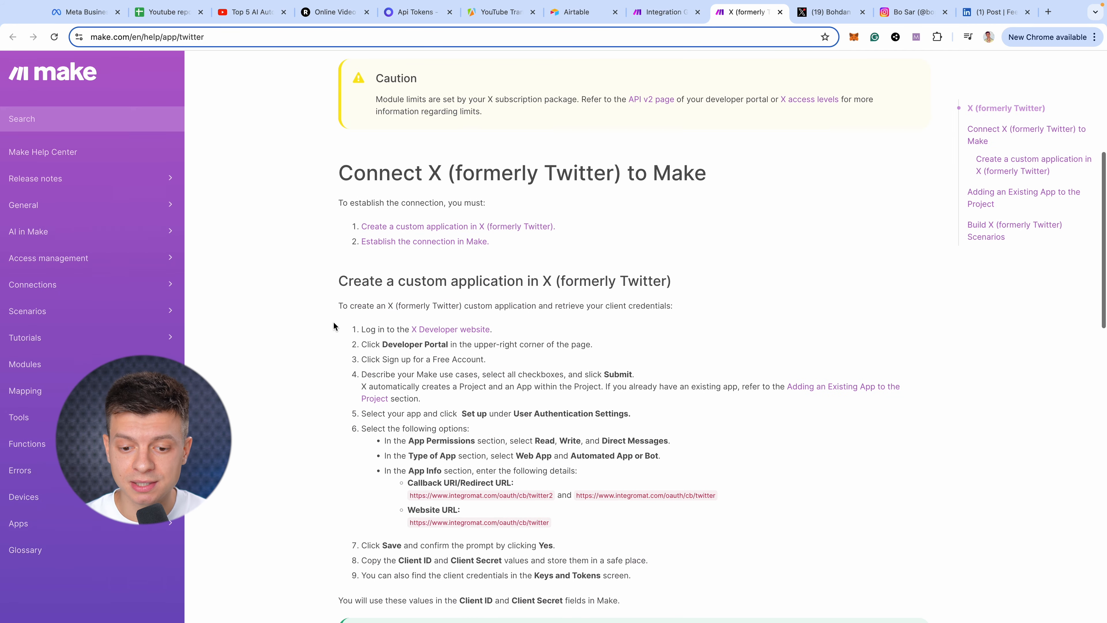
scroll(412, 430, down, 3)
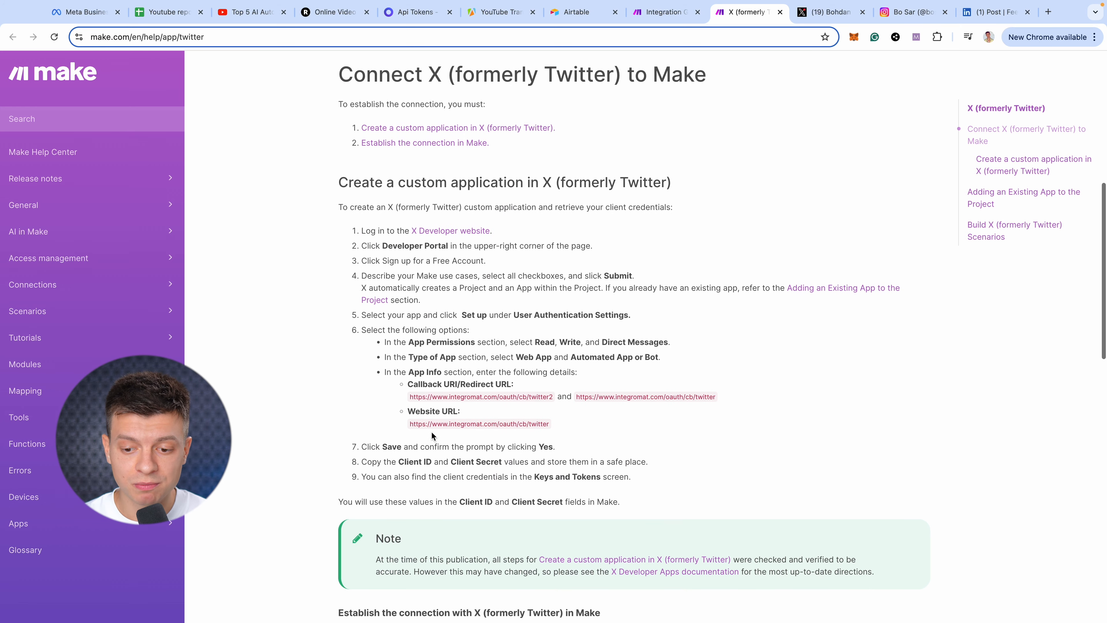
key(super+w)
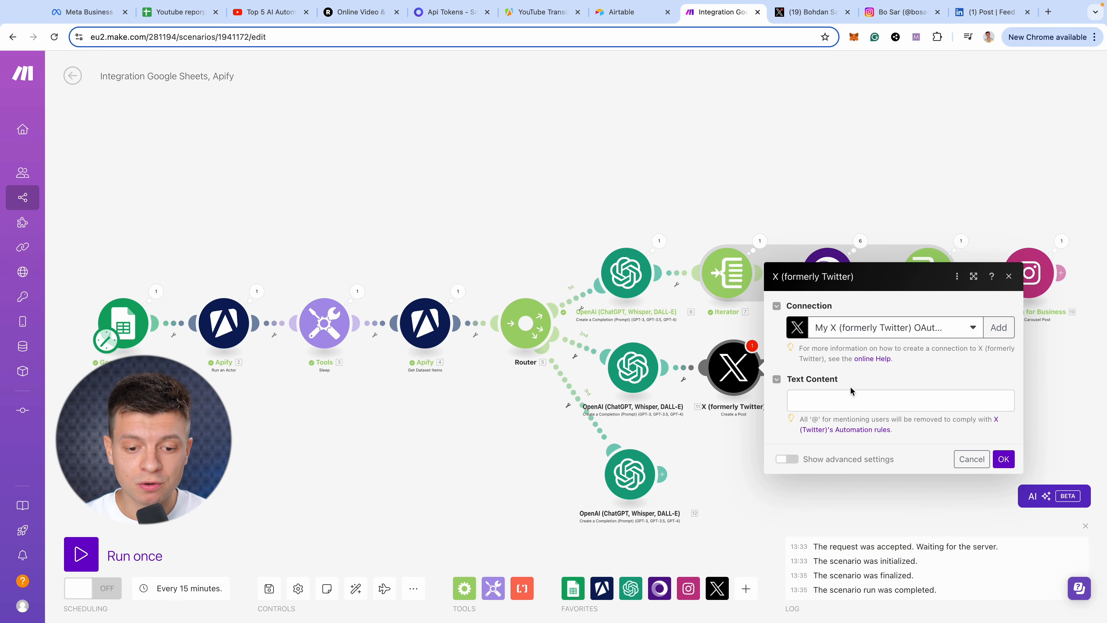
Map the second route's OpenAI Result to the X post's Text Content and save the scenario.
click(843, 403)
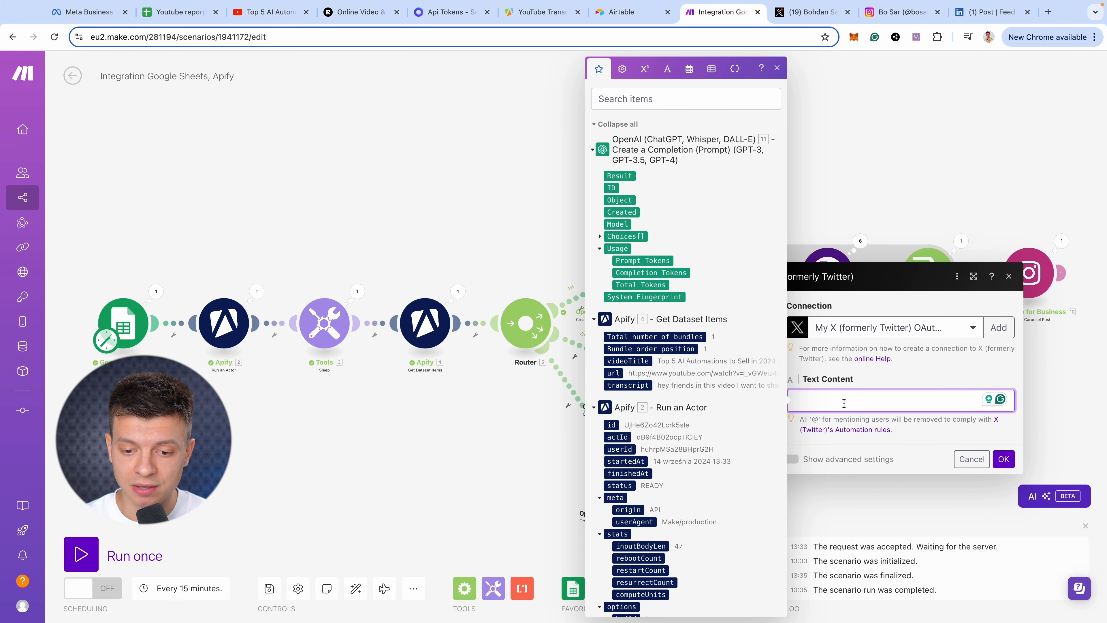
drag(625, 176, 668, 402)
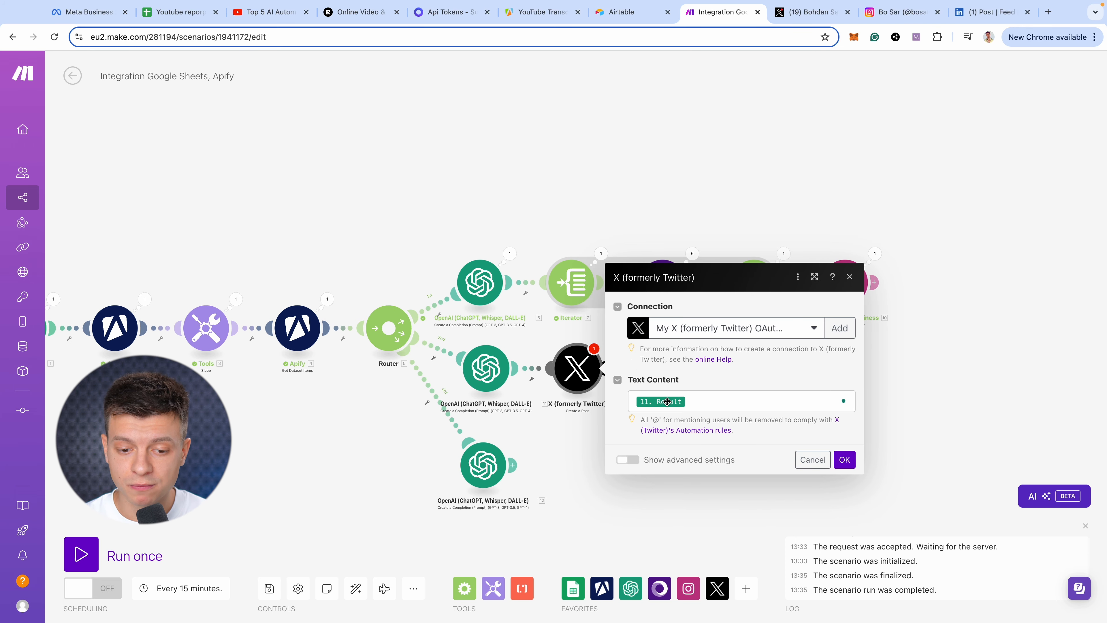
click(852, 277)
click(269, 588)
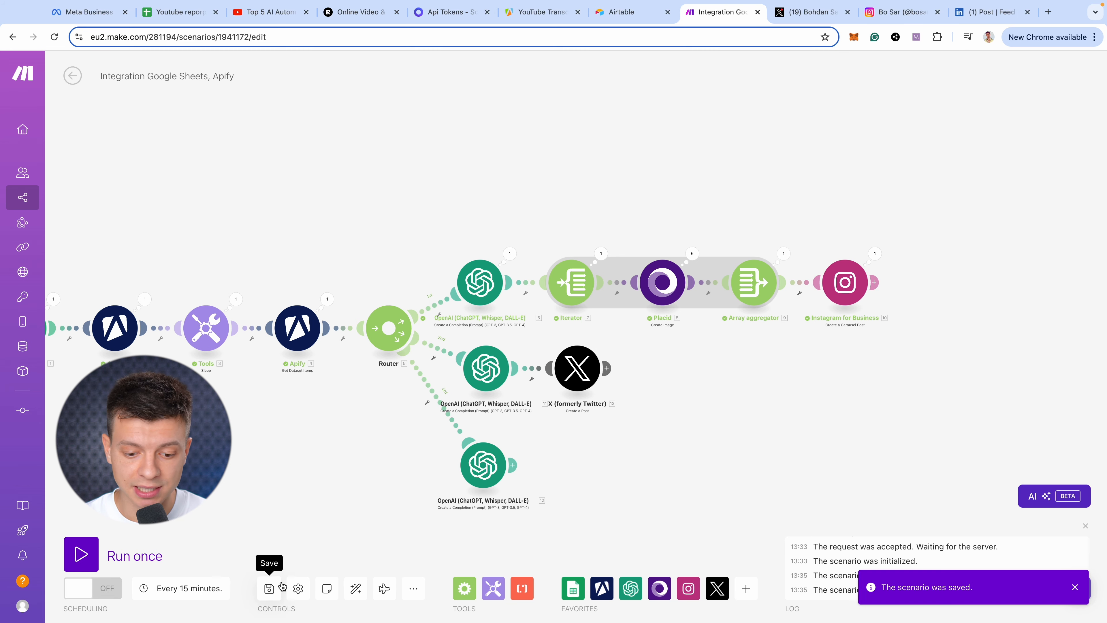
Replace the third route's OpenAI prompt with one that repurposes the transcript into a LinkedIn post without hashtags or a signature.
click(484, 466)
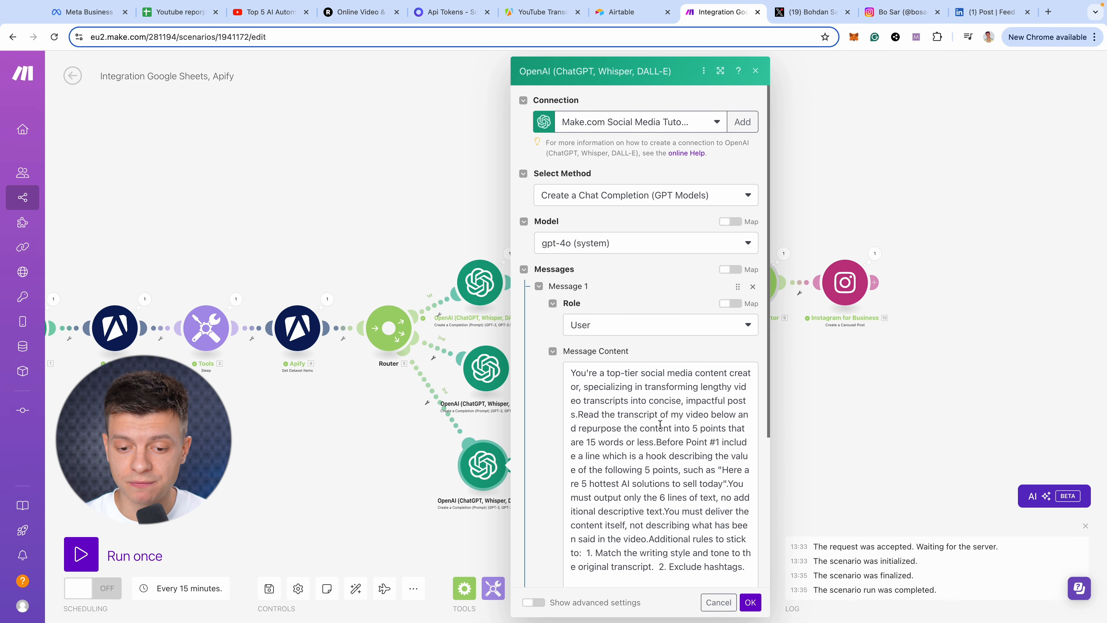
scroll(659, 424, down, 2)
click(659, 424)
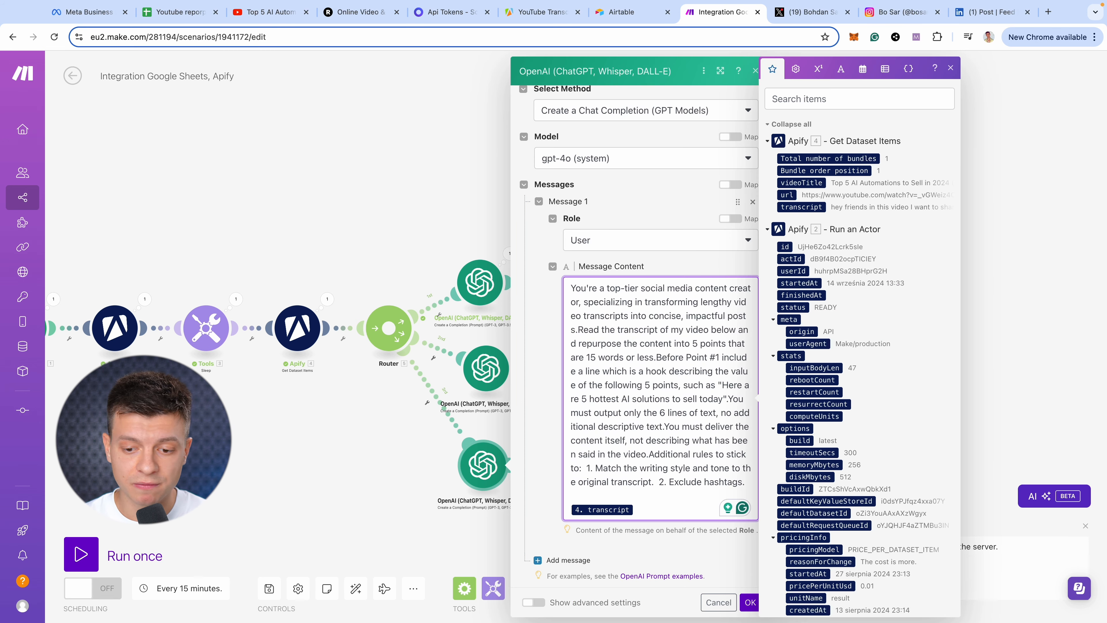
key(ctrl+a)
key(BackSpace)
text(You're a top-tier social media content creator, specializing in transforming lengthy video transcripts into concise, impactful posts.Read the transcript of my video below and repurpose the content into a LinkedIn post summarizing key insights from the transcript. Your post should offer thoughtful analysis and foster professional engagement and discussions. Since LinkedIn favors well-structured and informative posts, ensure your content is detailed and organized. Conclude with a strong, professional call to action.You must deliver the content itself, not describing what has been said in the video.Additional rules to stick to:  1. Match the writing style and tone to the original transcript.  2. Exclude hashtags.3. Don't include any signature in the end.)
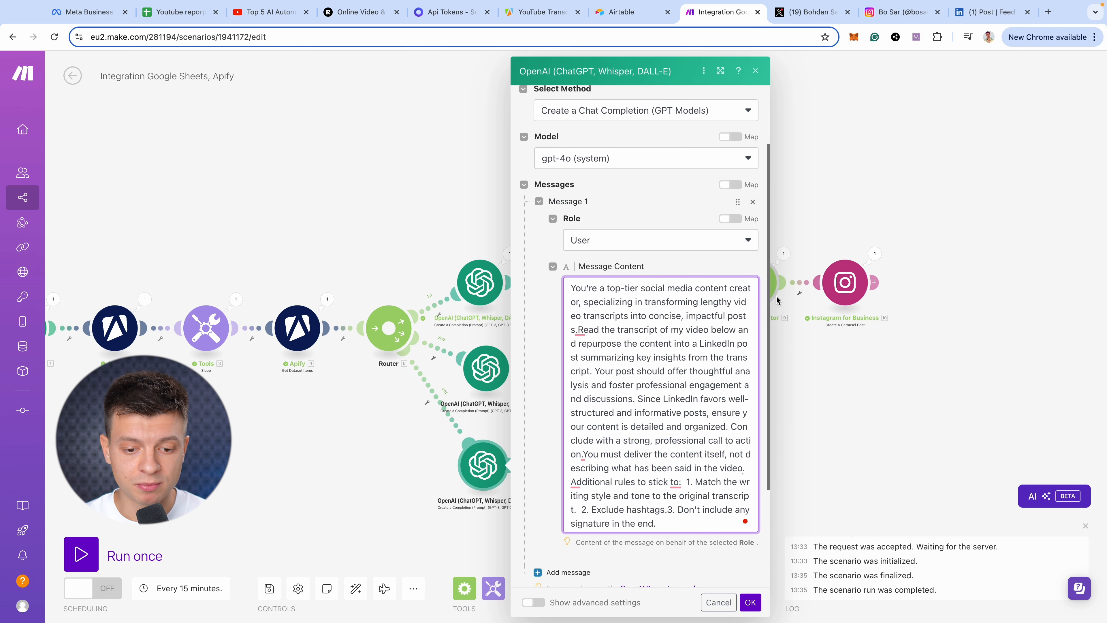
drag(776, 300, 1016, 305)
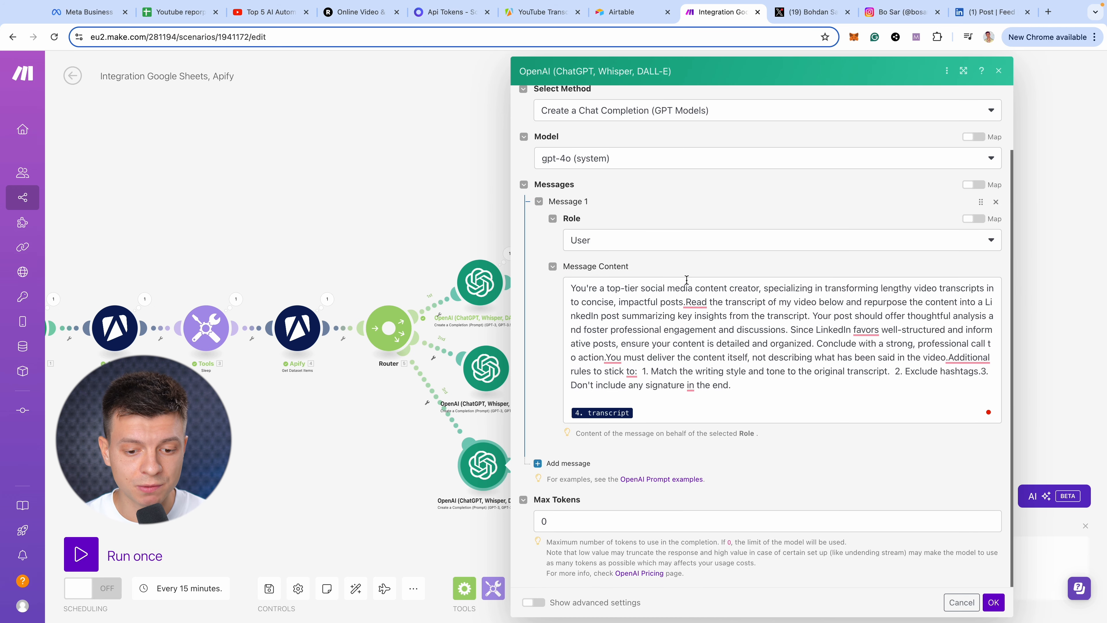
click(993, 602)
Add a LinkedIn Create a User Text Post module after the third route's OpenAI module and connect it to the flow.
click(577, 477)
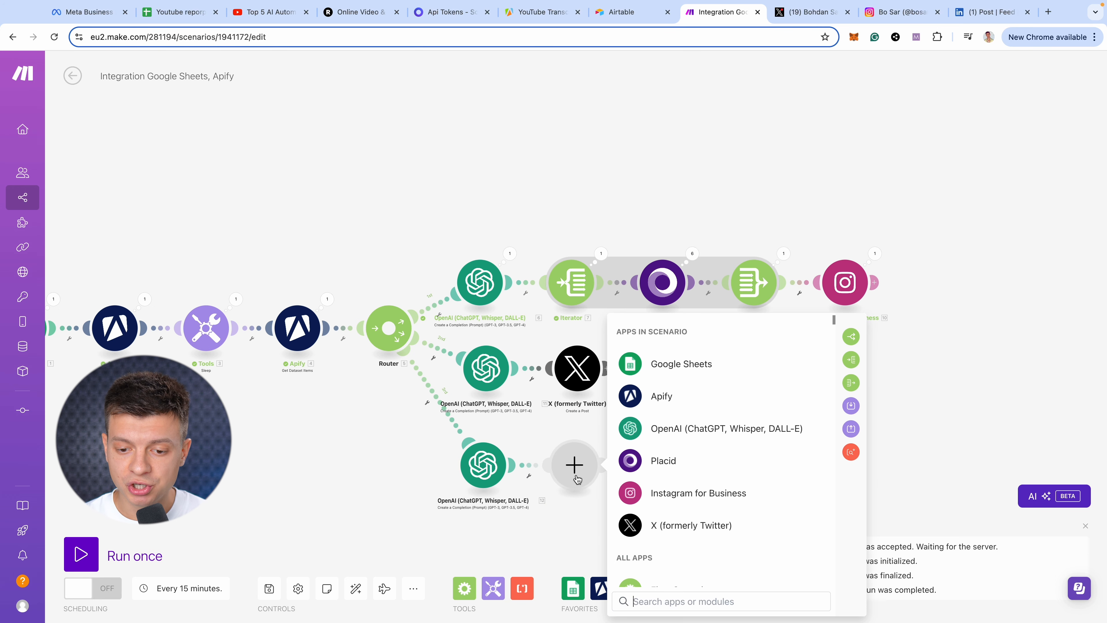
text(linke)
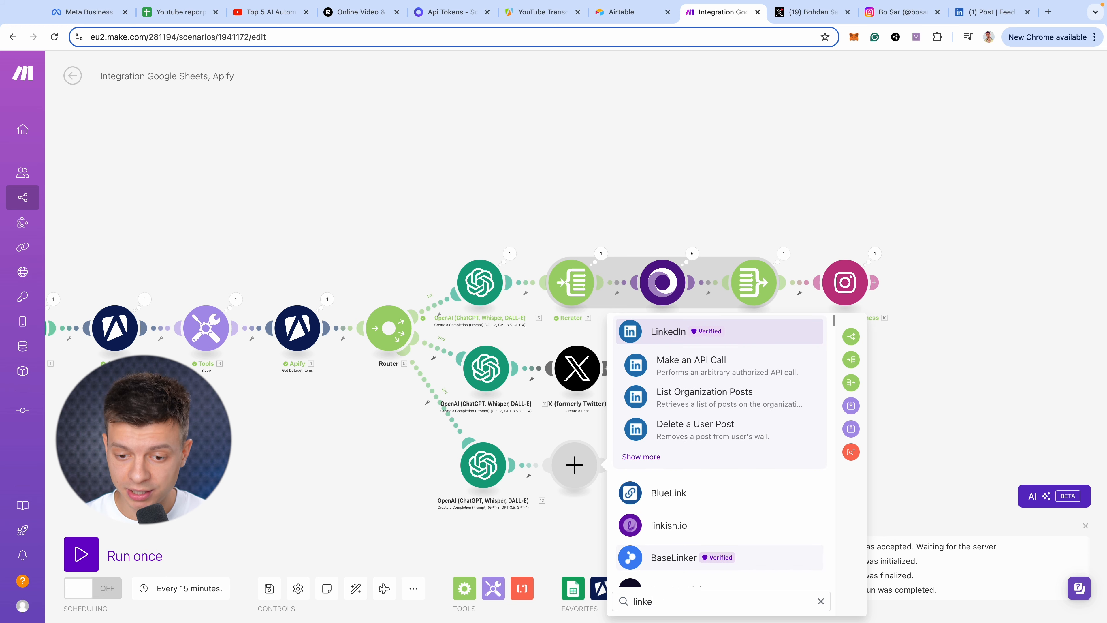
key(Return)
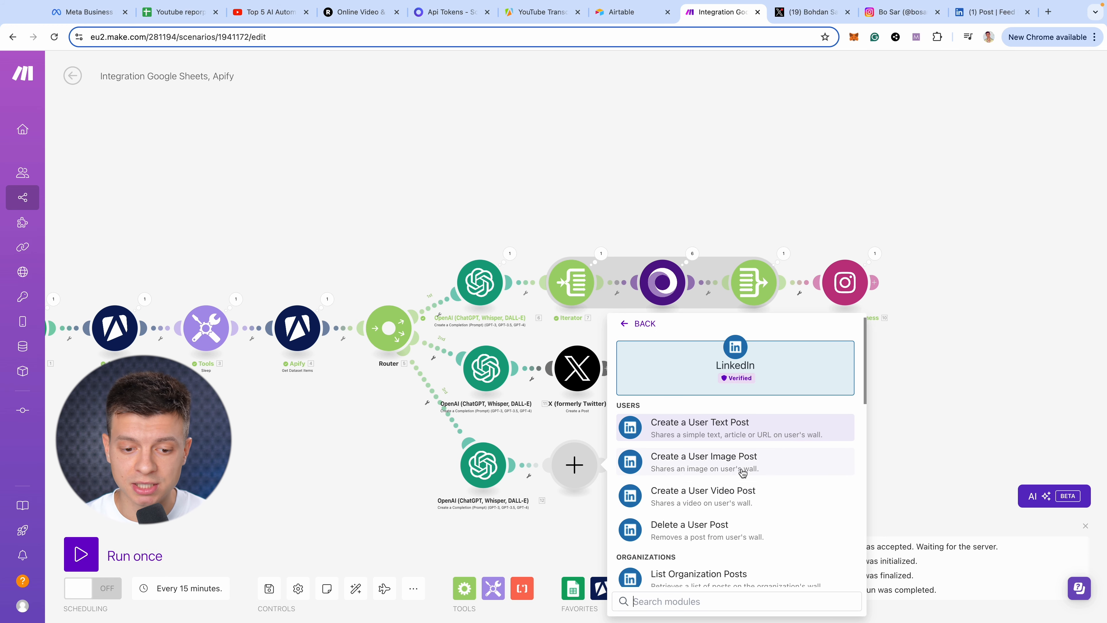
click(777, 429)
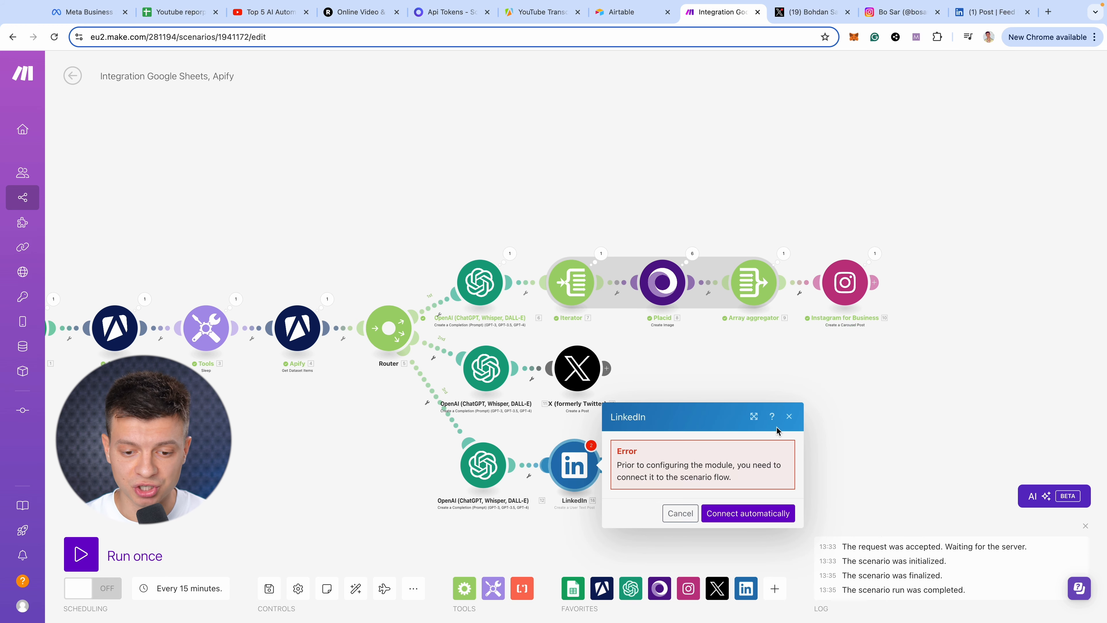
click(736, 514)
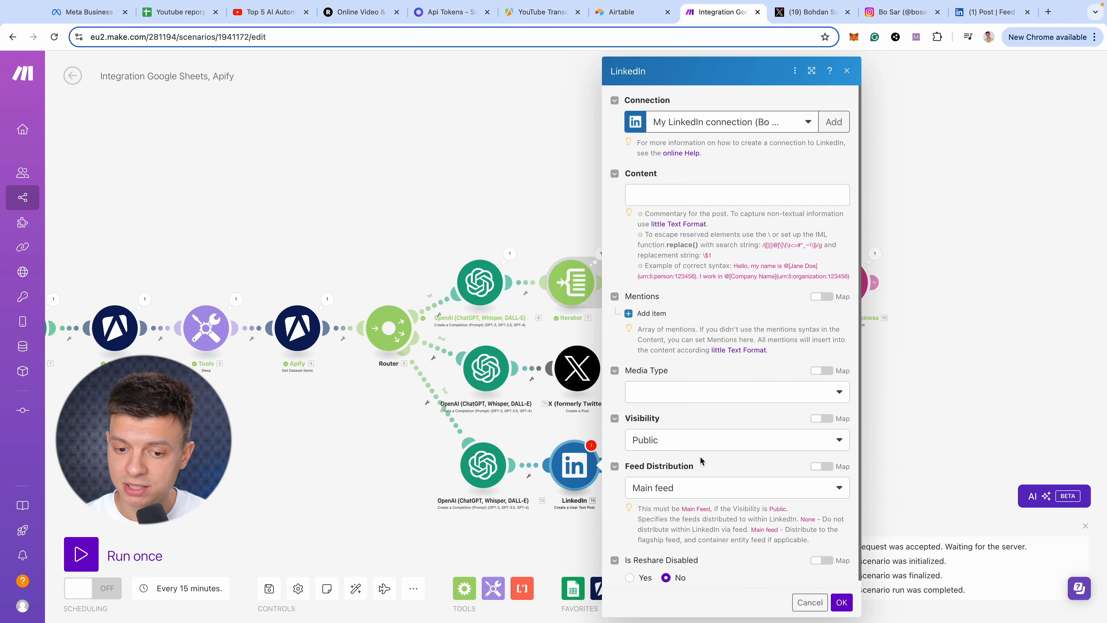
Map the third route's OpenAI Result once to the LinkedIn post's Content and confirm the module settings.
click(669, 197)
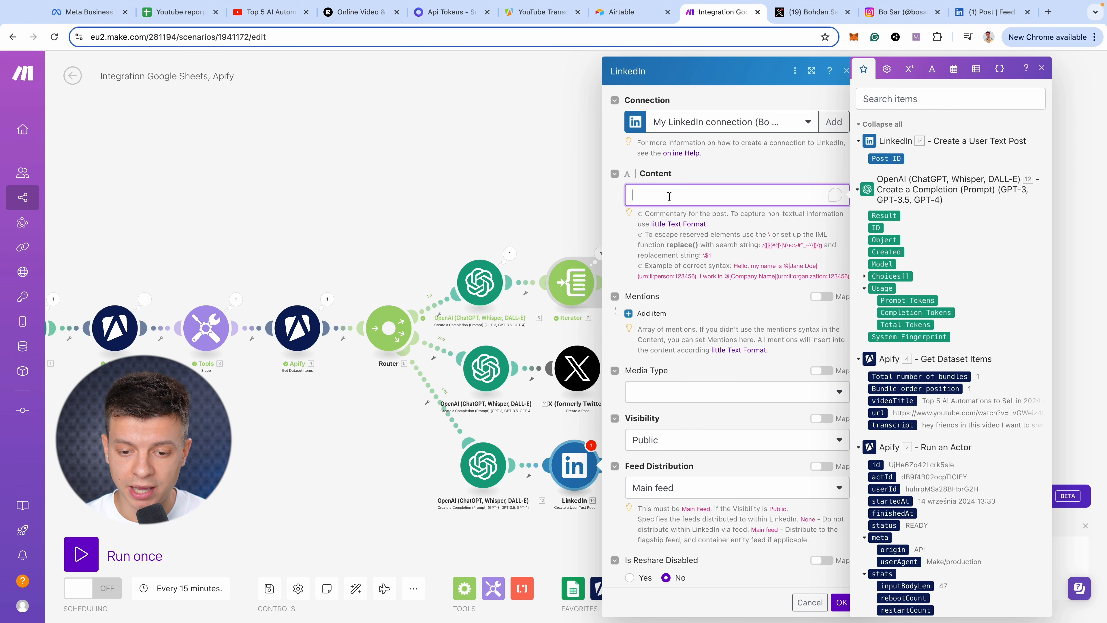
click(894, 214)
click(893, 215)
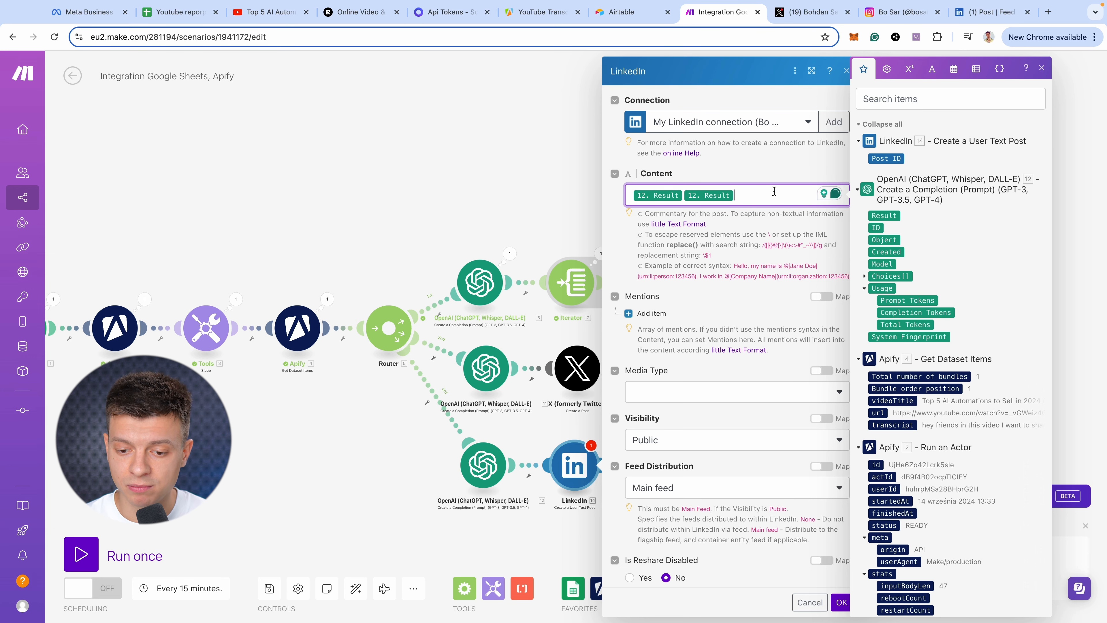
key(BackSpace)
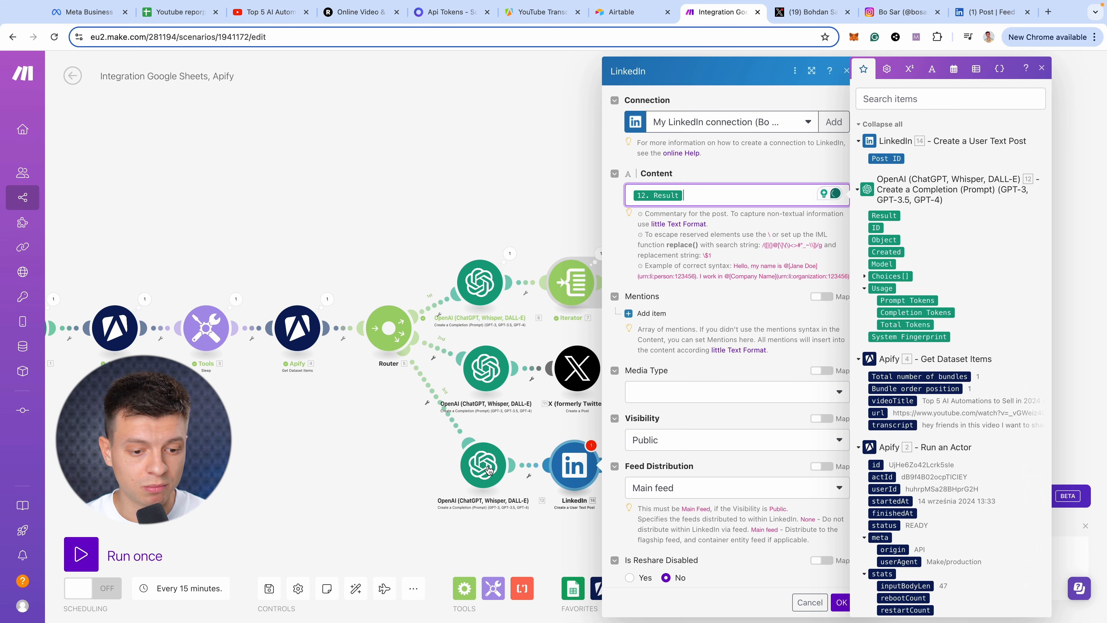
click(825, 582)
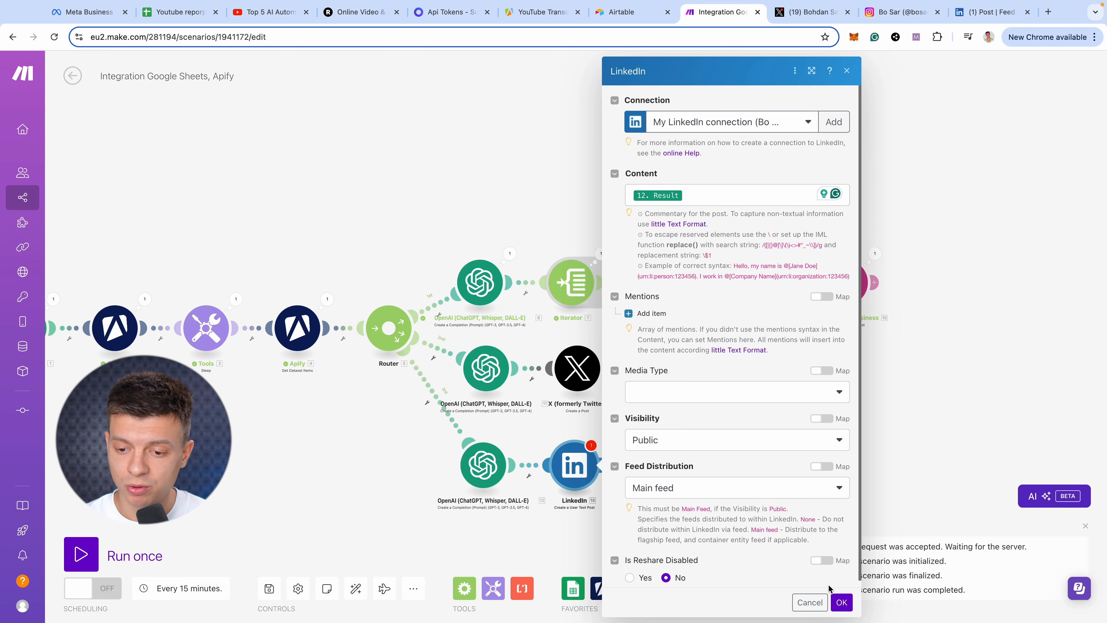
click(843, 603)
Save the scenario, run it once and examine the LinkedIn module's entry in the log.
click(269, 588)
click(81, 554)
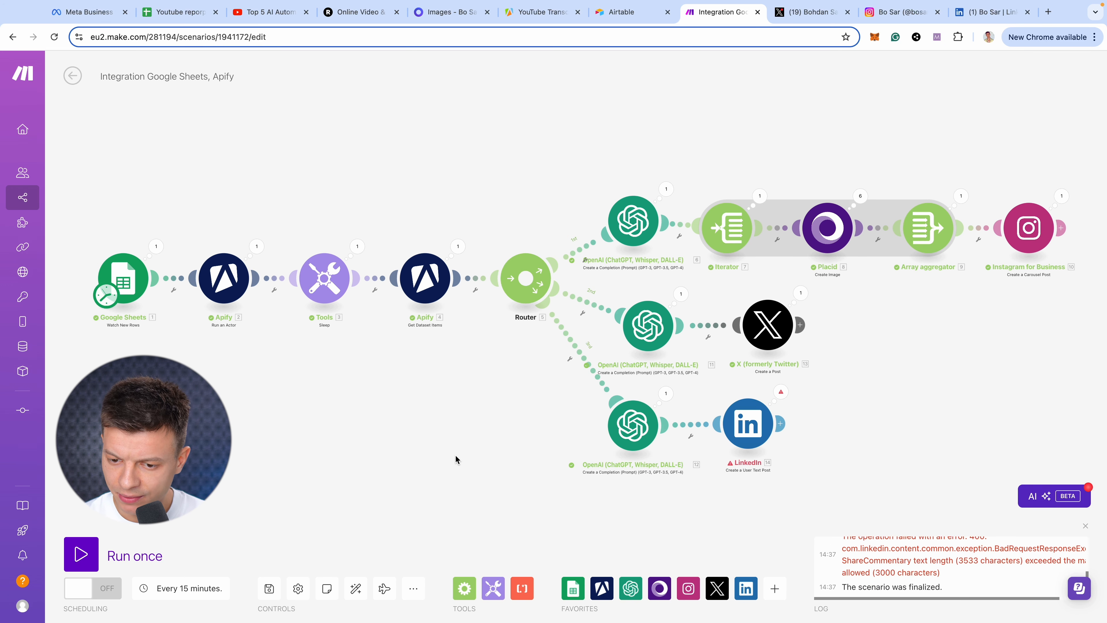
drag(959, 560, 1020, 559)
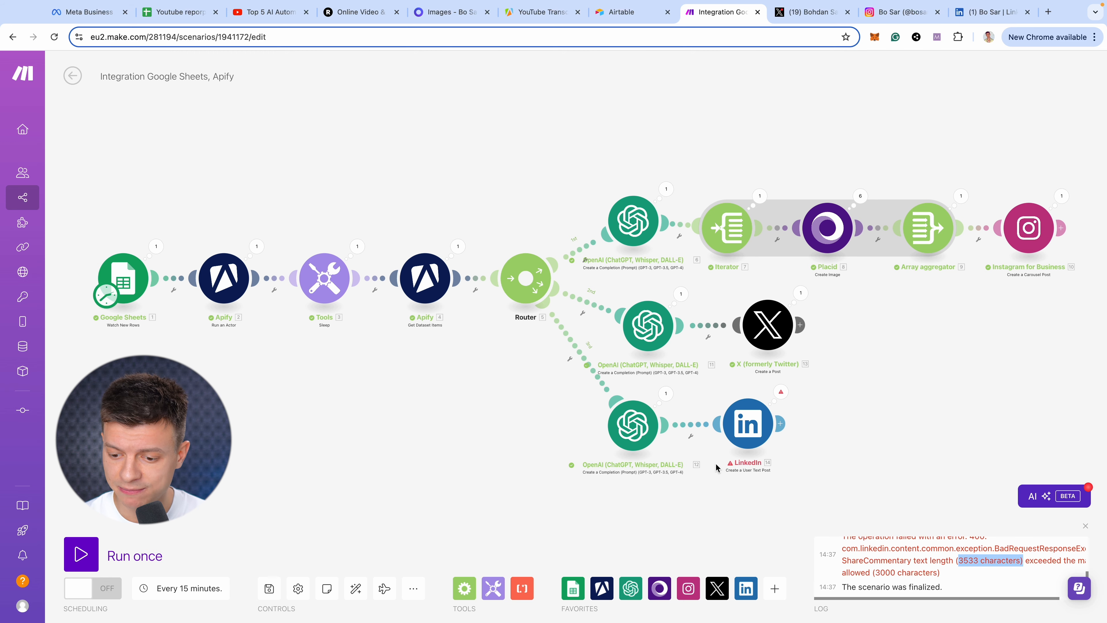
Give the third route's OpenAI module's second message the System role and the content "Your Linkedin posts must be under 3000 characters.".
click(627, 437)
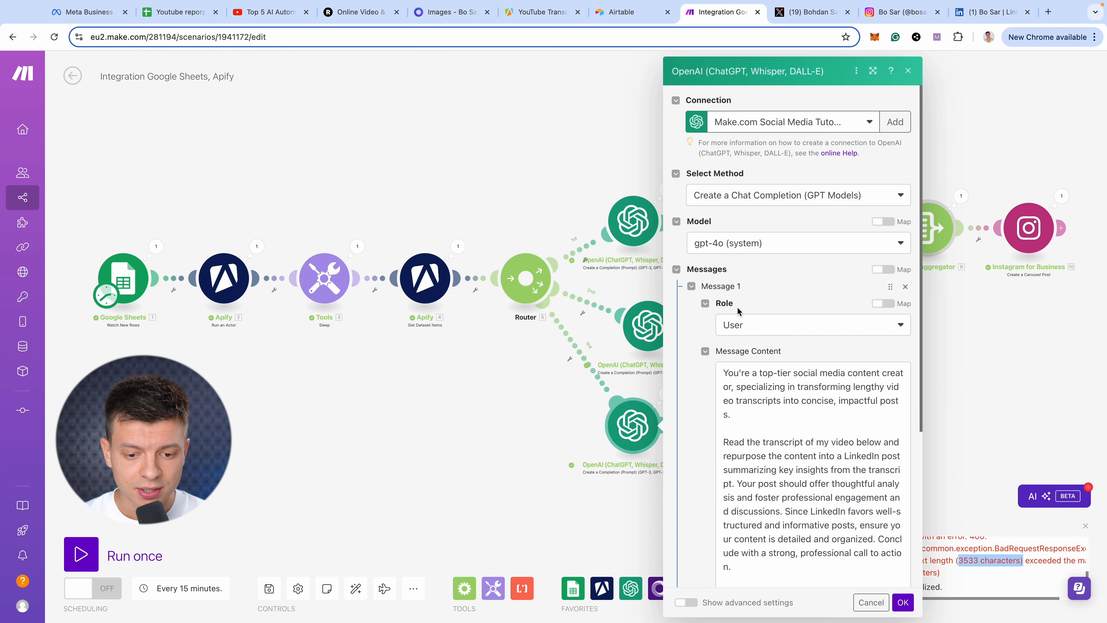
scroll(738, 310, down, 5)
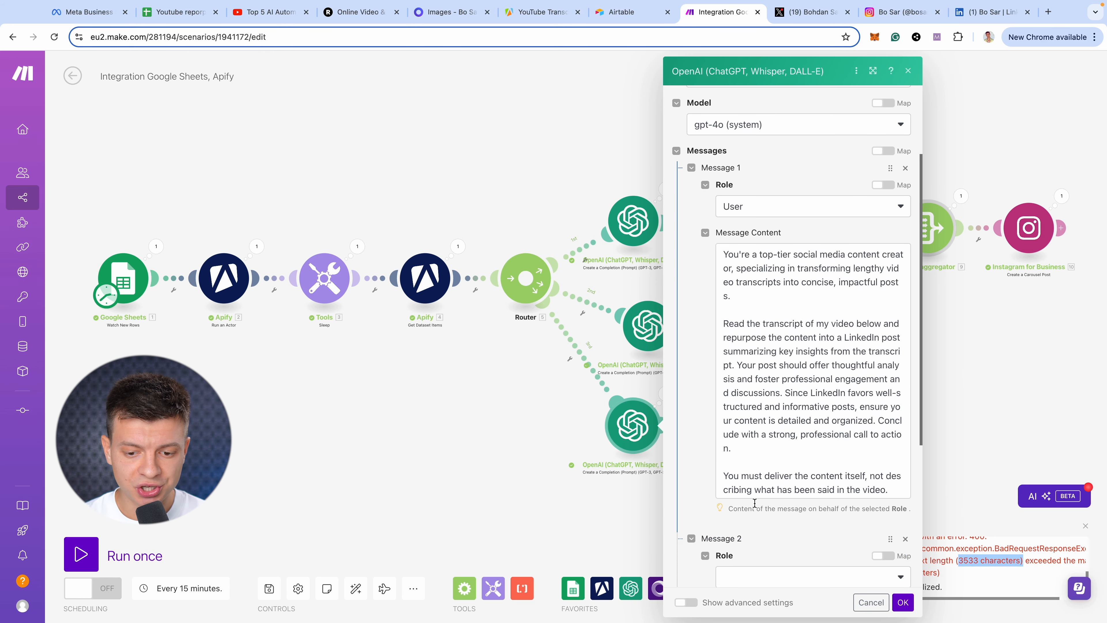
scroll(767, 497, down, 5)
click(763, 463)
click(748, 488)
scroll(767, 475, down, 1)
click(773, 492)
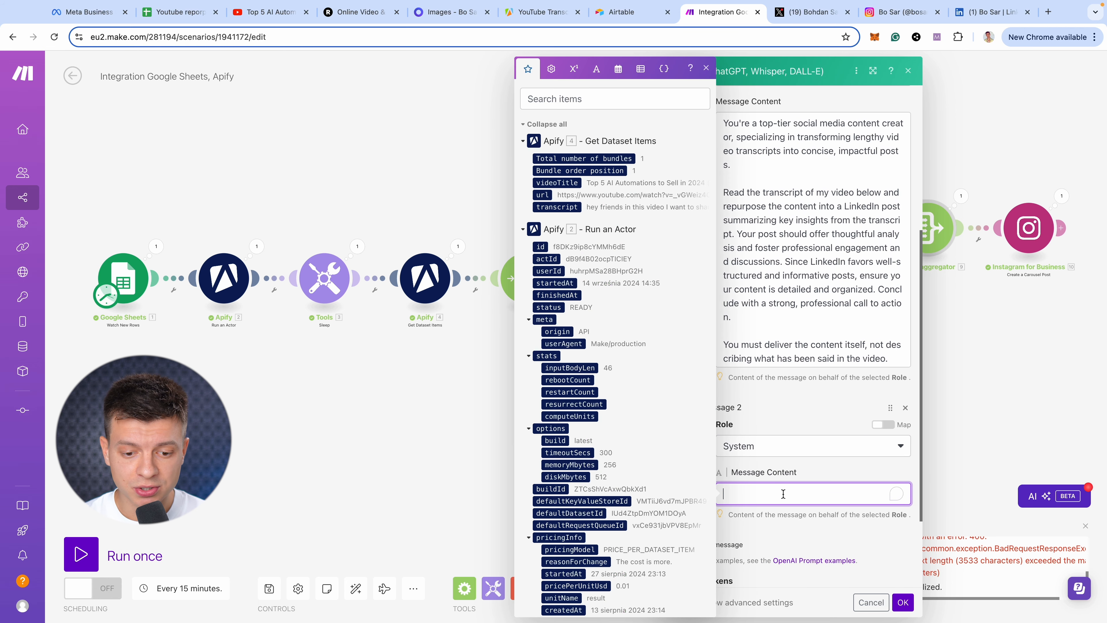
text(Your Linkedin posts)
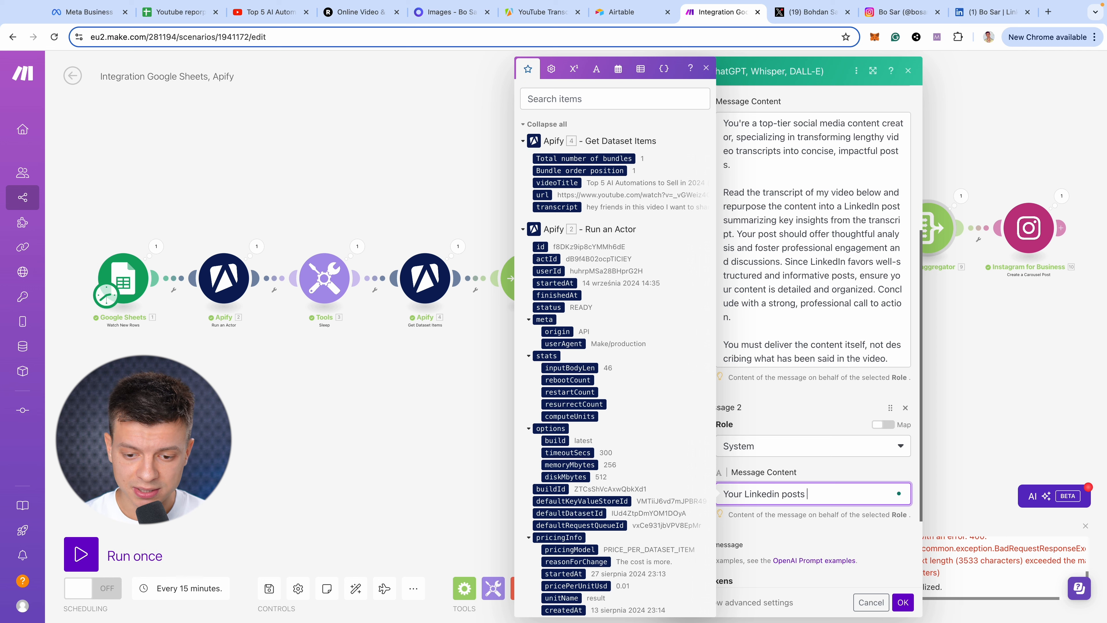
text( must be under 3000 characters.)
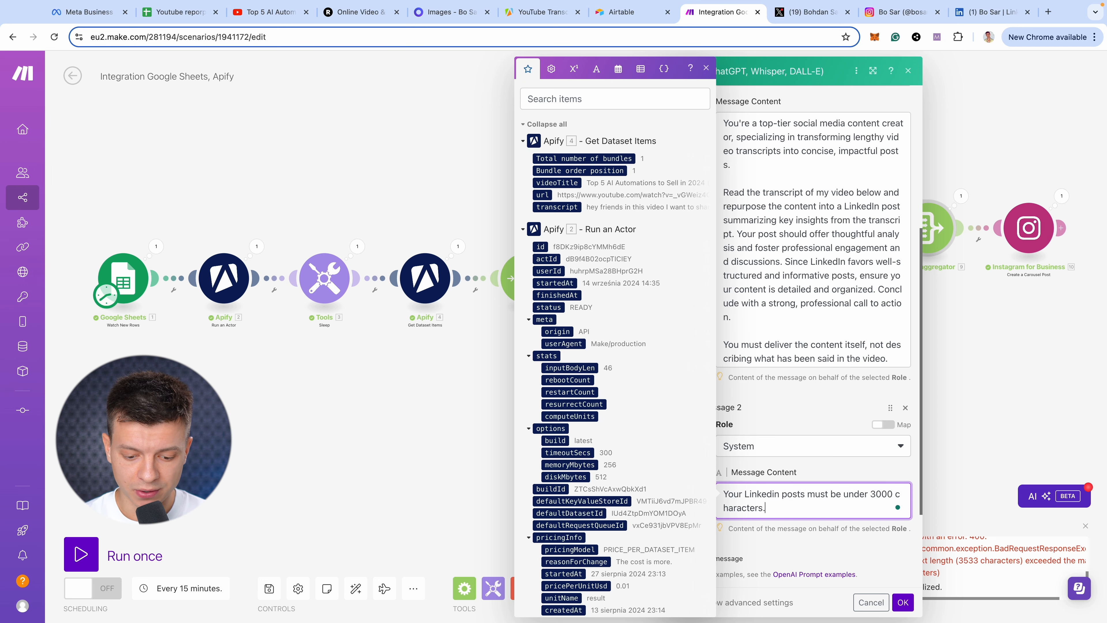
Check the additional rules in the User message and add "You output only the post content, not descriptive text." to the System message.
click(788, 300)
scroll(819, 315, down, 4)
drag(827, 327, 731, 317)
key(BackSpace)
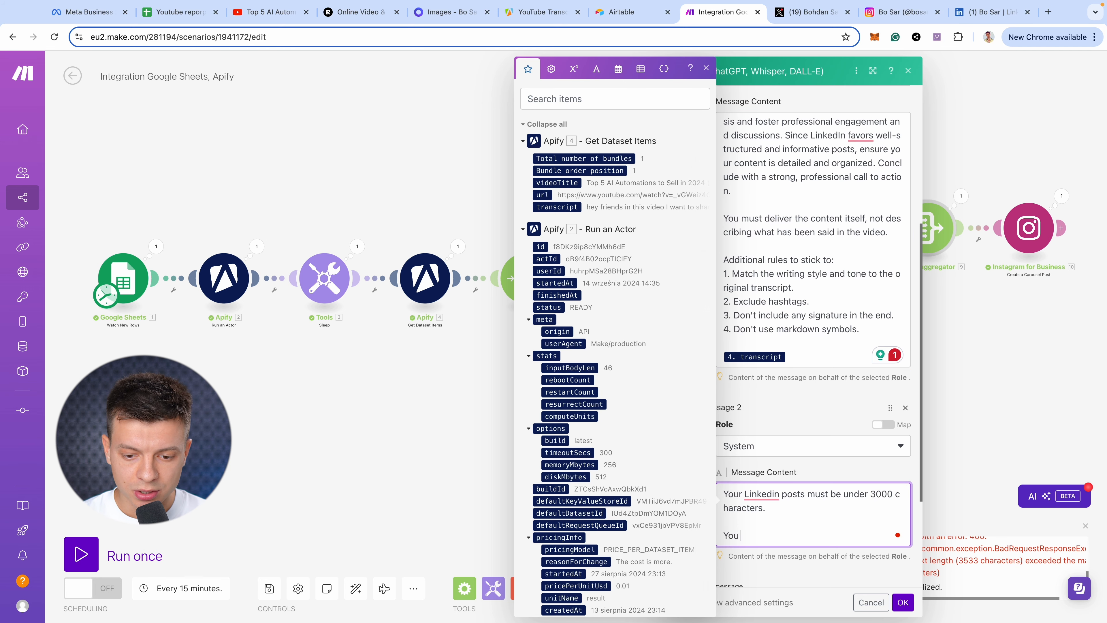
text(the post conte)
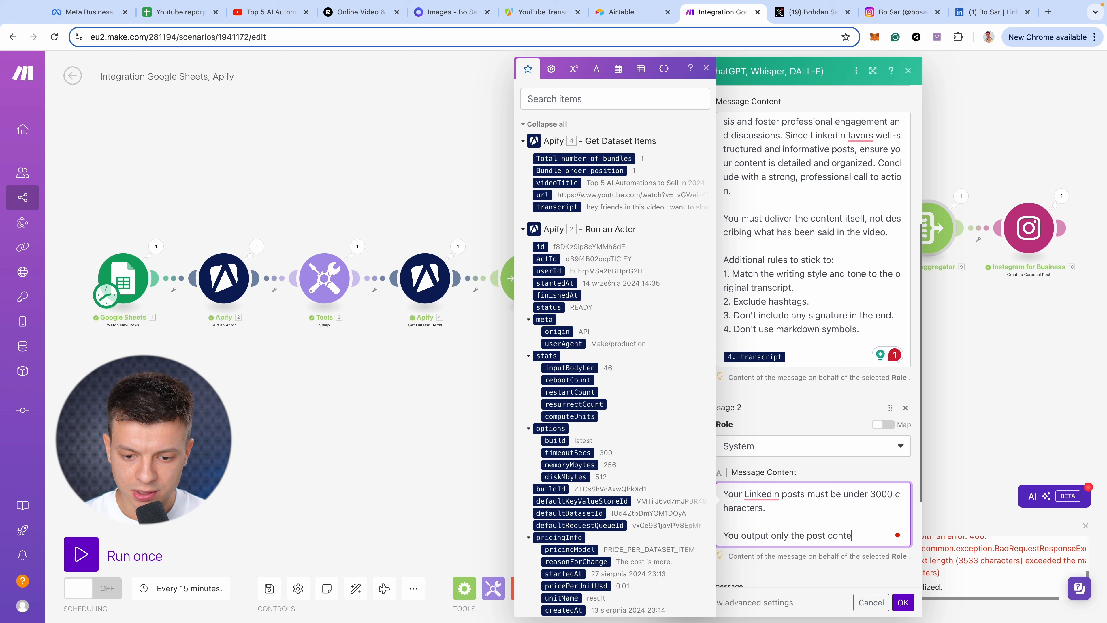
text(nt, not descriptive text.)
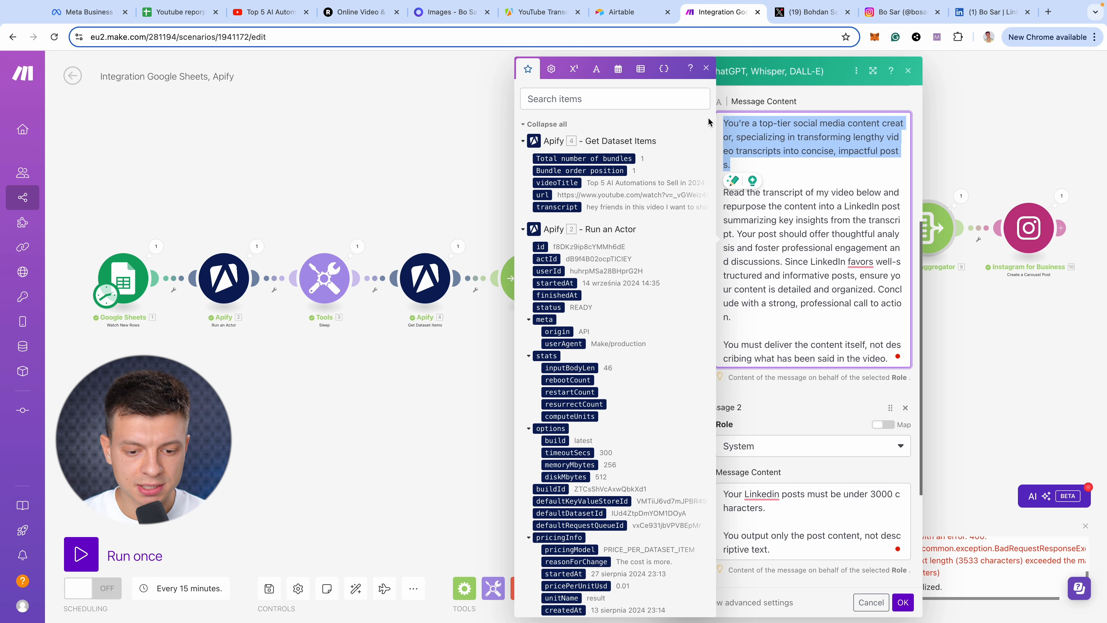
Move the opening "You're a top-tier social media content creator" sentence from the User message to the start of the System message and review both.
key(super+x)
click(723, 577)
key(super+v)
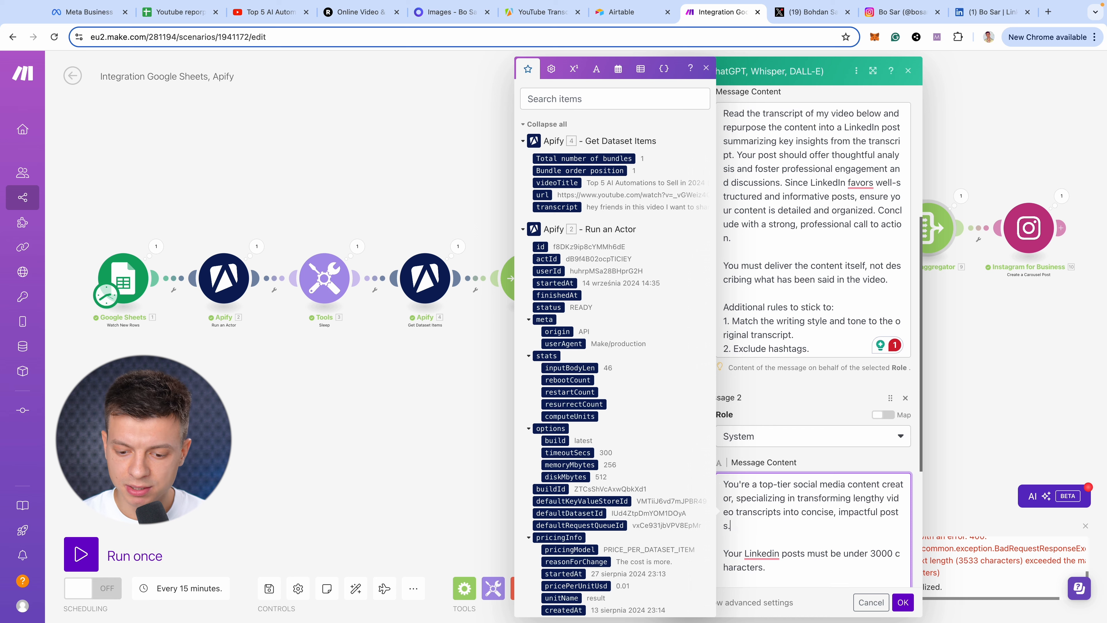
click(780, 385)
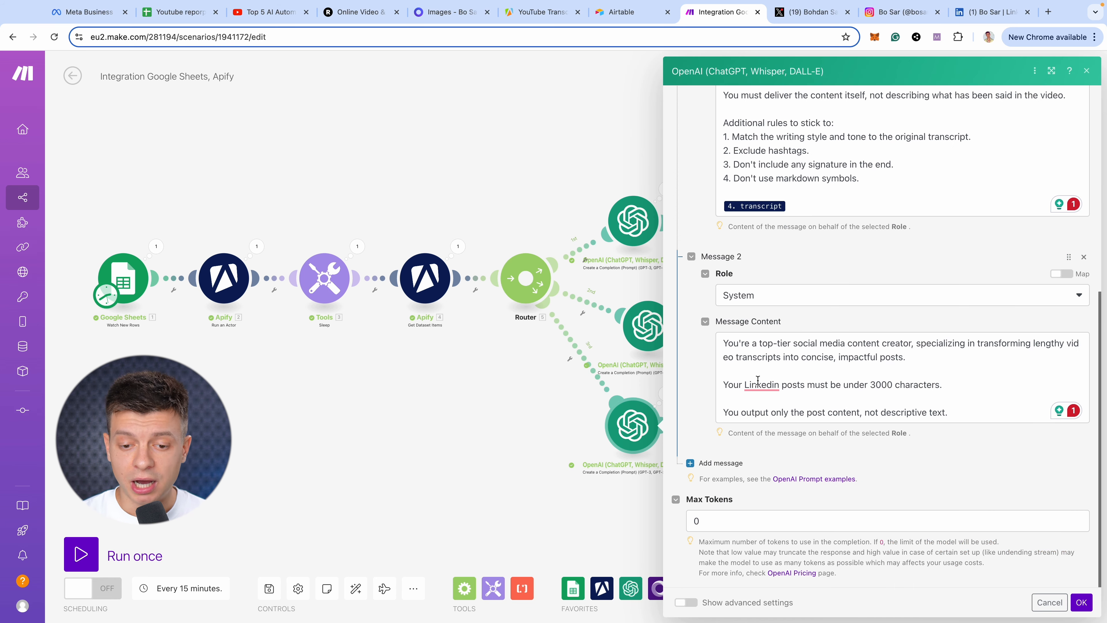
scroll(873, 338, up, 8)
scroll(743, 279, down, 8)
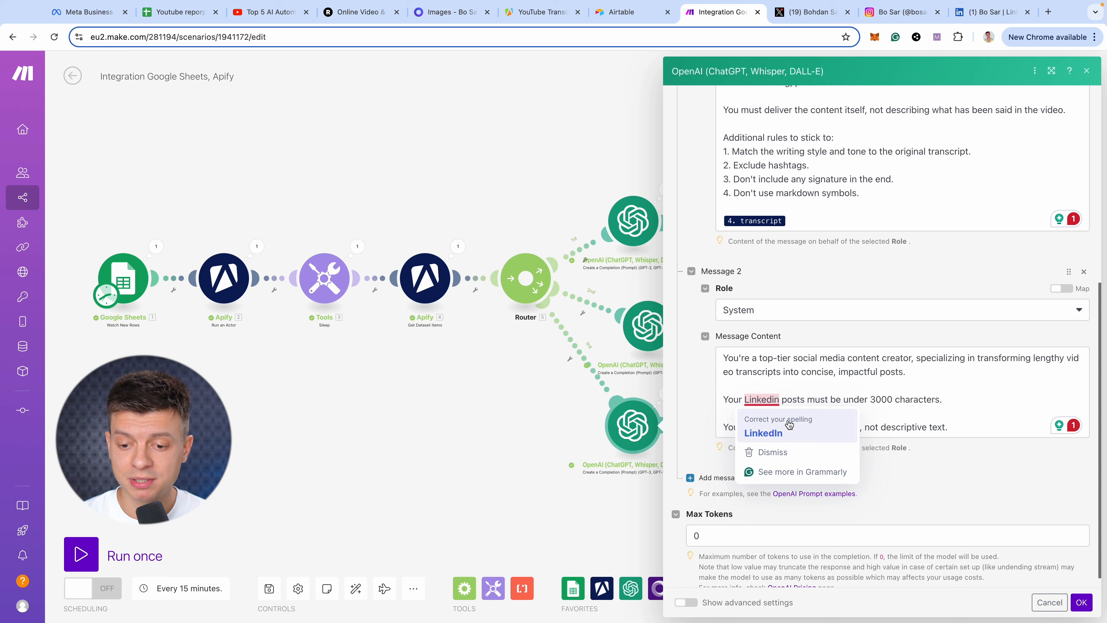
scroll(837, 423, up, 4)
scroll(838, 422, down, 3)
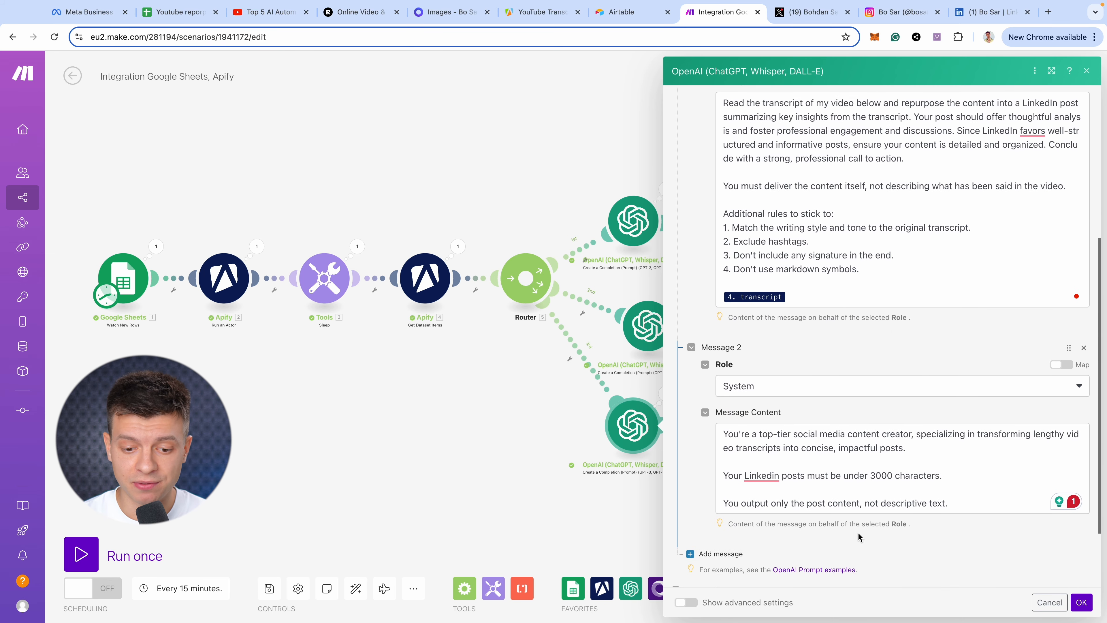
Save the scenario with the edited prompt in the LinkedIn branch's OpenAI module and run it once.
click(1084, 605)
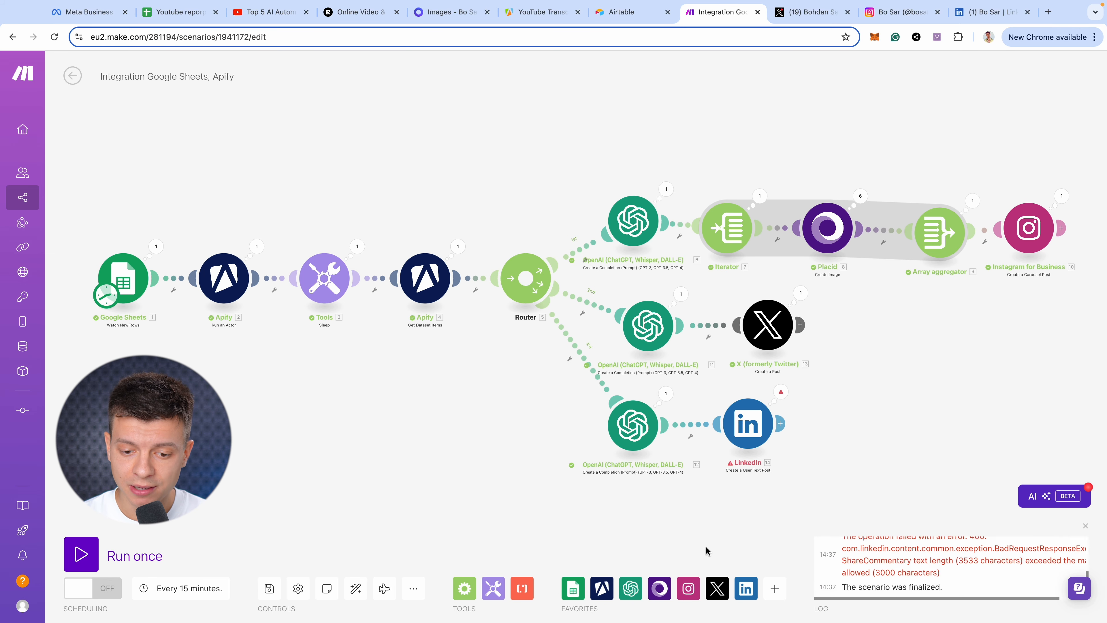
click(269, 589)
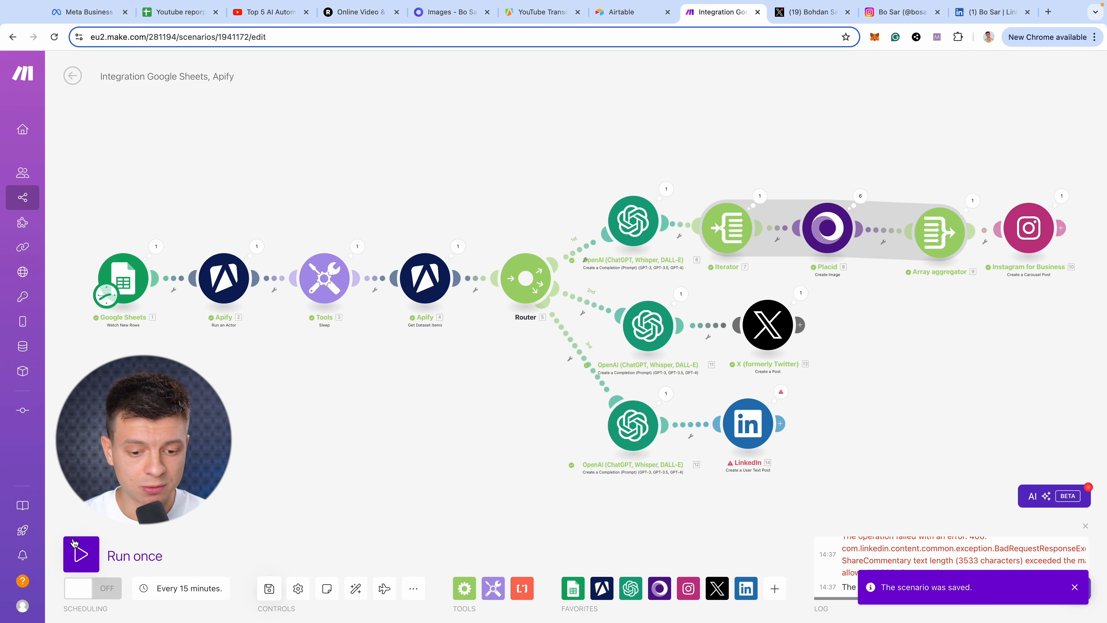
click(79, 550)
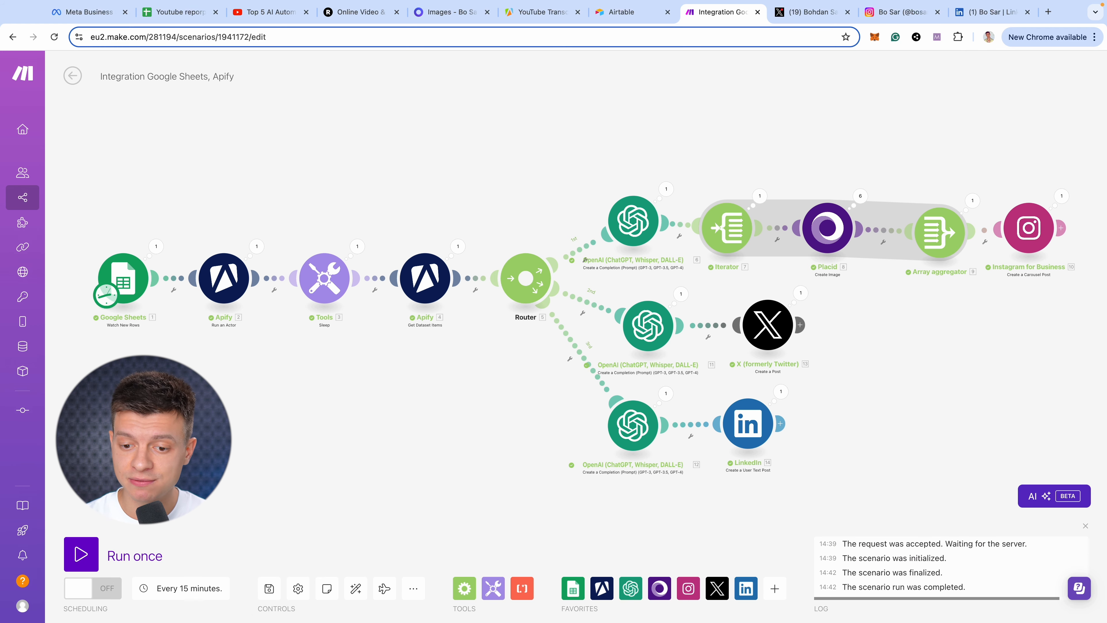
Check the newest posts on the X profile and the carousel posts on the Instagram profile.
key(ctrl+Tab)
click(57, 36)
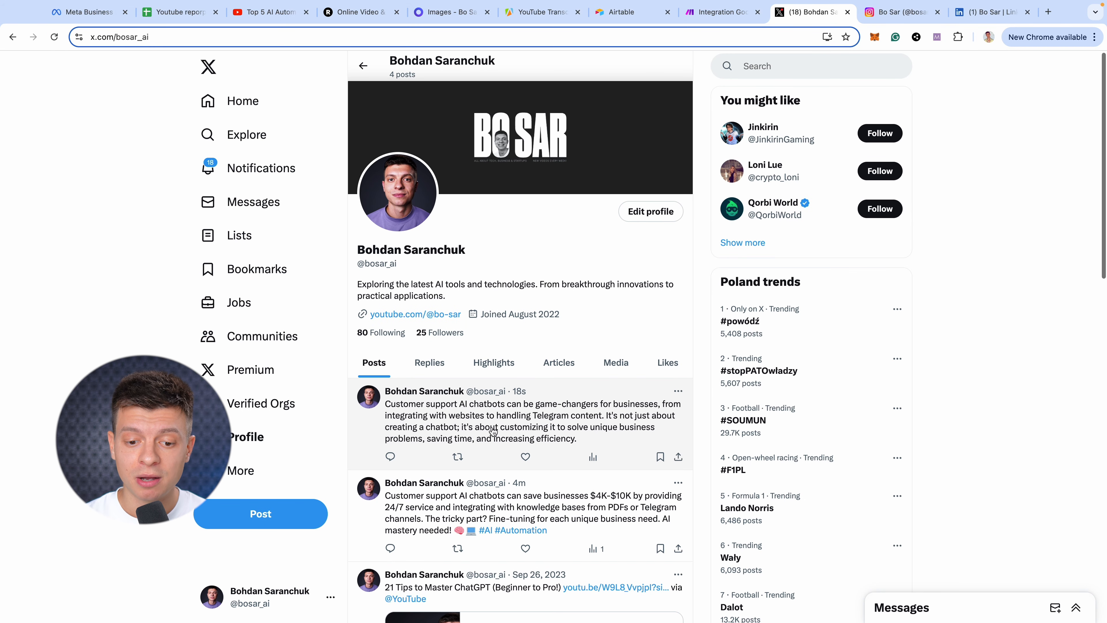
key(ctrl+Tab)
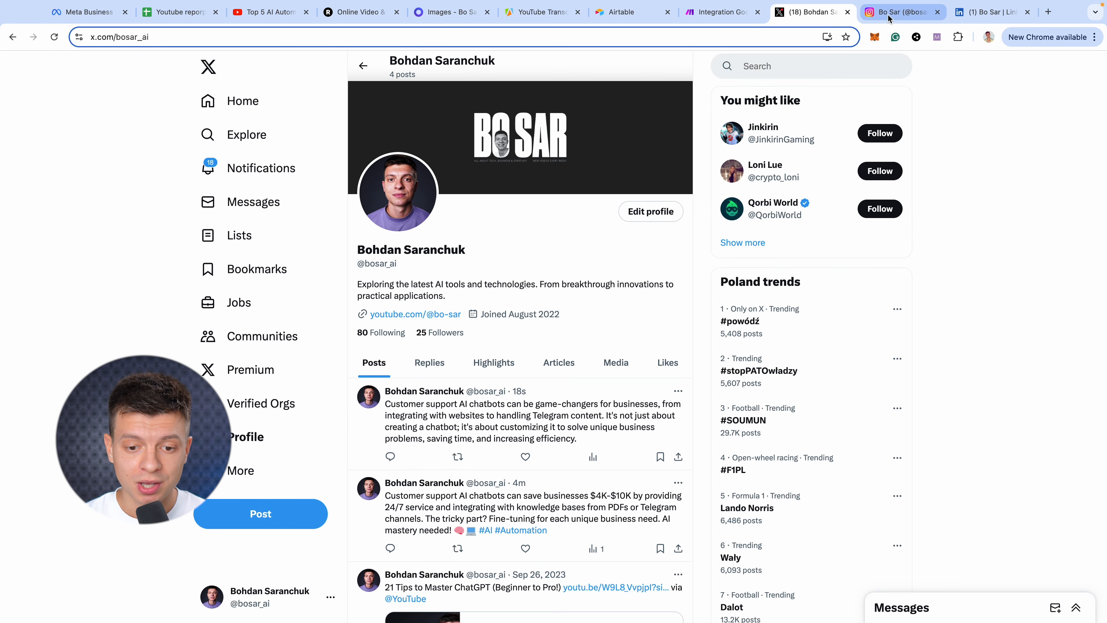
scroll(594, 444, down, 4)
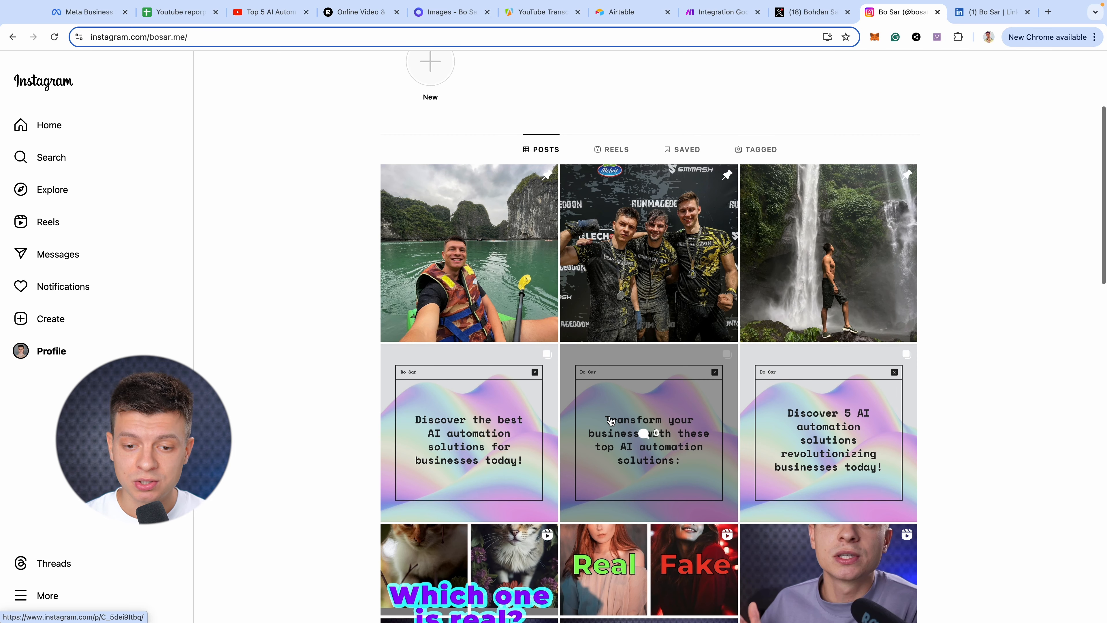
Open the newest post from the LinkedIn profile's activity and read through its full text.
click(1000, 14)
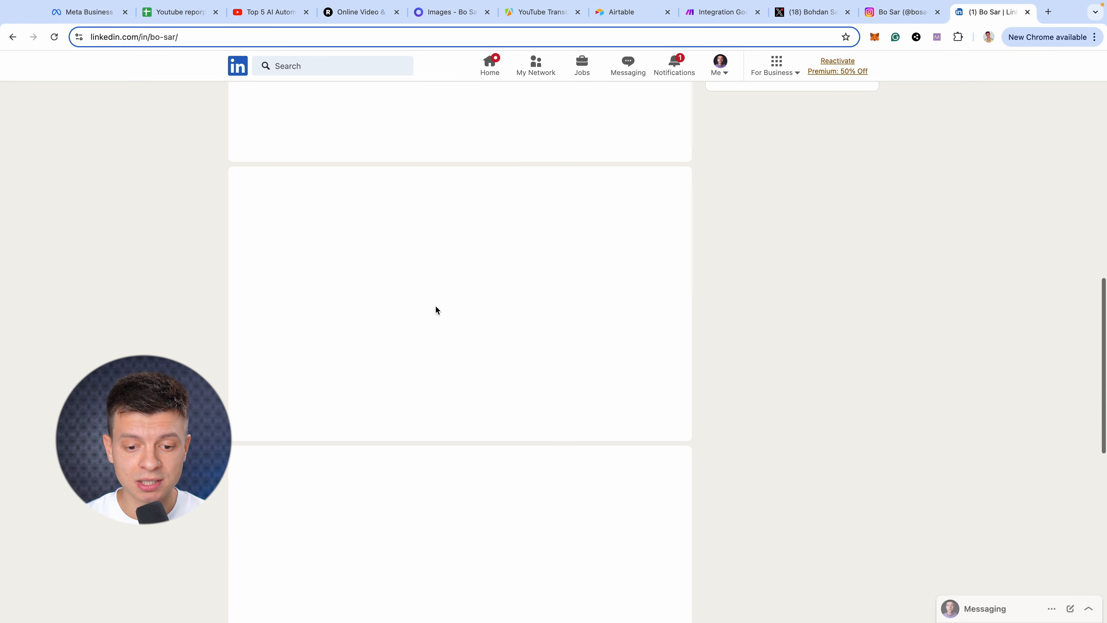
scroll(322, 314, up, 1)
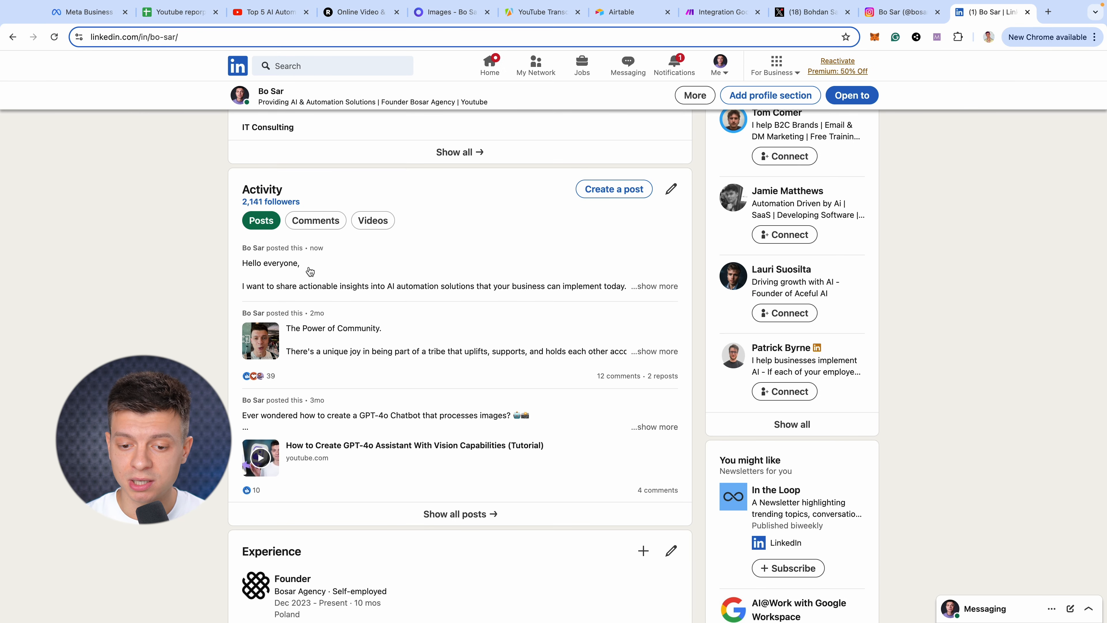
click(536, 274)
scroll(488, 273, down, 5)
scroll(513, 331, up, 5)
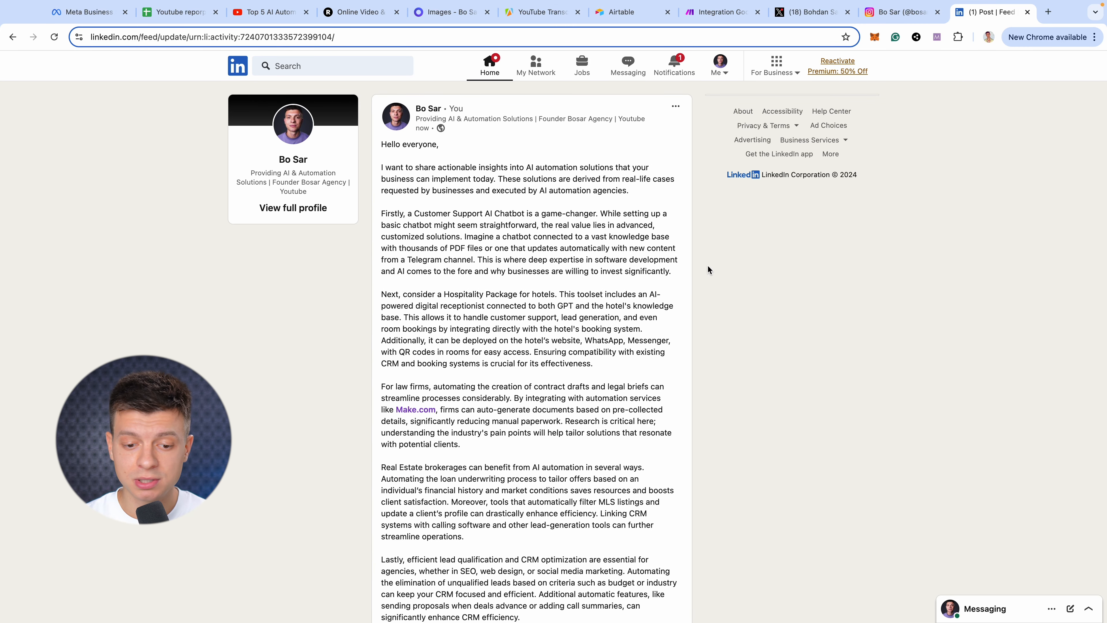
Return to the Make scenario, schedule it to run every day at 16:00 and switch scheduling on.
click(722, 12)
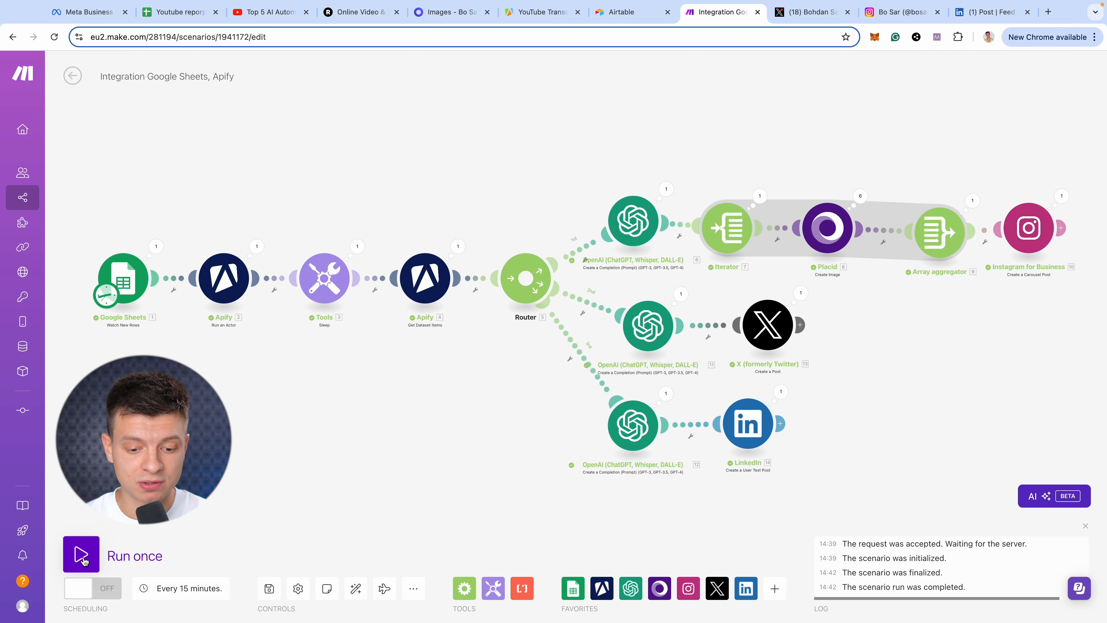
click(158, 598)
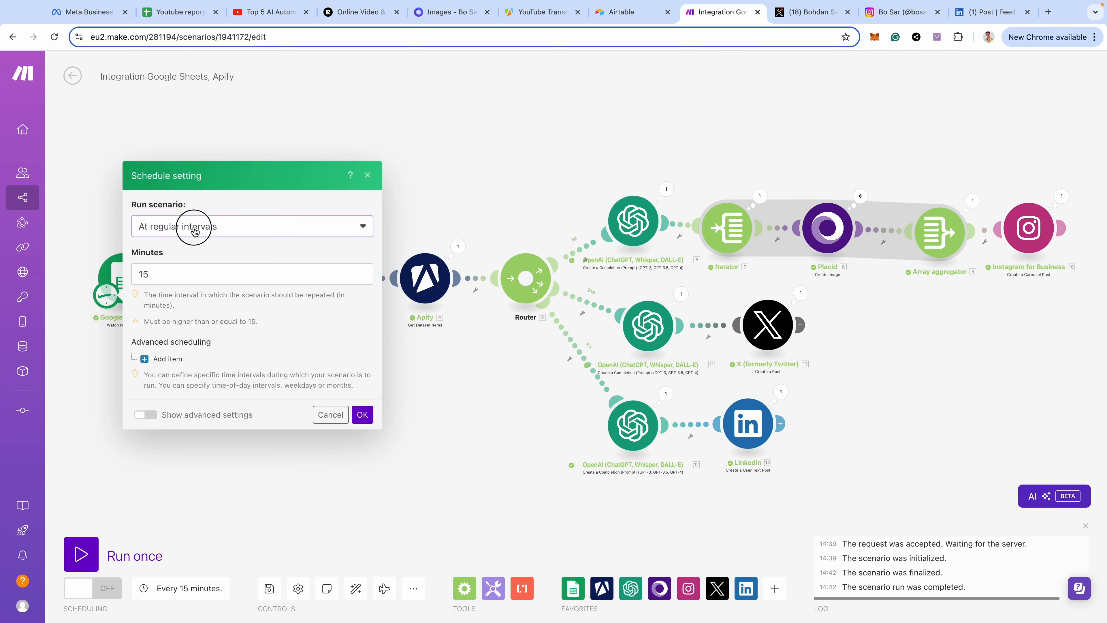
click(192, 227)
click(186, 294)
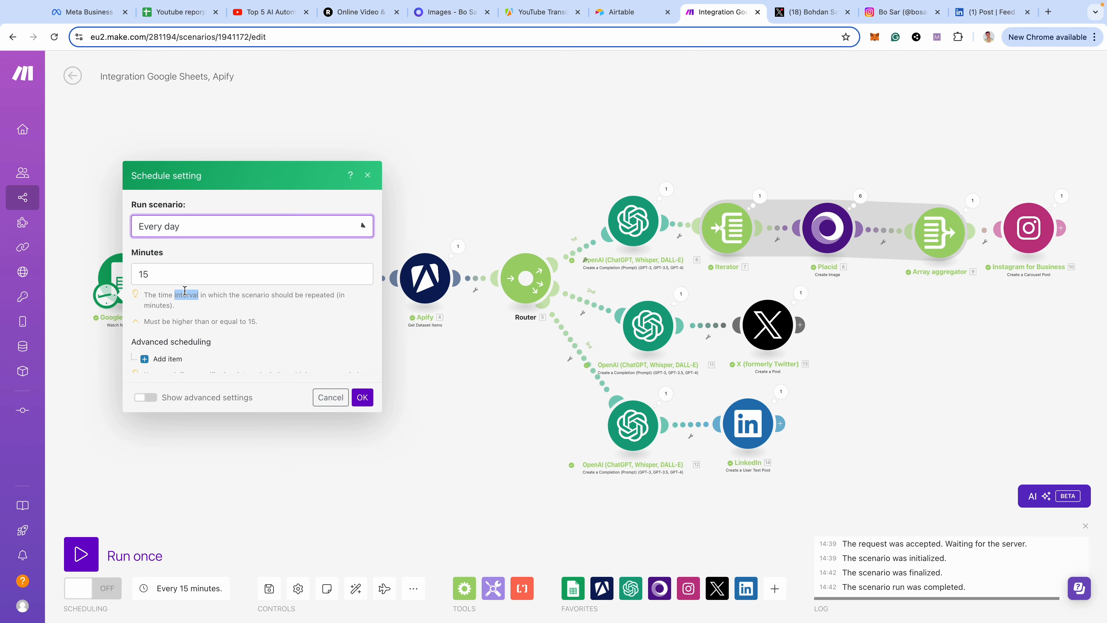
click(181, 316)
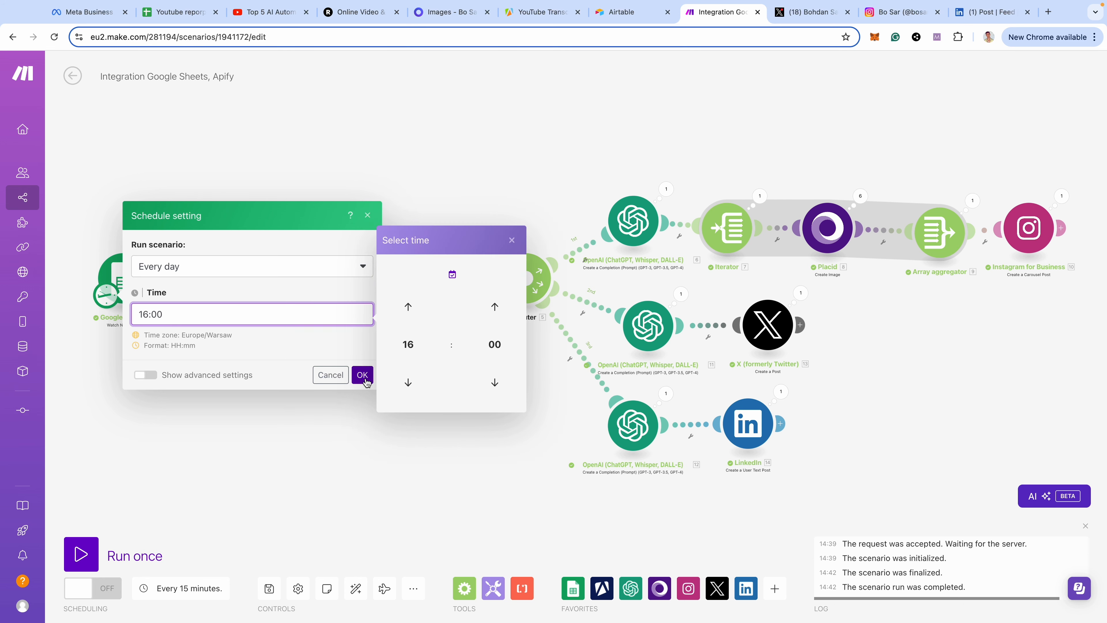
click(362, 375)
click(100, 587)
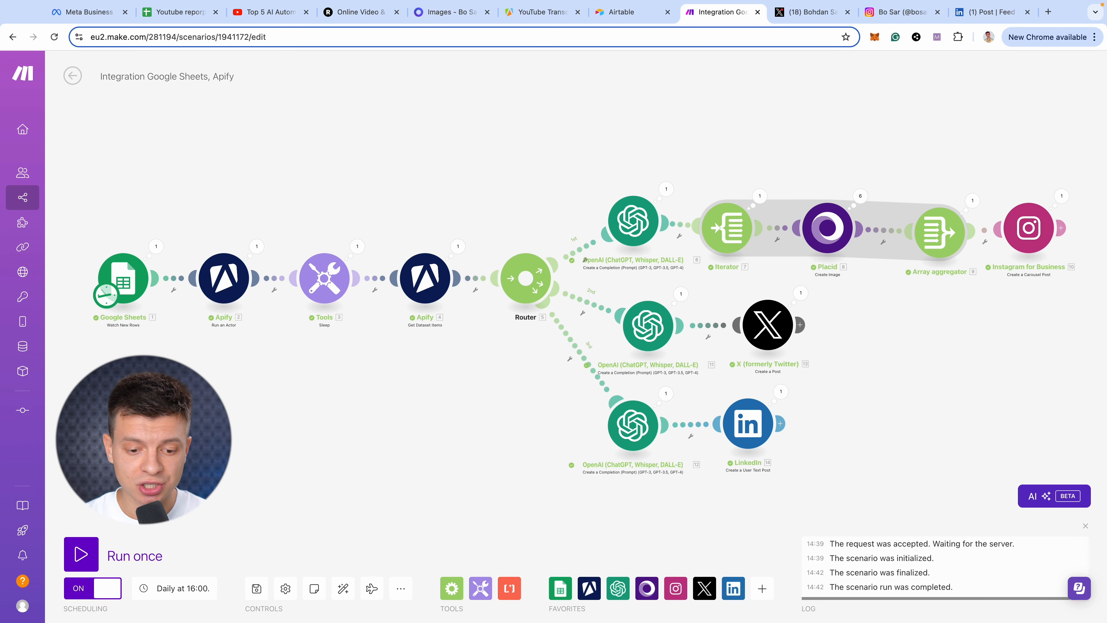
Review the YouTube links in the Google Sheet and the prompt messages in the LinkedIn branch's OpenAI module.
click(164, 12)
scroll(149, 346, up, 10)
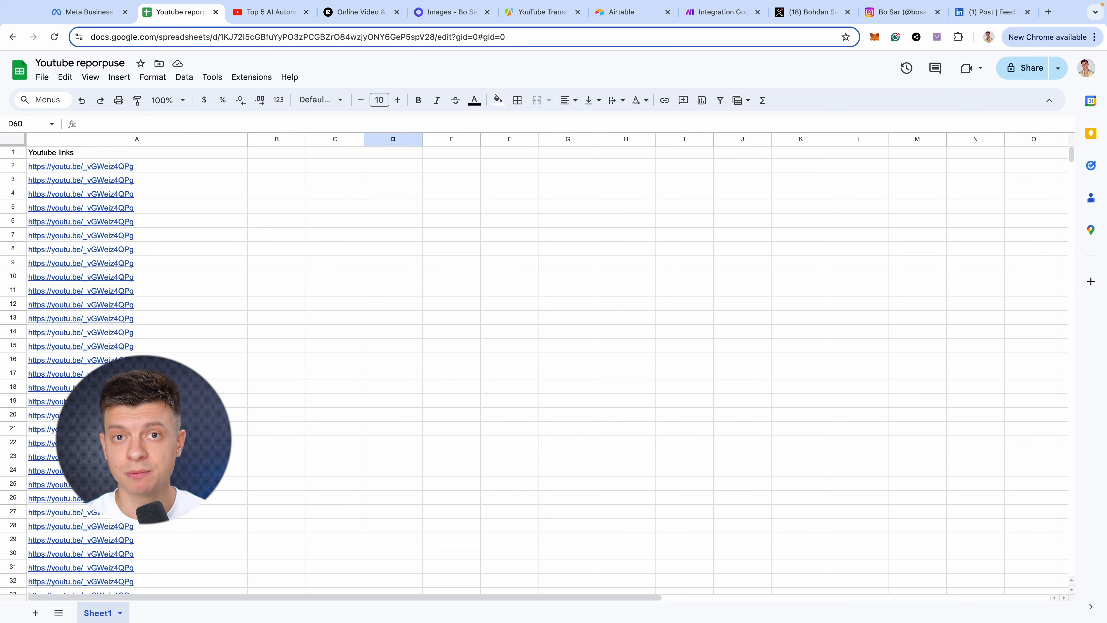
click(633, 436)
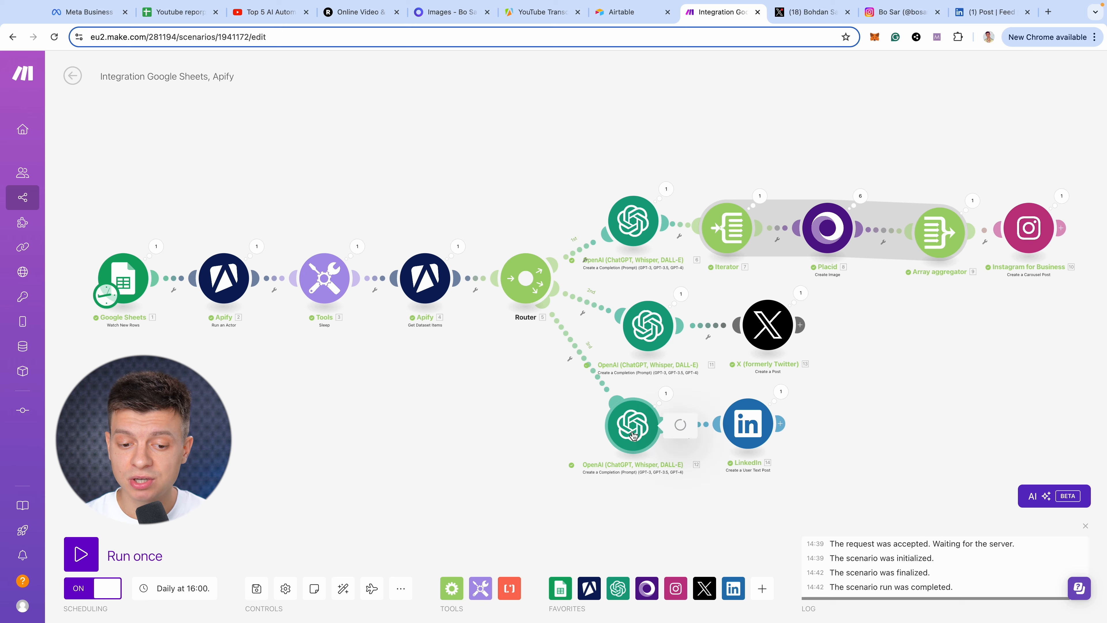
scroll(819, 408, down, 5)
scroll(820, 408, down, 8)
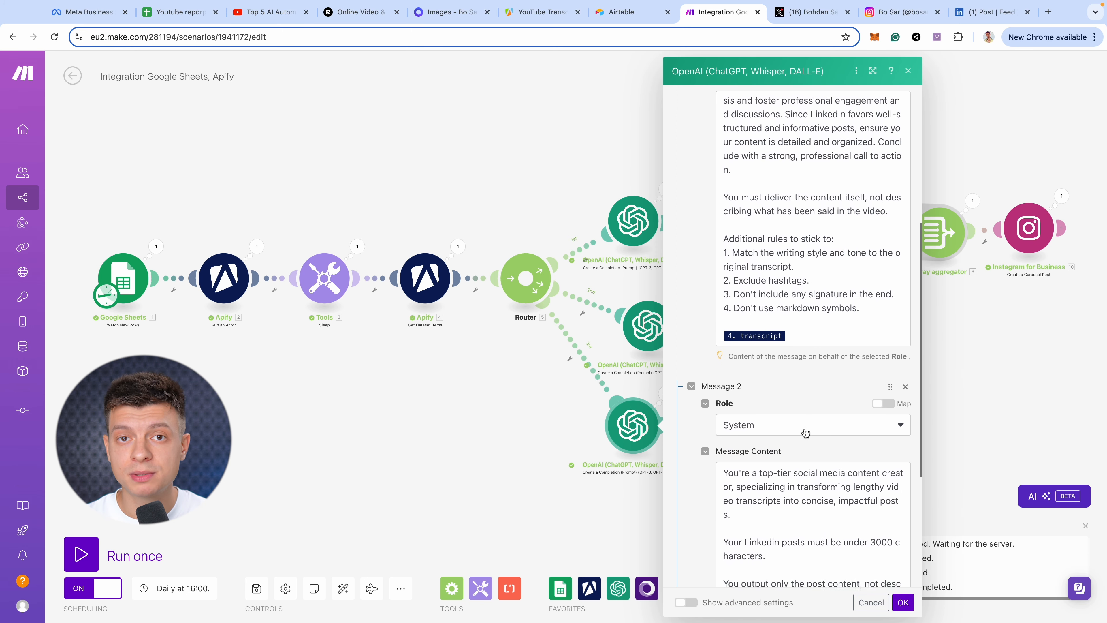
scroll(800, 379, up, 8)
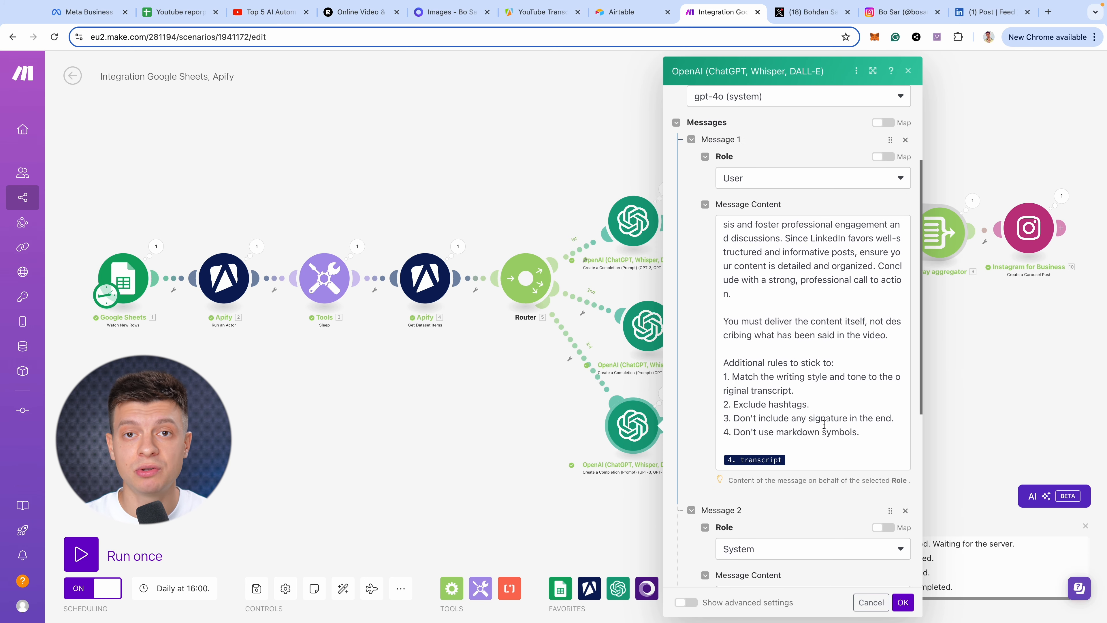
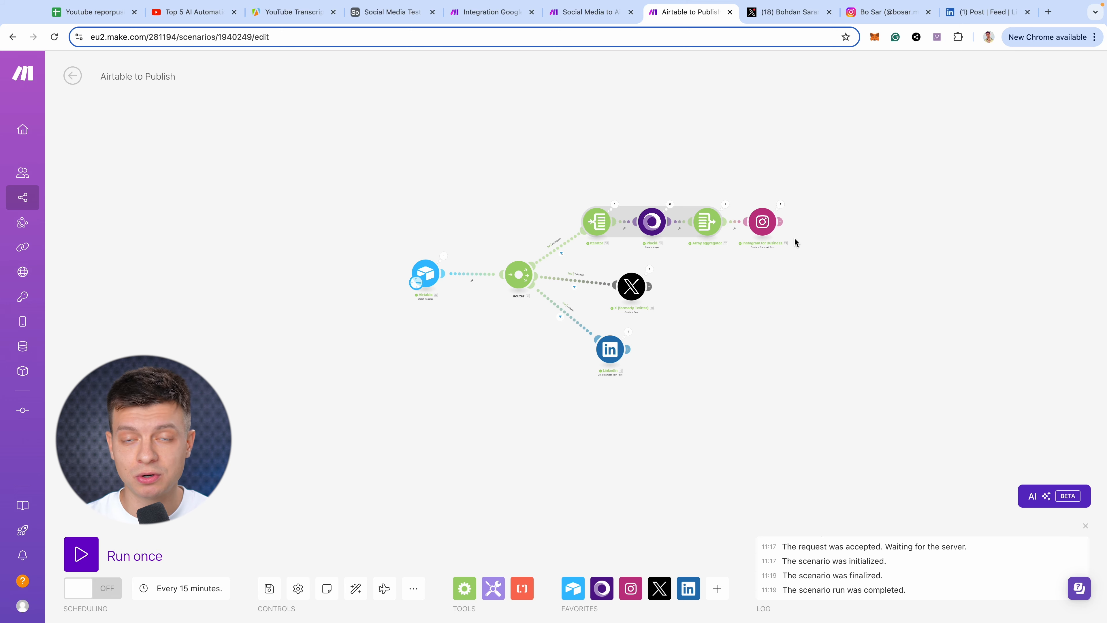
Switch to Airtable, create a new base from scratch and name it "Social Media Tutorial".
click(583, 13)
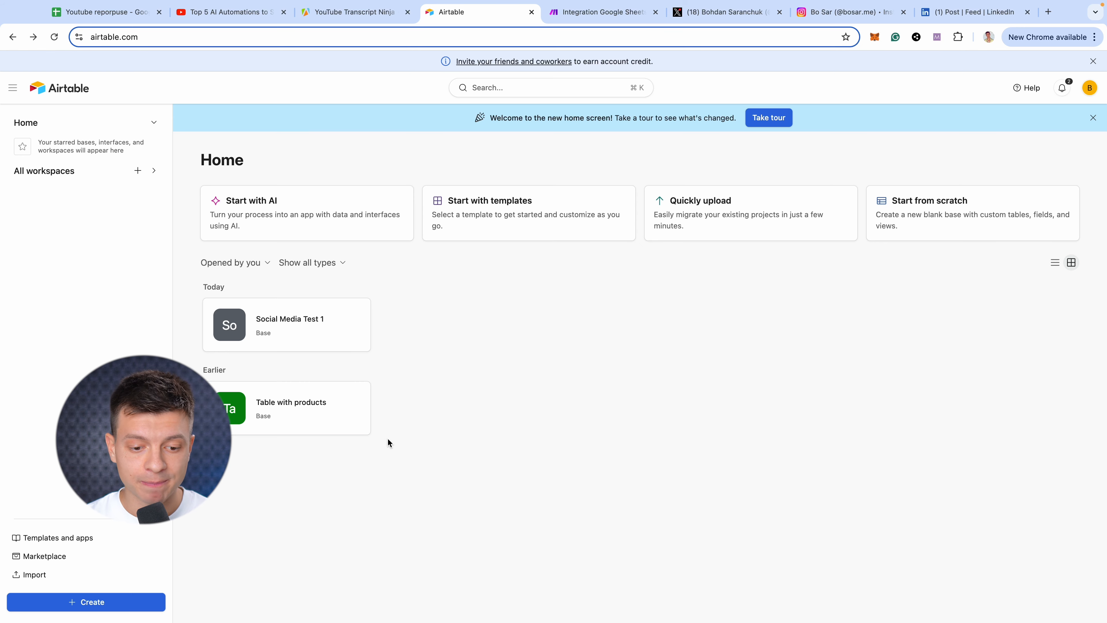
click(89, 604)
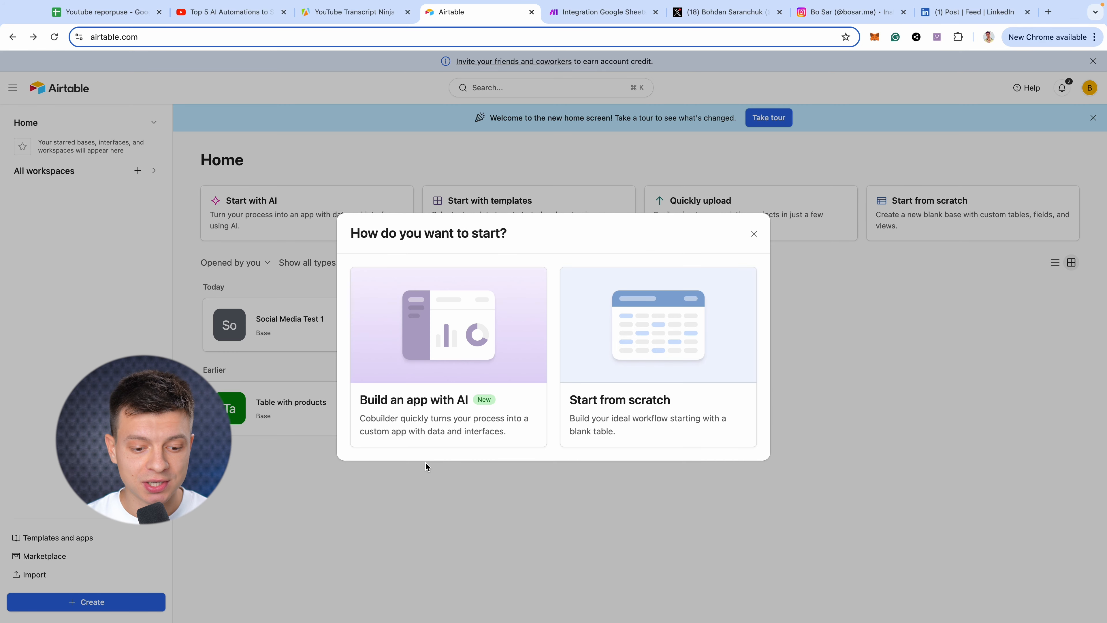
click(628, 367)
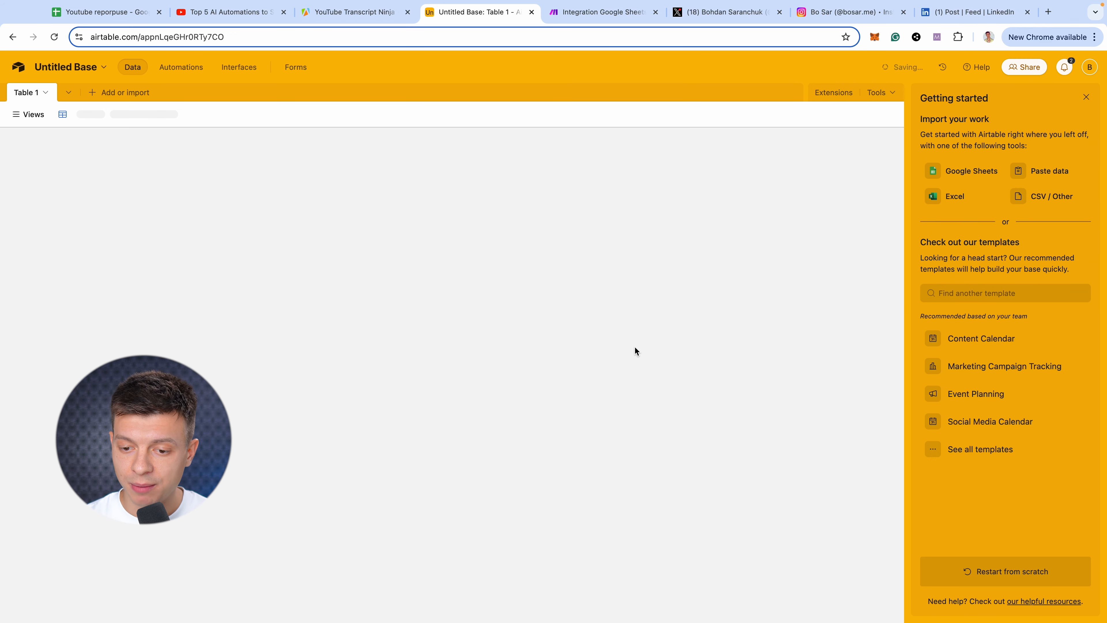
click(1085, 100)
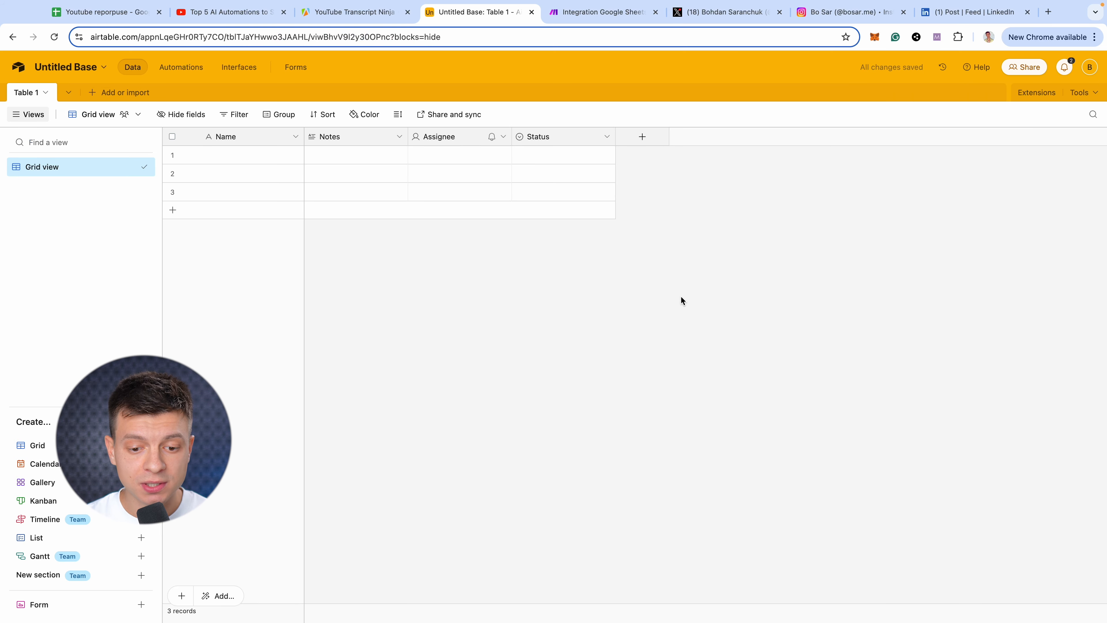
click(65, 67)
text(Socia)
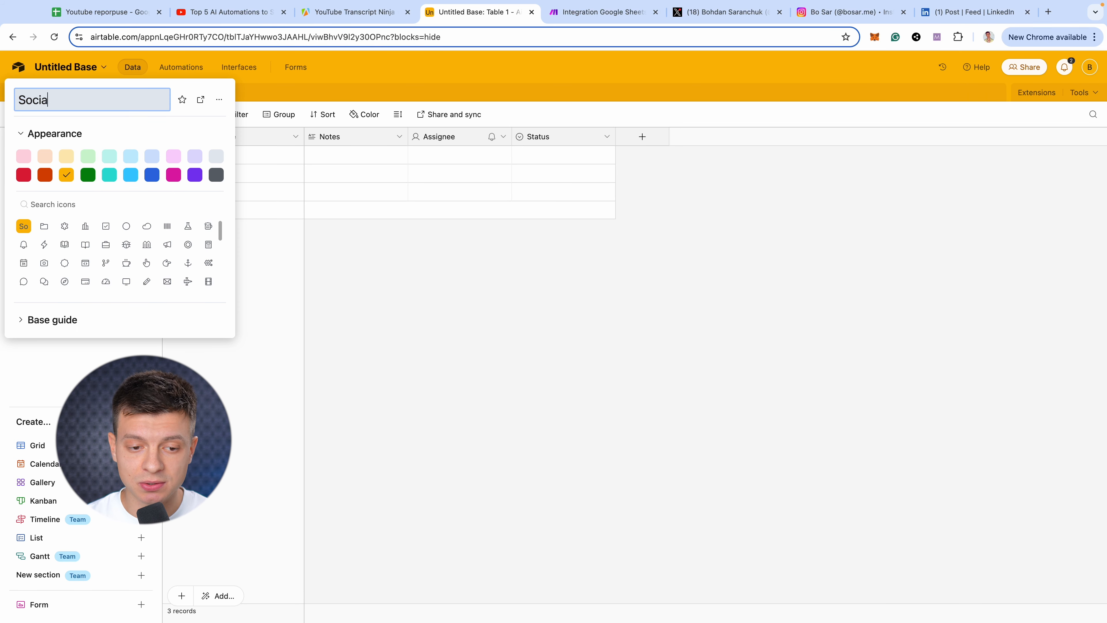
text(l Media Tutorial)
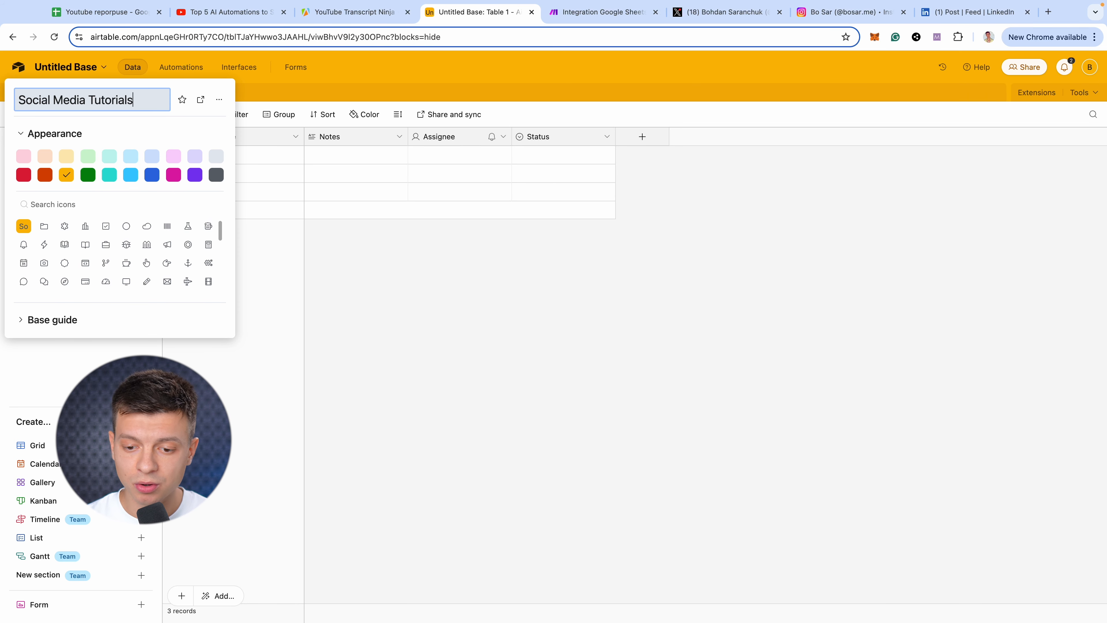
key(Return)
Rename the table Table 1 as "Social Media".
click(42, 99)
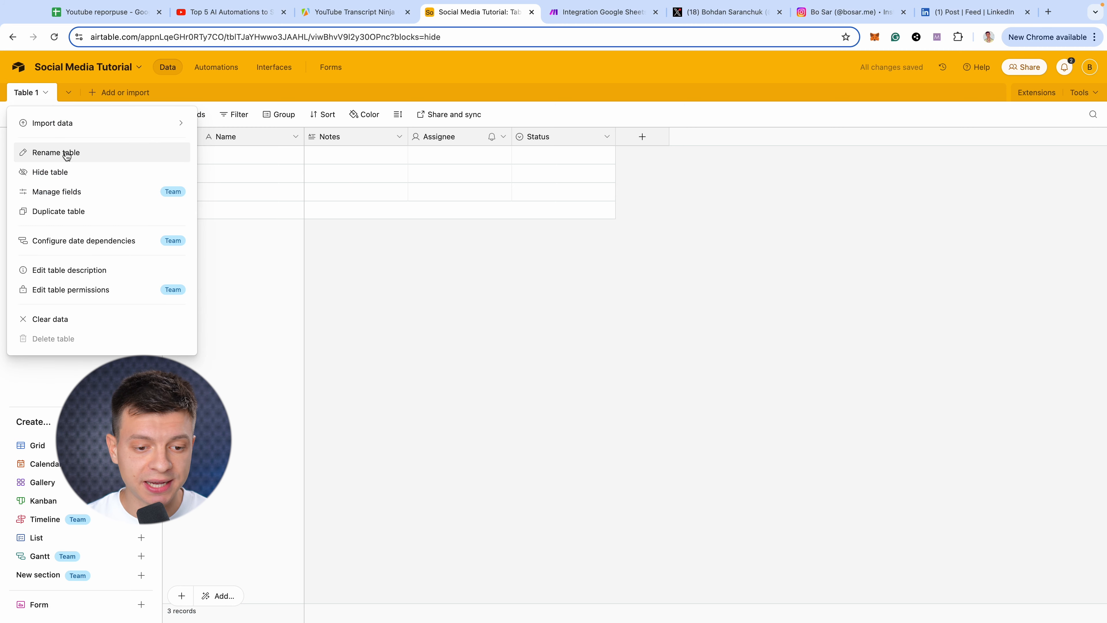
click(52, 151)
text(Social Media)
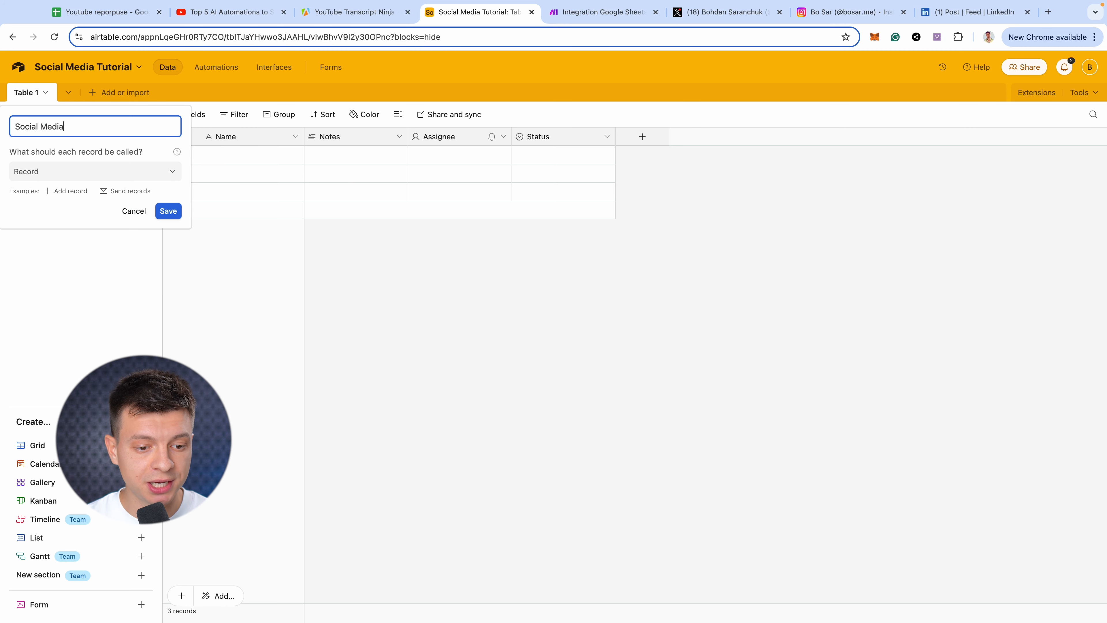
key(Return)
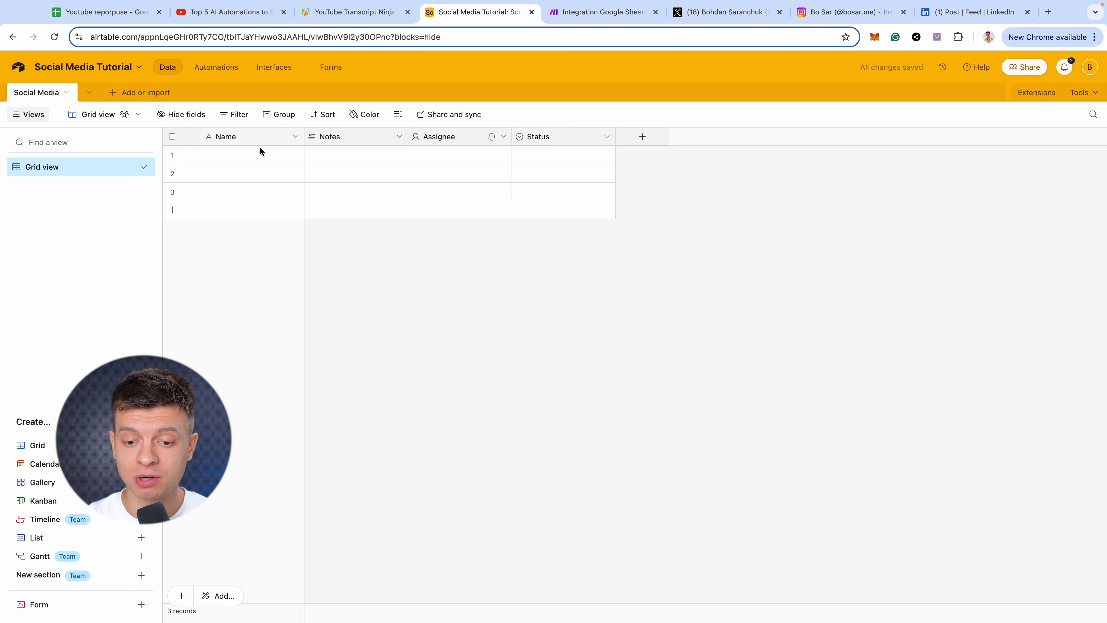
Rename the primary Name field as "Post ID" and change its type to Autonumber.
right_click(230, 136)
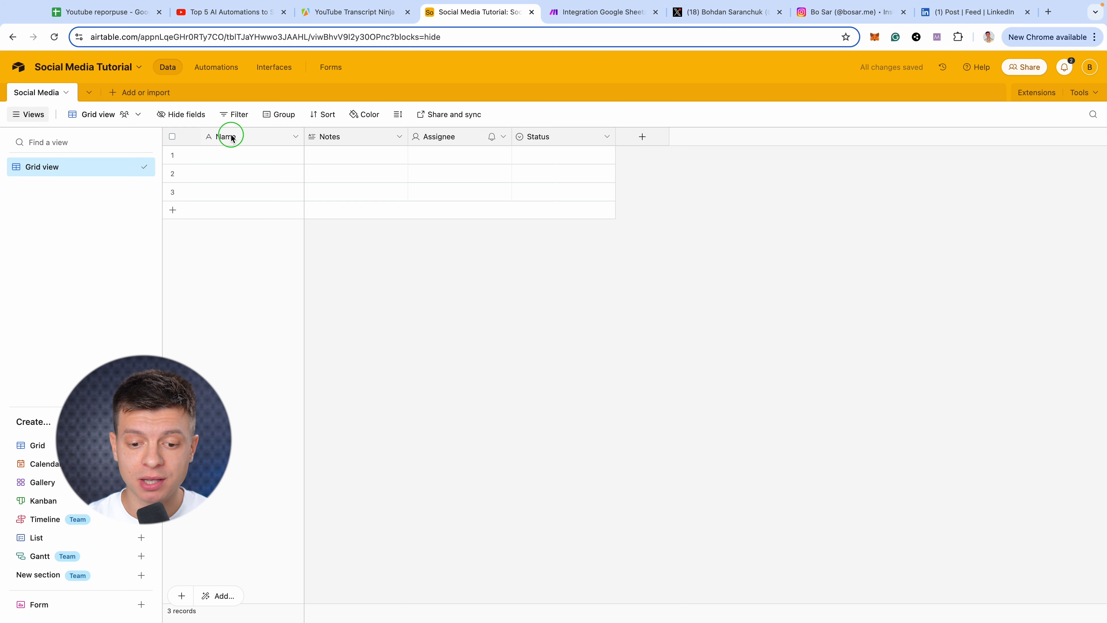
click(246, 162)
text(Post ID)
click(334, 231)
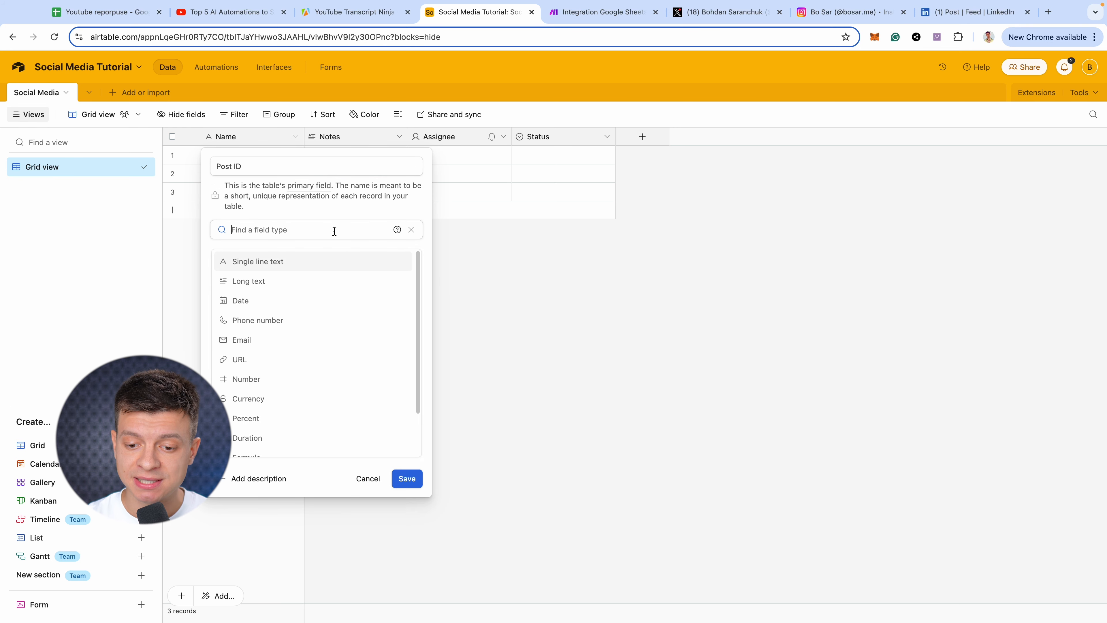
scroll(297, 340, down, 2)
click(266, 425)
click(406, 291)
Rename the Notes field as "Content" and keep its type as Long text.
double_click(374, 138)
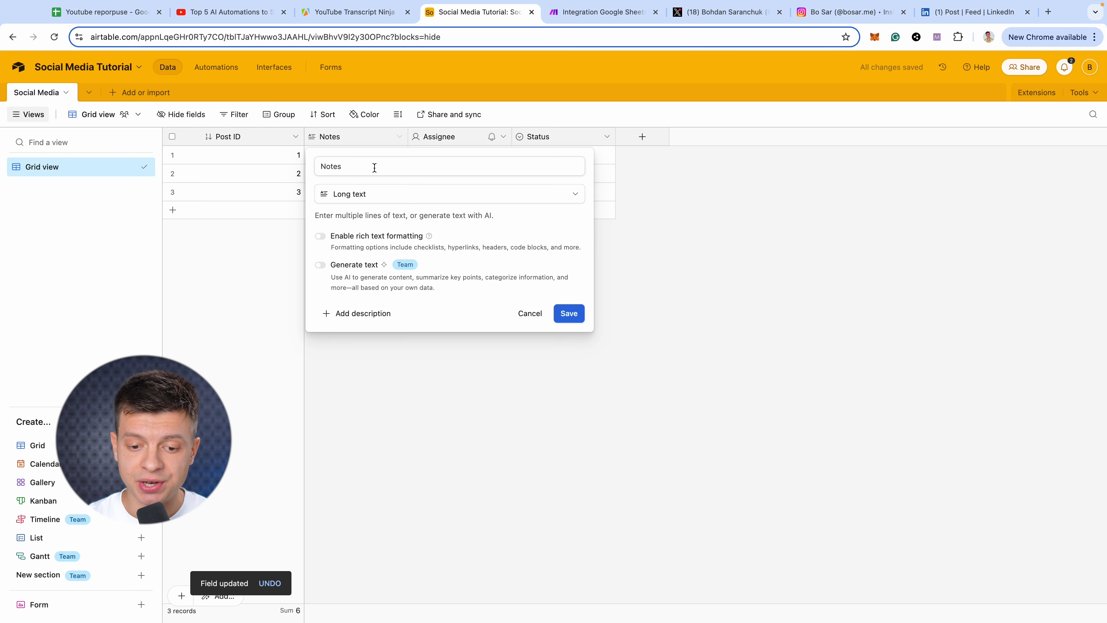
drag(360, 164, 289, 162)
text(Conten)
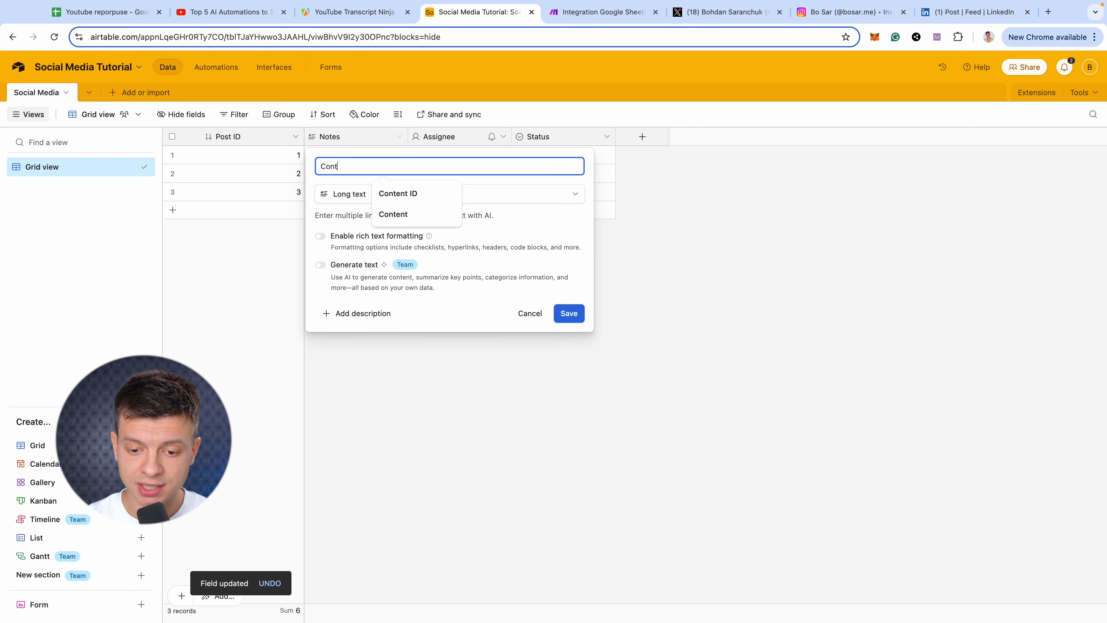
text(t)
click(387, 194)
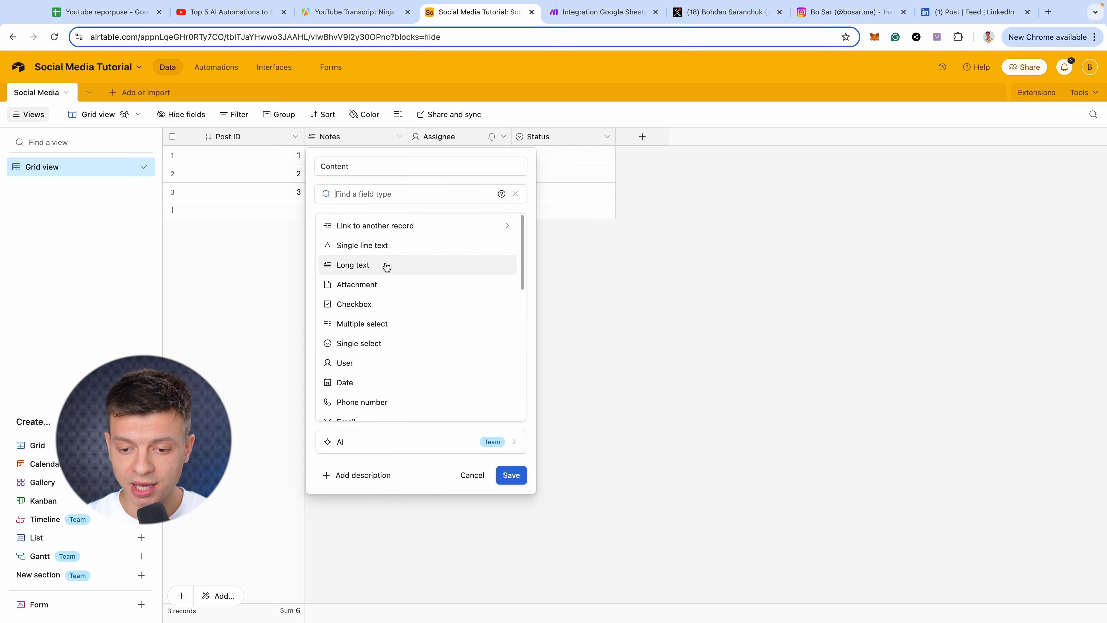
click(386, 266)
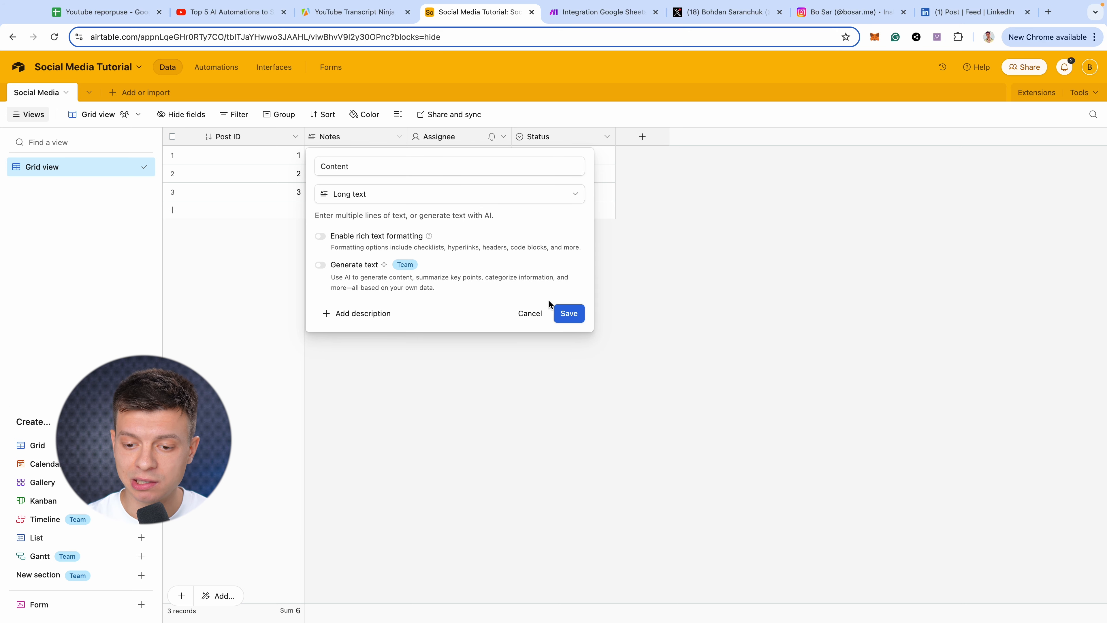
click(568, 314)
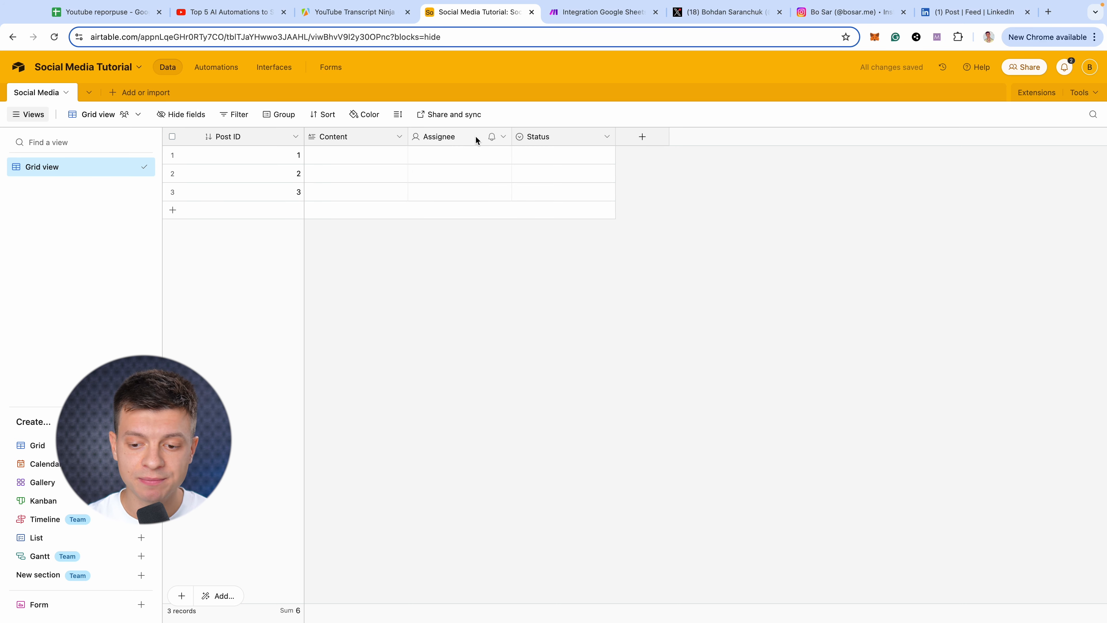
Delete the Assignee and Status fields from the Social Media table.
right_click(463, 134)
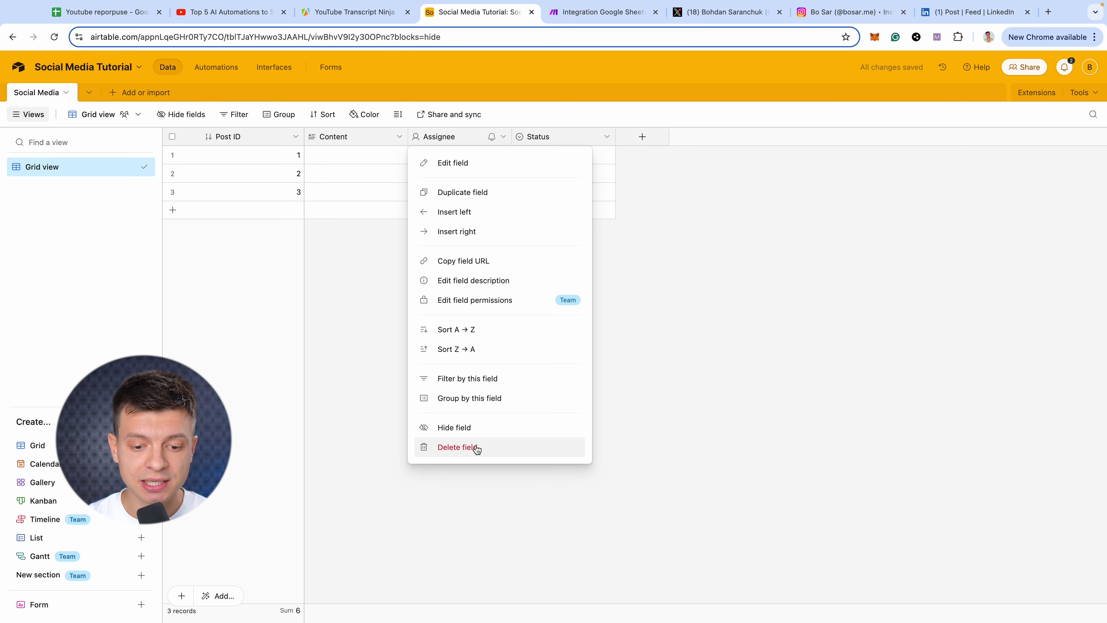
click(478, 446)
right_click(463, 136)
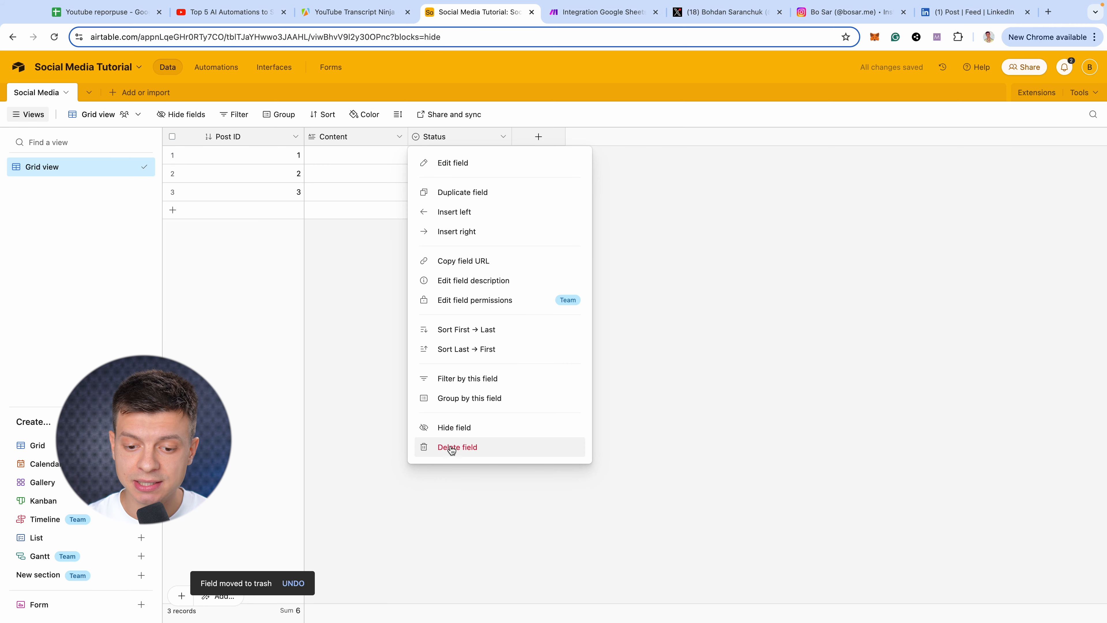
click(463, 353)
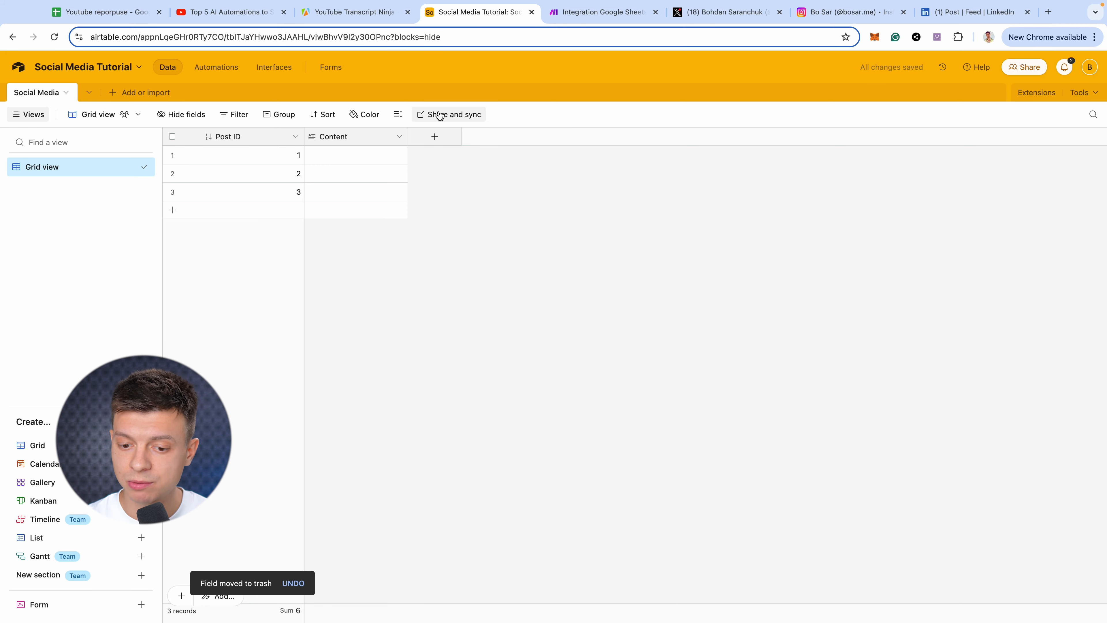
Add a single select field named "Platform" with the options Instagram, Twitter/X and Linkedin.
click(435, 136)
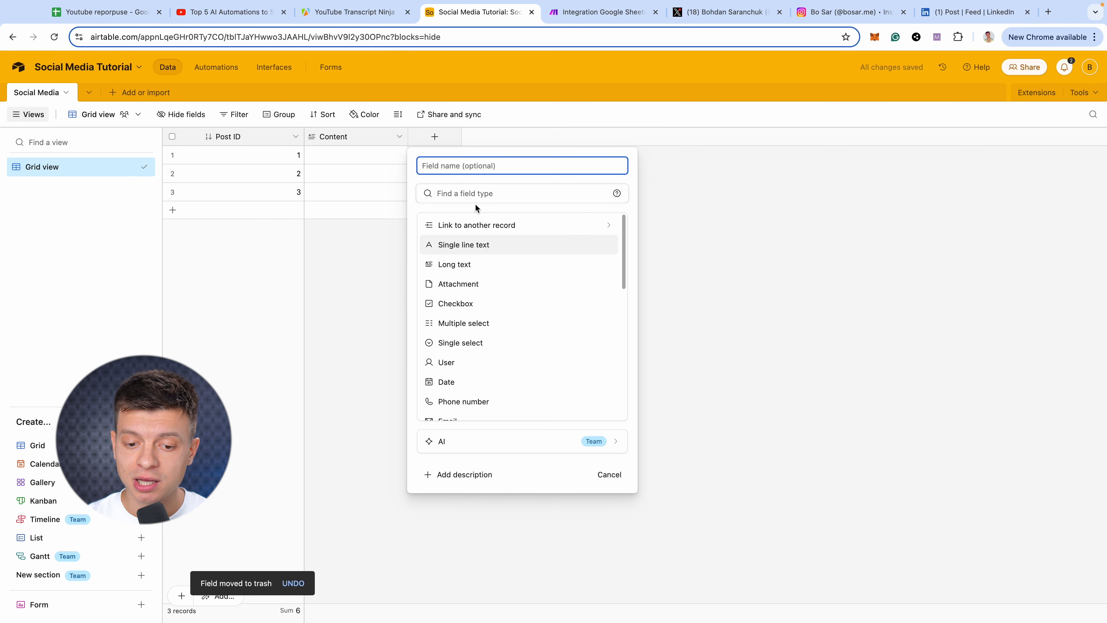
text(Platform)
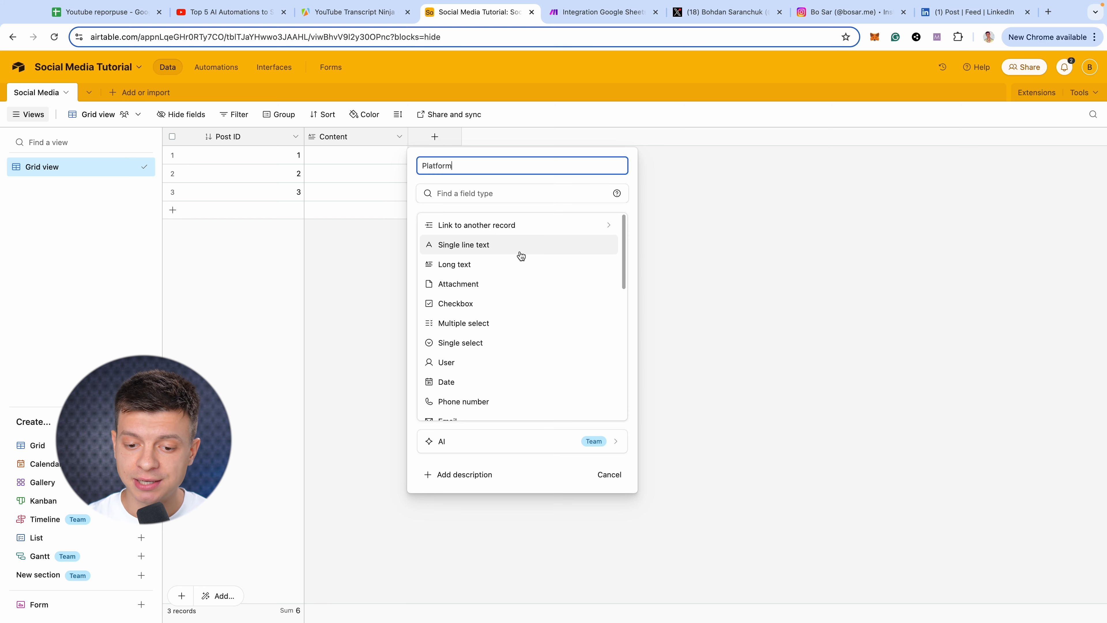
click(509, 344)
click(491, 299)
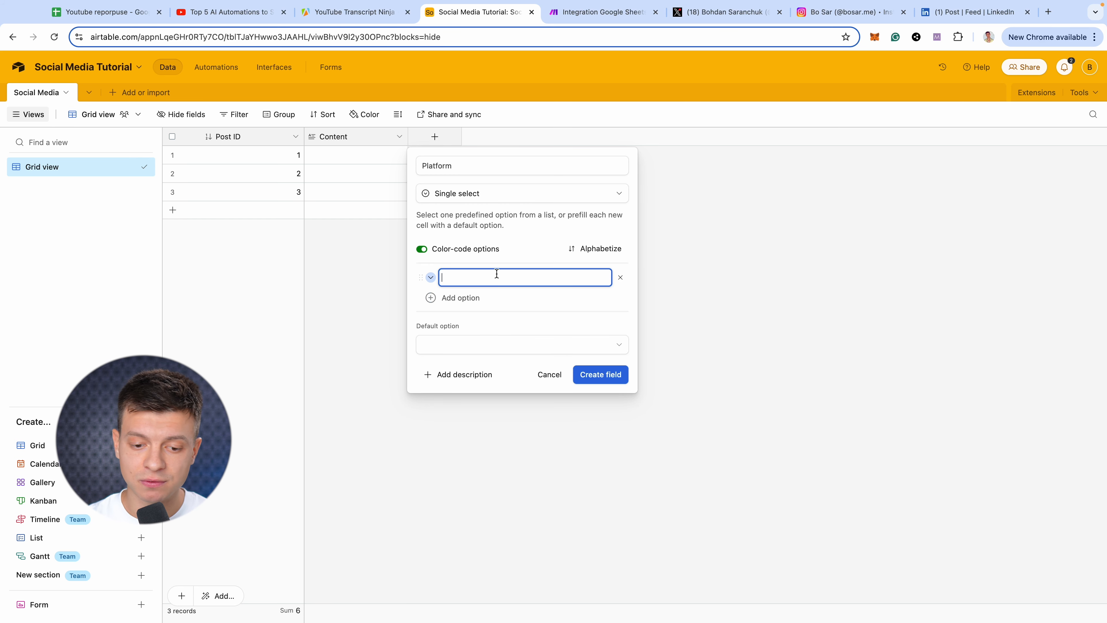
text(Instagram)
key(Return)
text(Twitter)
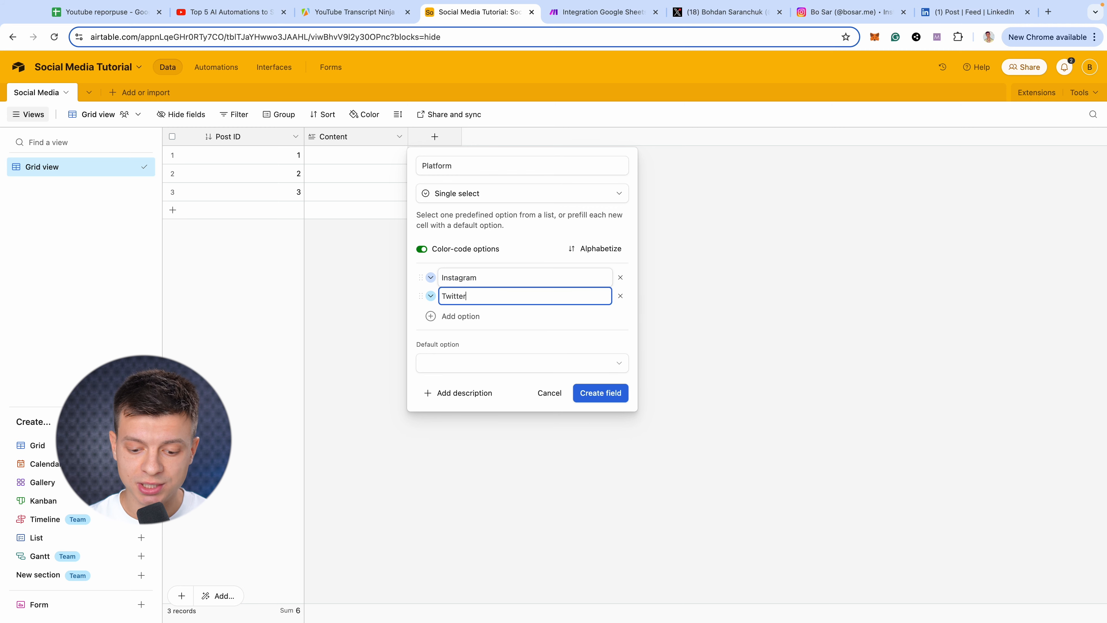
text(/X)
key(Return)
text(Linkedin)
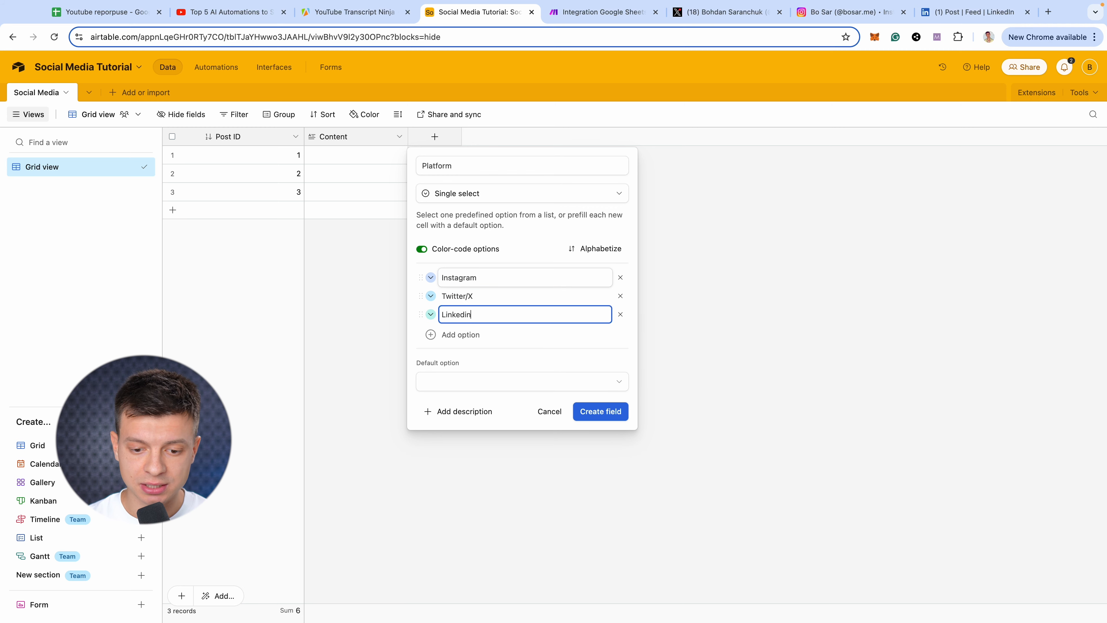
Add a single select field named "Type" with two options, the first being Image.
click(540, 137)
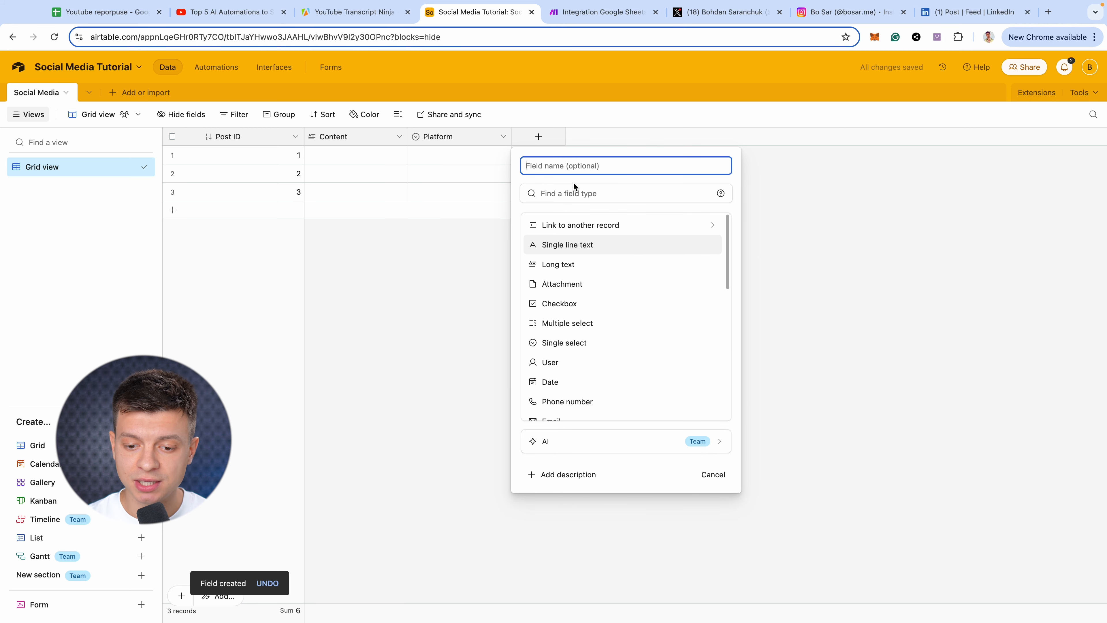
text(Type)
click(610, 198)
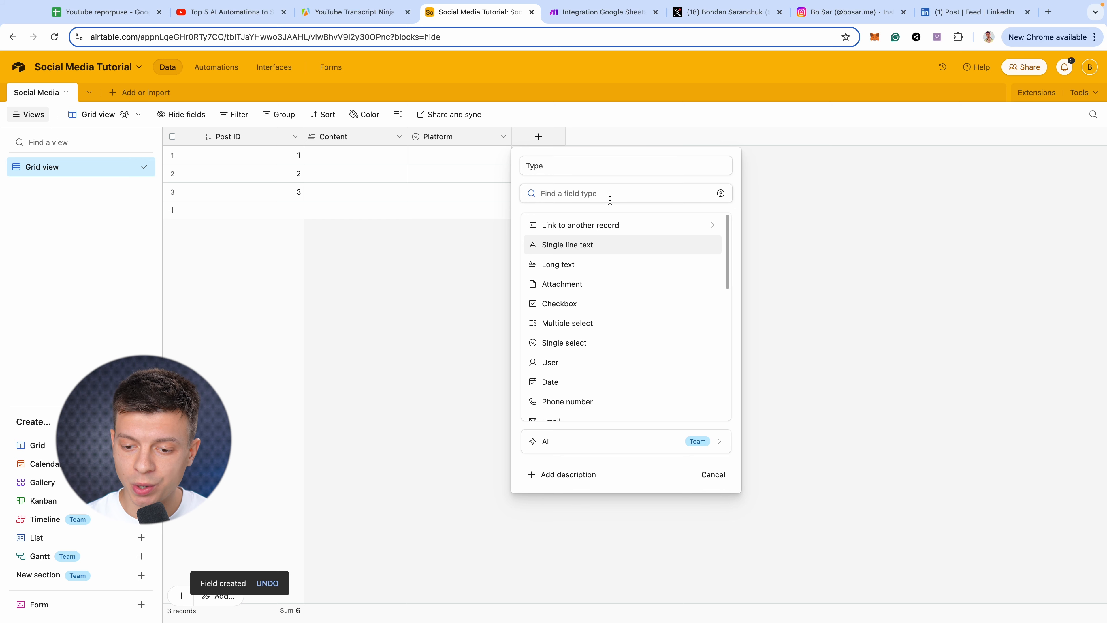
click(571, 342)
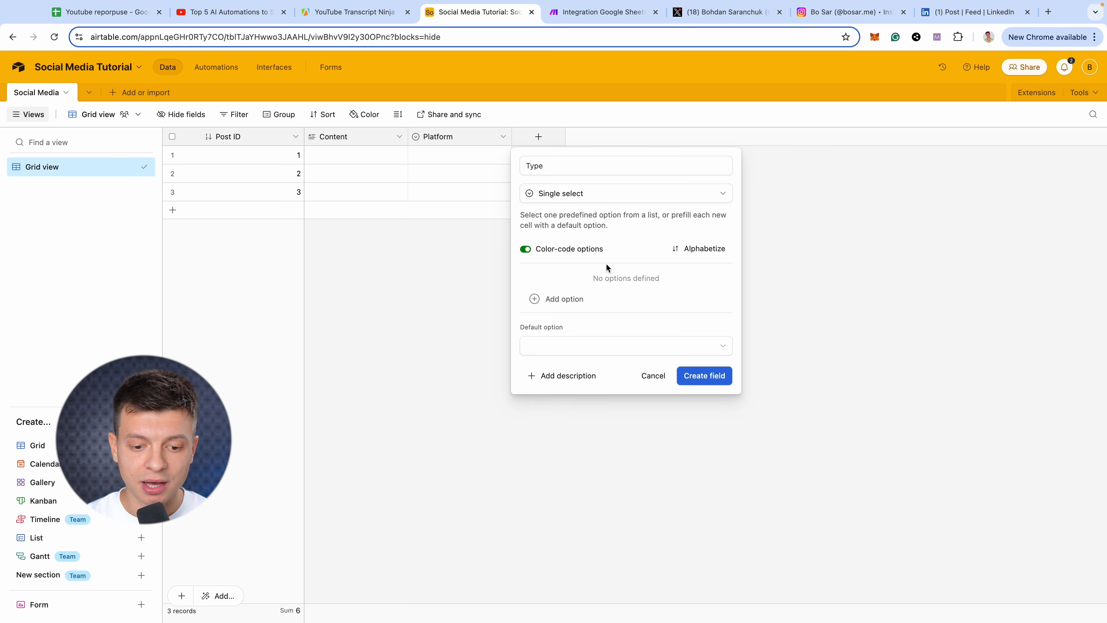
click(597, 298)
text(Image)
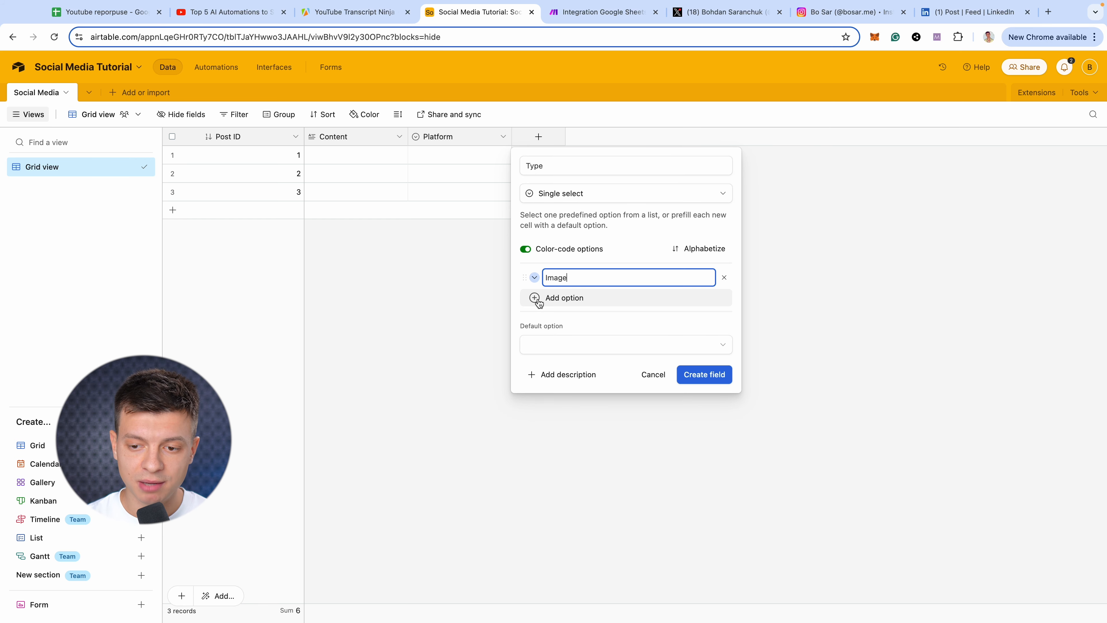
key(Return)
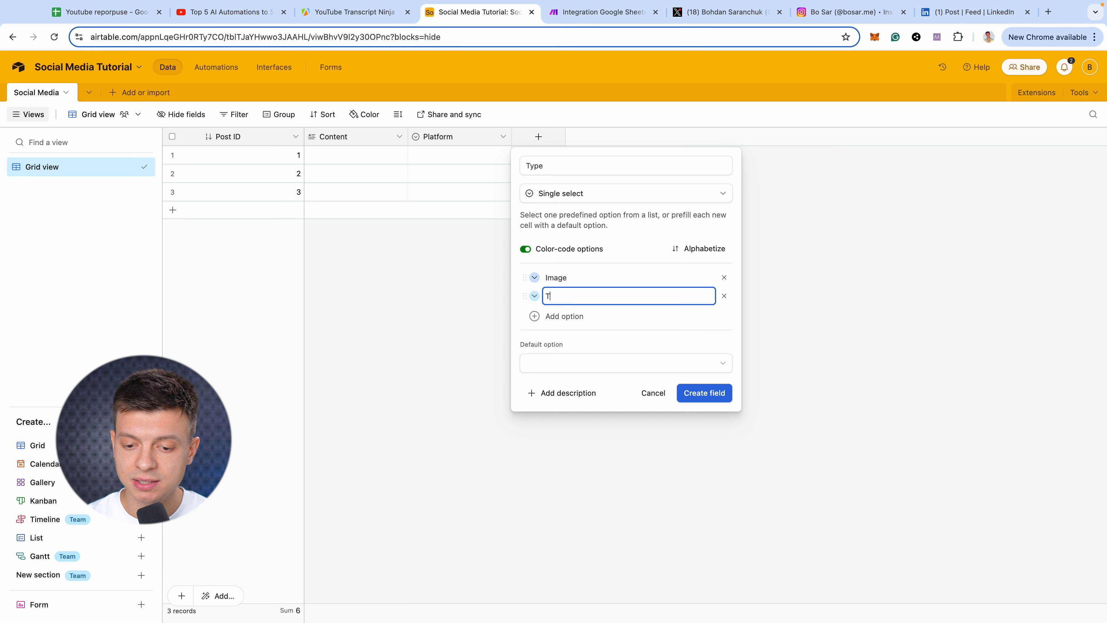
click(720, 401)
Add a single select field named "Status" with the options Review, Approved and Published.
click(642, 136)
text(Status)
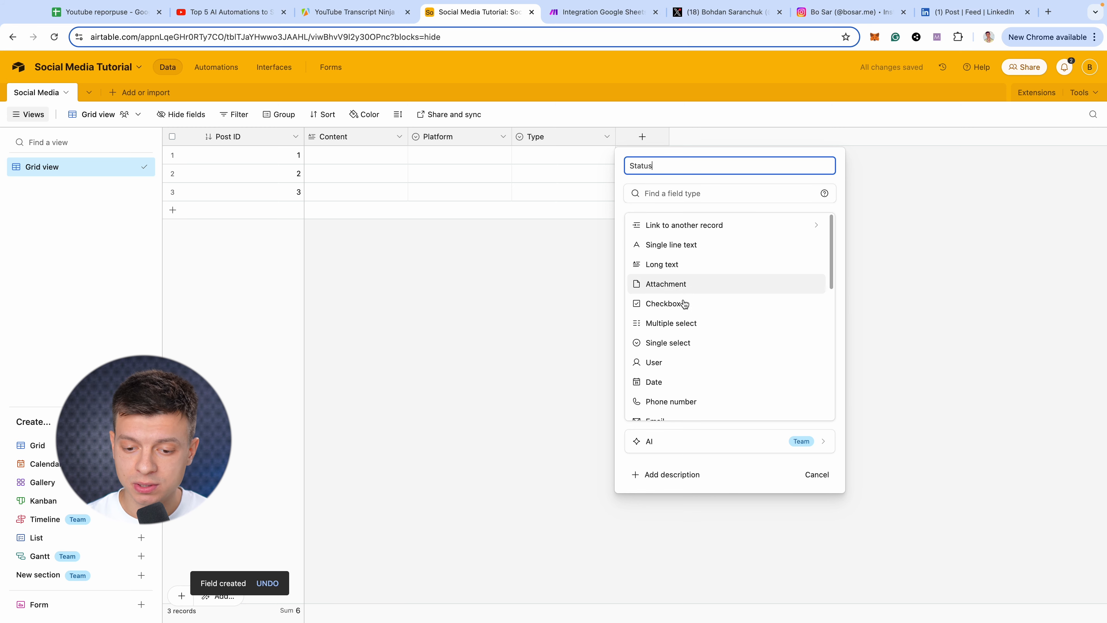
click(704, 342)
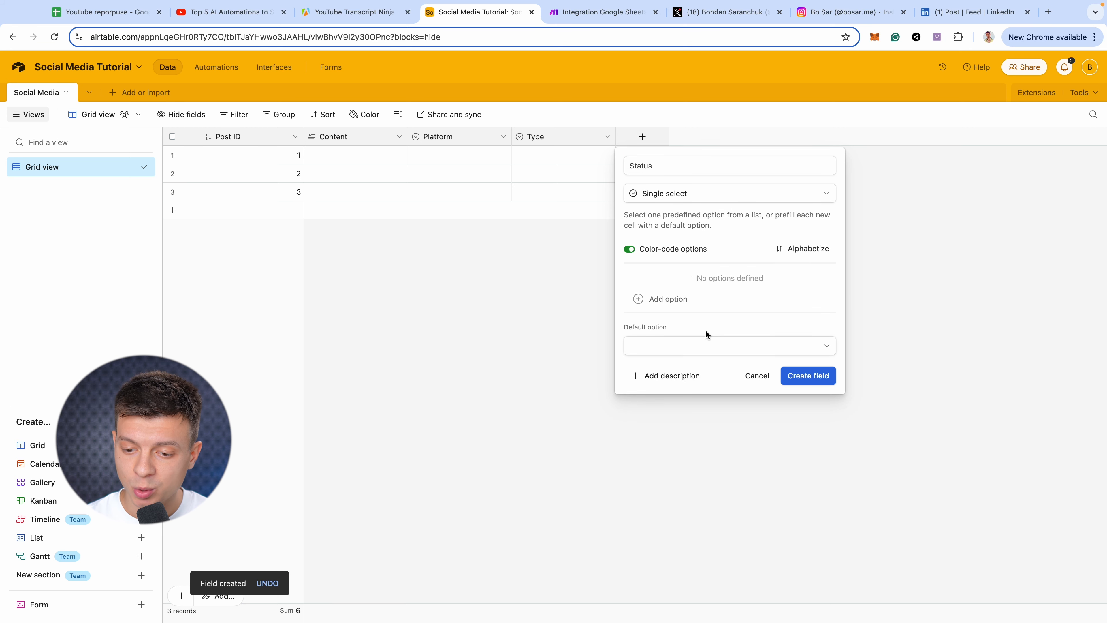
click(665, 290)
text(Review)
key(Return)
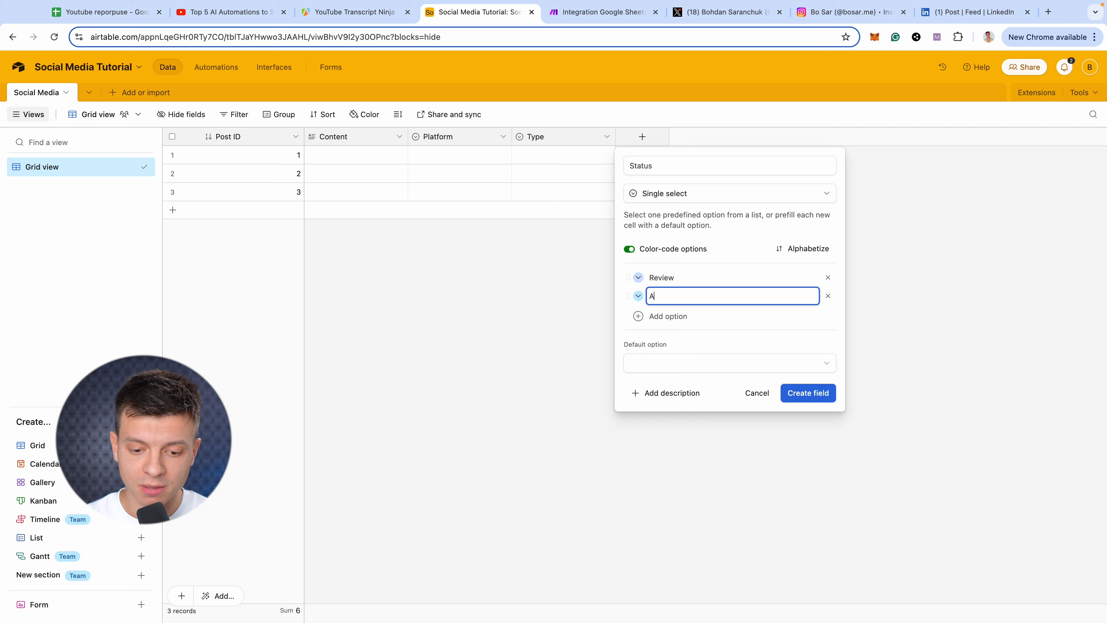
text(Approve)
text(d)
key(Return)
text(Published)
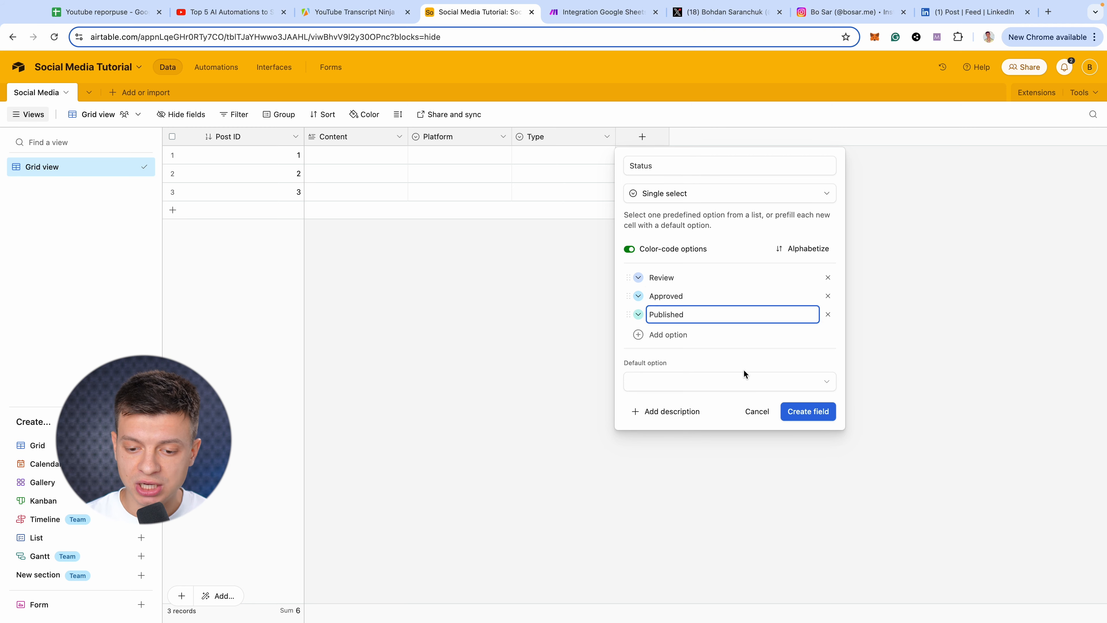
click(806, 393)
Add a field named "Created" of the Created time type.
click(750, 137)
text(Cre)
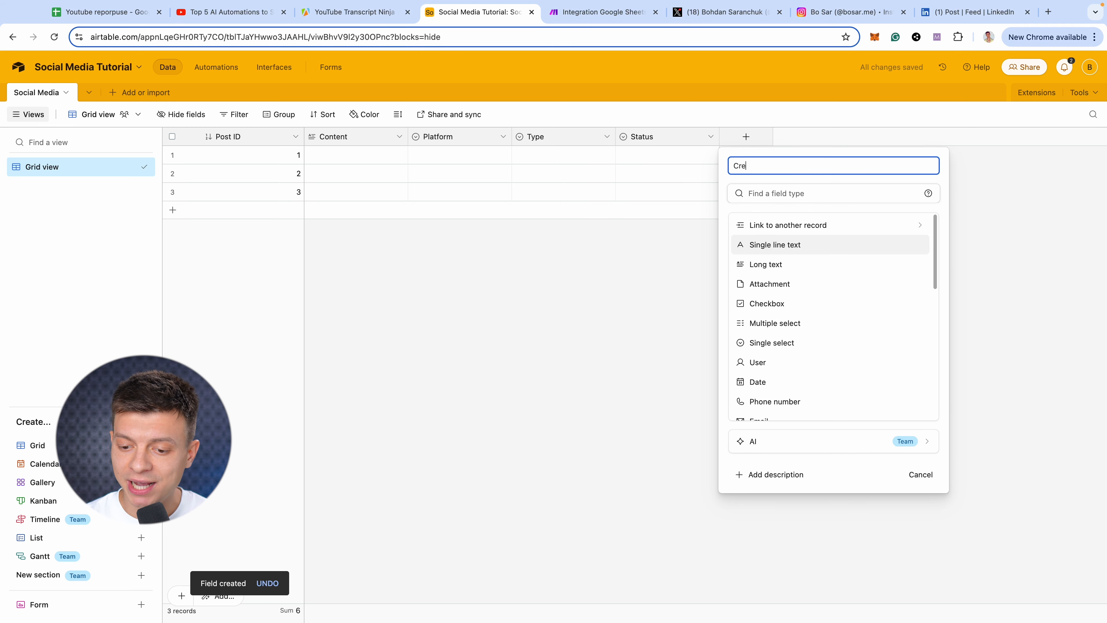
scroll(820, 375, down, 6)
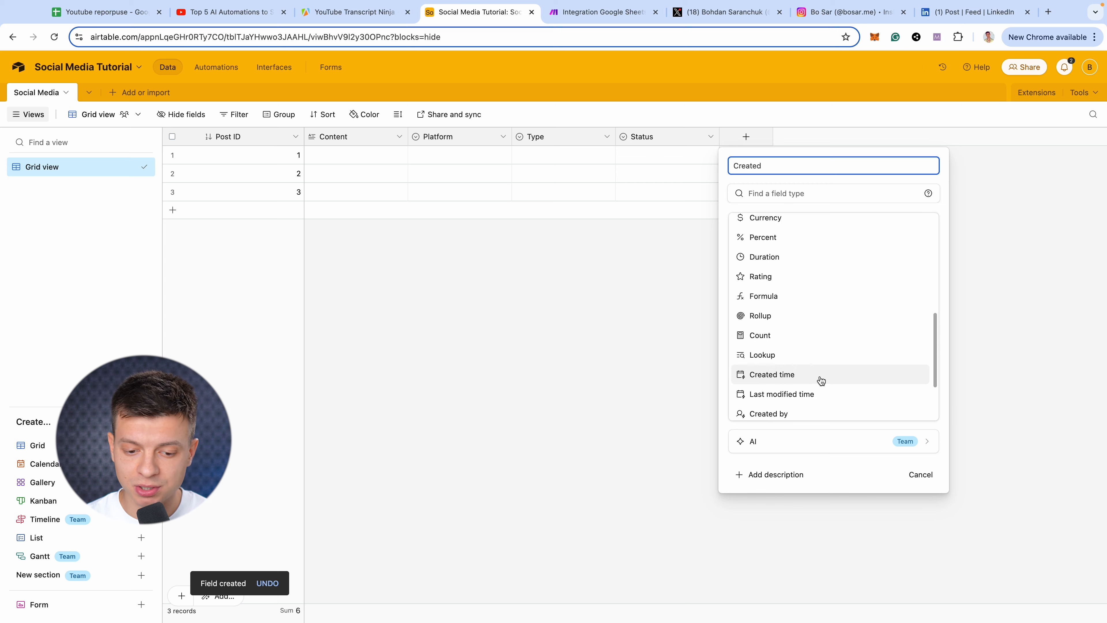
click(820, 373)
click(907, 389)
Add a field named "Last Modified" of the Last modified time type.
click(849, 136)
text(Last Modifi)
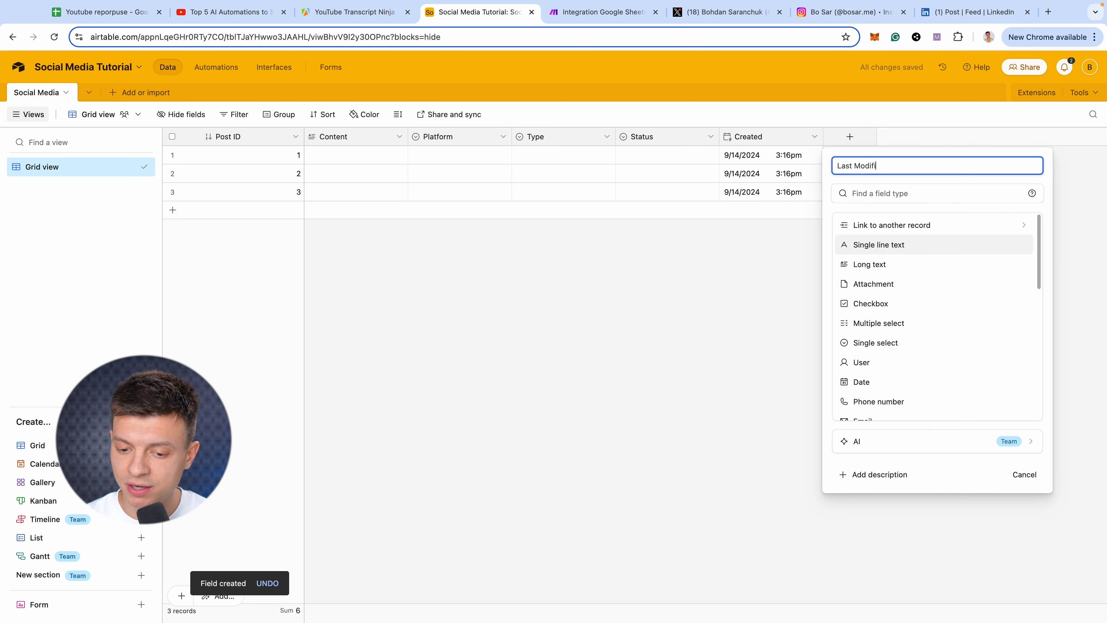
text(ed)
scroll(938, 361, down, 10)
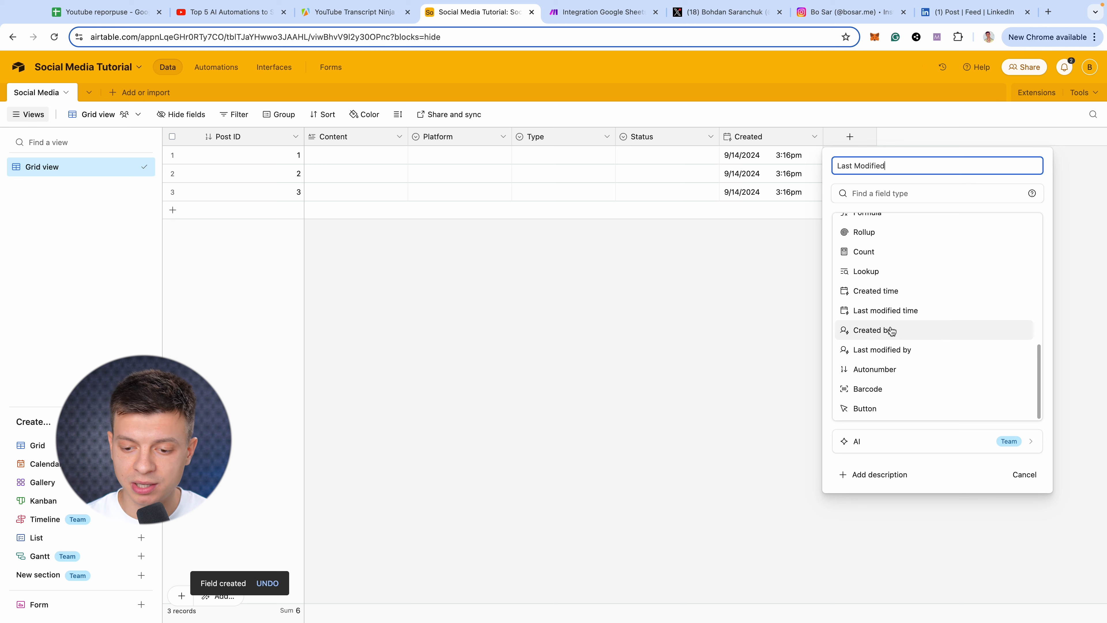
click(896, 310)
click(1015, 321)
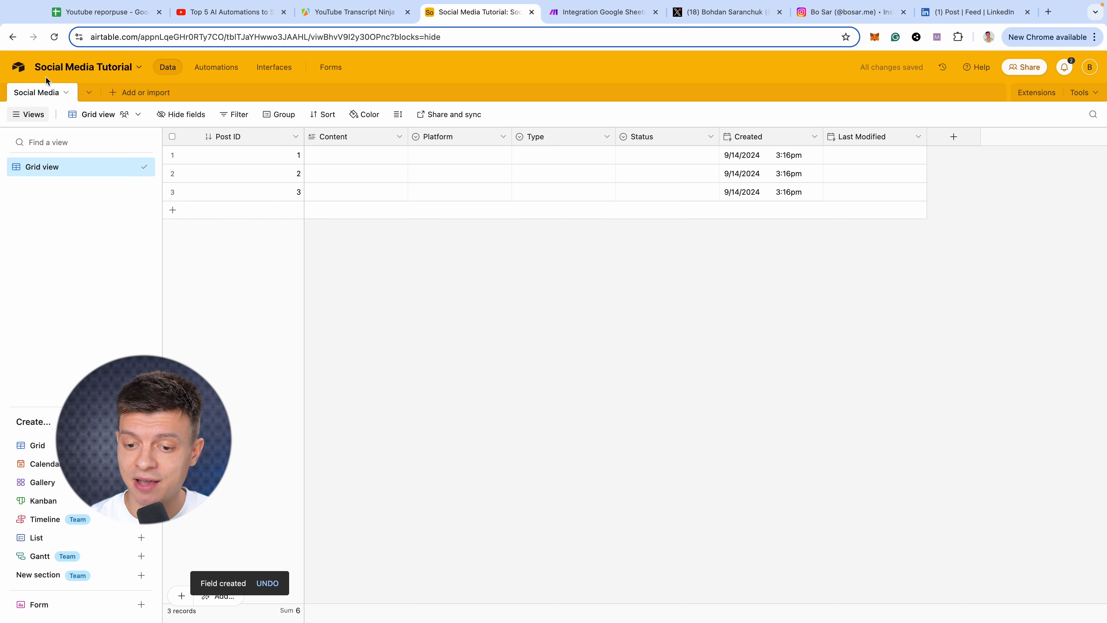
Switch to Make, clone the "Integration Google Sheets, Apify" scenario and rename the copy as "Apify to Airtable".
click(601, 12)
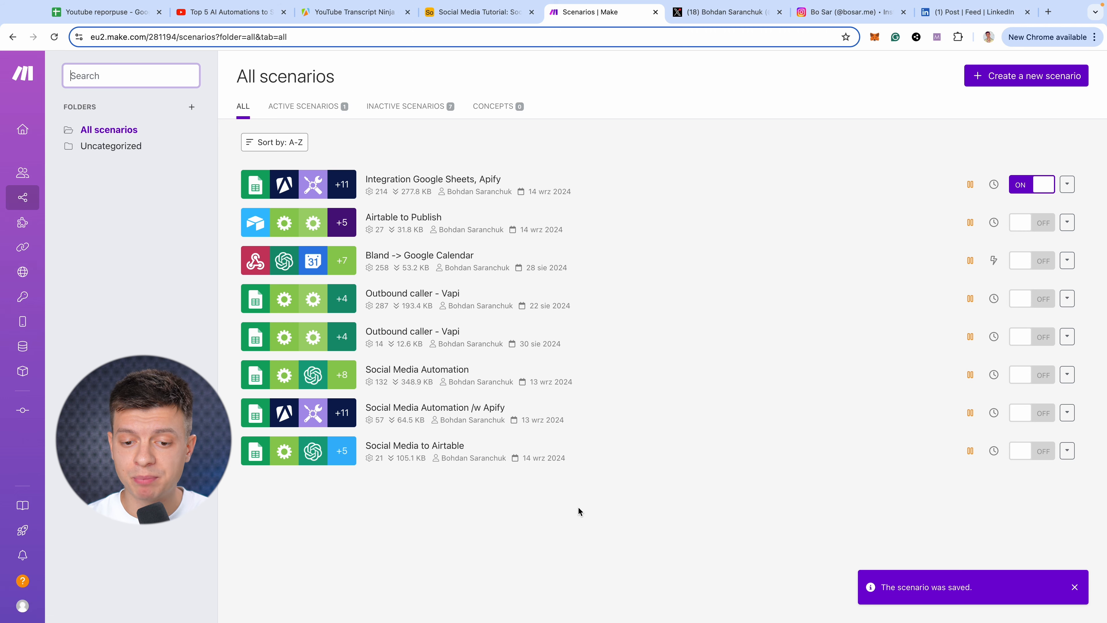
click(1067, 184)
click(1018, 234)
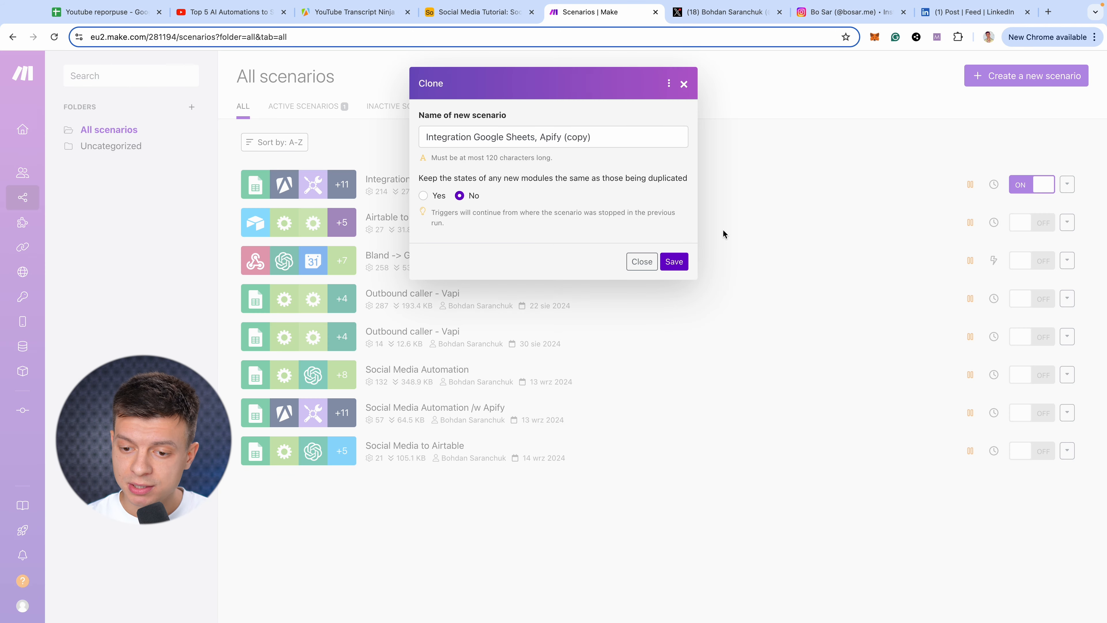
click(674, 262)
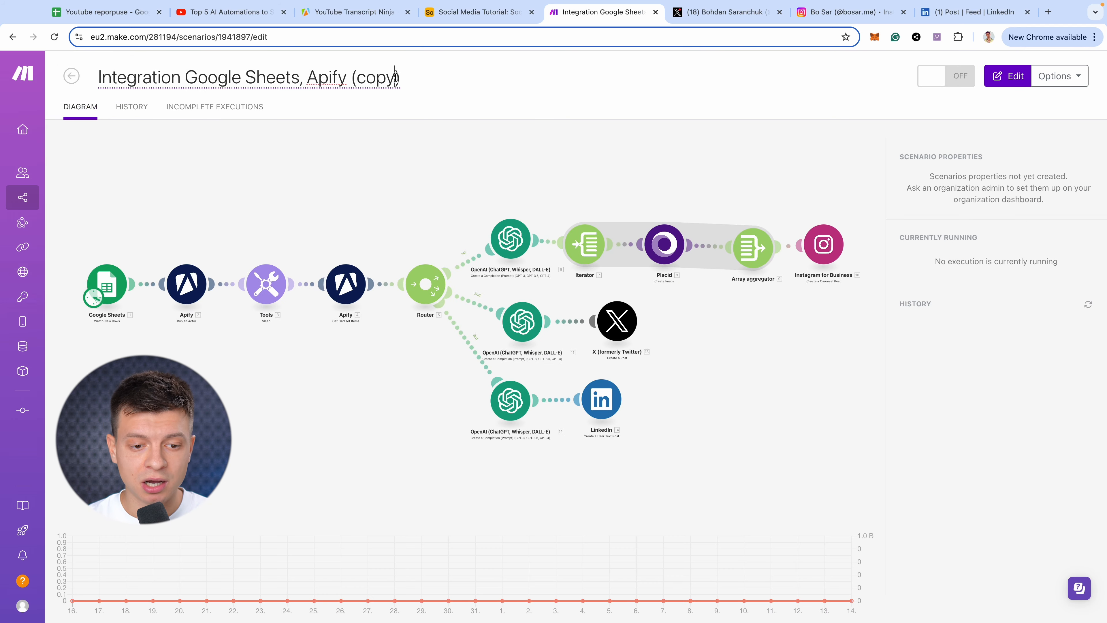
key(ctrl+a)
text(Apify to Airtable)
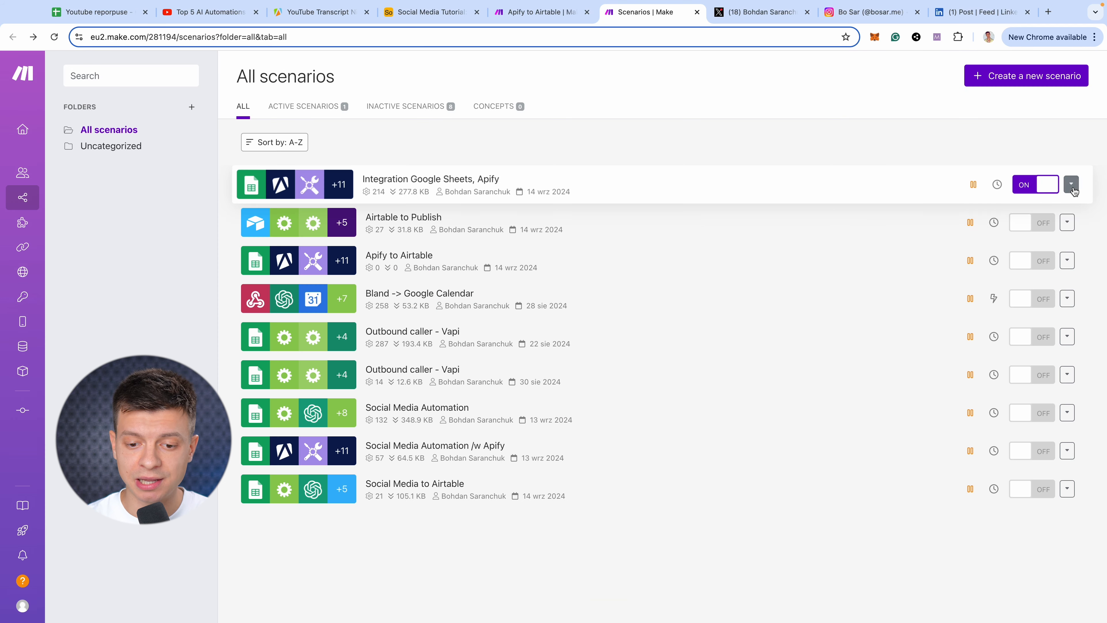
Clone the "Integration Google Sheets, Apify" scenario again, naming the new copy "Airtable to Social Media".
click(1067, 184)
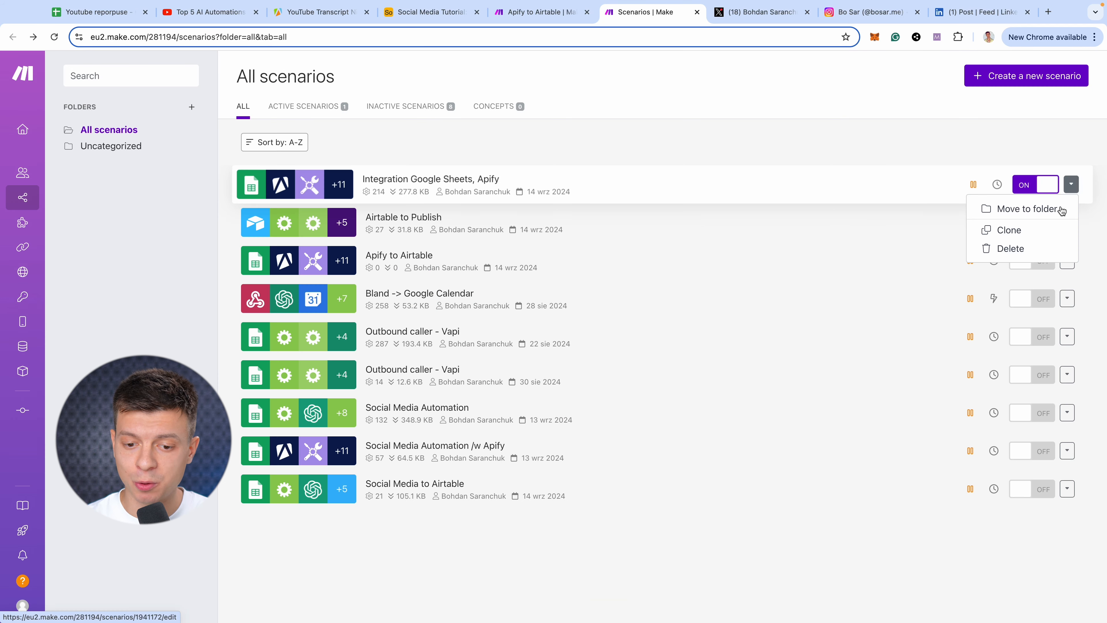
click(1016, 230)
text(Air)
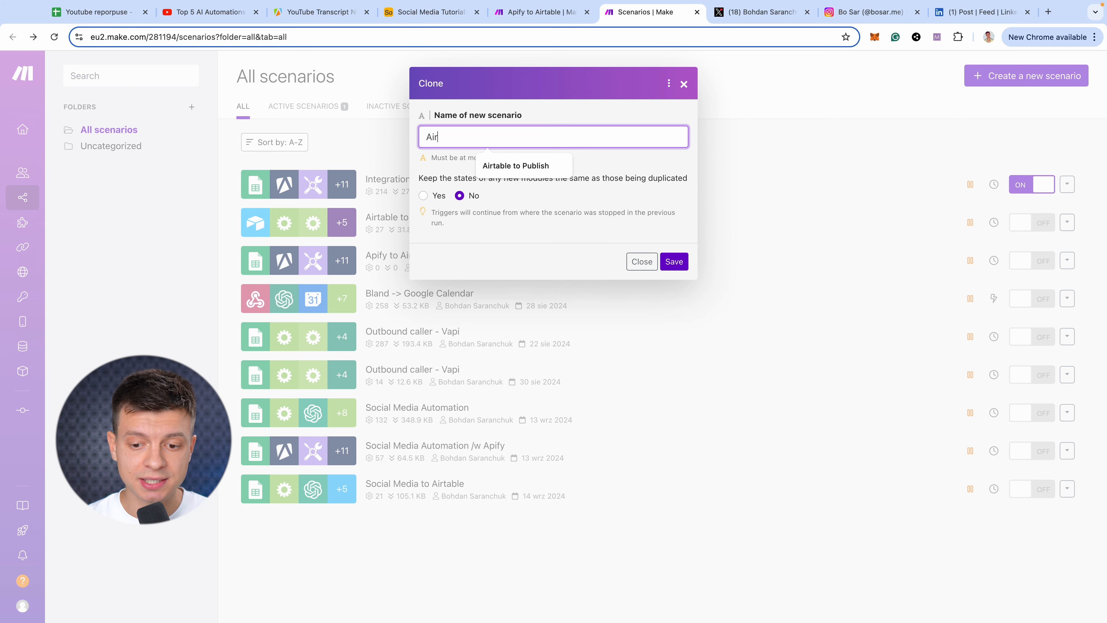
text(table to So)
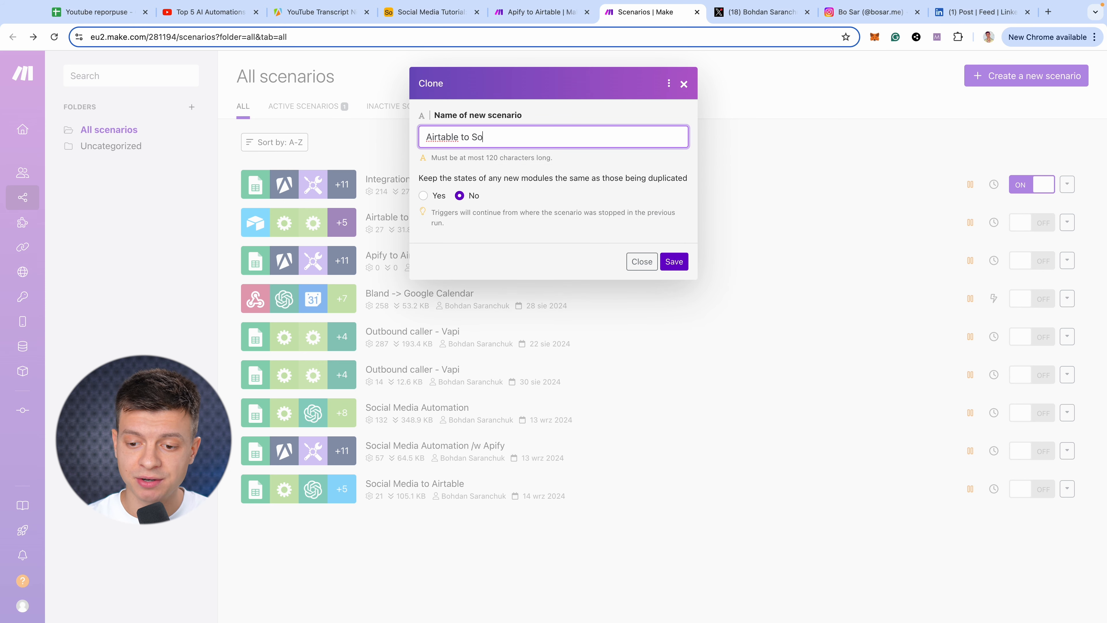
text(cial Media)
click(675, 261)
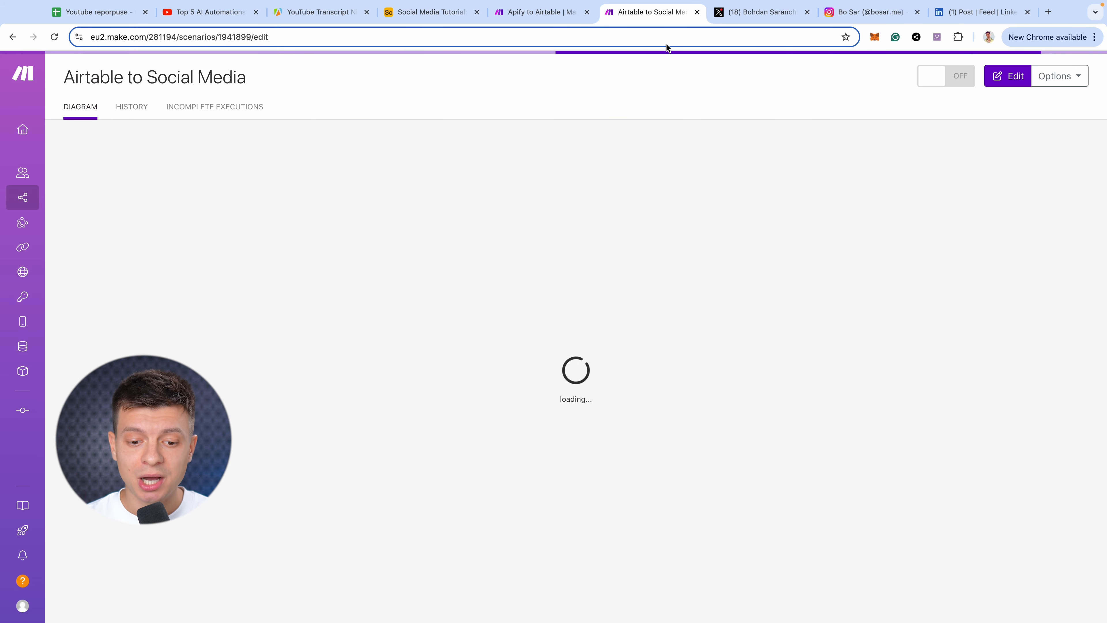
In the "Apify to Airtable" scenario, delete the Iterator, Placid, Array aggregator, Instagram, X and LinkedIn modules after the three OpenAI modules.
click(541, 12)
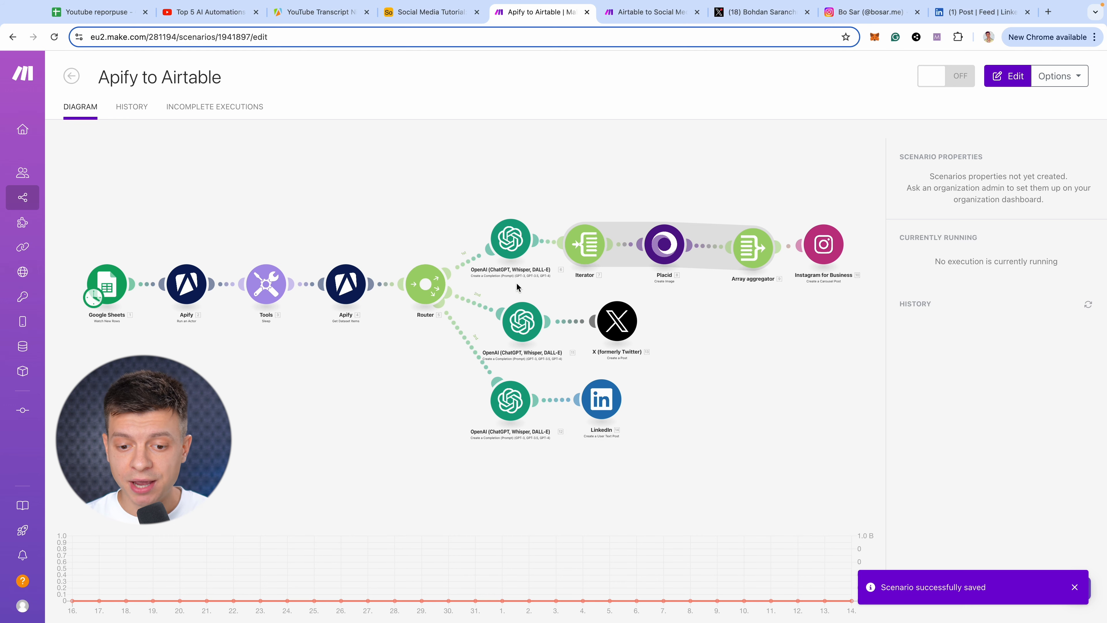
click(601, 197)
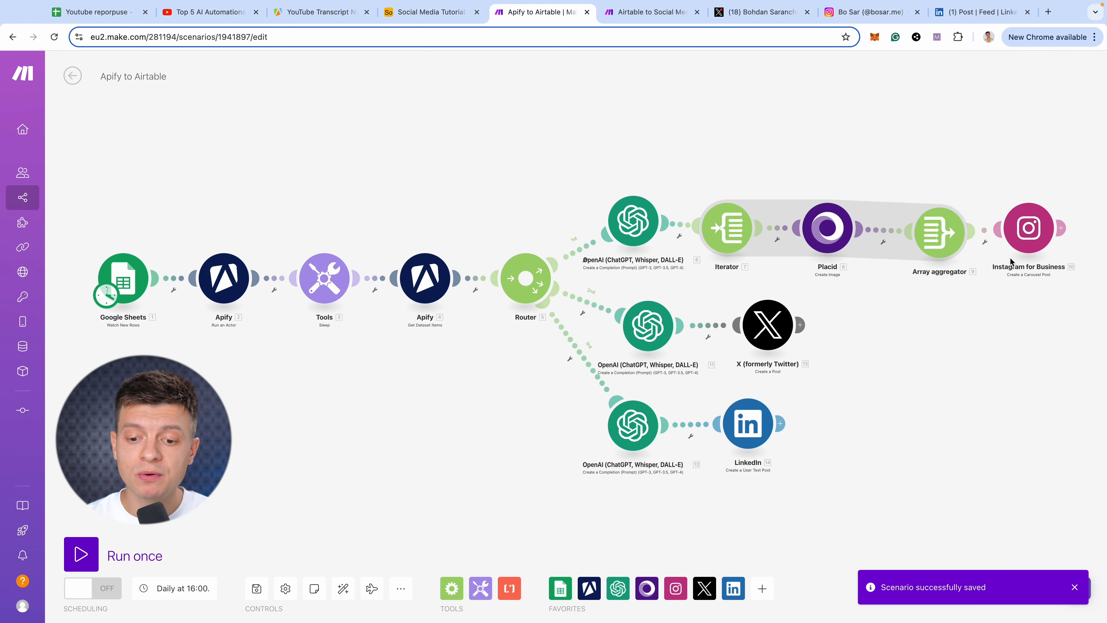
drag(738, 153, 1094, 274)
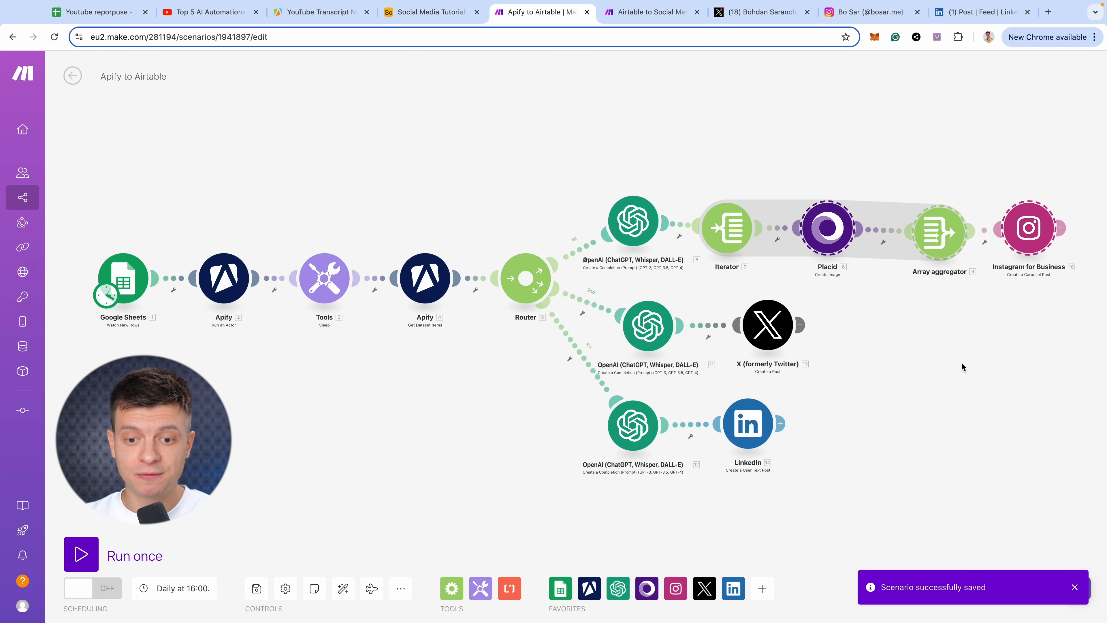
drag(792, 500, 769, 317)
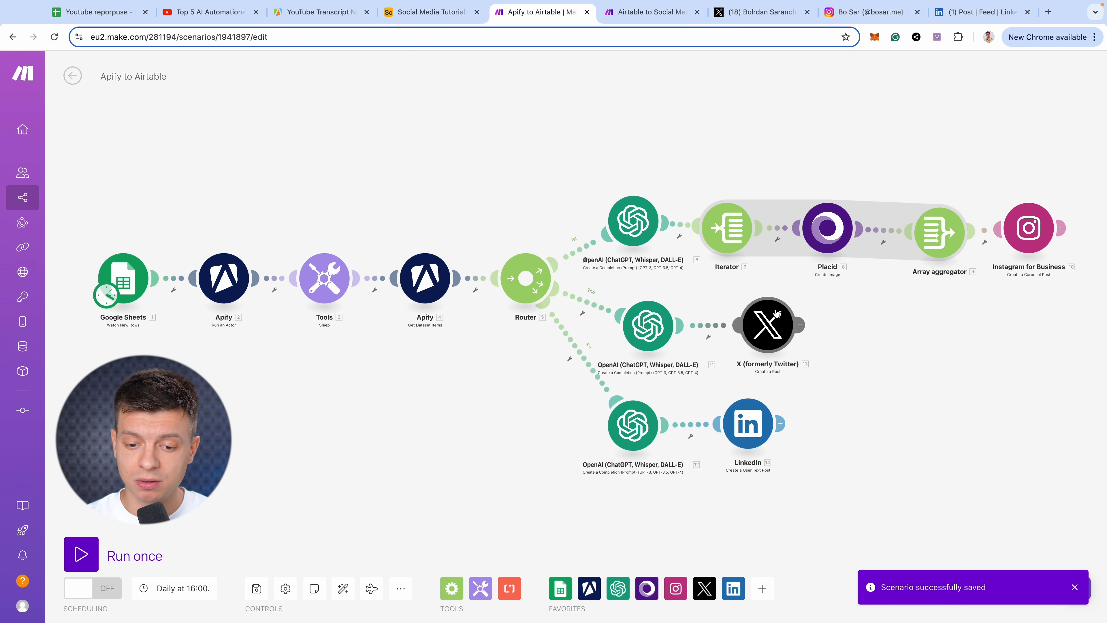
drag(924, 321, 727, 462)
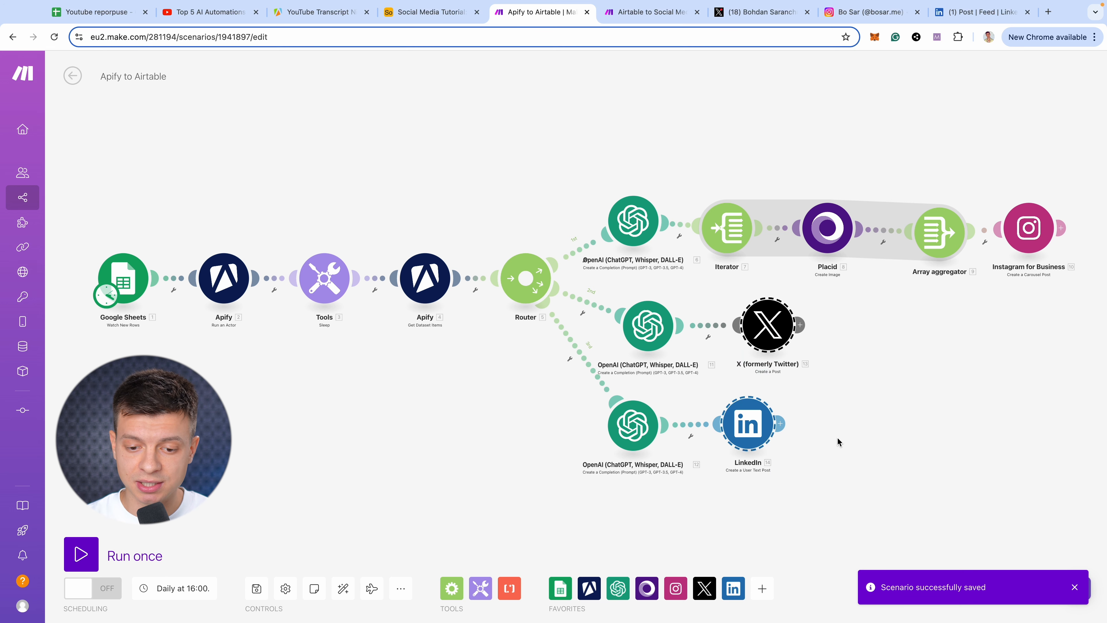
key(Delete)
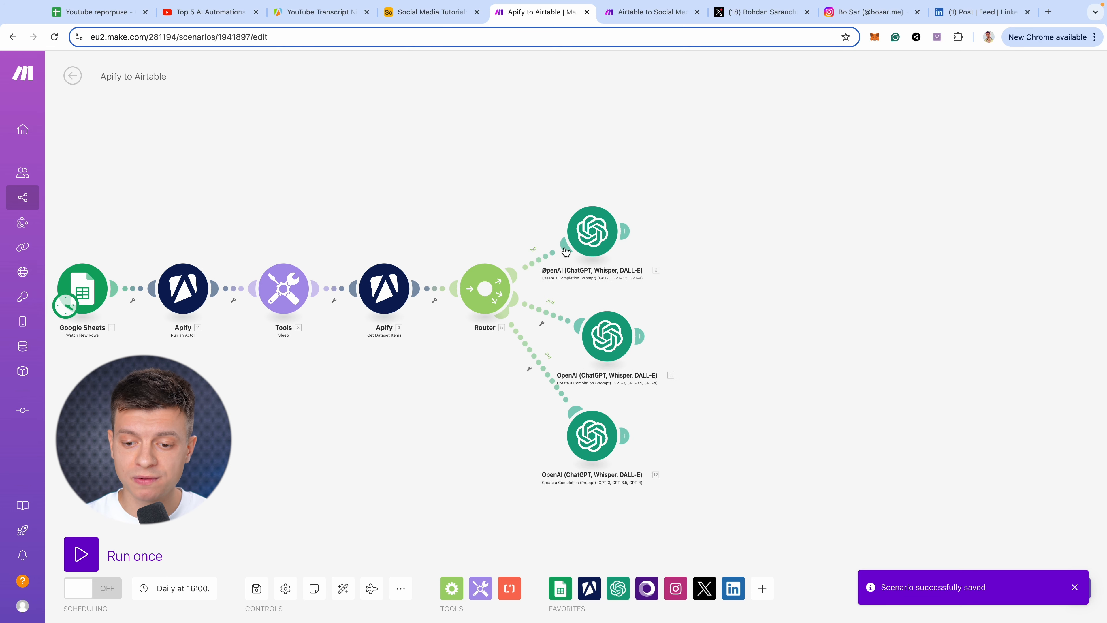
Add an Airtable "Create a Record" module after the first route's OpenAI module.
click(624, 231)
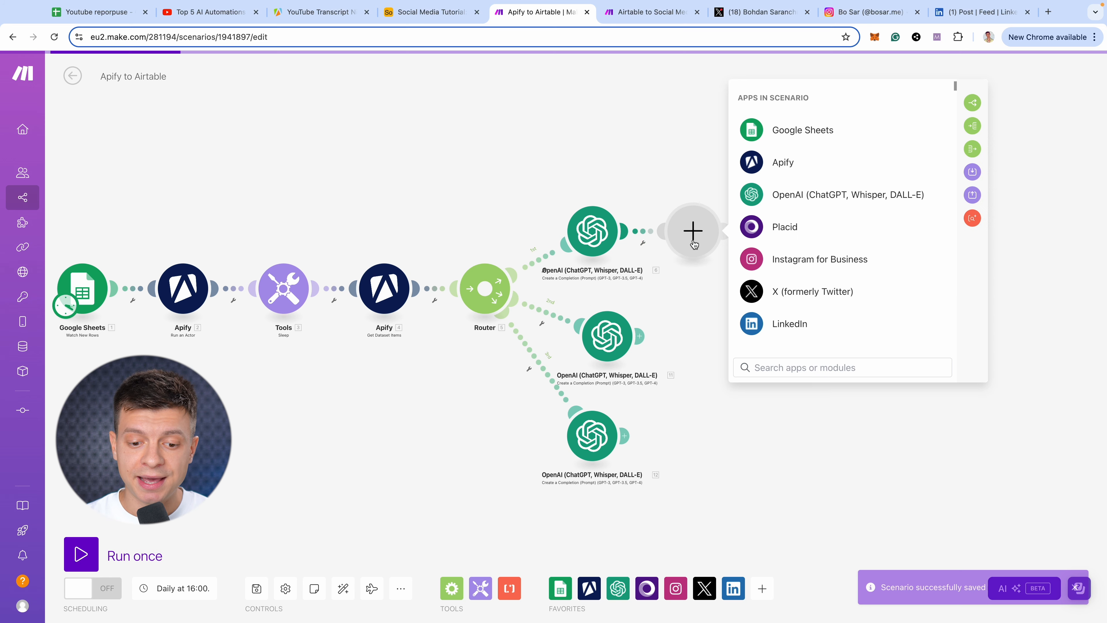
text(airtable)
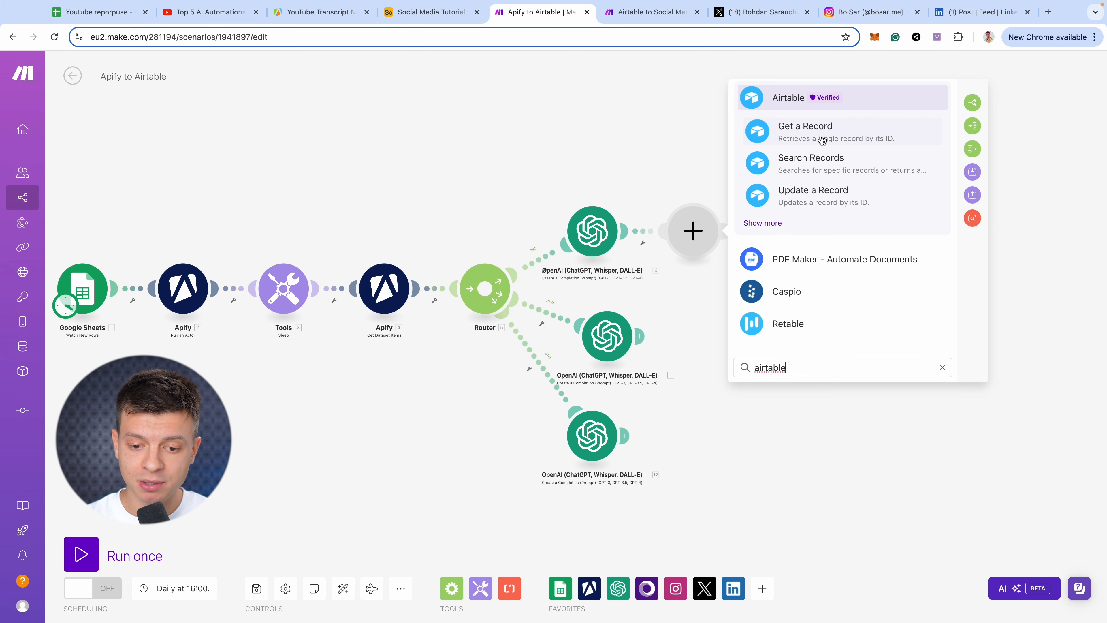
click(790, 91)
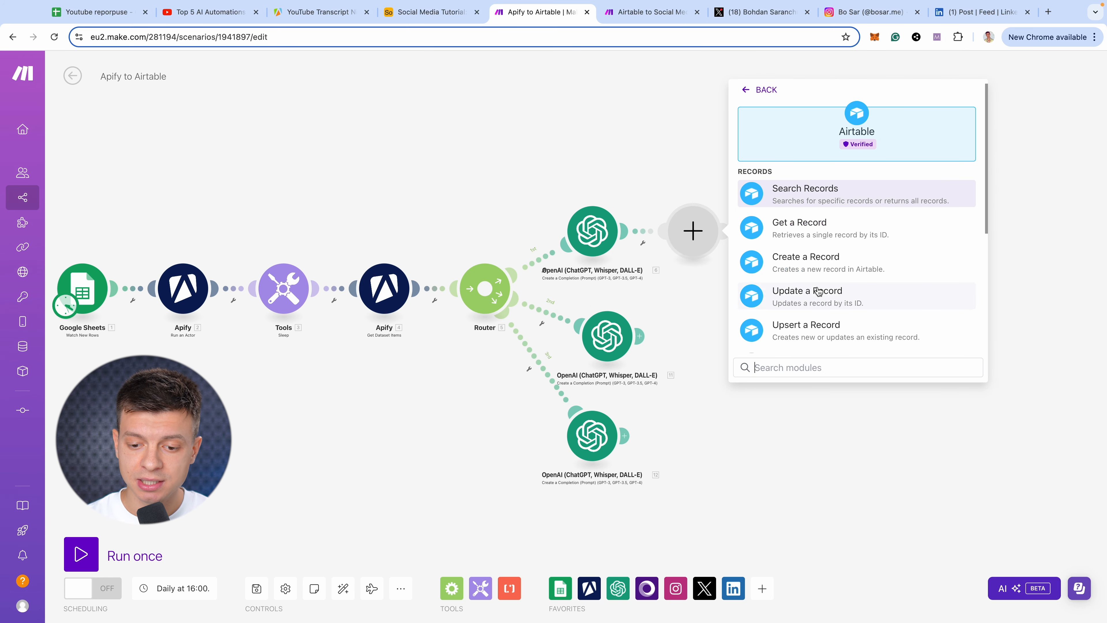
scroll(830, 262, down, 1)
click(828, 238)
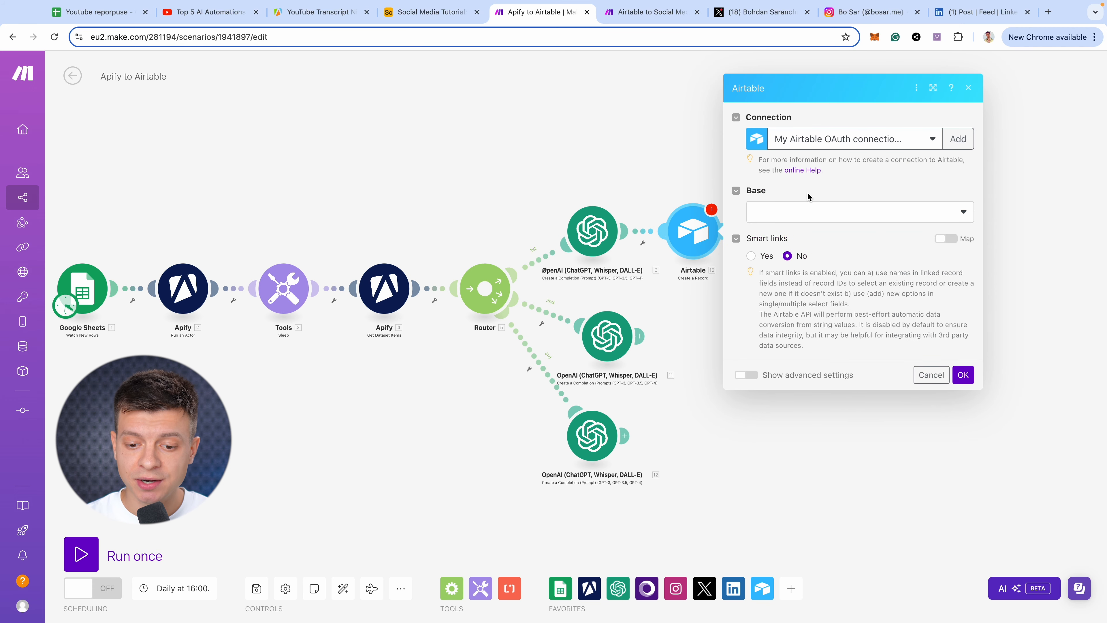
Consult the Airtable connection help and set the module's base to "Social Media Tutorial" and its table to "Social Media".
click(802, 169)
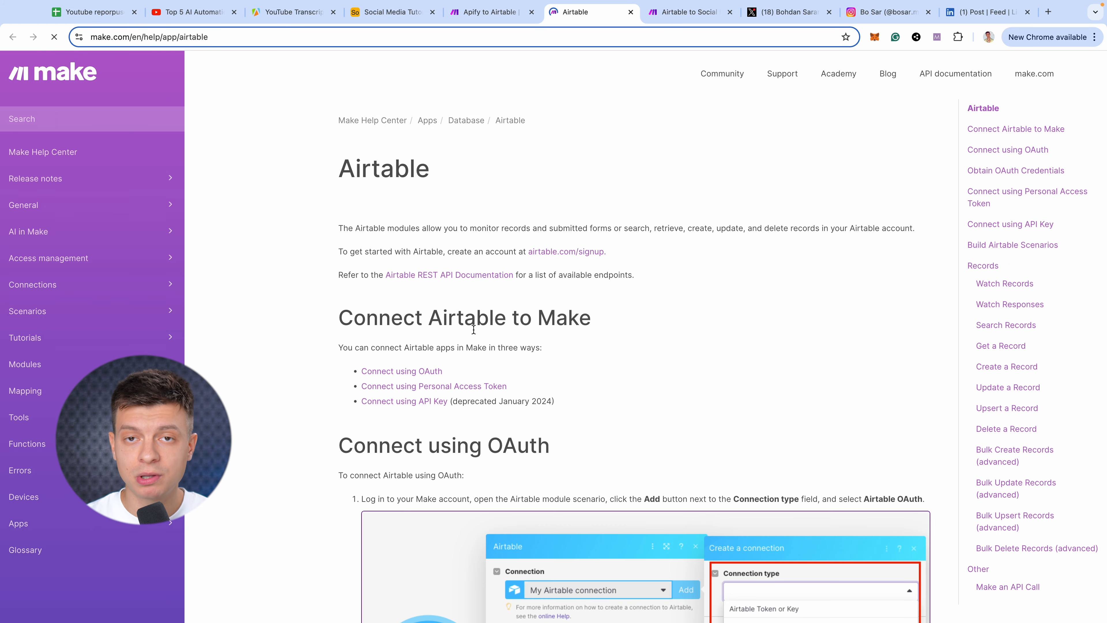
scroll(473, 329, down, 8)
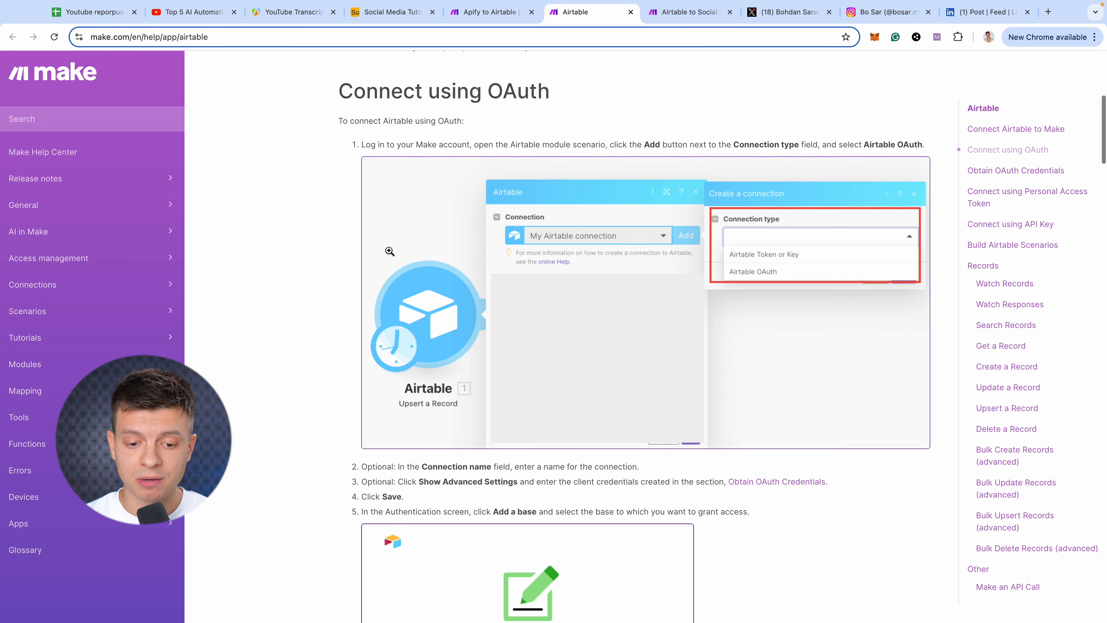
scroll(389, 251, down, 20)
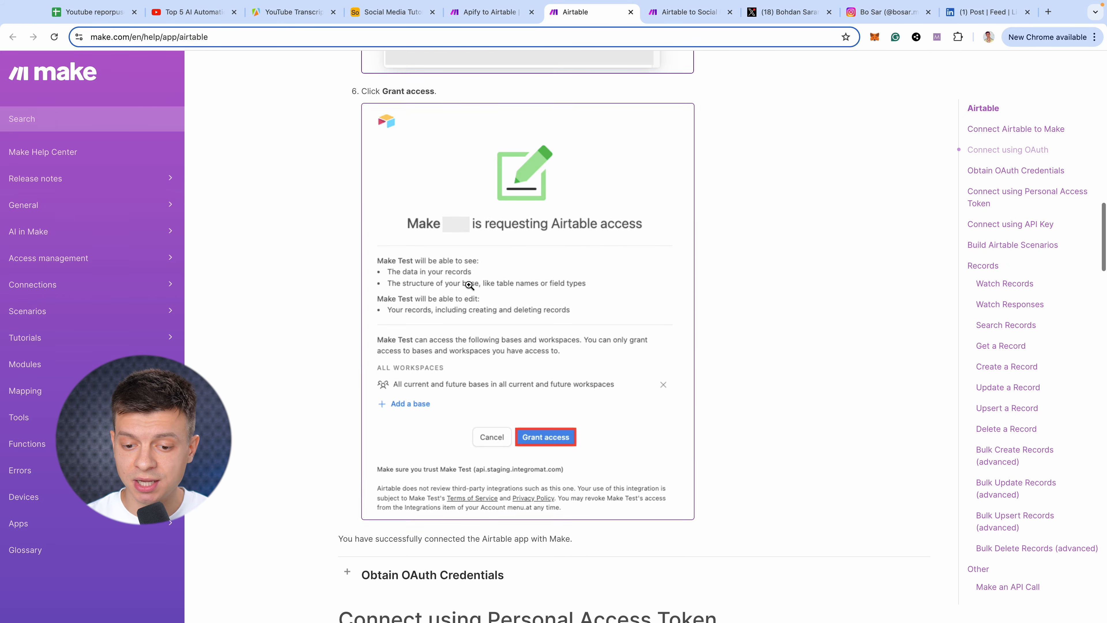
key(ctrl+w)
click(963, 213)
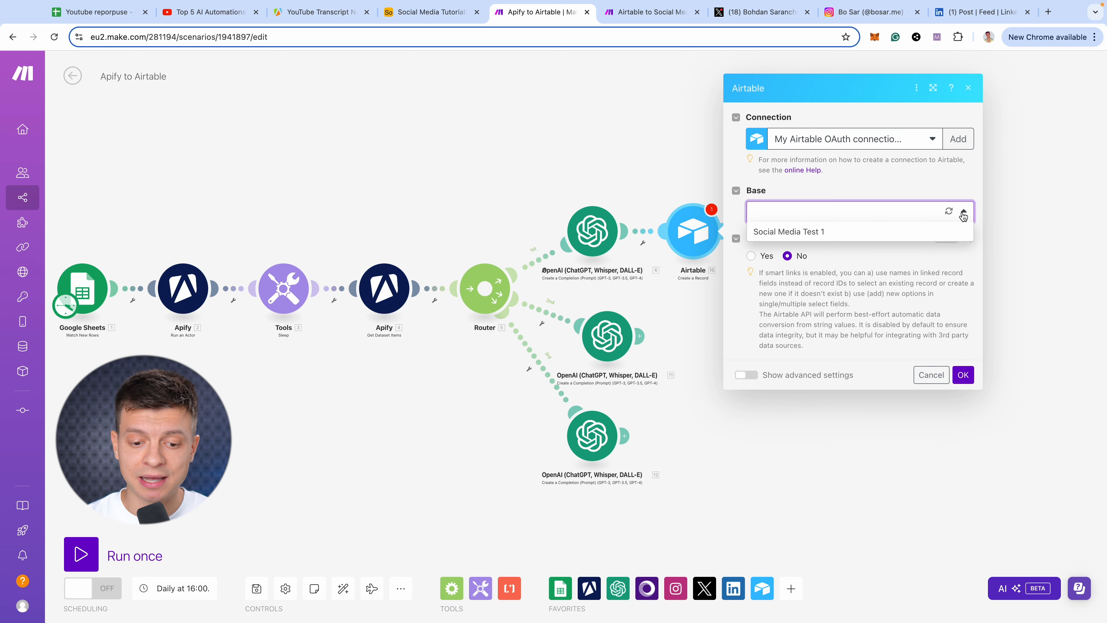
click(948, 210)
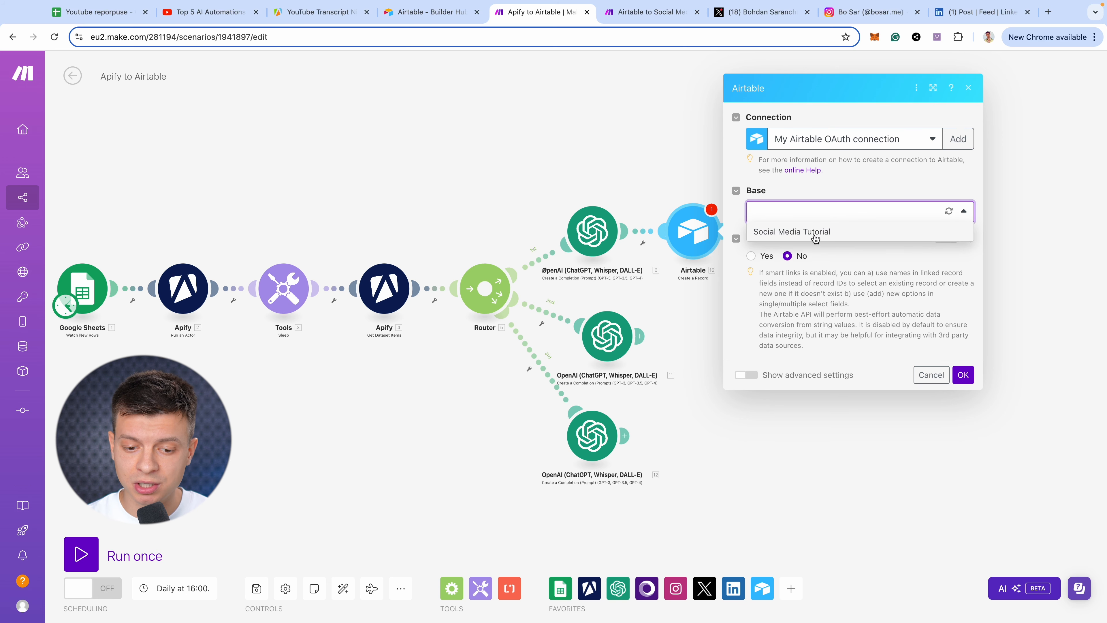
click(820, 233)
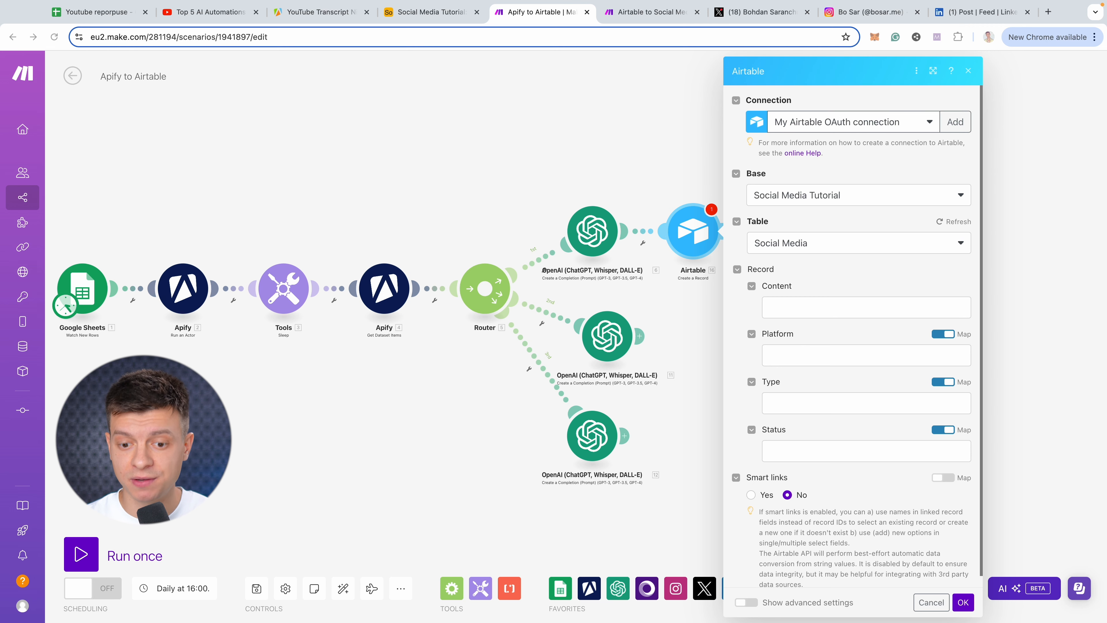
Fill the record with the first OpenAI module's Result as Content, "Instagram" as Platform, "Image" as Type and "Review" as Status.
click(807, 309)
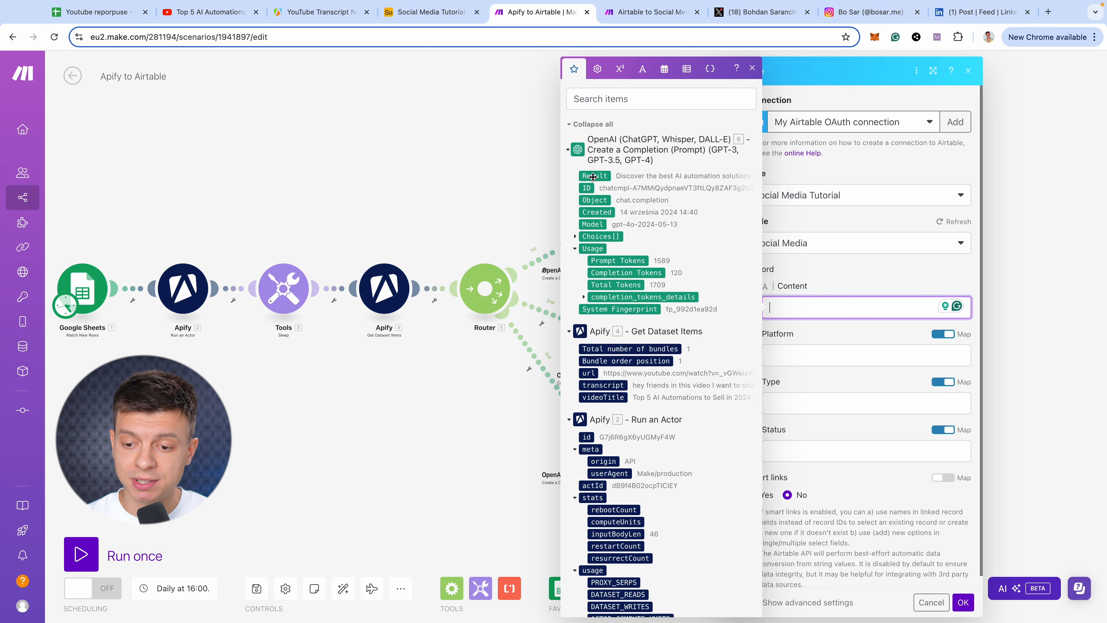
click(598, 176)
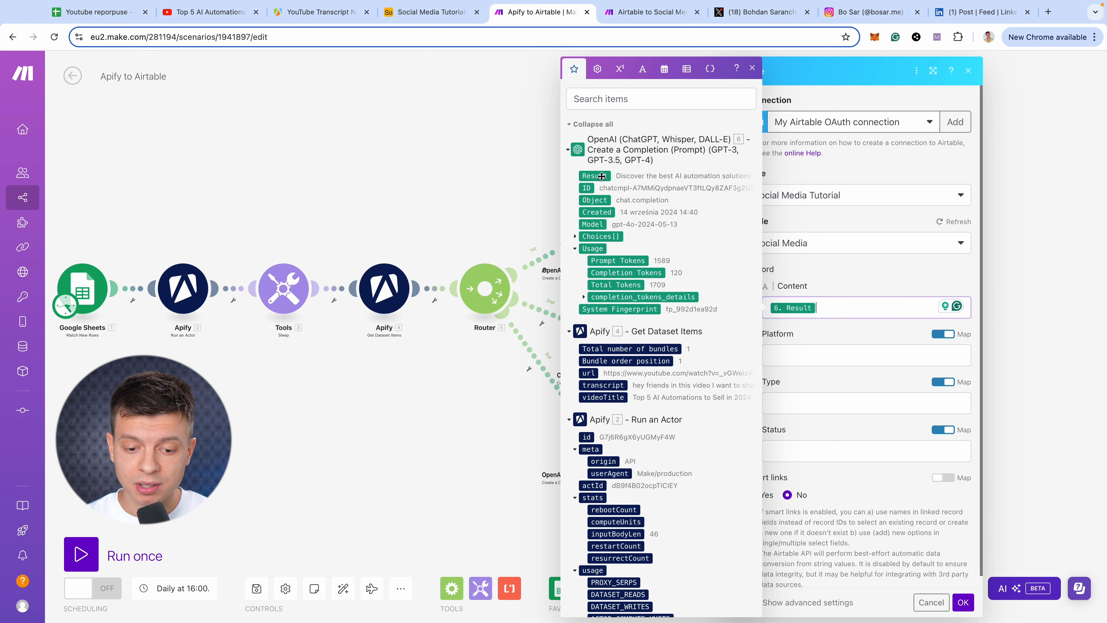
click(752, 69)
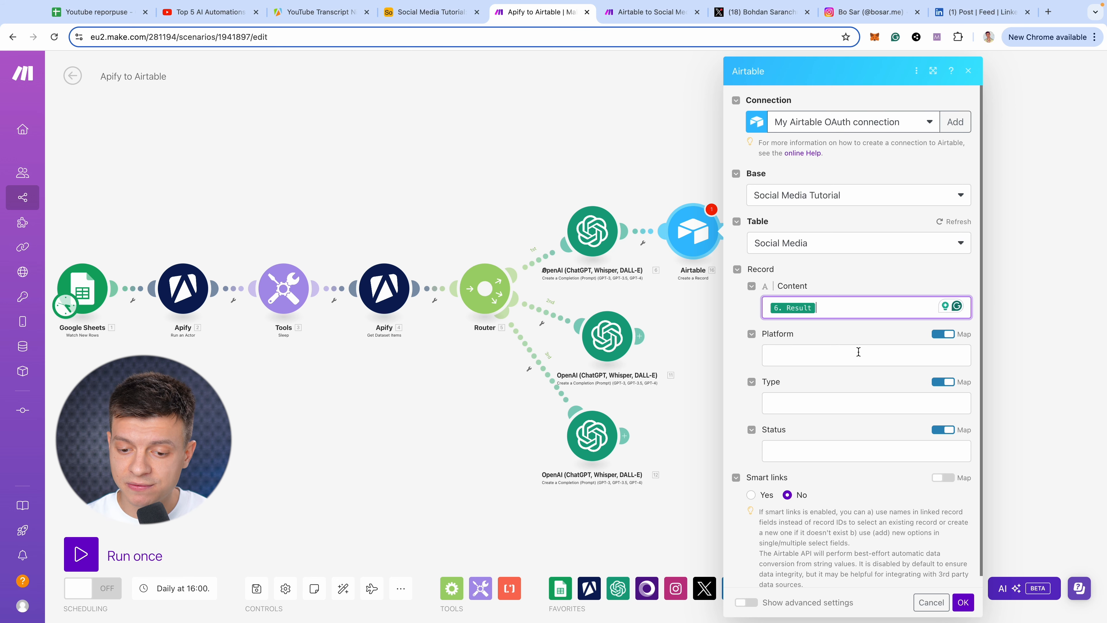
click(833, 356)
text(Instagram)
click(881, 402)
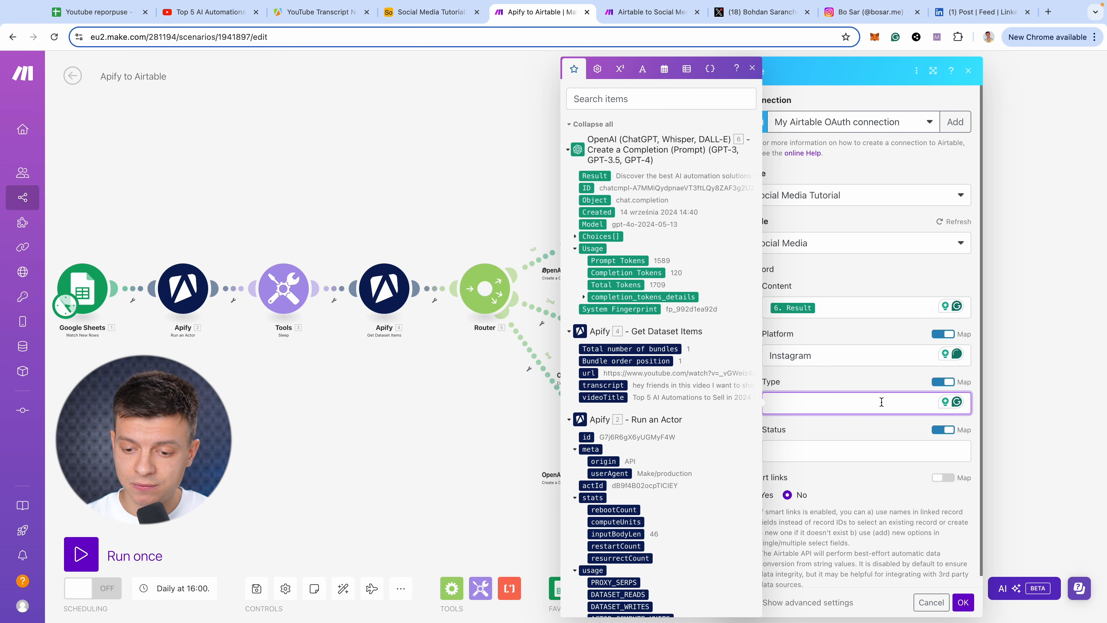
text(Image)
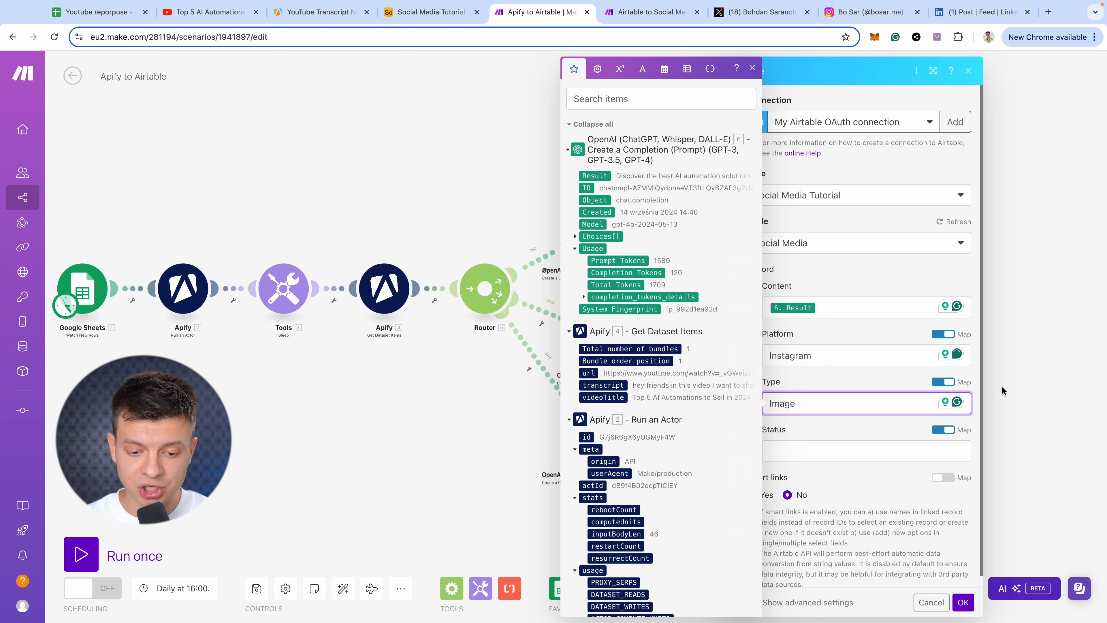
click(893, 446)
text(Review)
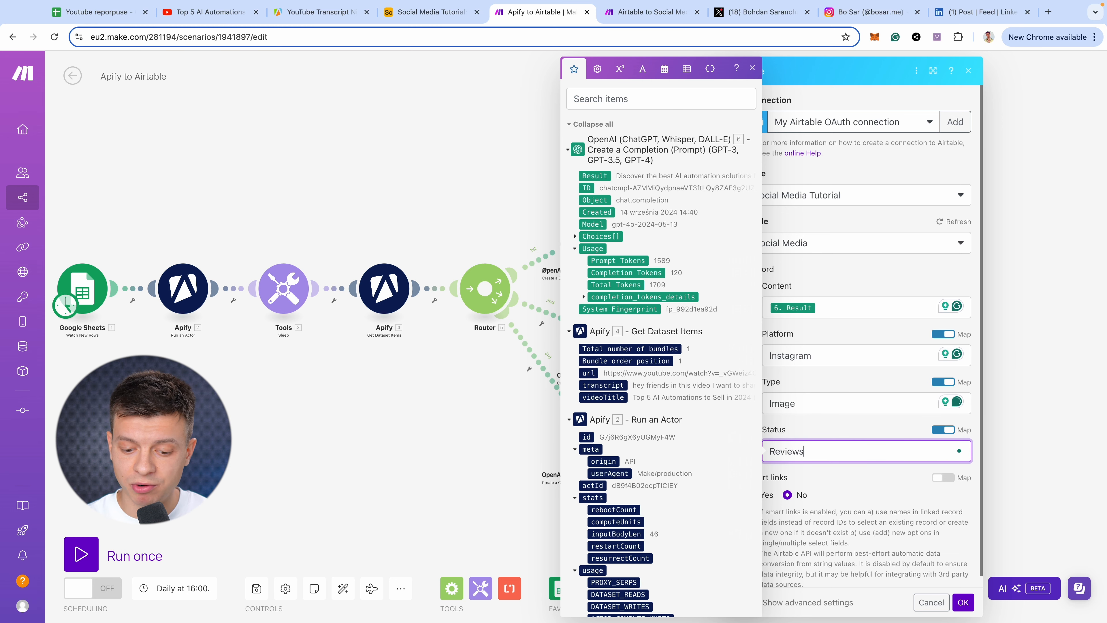
click(752, 69)
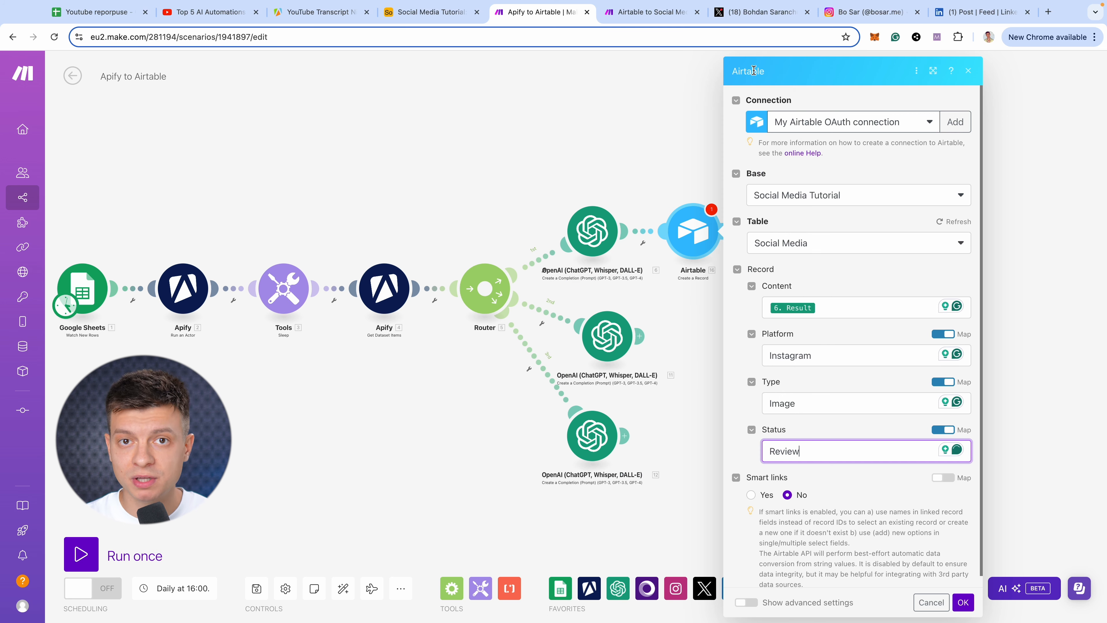
Turn off mapping for the Platform, Type and Status fields and save the Airtable module.
scroll(841, 425, down, 1)
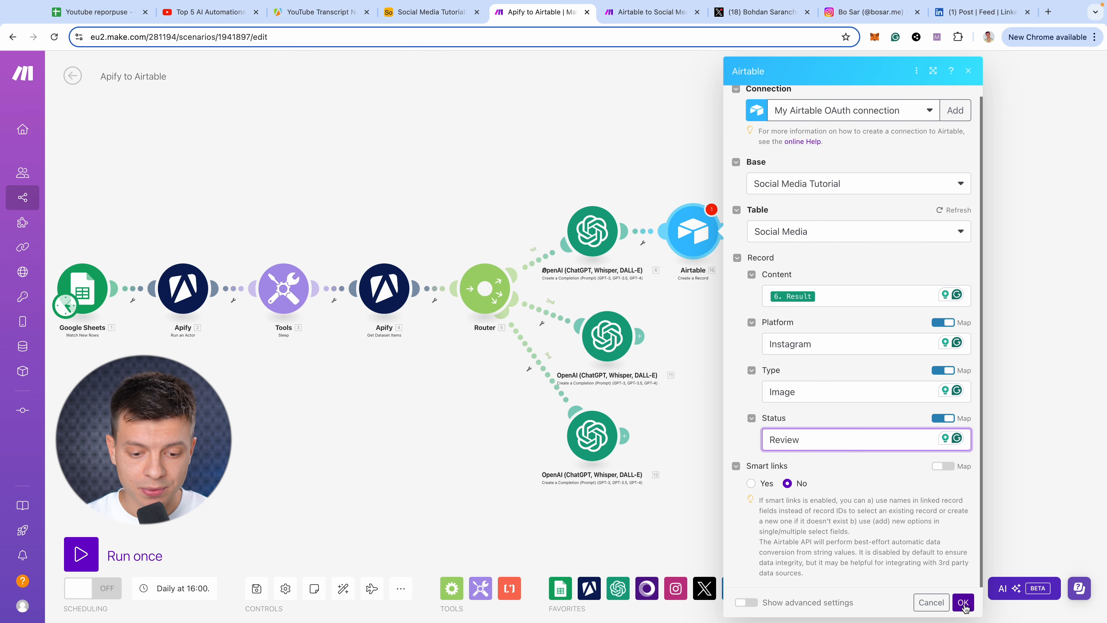
click(943, 322)
click(943, 370)
click(942, 417)
click(962, 602)
Clone the Airtable module for the second and third routes and connect each copy to that route's OpenAI module.
right_click(697, 236)
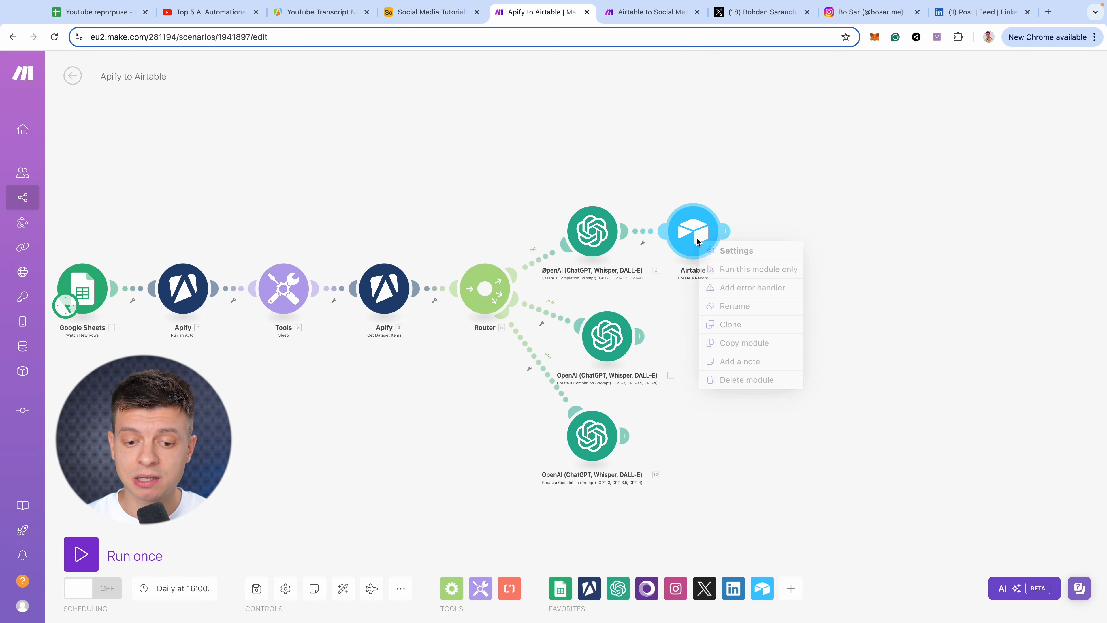
click(741, 324)
drag(726, 354, 715, 449)
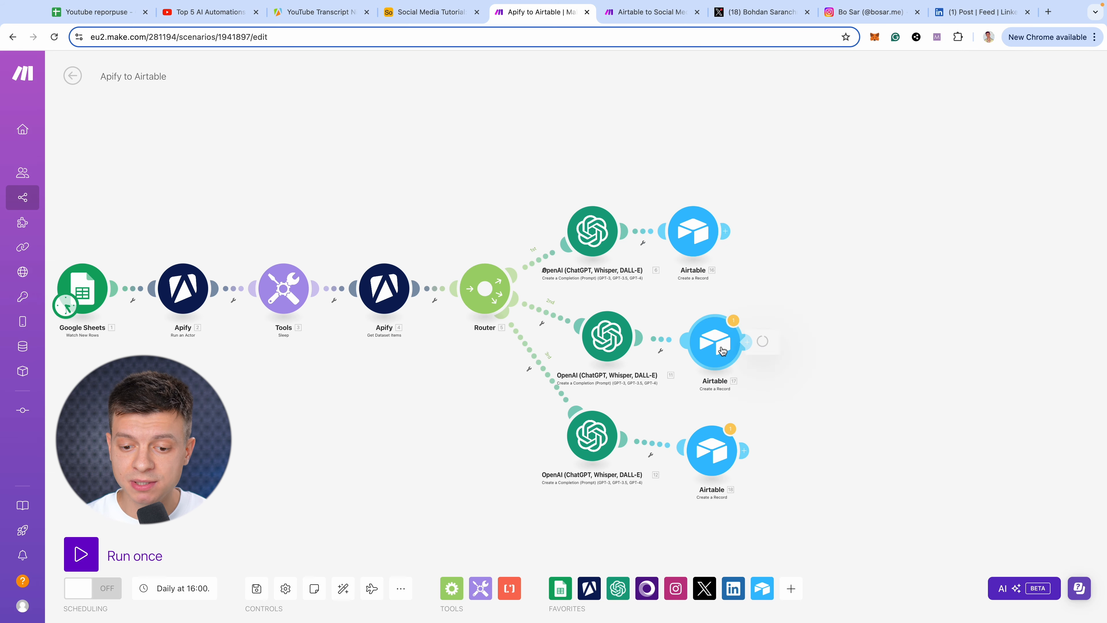
Replace the Content of the second route's Airtable module with the Result of OpenAI module 11.
click(718, 345)
click(842, 306)
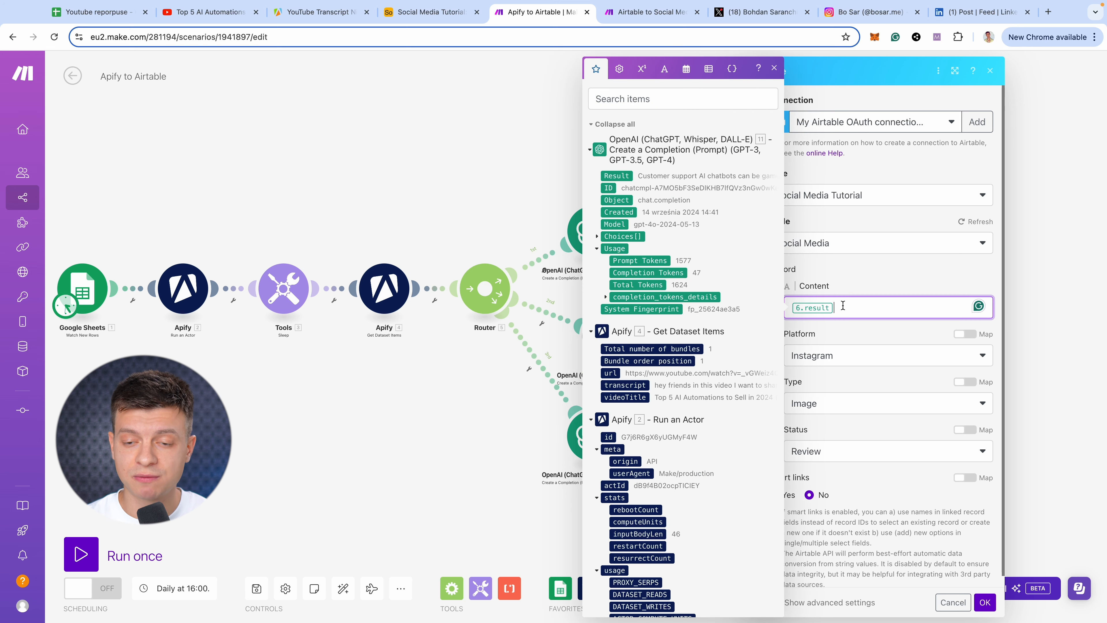
key(BackSpace)
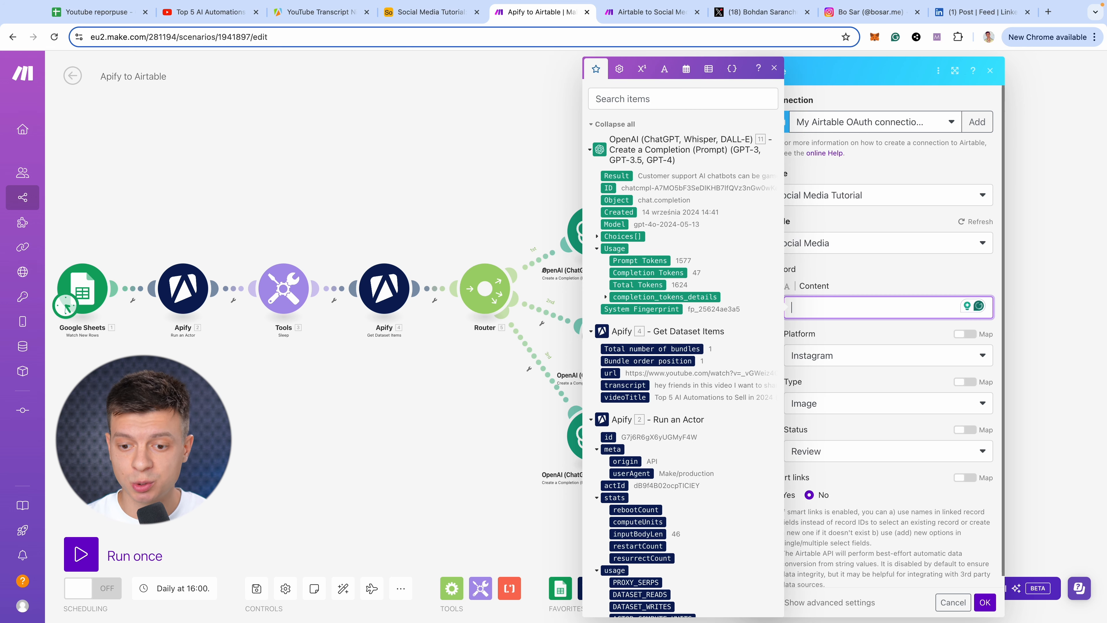
click(623, 176)
click(984, 602)
Set the second route's Airtable record to Platform "Twitter/X" and Type "Text".
click(714, 336)
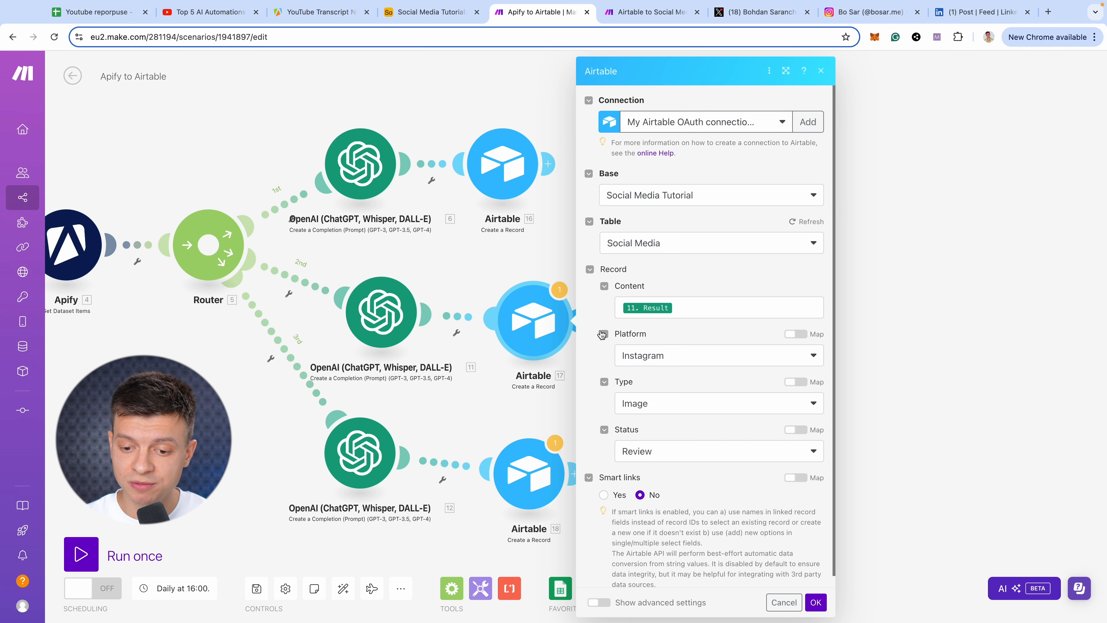
click(679, 362)
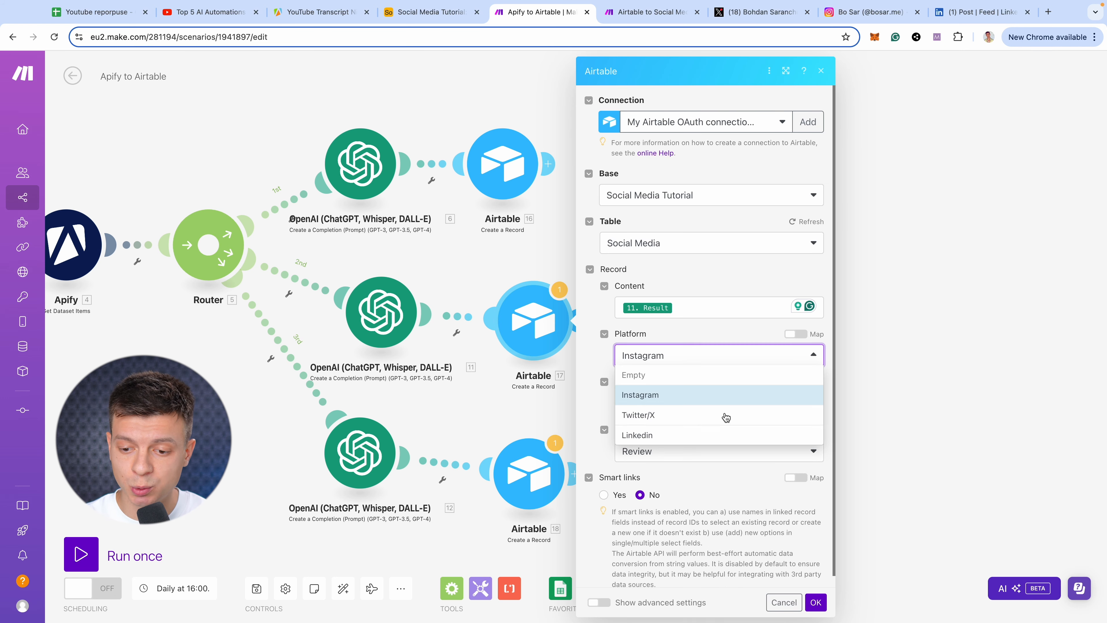
click(679, 412)
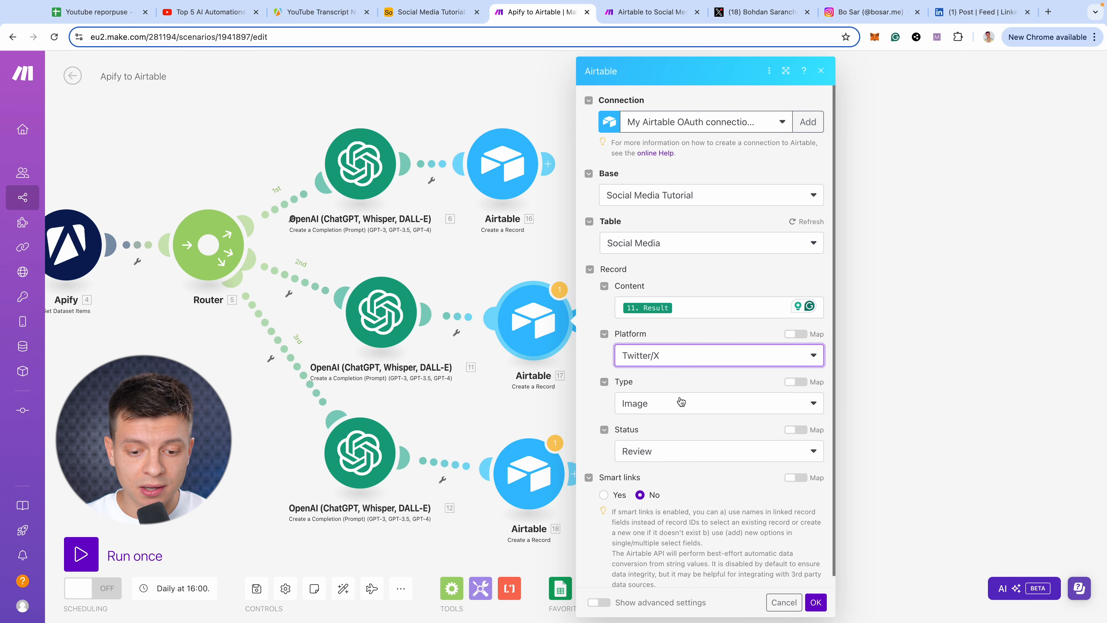
click(675, 408)
click(642, 464)
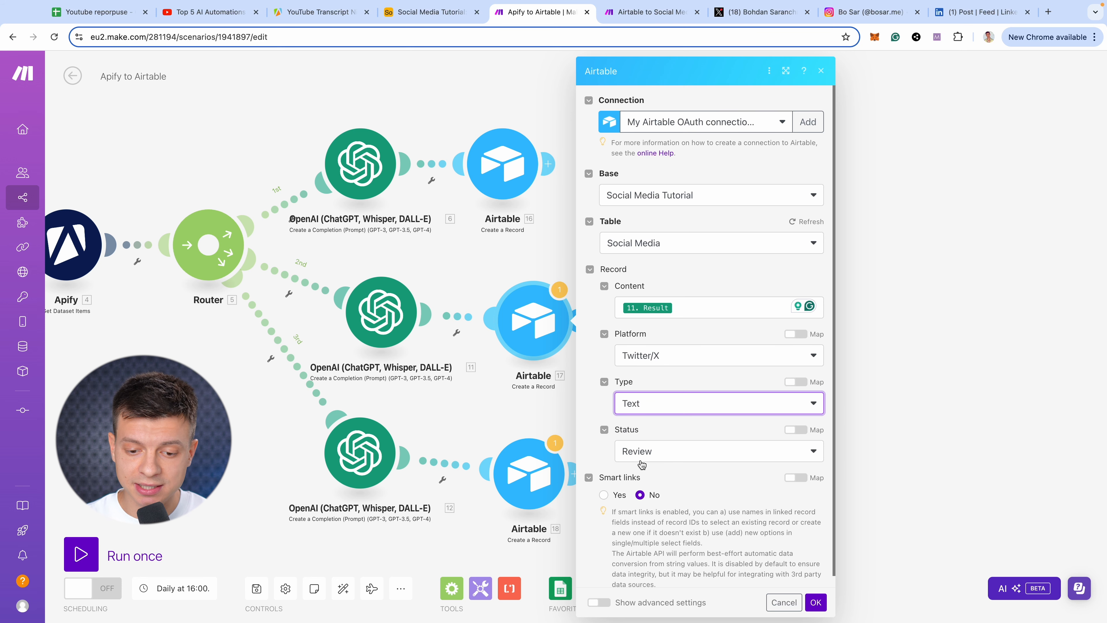
click(686, 457)
click(649, 491)
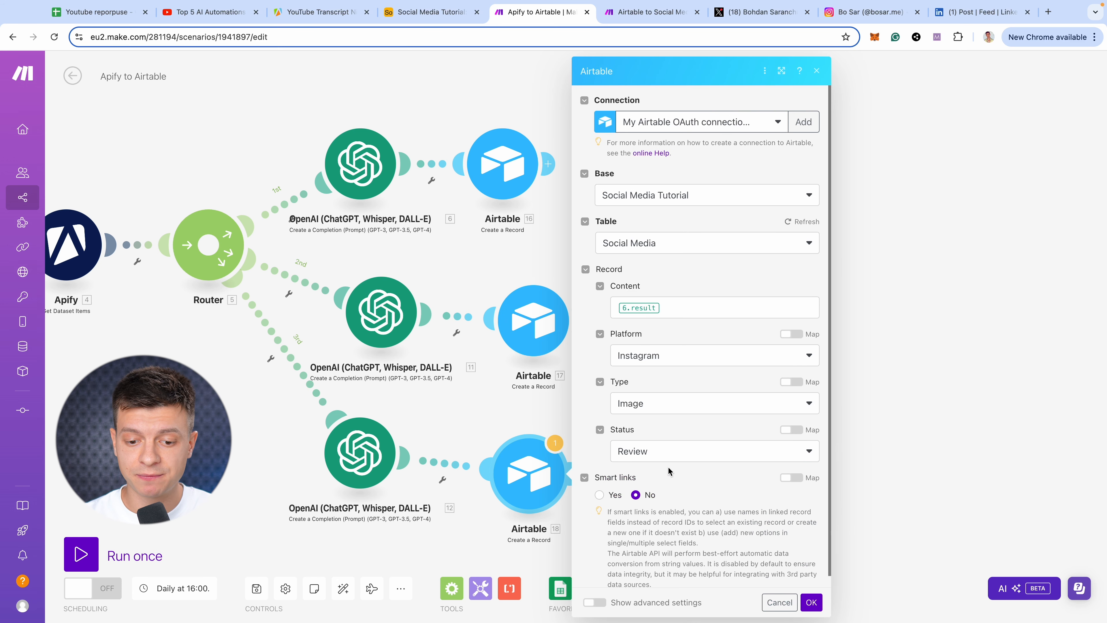
Replace the Content of the third route's Airtable module with the Result of OpenAI module 12.
click(683, 301)
key(BackSpace)
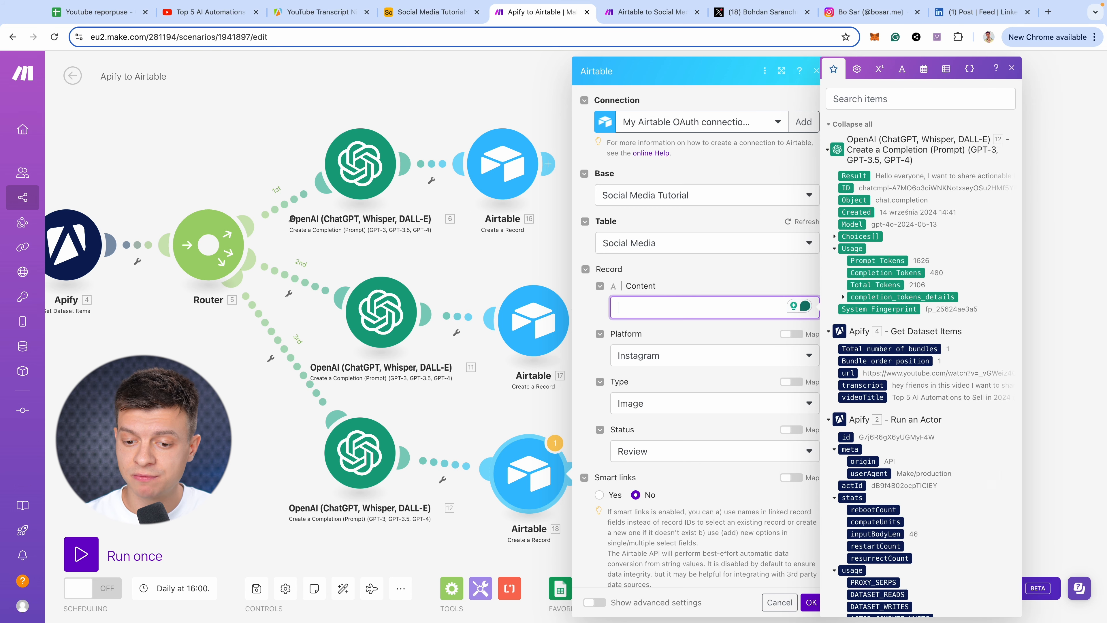
click(854, 175)
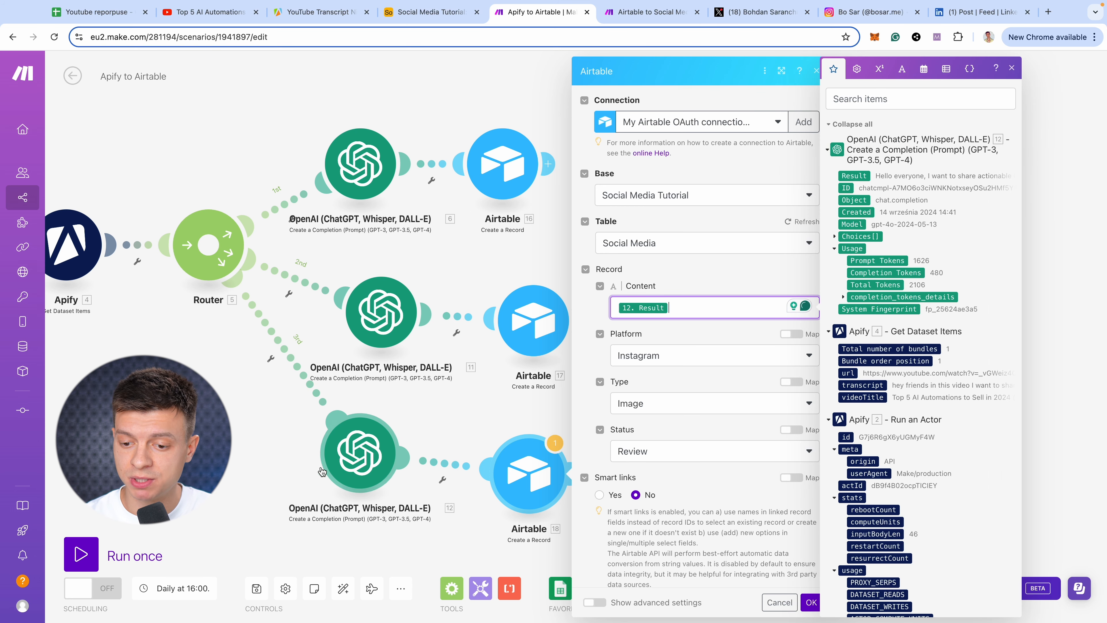
Set the third route's Airtable record to Platform "Linkedin" and Type "Text".
click(677, 353)
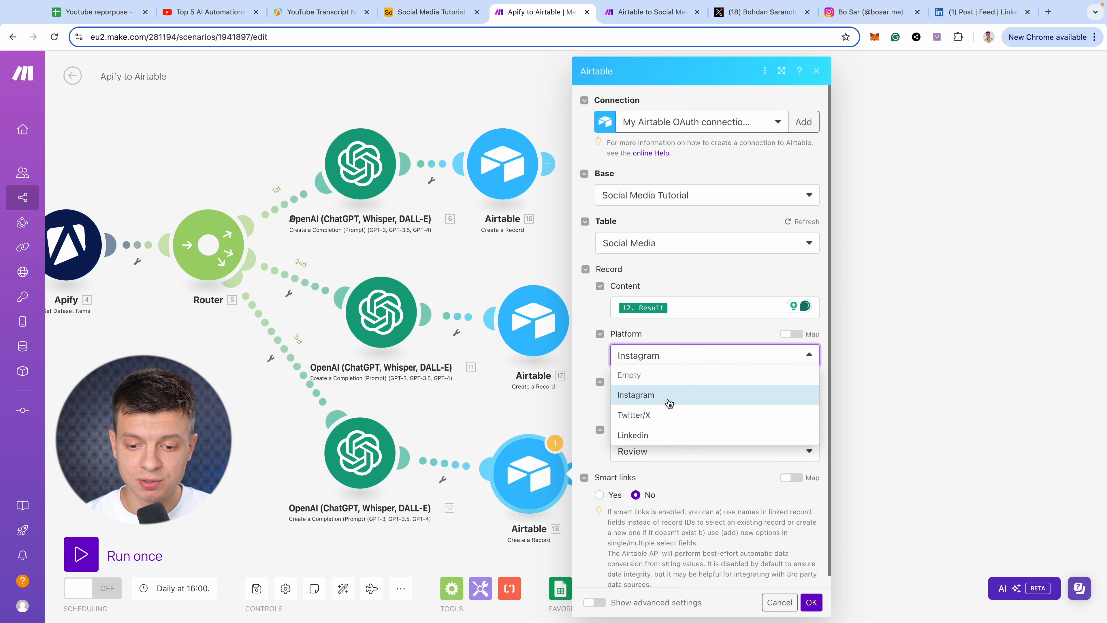
click(647, 436)
click(648, 407)
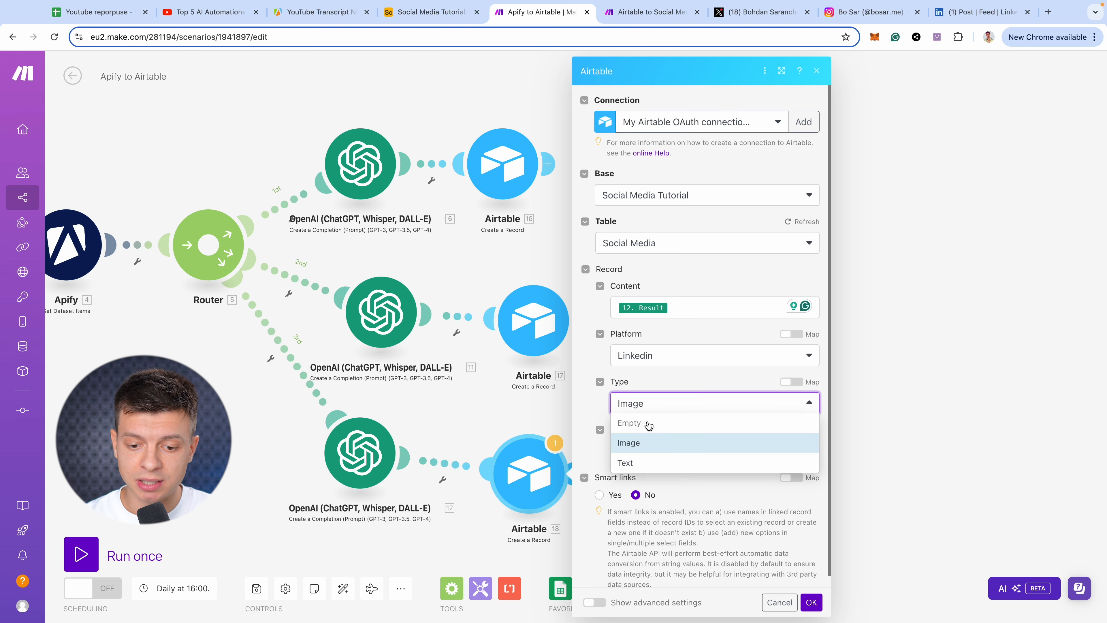
click(630, 460)
click(703, 486)
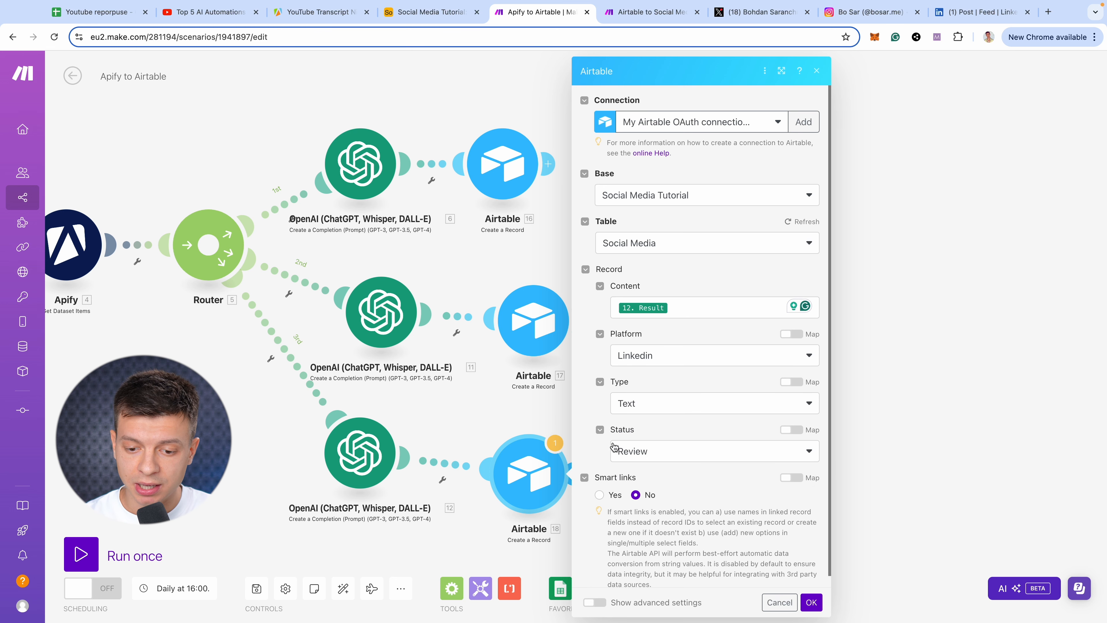
click(808, 603)
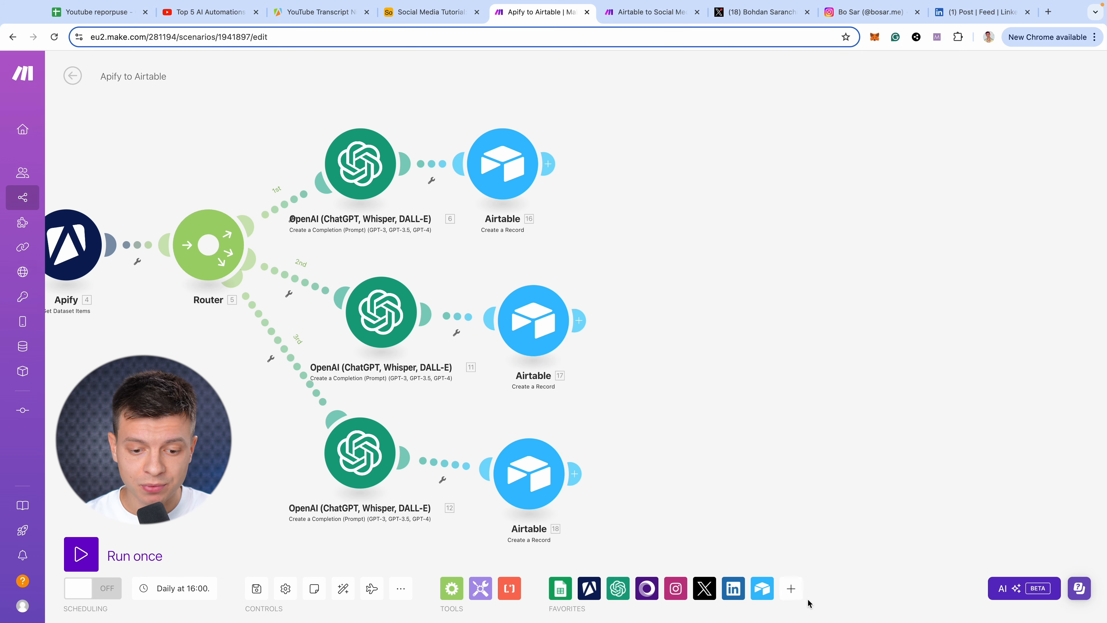
Save the Apify to Airtable scenario and run it once.
click(256, 588)
scroll(566, 379, down, 2)
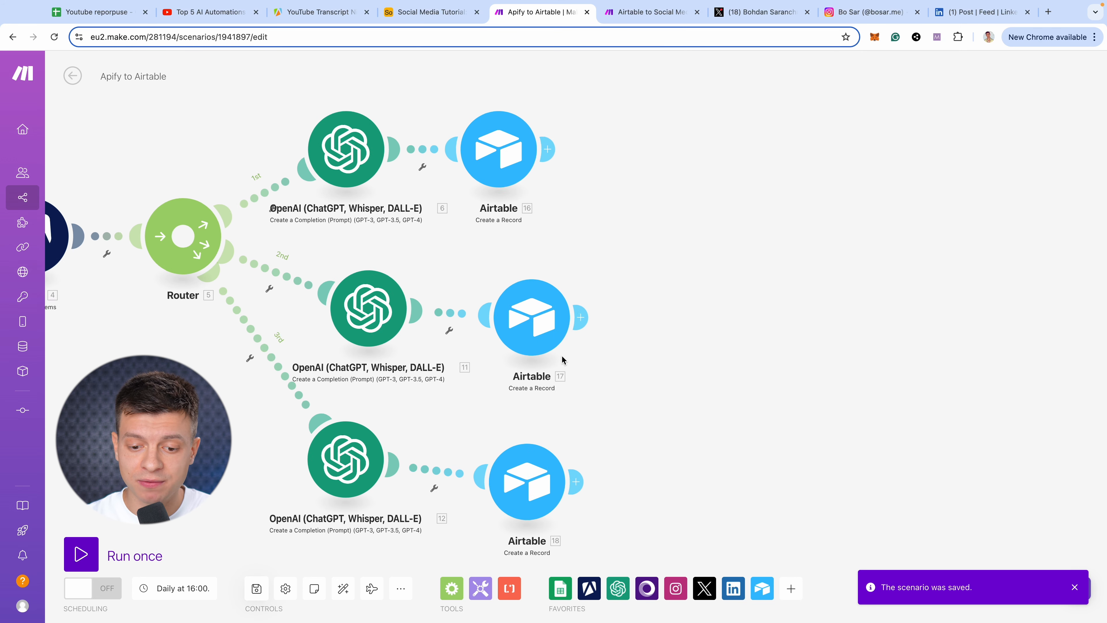
scroll(405, 392, down, 2)
drag(273, 401, 439, 408)
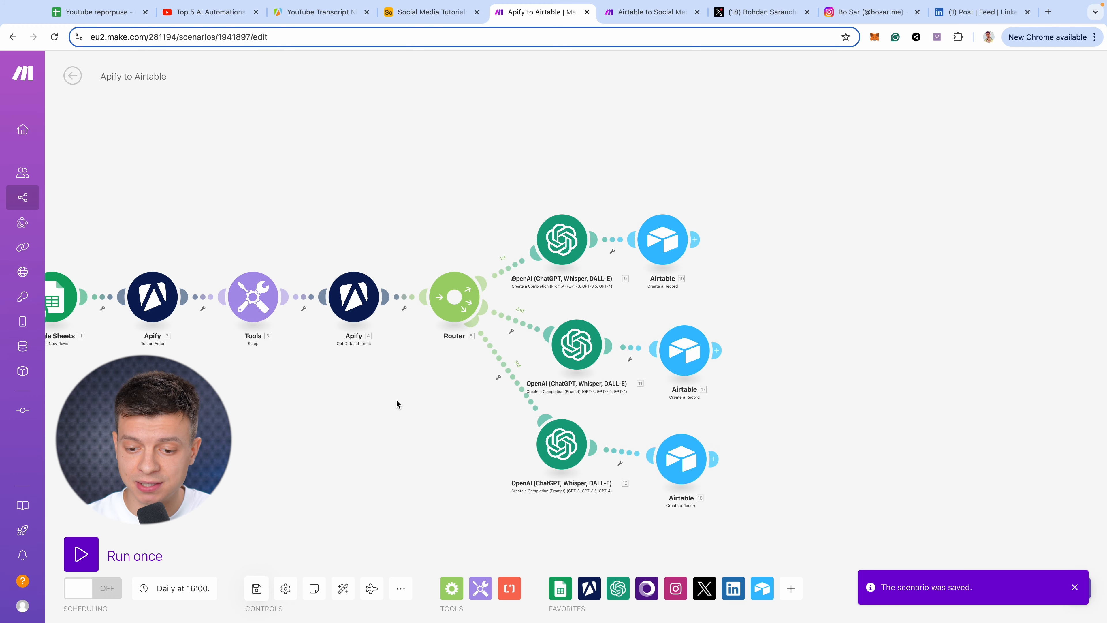
drag(330, 392, 428, 396)
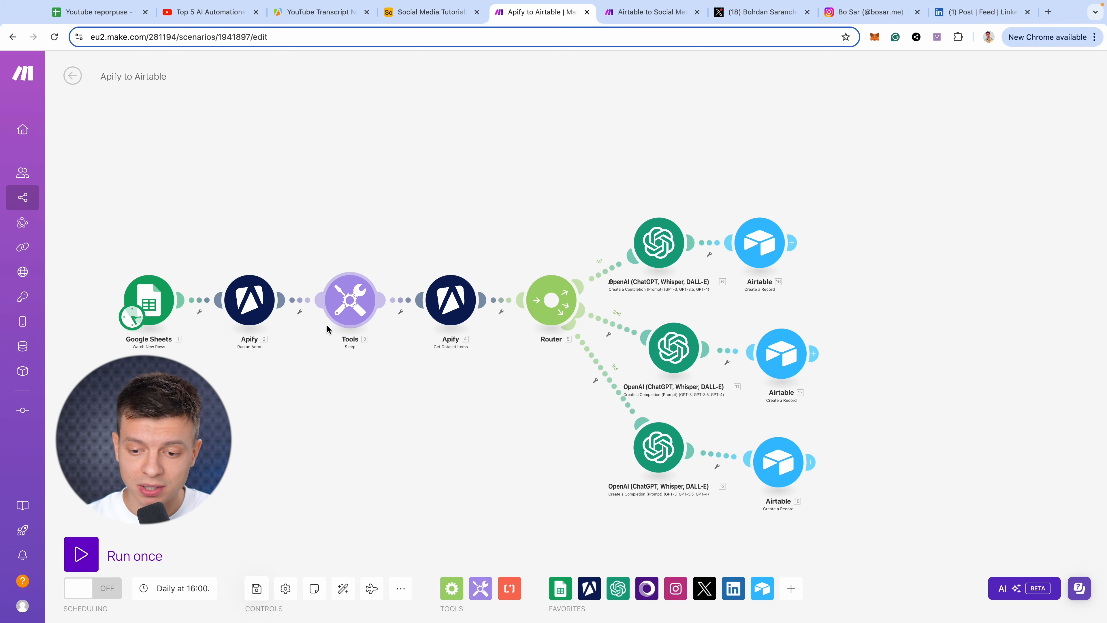
click(82, 554)
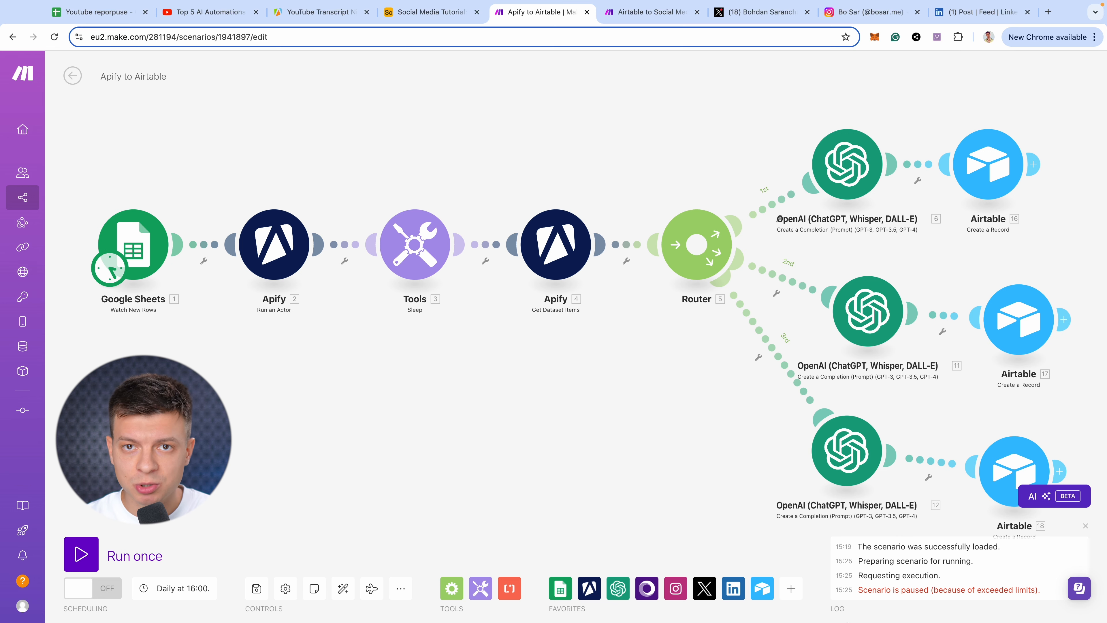
Examine the exceeded-limits log entry and compare the price and monthly operations of Make's Free and Core plans.
drag(1037, 591, 833, 591)
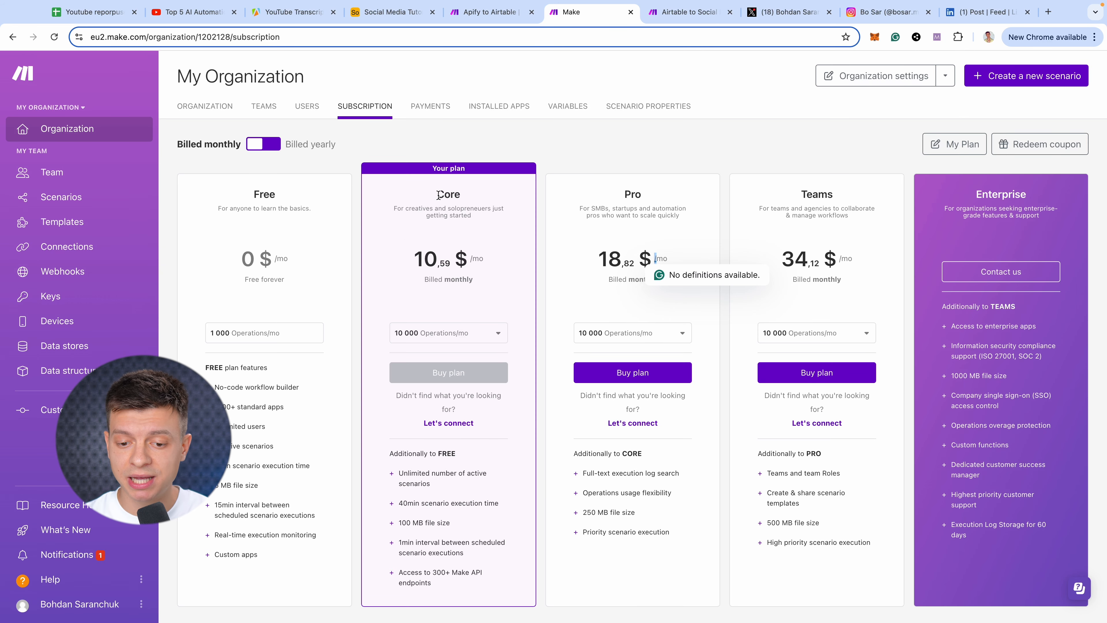
drag(414, 260, 497, 264)
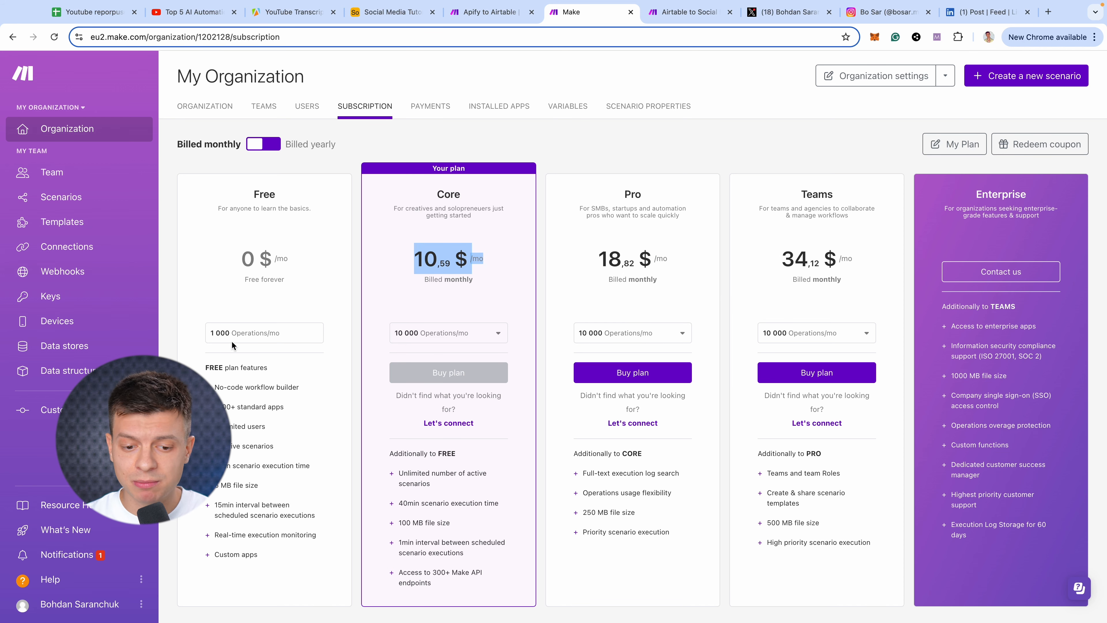
click(224, 348)
drag(206, 333, 235, 341)
click(407, 332)
click(598, 140)
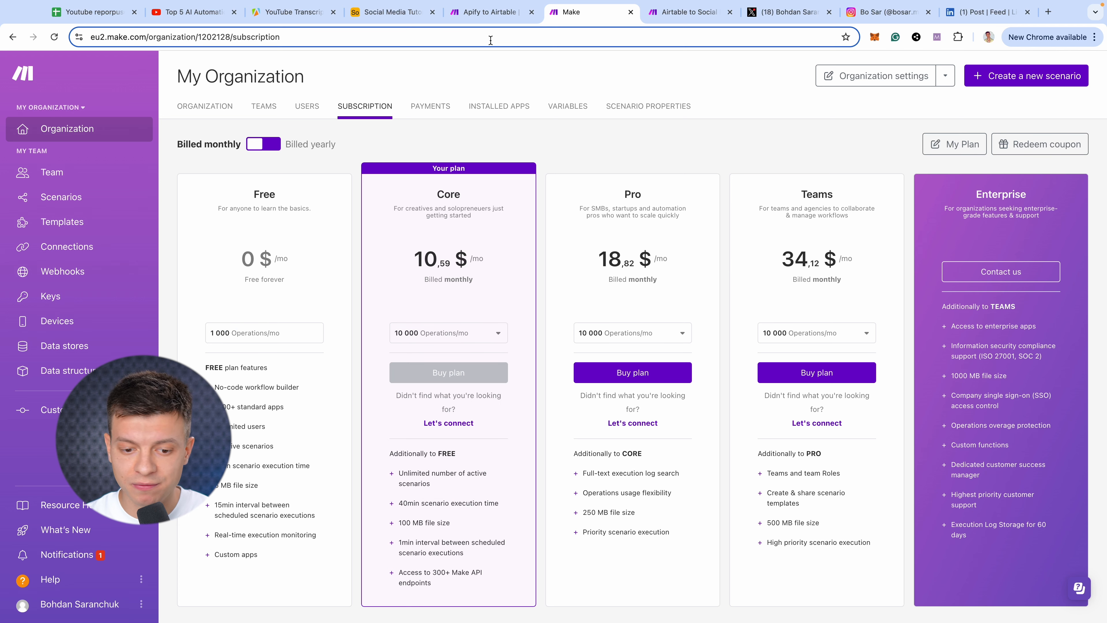
click(630, 12)
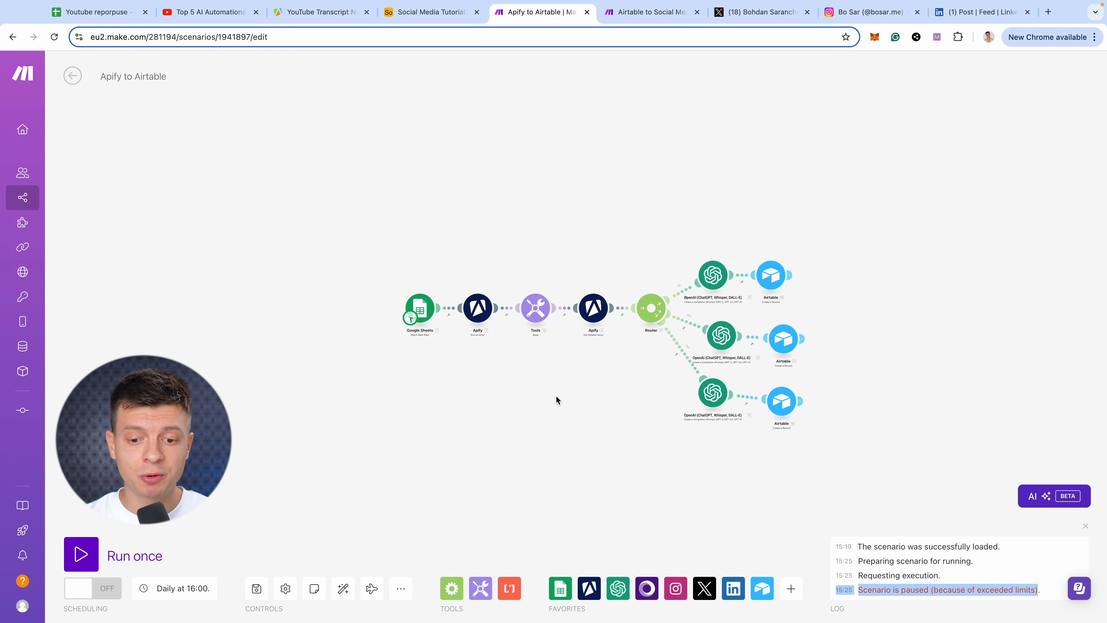
Run the Apify to Airtable scenario once more and switch to the Social Media table in Airtable.
click(81, 555)
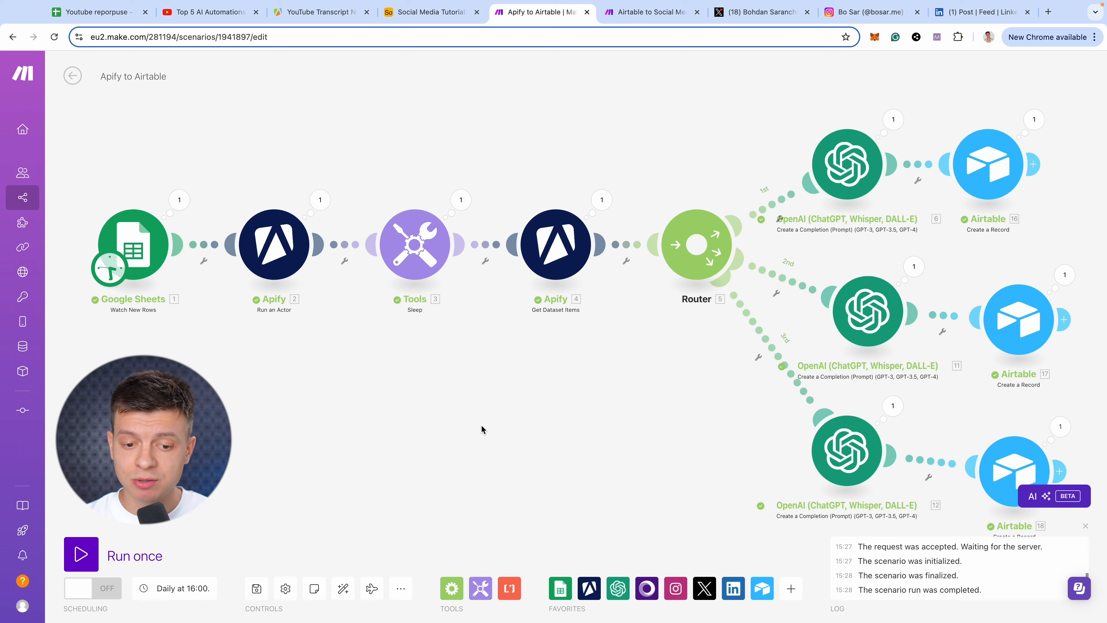
scroll(611, 439, down, 5)
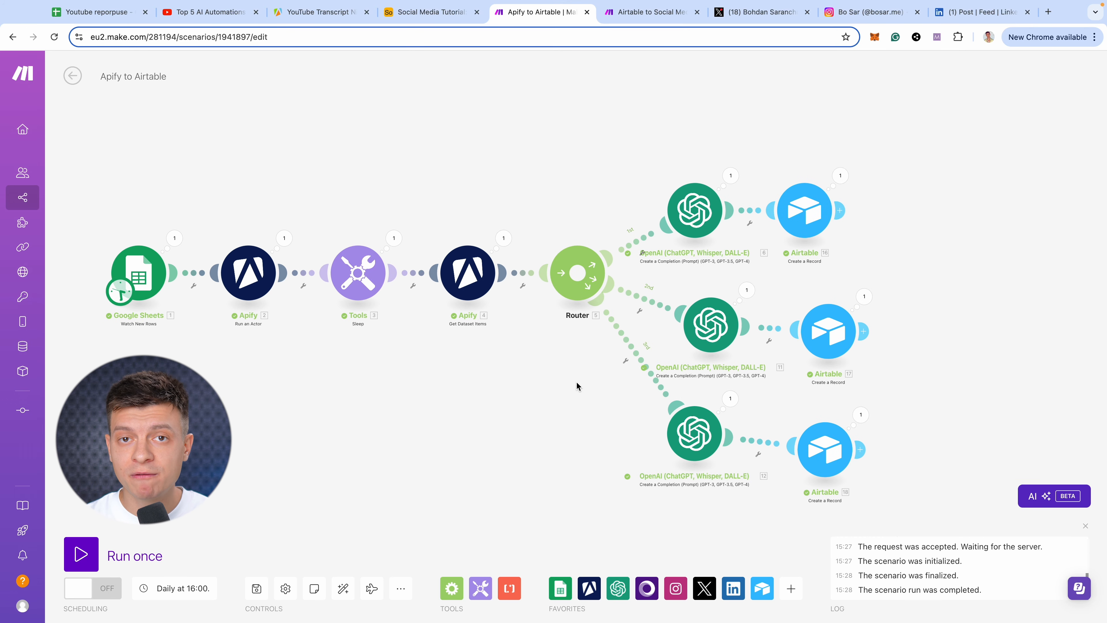
click(407, 13)
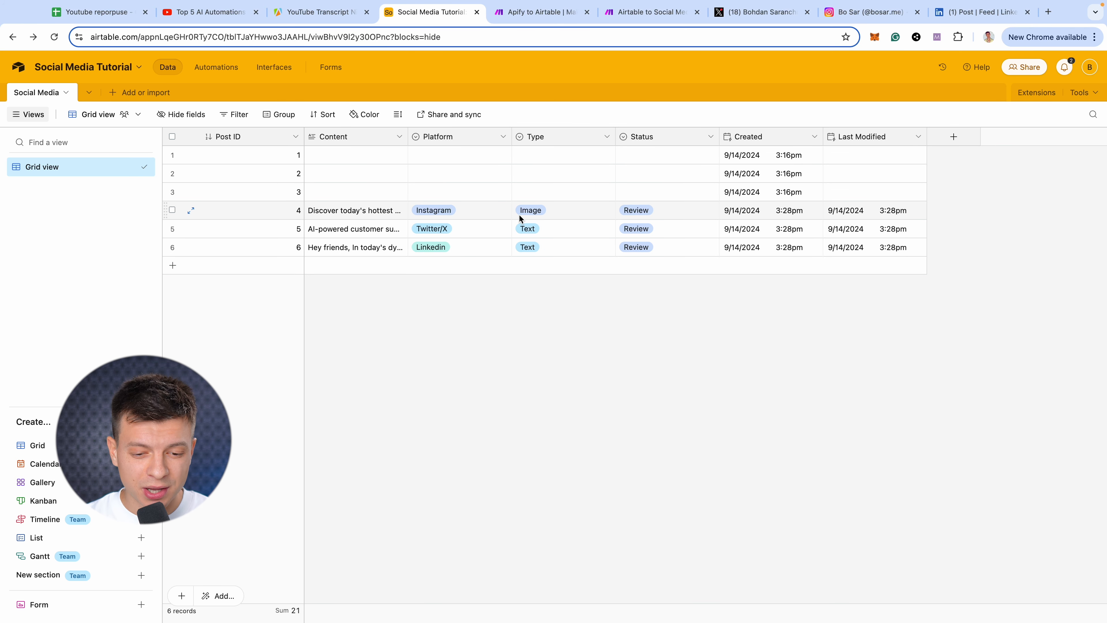
Read the full generated Content of the Instagram and Twitter/X records.
click(358, 215)
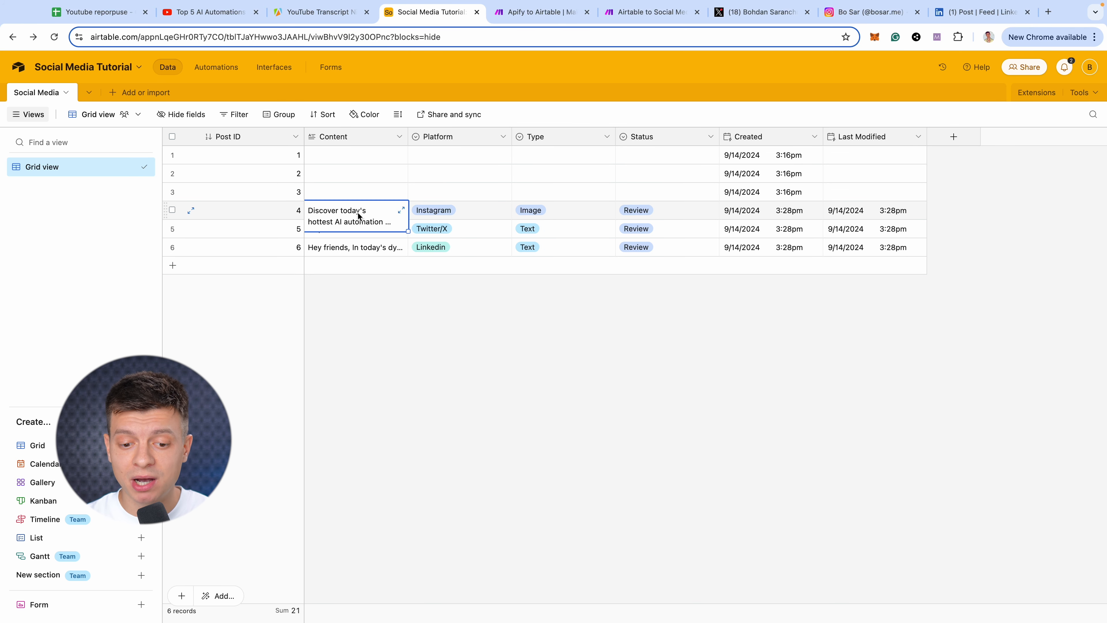
click(401, 210)
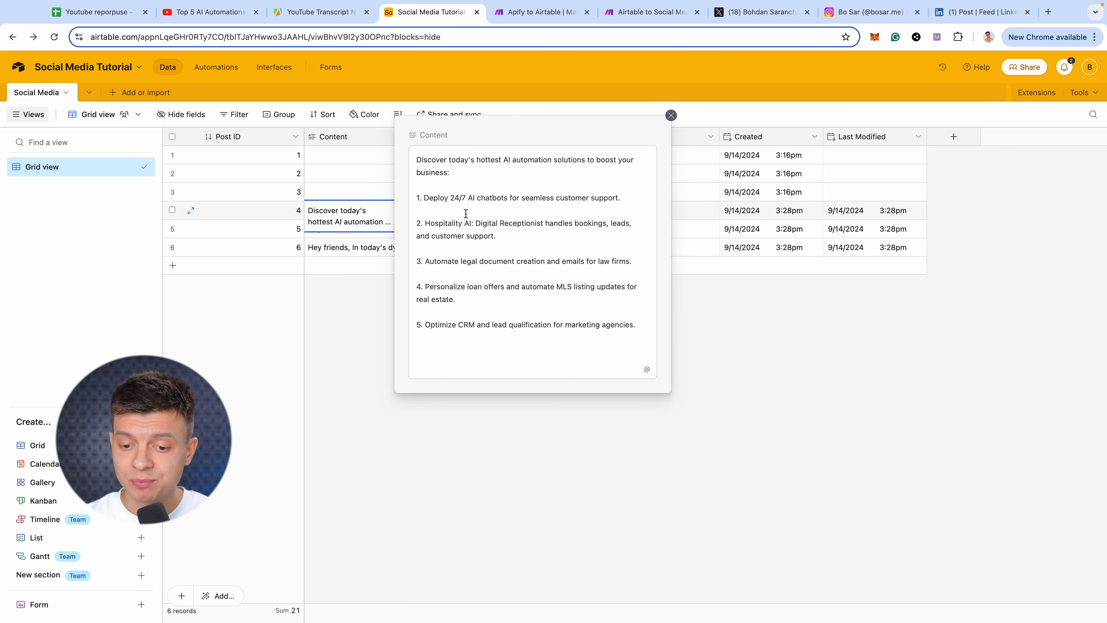
key(Escape)
click(397, 231)
click(402, 228)
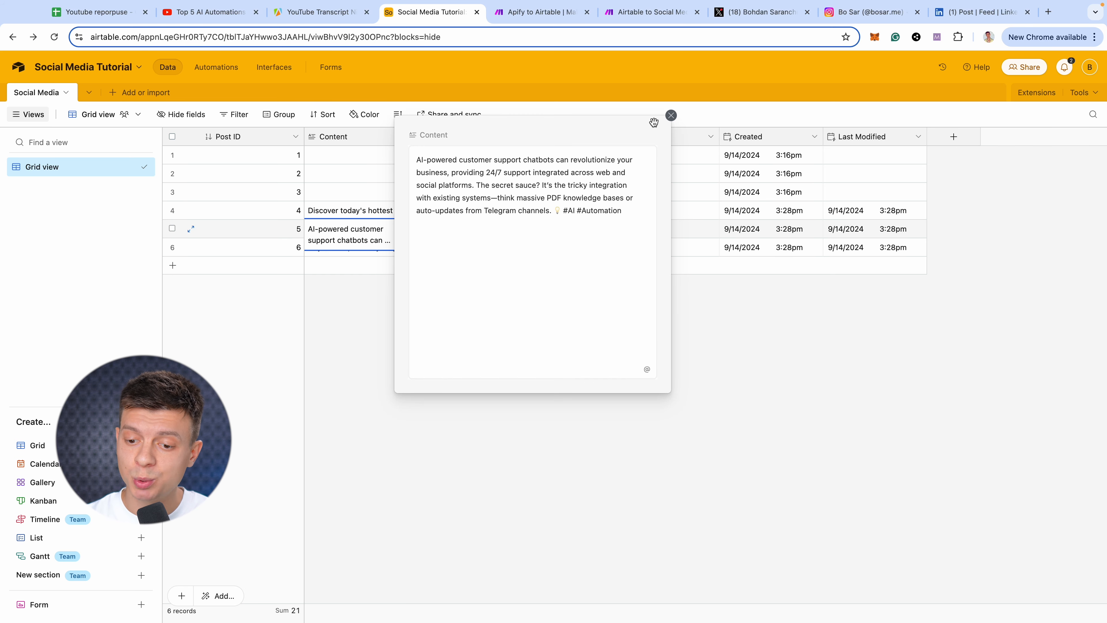
click(670, 115)
Delete the closing signature "Looking forward to your thoughts, [Your Name]" from the Linkedin record's Content.
click(398, 249)
click(401, 248)
scroll(510, 271, down, 15)
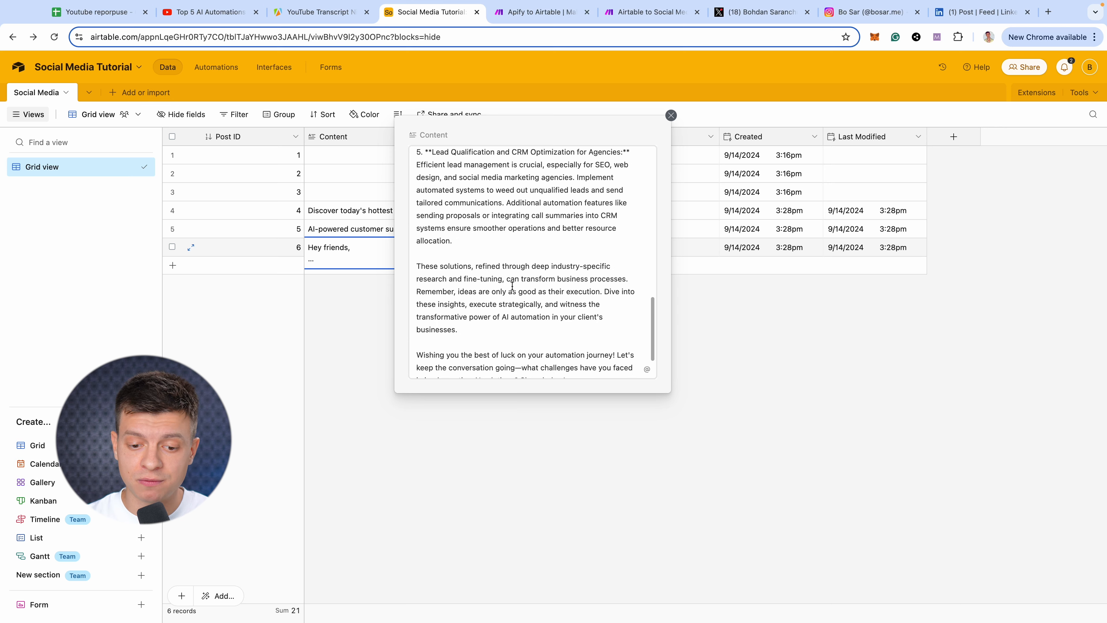
scroll(510, 275, up, 12)
scroll(588, 253, down, 14)
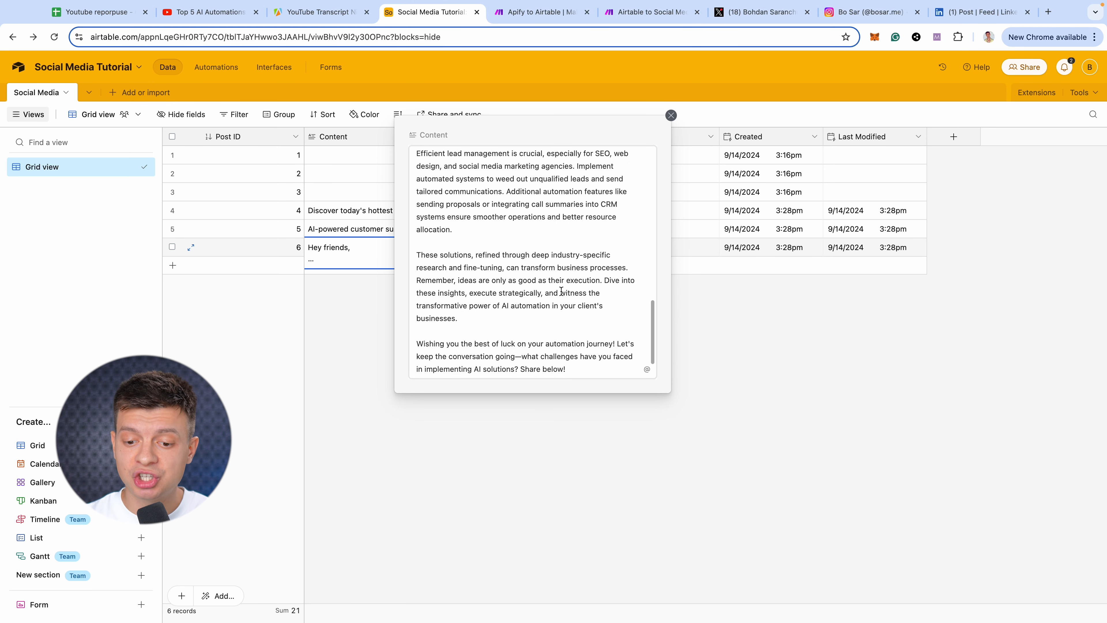
click(488, 366)
drag(464, 366, 388, 341)
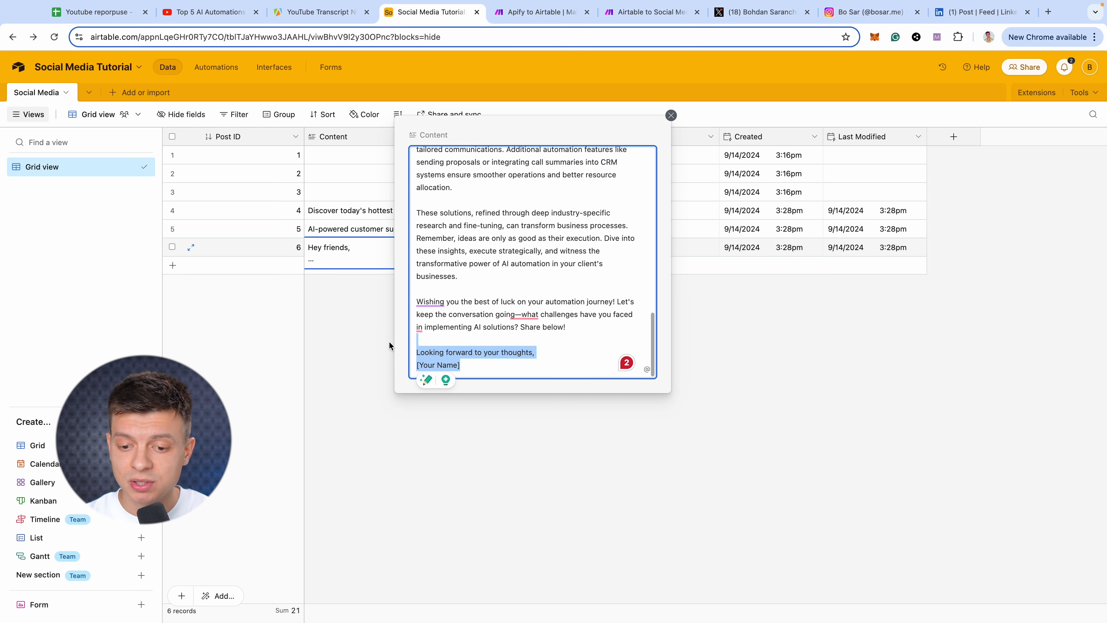
key(BackSpace)
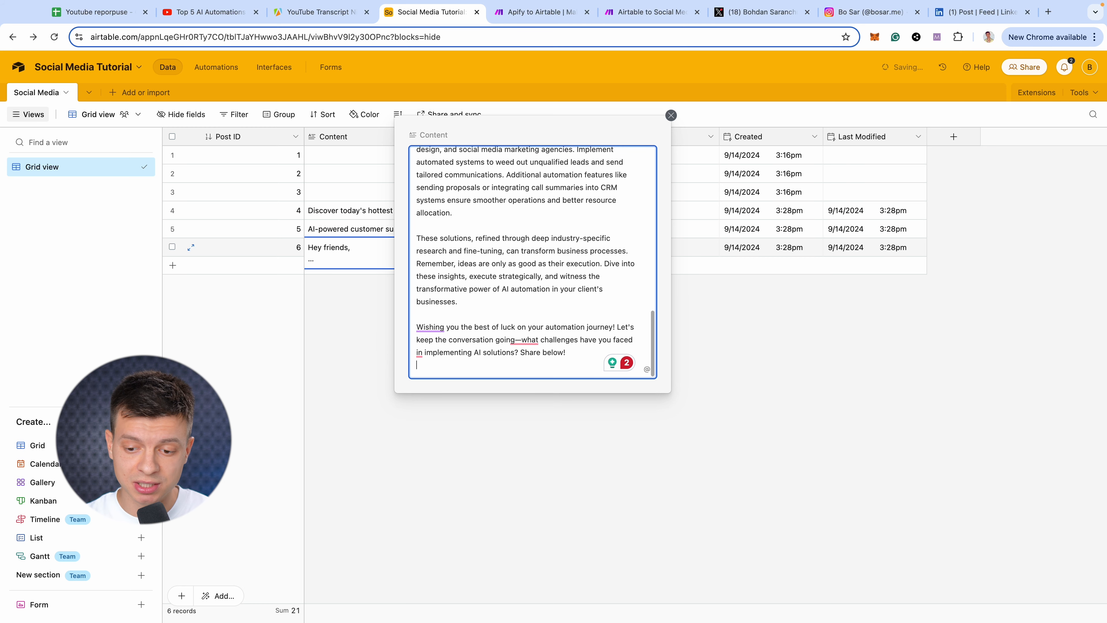
click(389, 341)
Examine the Status options available for the Linkedin record.
click(649, 247)
click(649, 251)
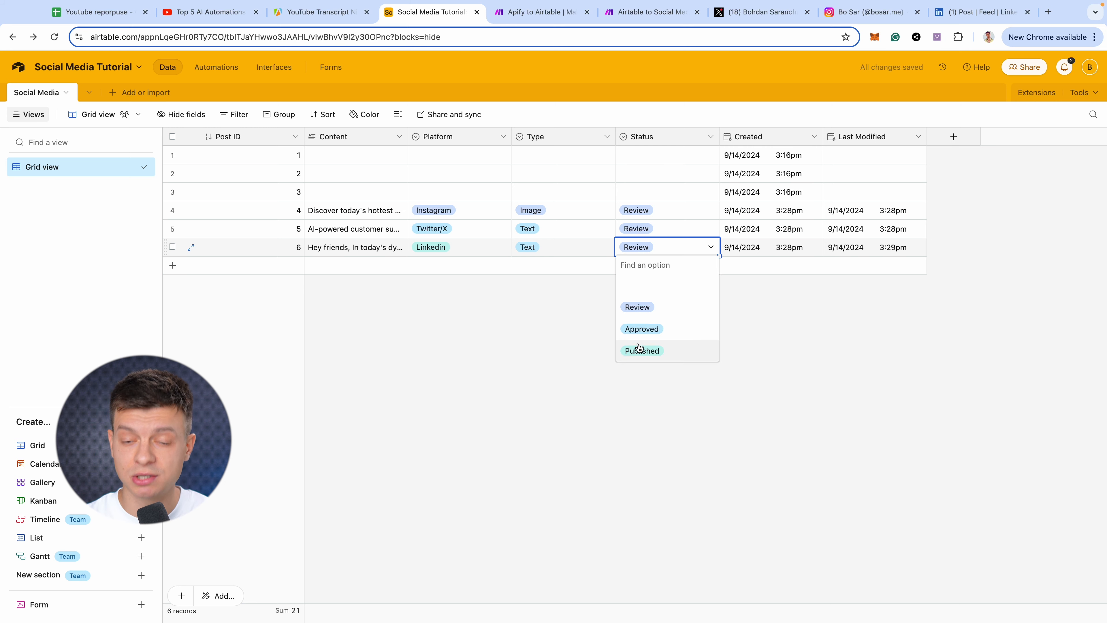
click(555, 324)
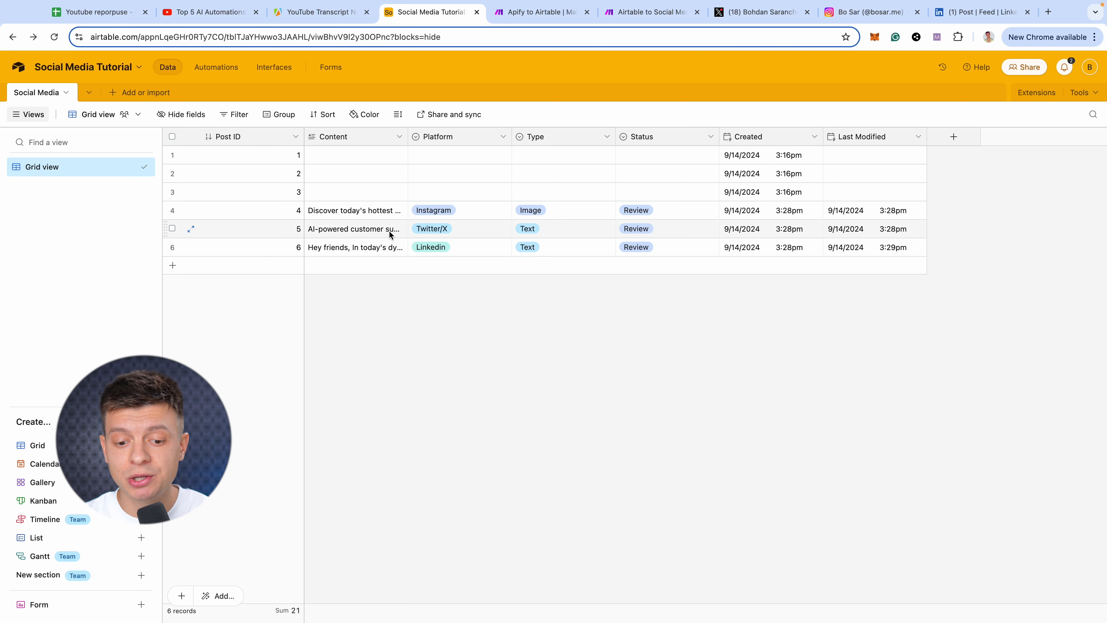
Review the user and system prompts of the third route's OpenAI module in the Apify to Airtable scenario.
click(539, 12)
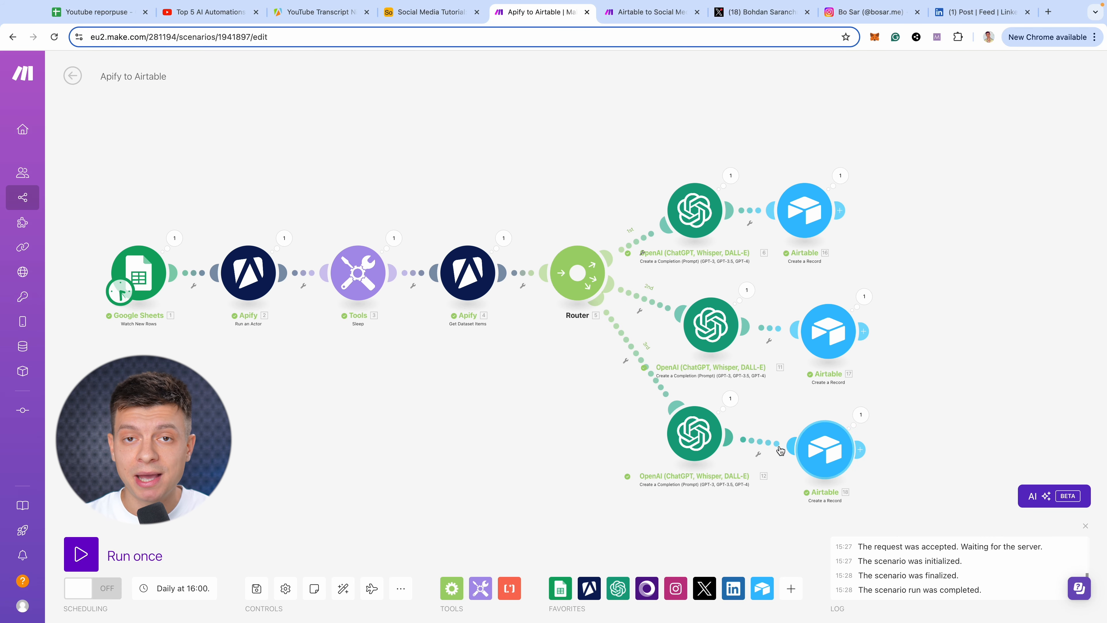
click(705, 436)
scroll(839, 431, down, 8)
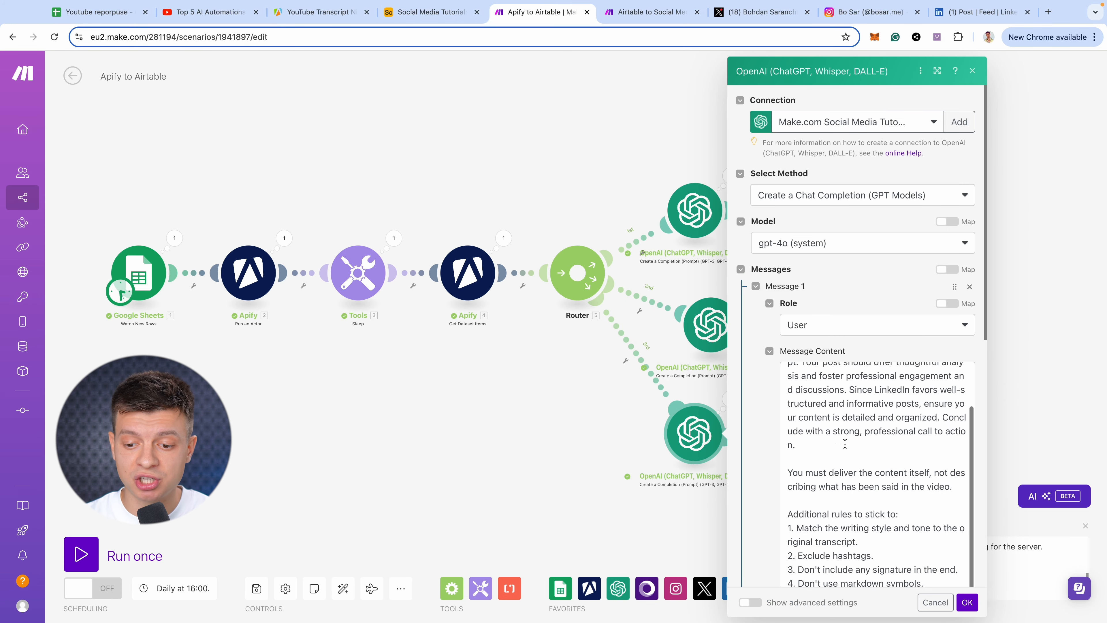
scroll(842, 501, down, 3)
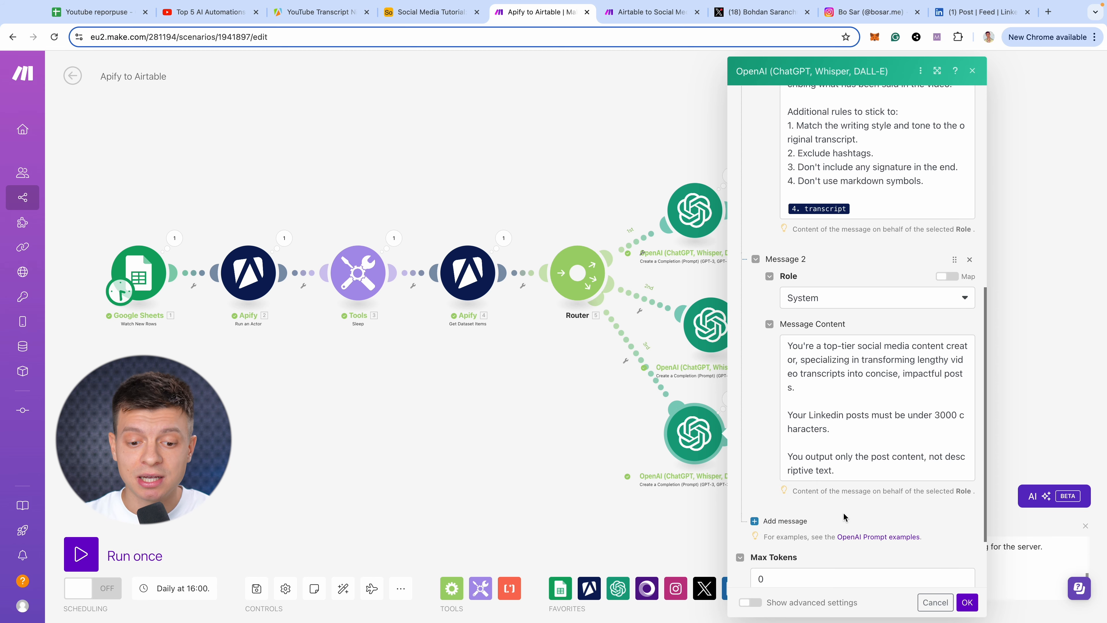
scroll(860, 286, up, 5)
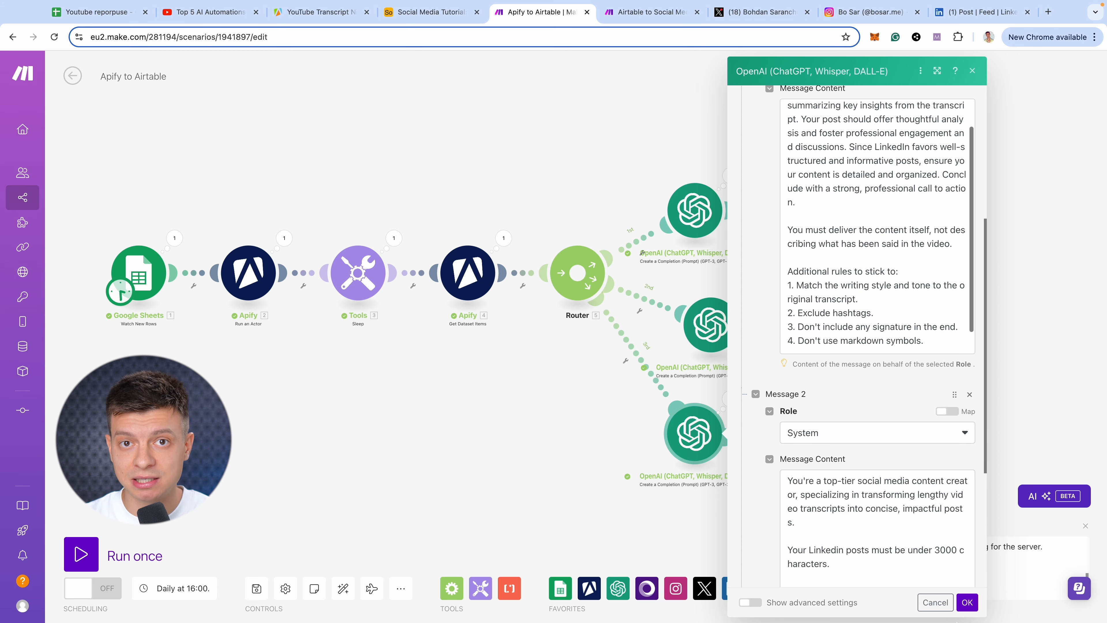
click(967, 601)
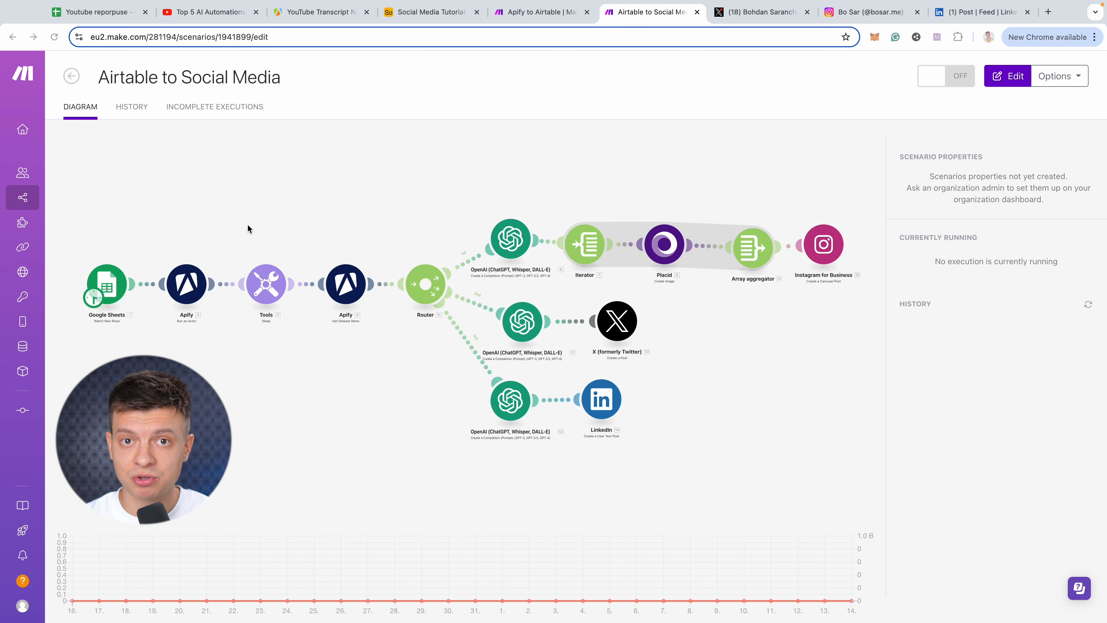
Open the Airtable to Social Media scenario for editing and delete the Google Sheets, Apify and Tools modules before the Router.
click(137, 234)
drag(112, 225, 391, 349)
drag(92, 210, 418, 305)
key(Delete)
Move the empty starting module near the Router and make it an Airtable Watch Records trigger.
drag(152, 283, 382, 275)
click(382, 275)
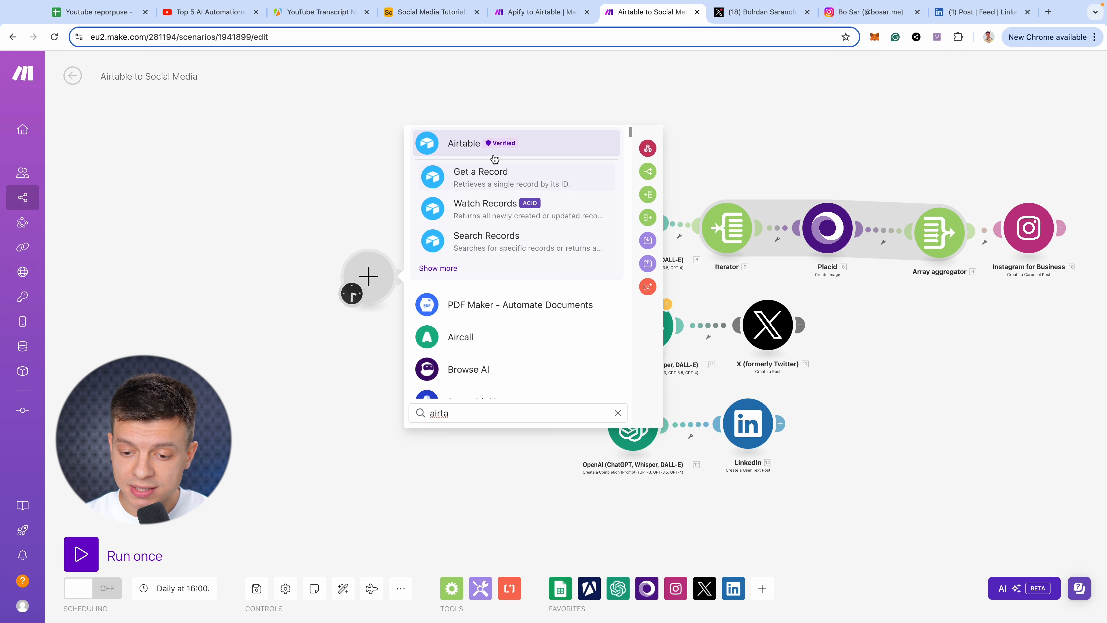
click(459, 144)
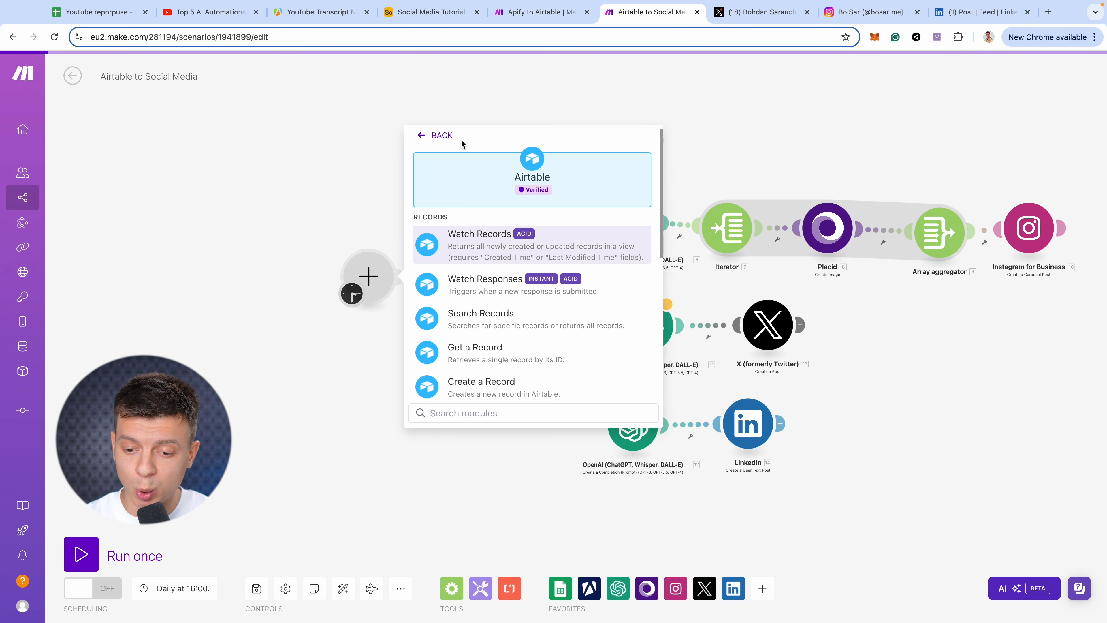
click(479, 248)
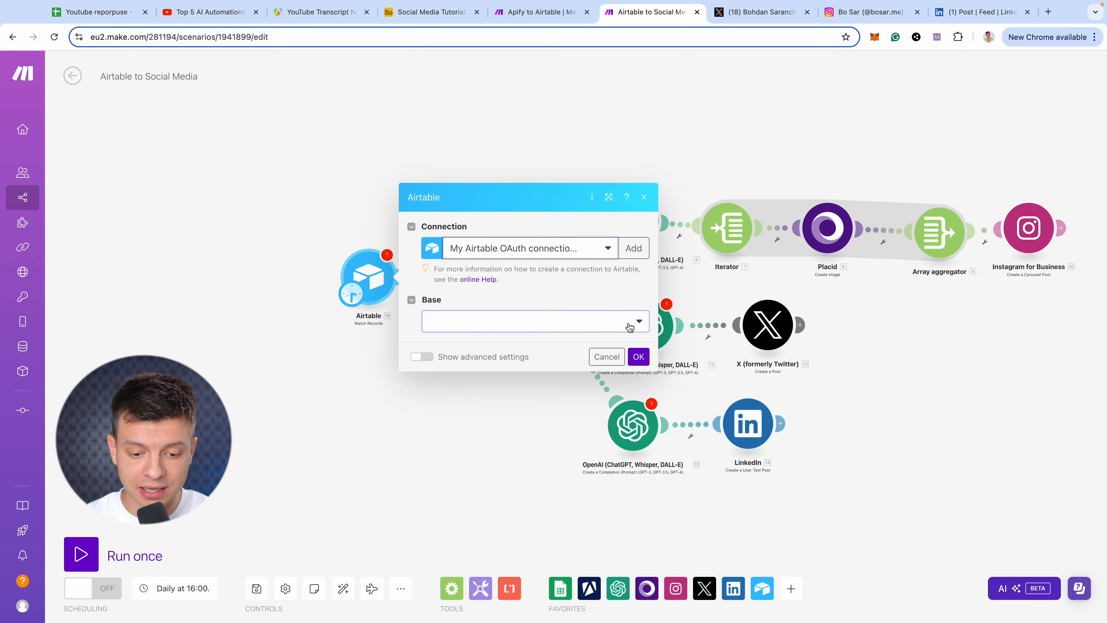
Point the Watch Records trigger to the base "Social Media Tutorial" and the table "Social Media".
click(629, 323)
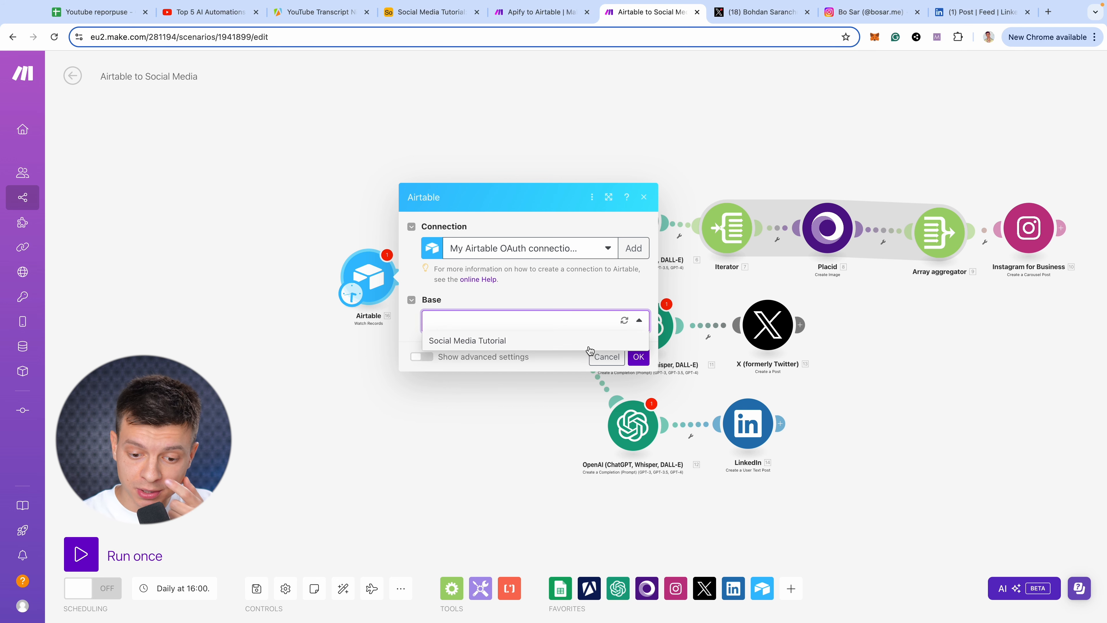
click(524, 352)
click(519, 343)
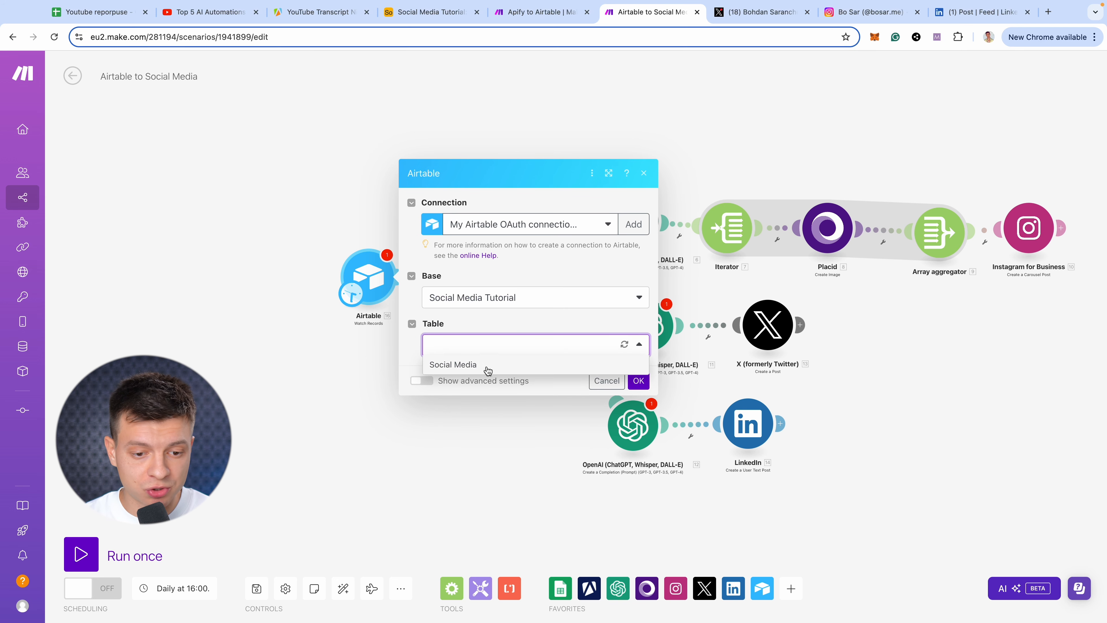
click(482, 369)
scroll(542, 335, down, 2)
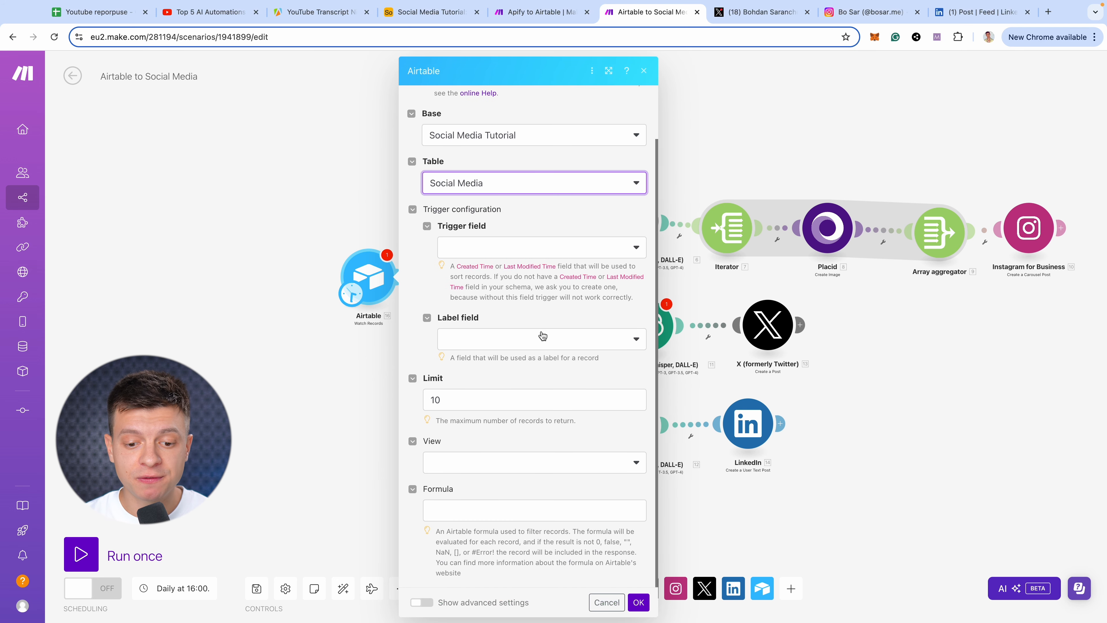
Set the Airtable trigger field to Last Modified and the label field to Post ID, and start watching records from now on.
click(519, 253)
click(479, 288)
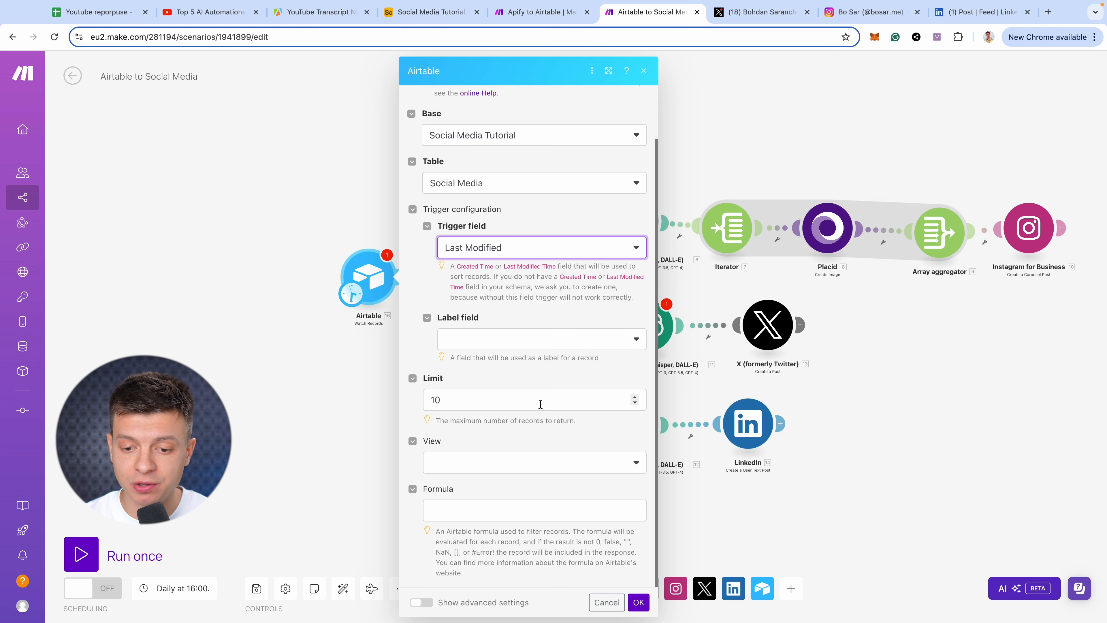
click(473, 343)
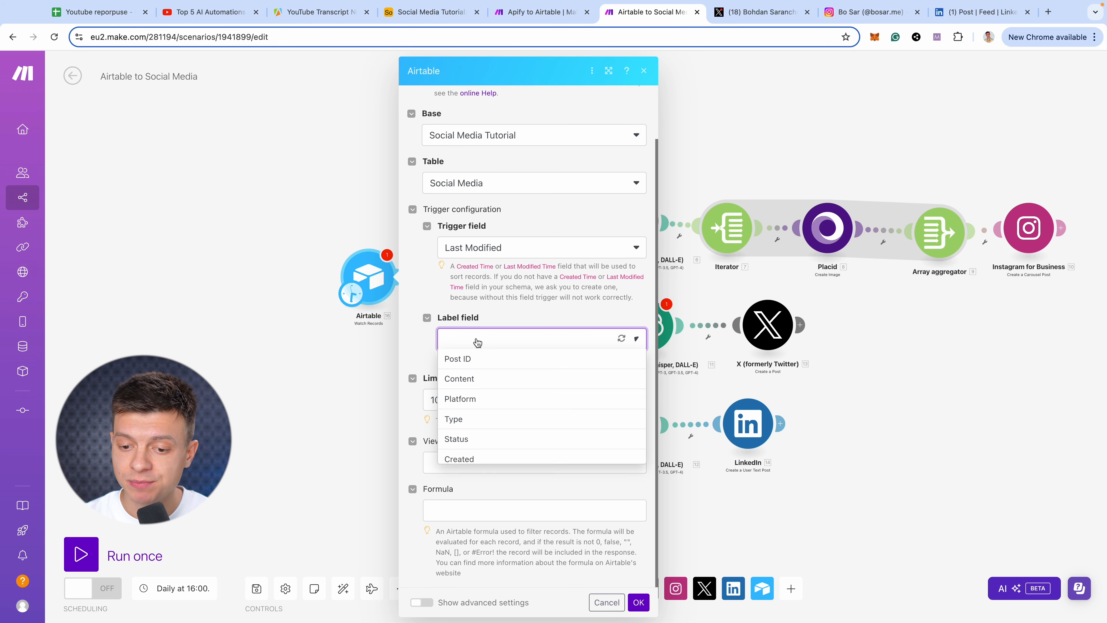
click(485, 363)
click(638, 603)
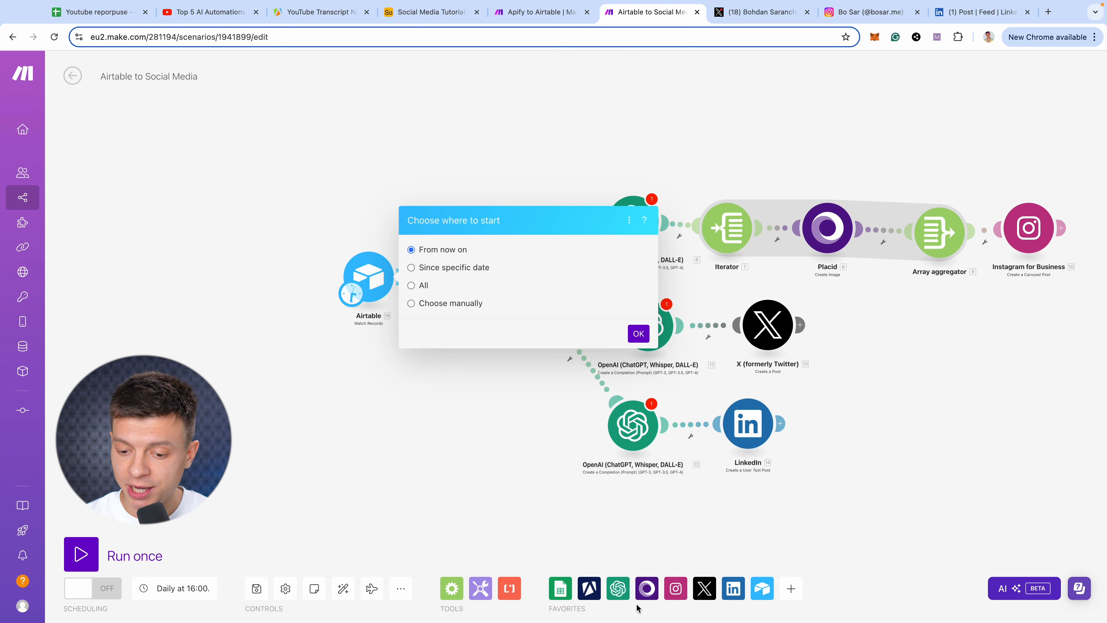
click(637, 331)
drag(538, 293, 503, 289)
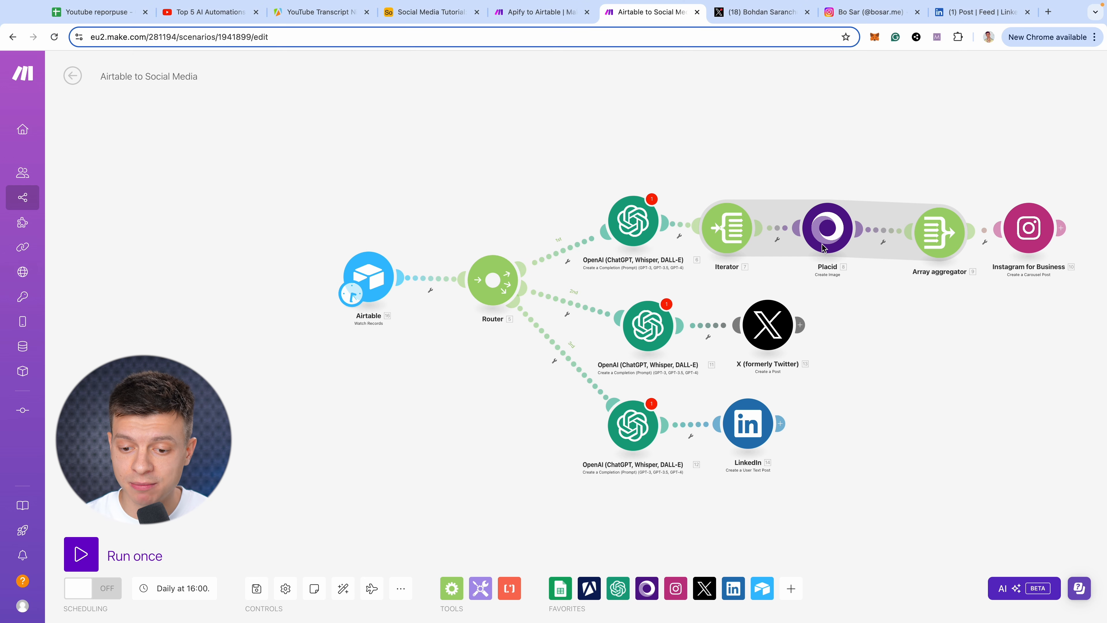
Delete the three OpenAI modules from the Router's routes.
click(632, 231)
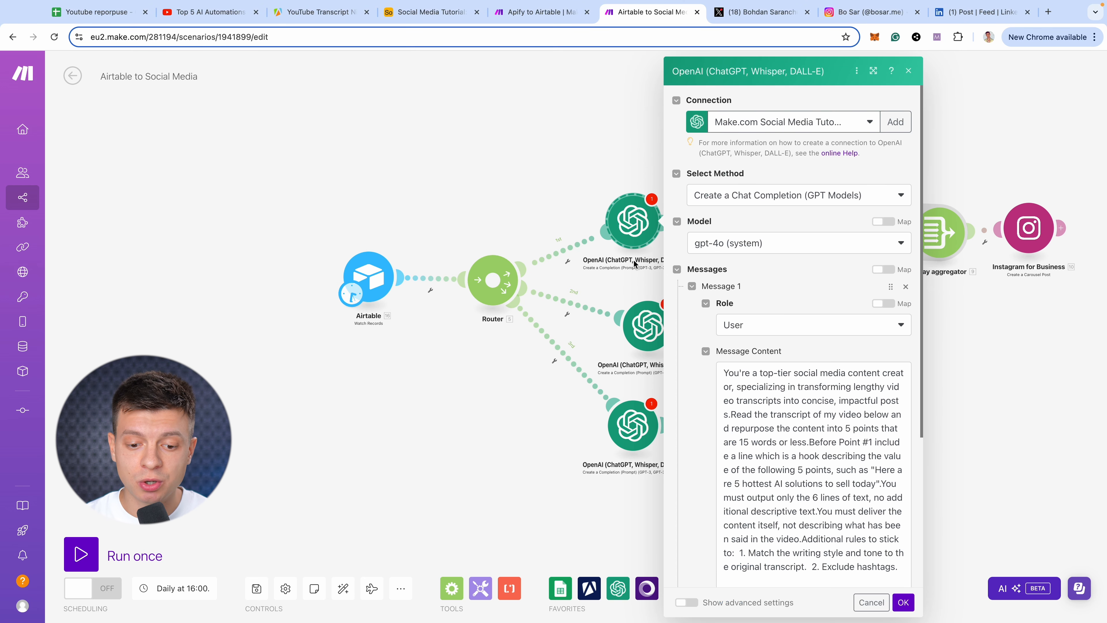
right_click(633, 437)
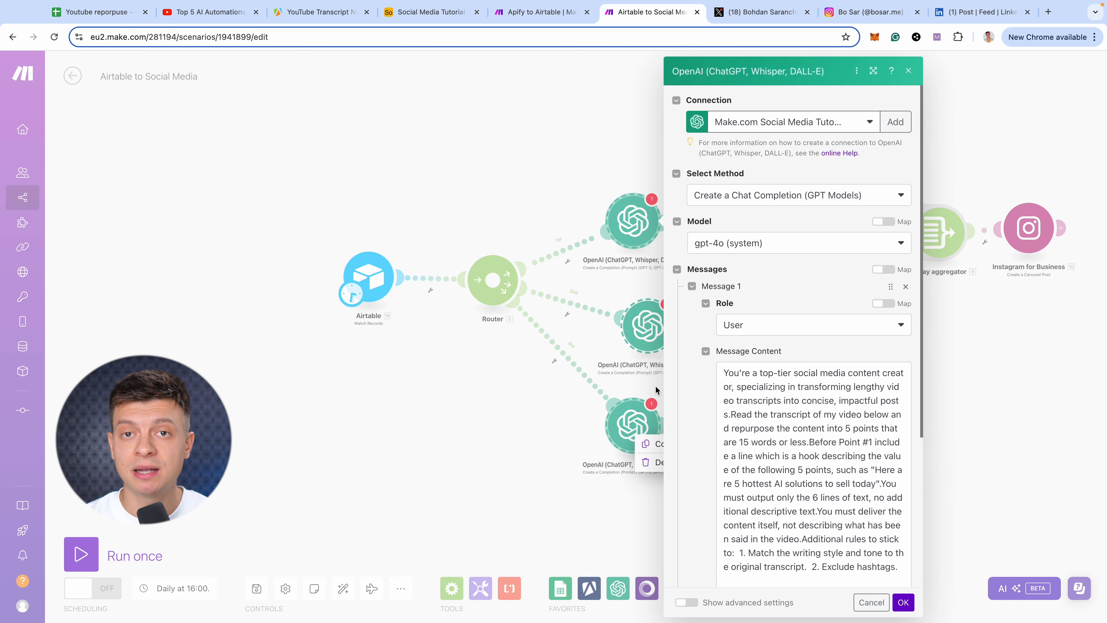
click(653, 462)
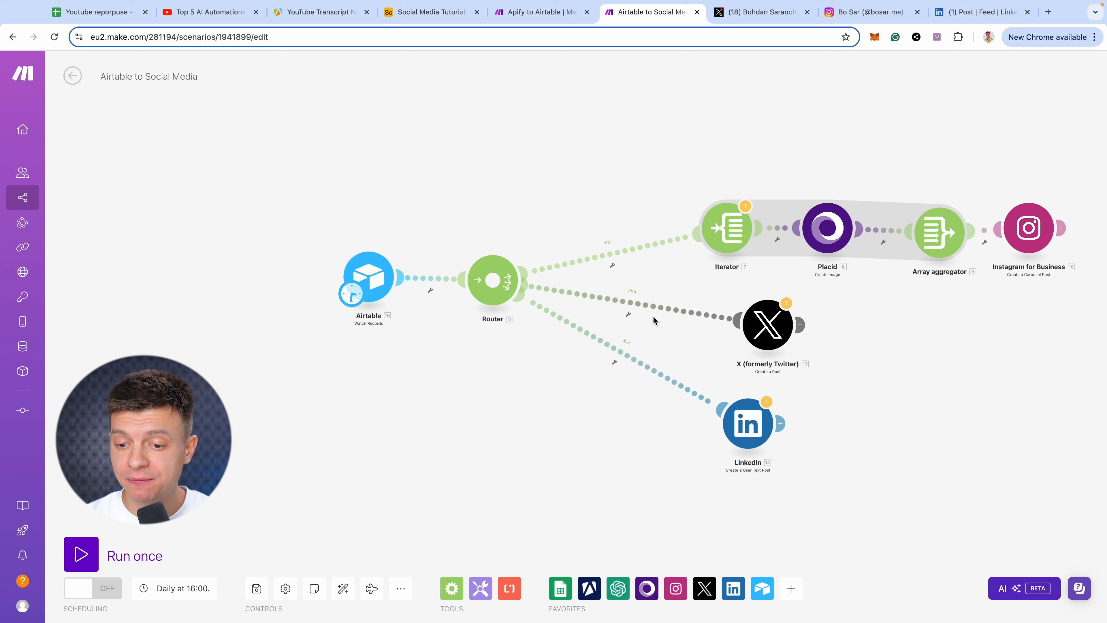
Move the Iterator, X and LinkedIn modules closer to the Router.
drag(727, 226, 653, 224)
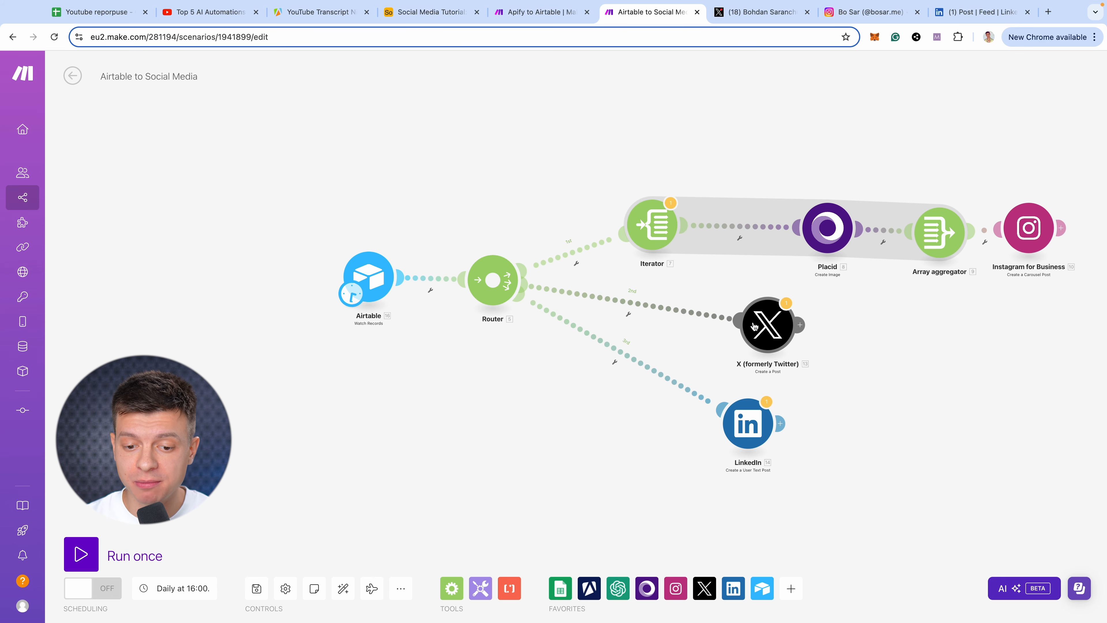
drag(752, 327, 665, 327)
drag(747, 425, 618, 421)
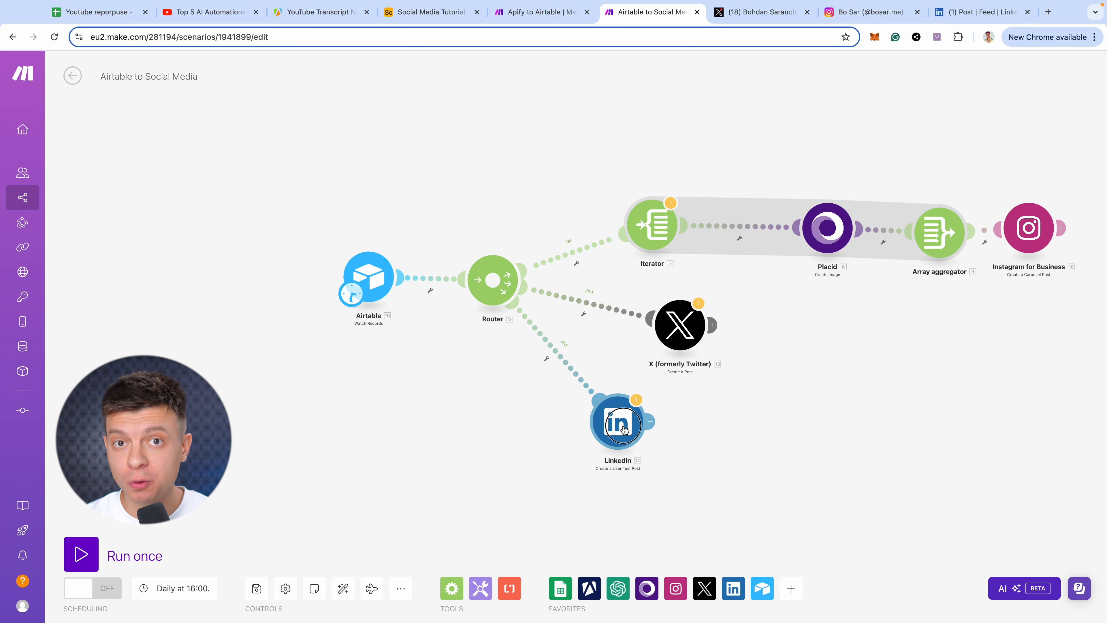
Set up a filter labelled "Instagram" on the first route, with Platform equal to "Instagram".
right_click(573, 250)
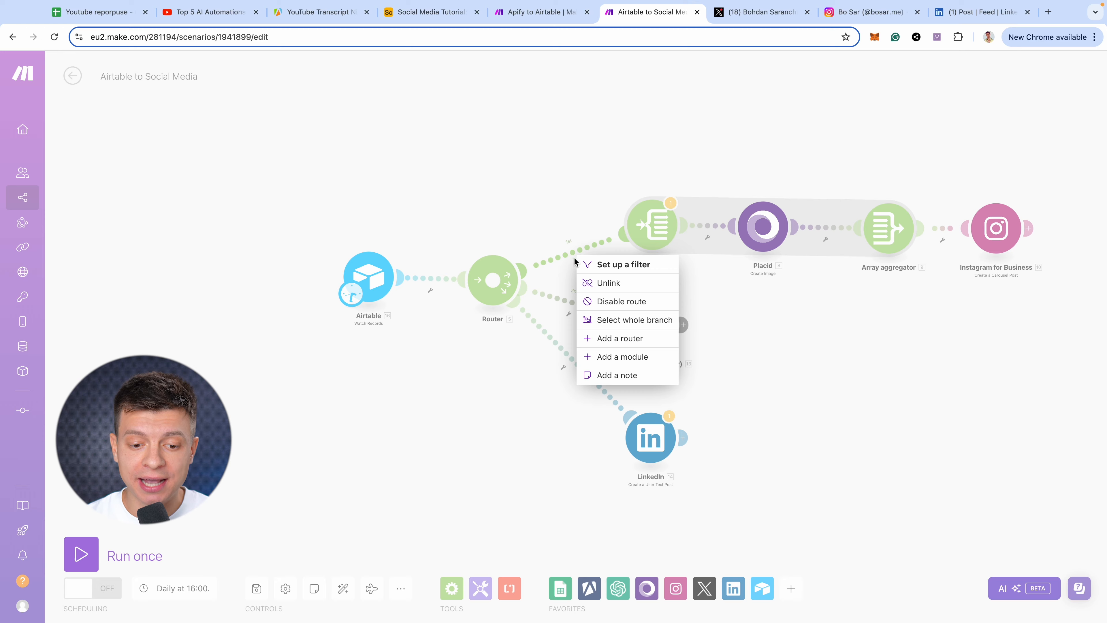
click(633, 270)
text(Instagram)
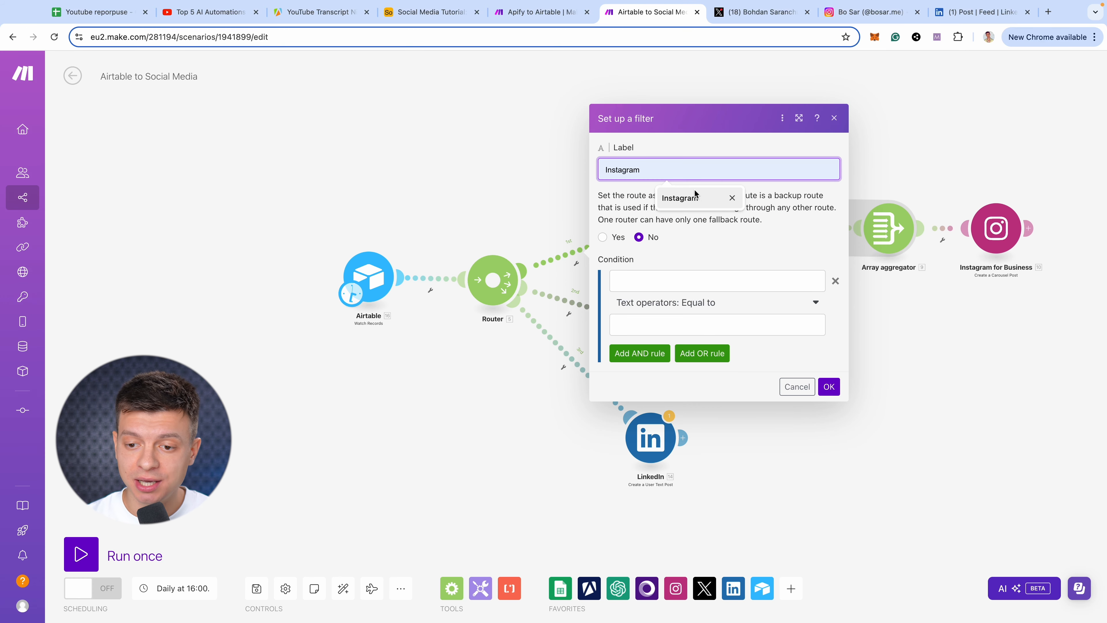
click(715, 281)
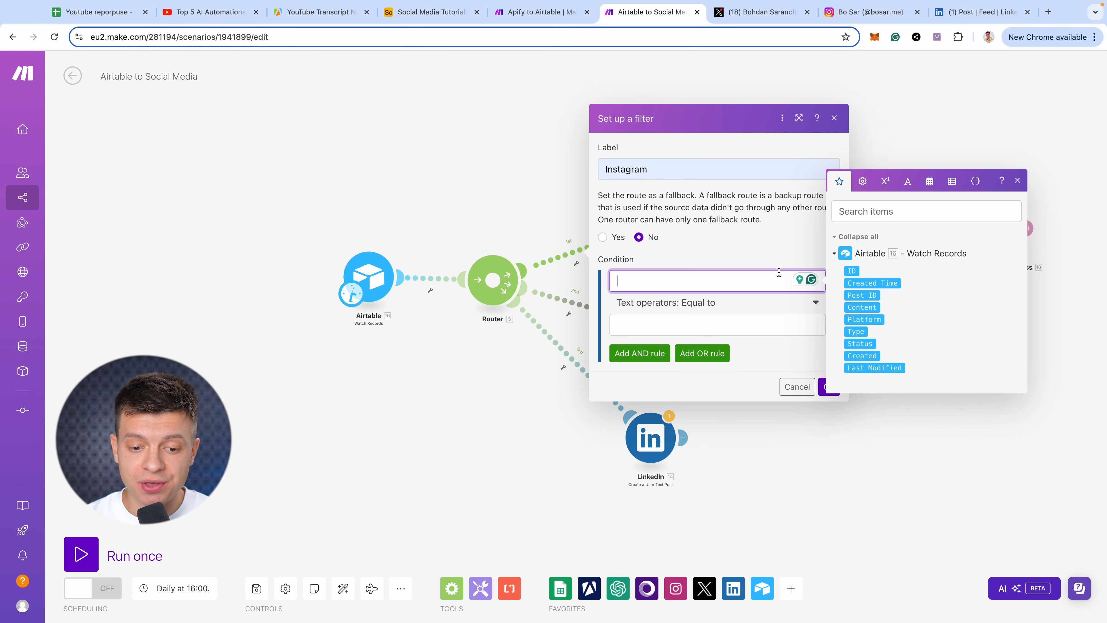
click(864, 319)
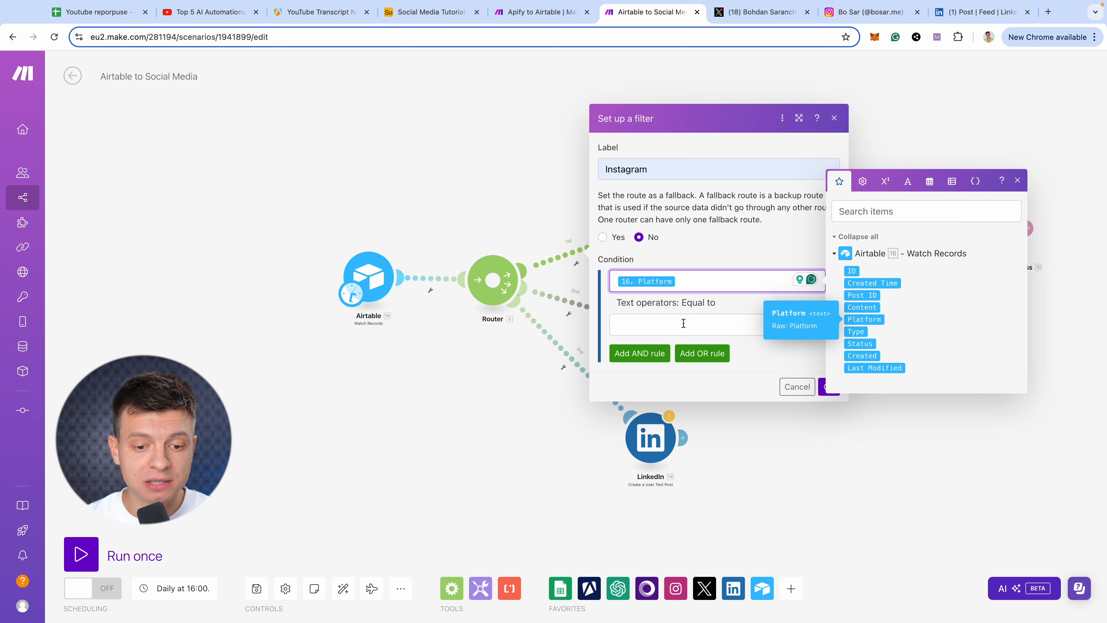
click(694, 315)
text(Instag)
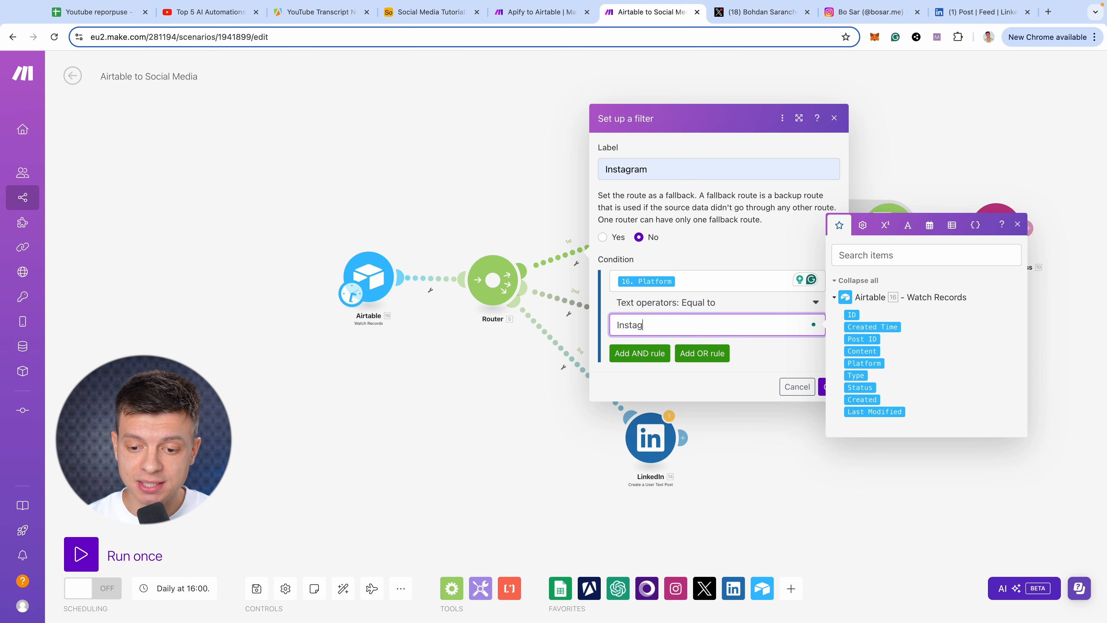
text(ram)
Add an AND rule to the Instagram filter requiring Status equal to "Approved", and save the scenario.
click(644, 354)
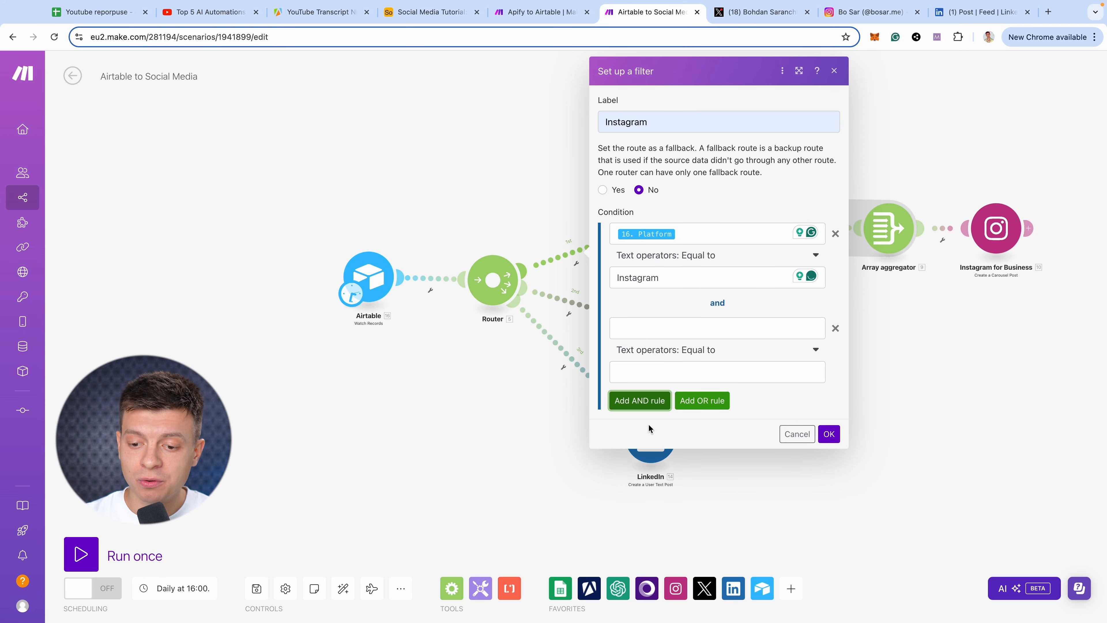
click(859, 391)
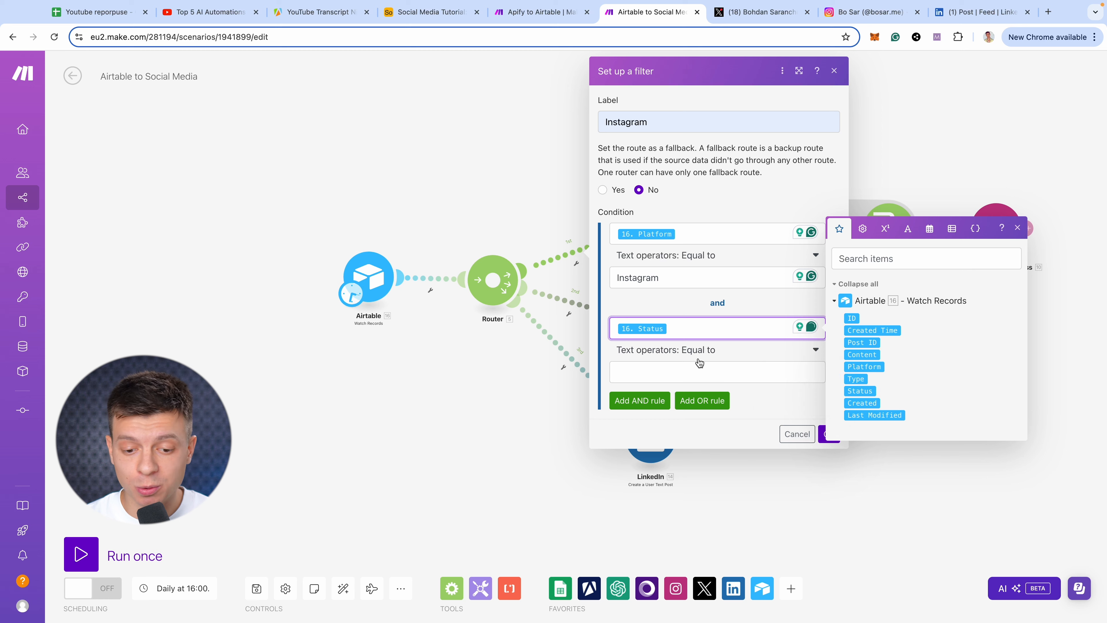
click(684, 374)
text(Approved)
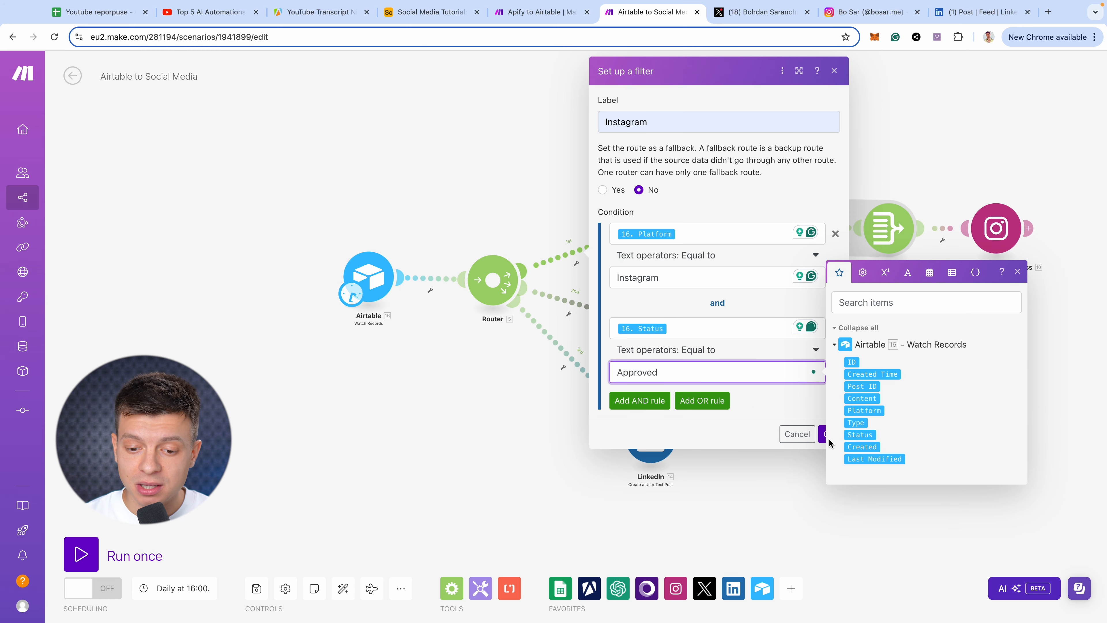
click(826, 434)
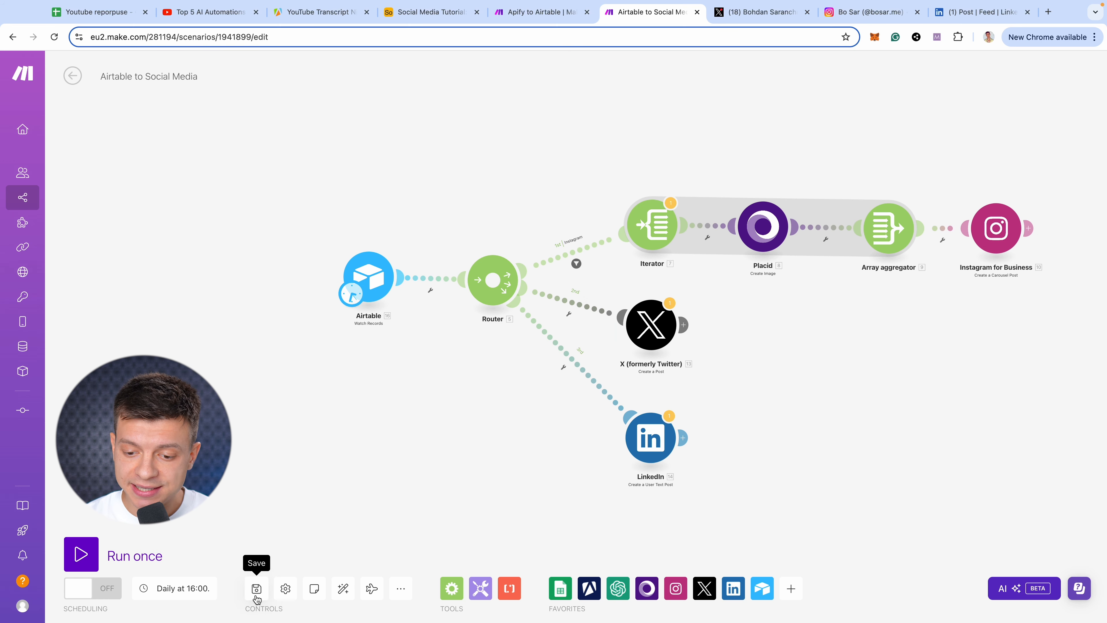
click(256, 596)
click(462, 601)
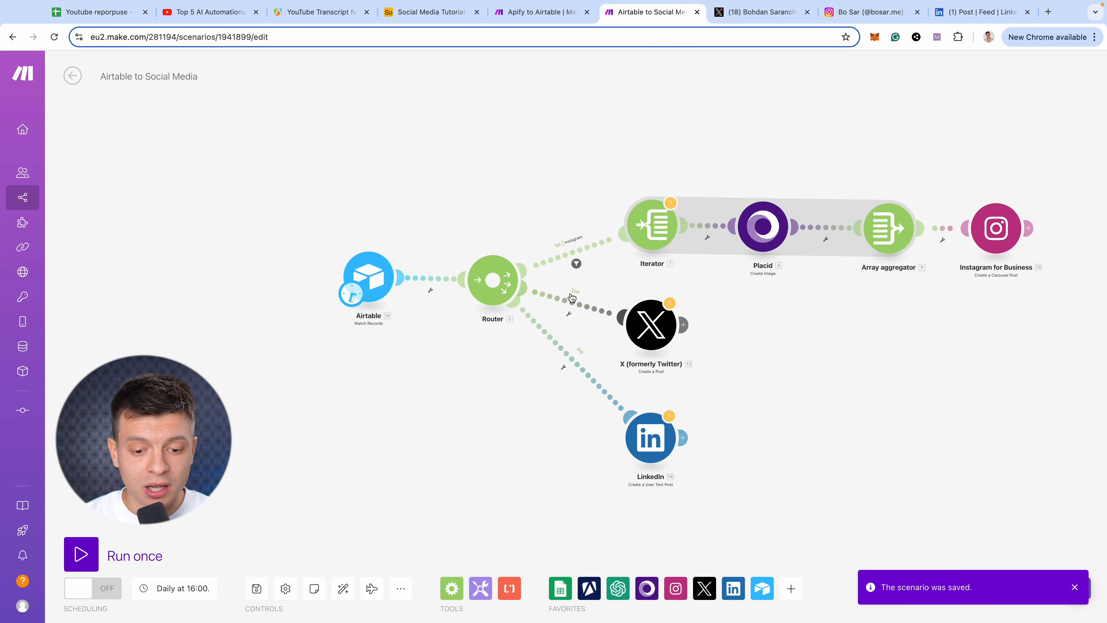
Set up a filter labelled "Twitter/X" on the second route, with Platform equal to "Twitter/X" as spelled in the Airtable base.
click(579, 307)
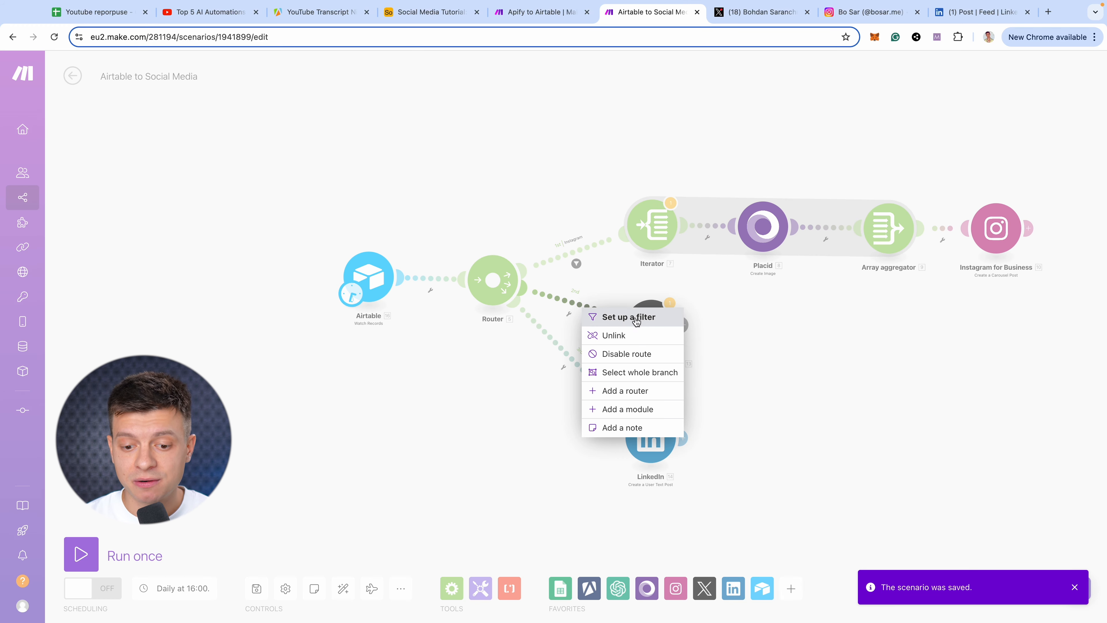
click(639, 318)
click(652, 220)
text(Twitt)
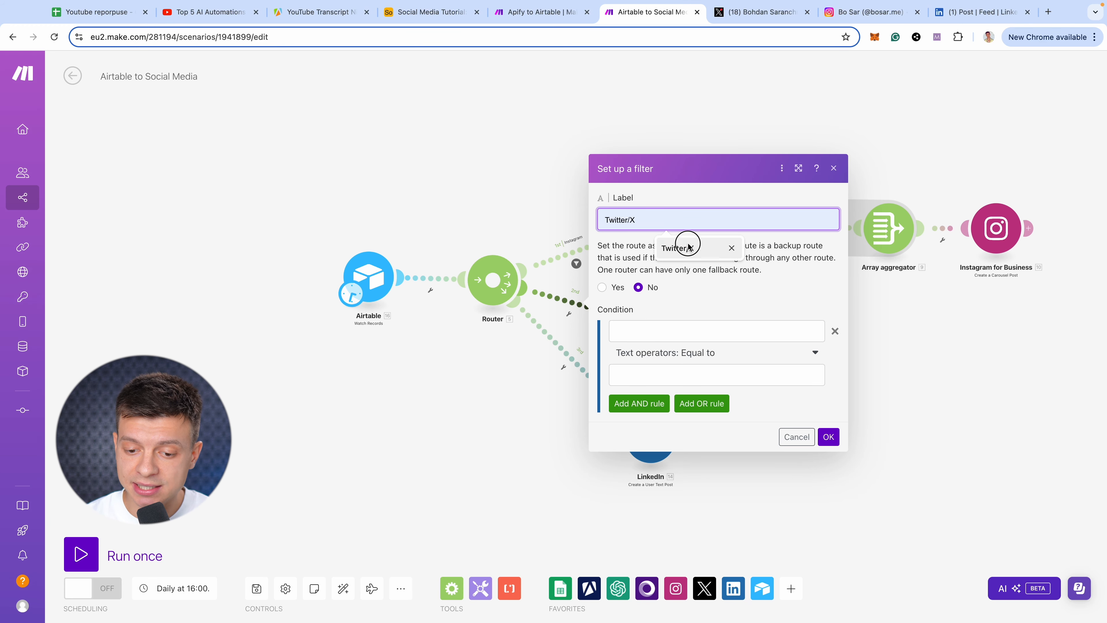
click(689, 247)
click(694, 335)
click(864, 370)
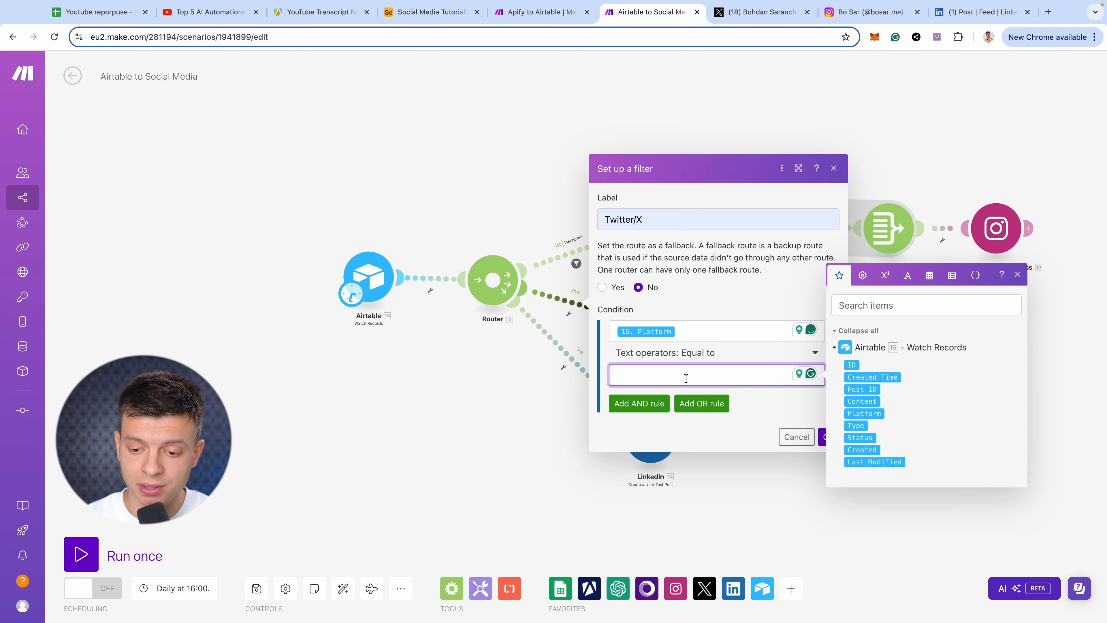
click(427, 11)
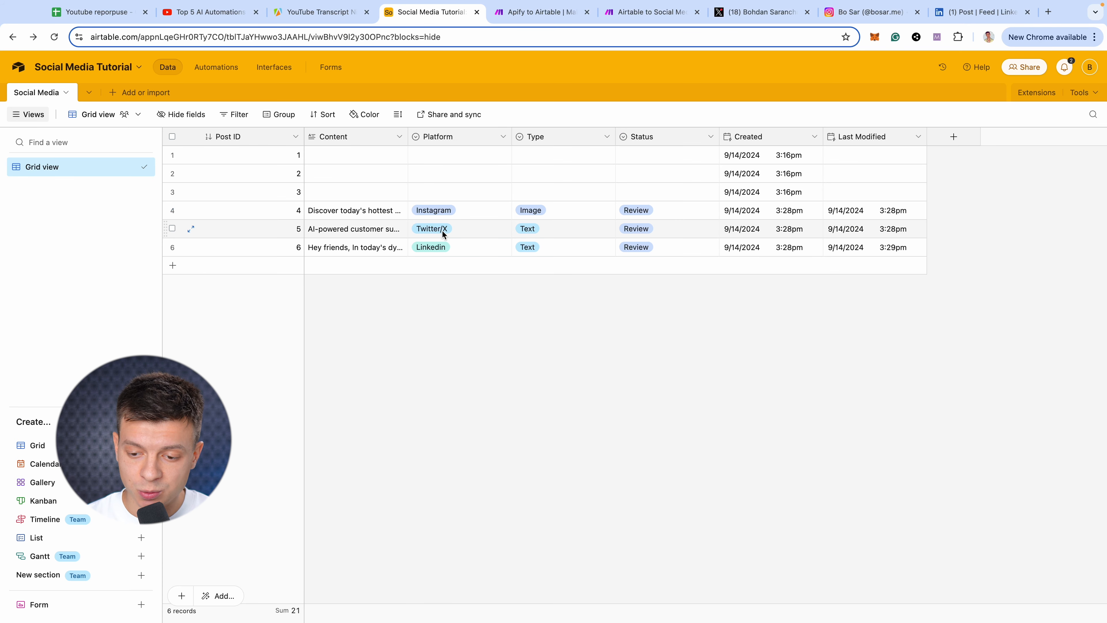
click(649, 12)
text(Twitter/X)
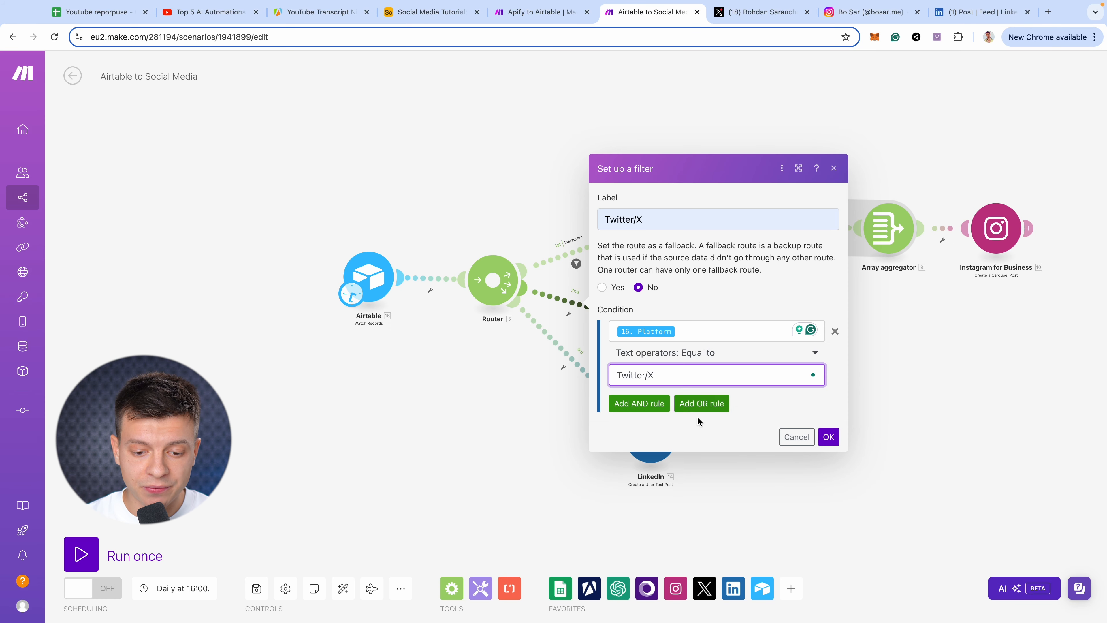
Add an AND rule to the Twitter/X filter requiring Status equal to "Approved".
click(631, 406)
click(653, 378)
click(859, 441)
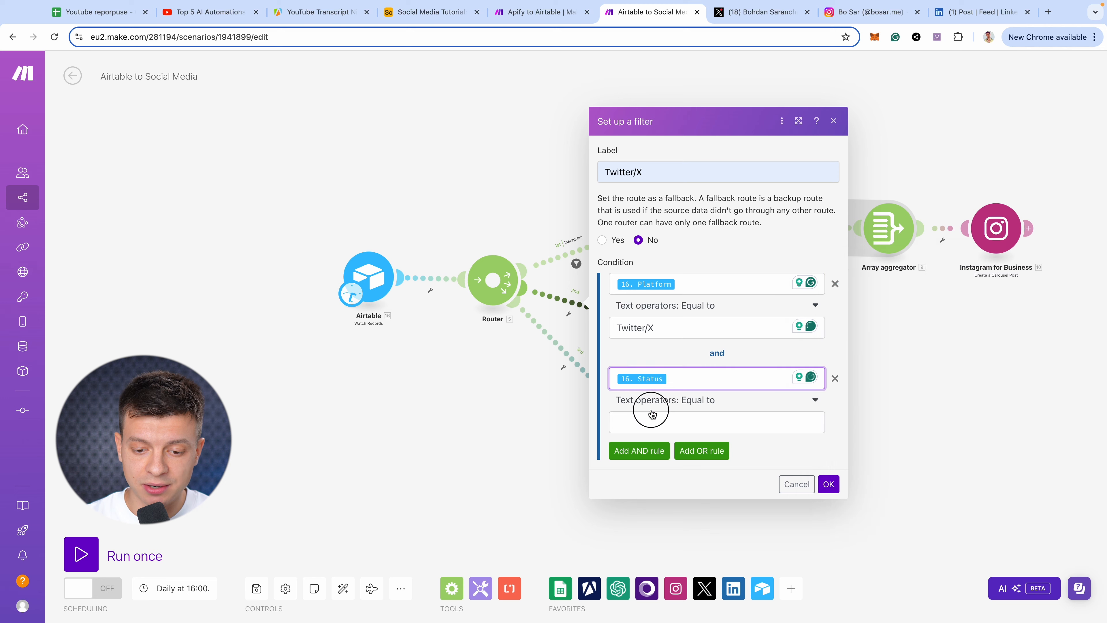
click(650, 409)
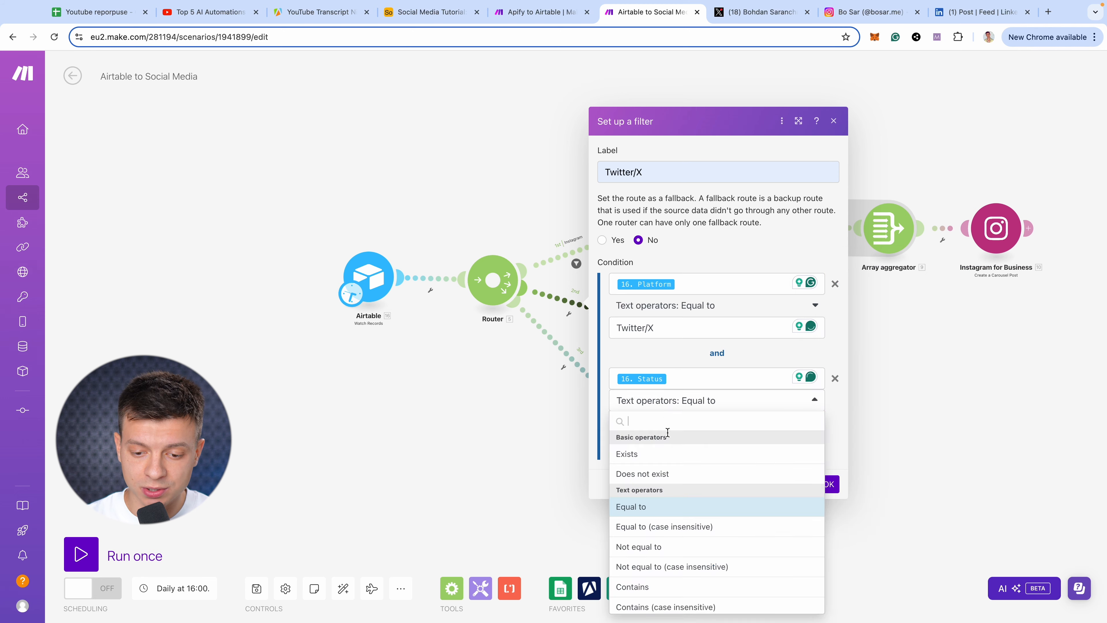
click(653, 507)
click(667, 422)
text(Approved)
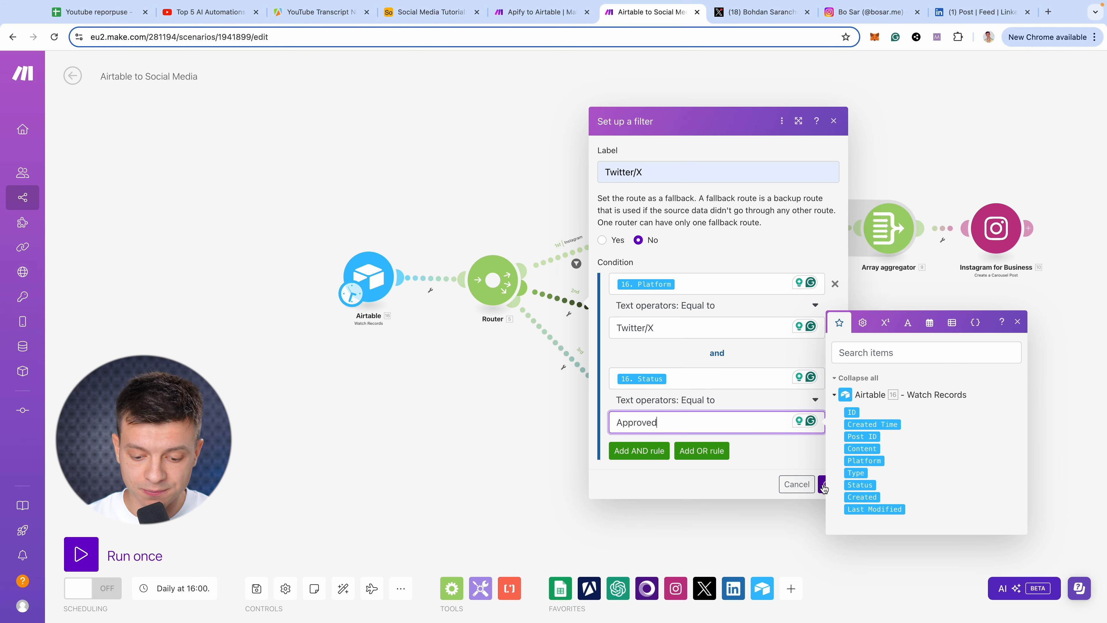
click(822, 483)
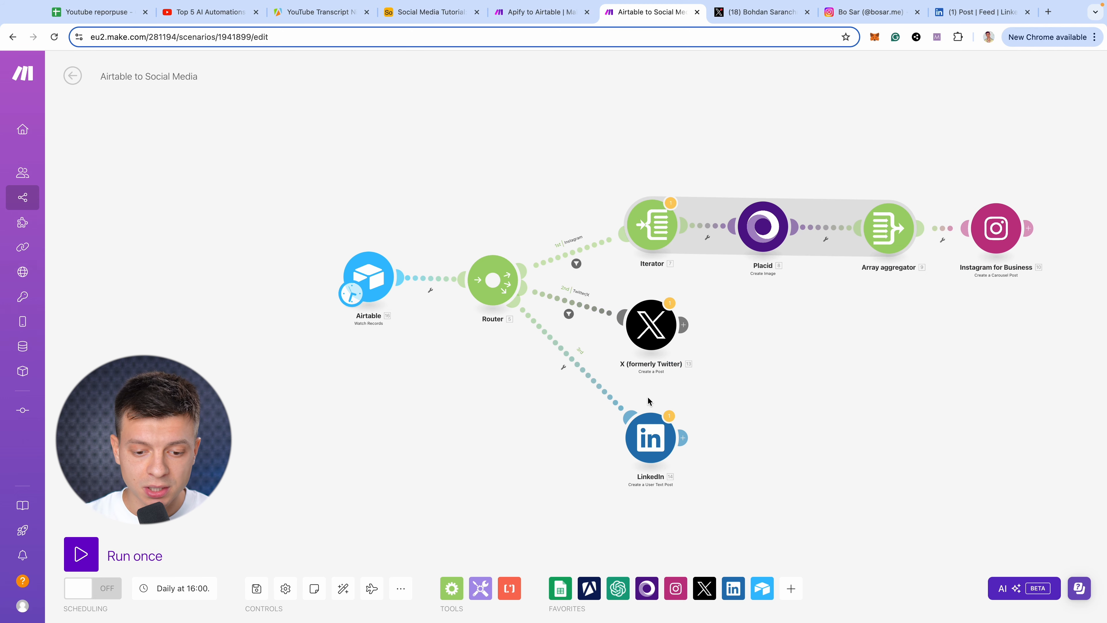
Set up a filter labelled "Linkedin" on the third route, with Platform equal to "Linkedin".
click(565, 368)
click(607, 372)
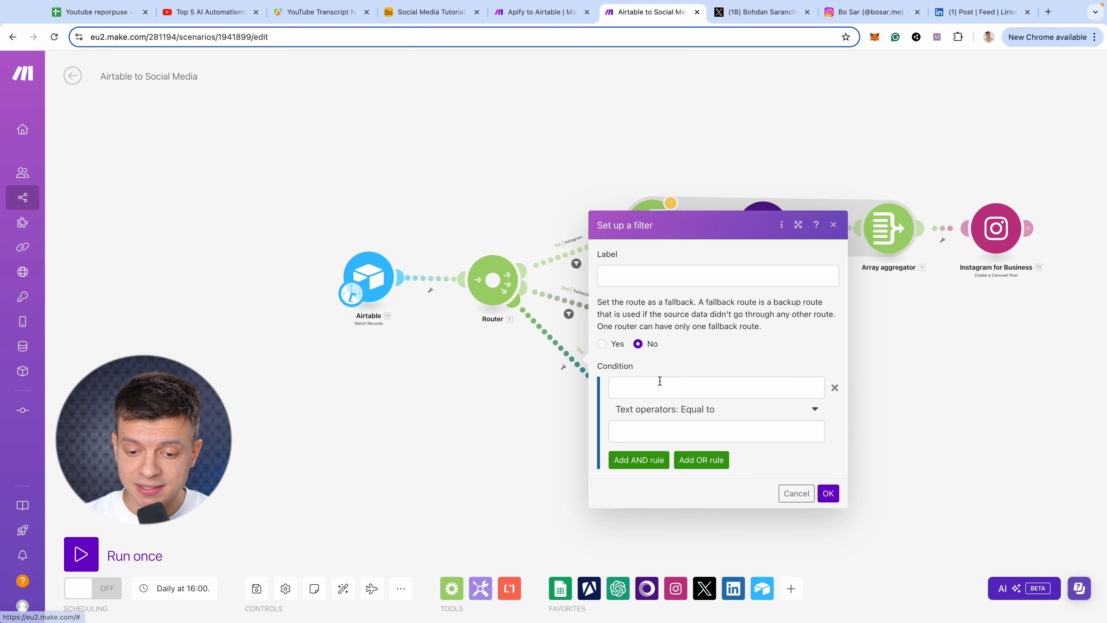
click(606, 272)
text(Lin)
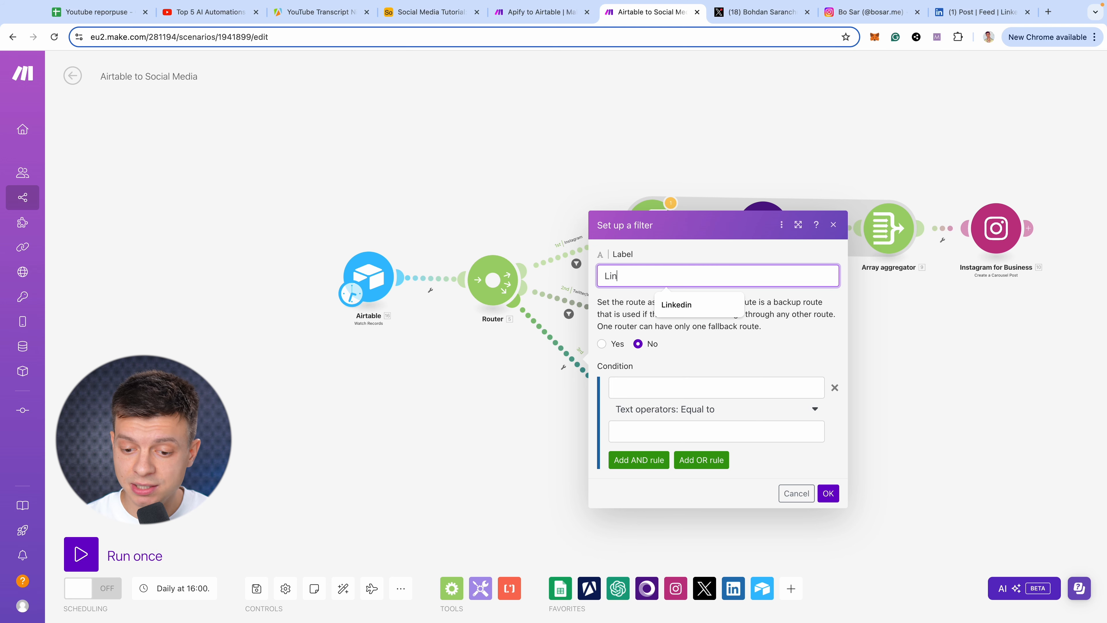
click(676, 305)
click(673, 392)
click(863, 425)
click(726, 430)
text(L)
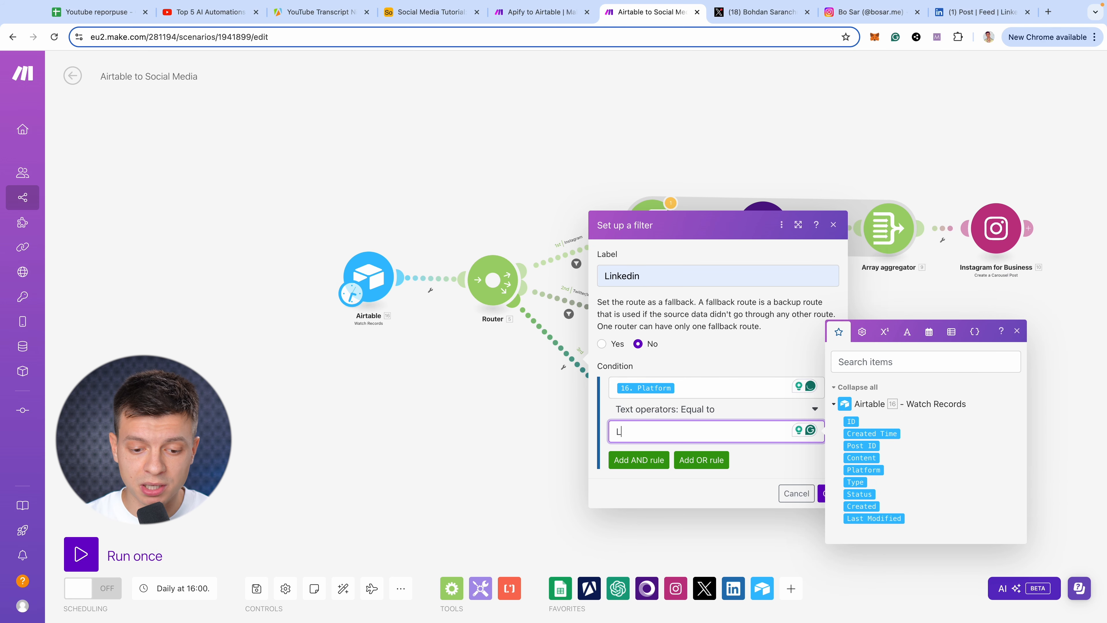
text(inkedin)
Add an AND rule to the Linkedin filter requiring Status equal to "Approved".
click(638, 459)
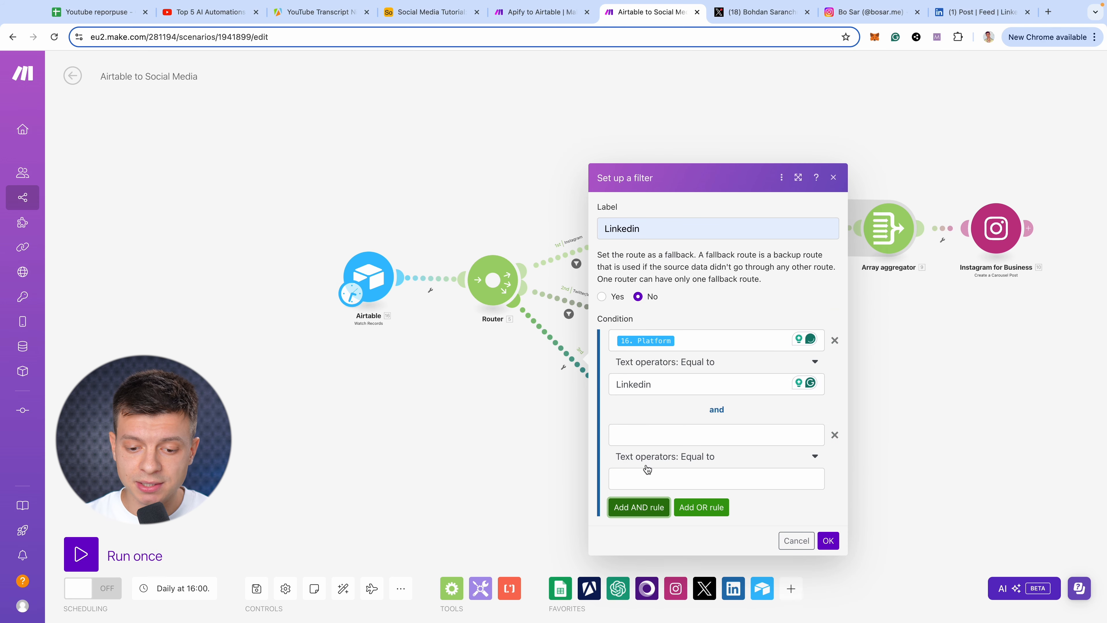
click(661, 436)
click(859, 541)
click(707, 480)
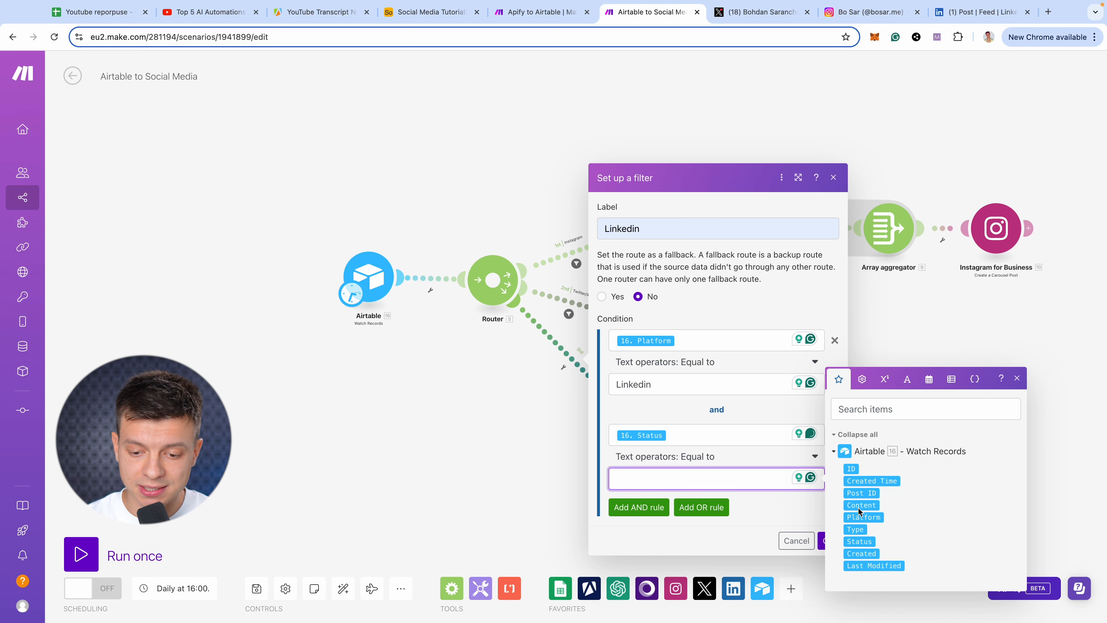
text(Approved)
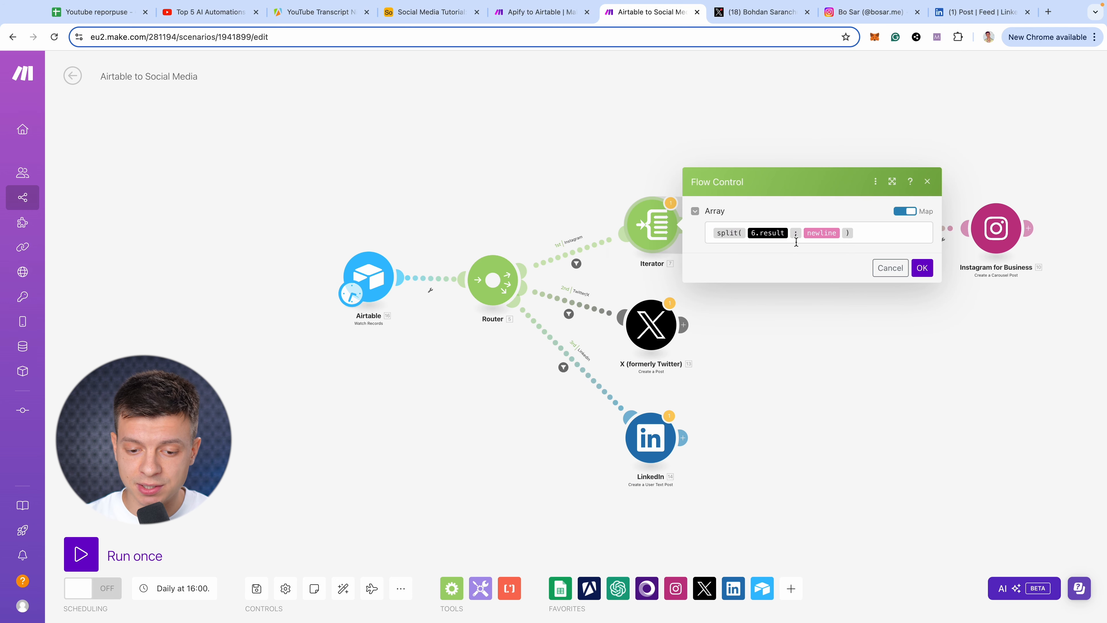
In the Iterator's split function, replace the unavailable result value with the Content field from the Airtable Watch Records module.
click(769, 234)
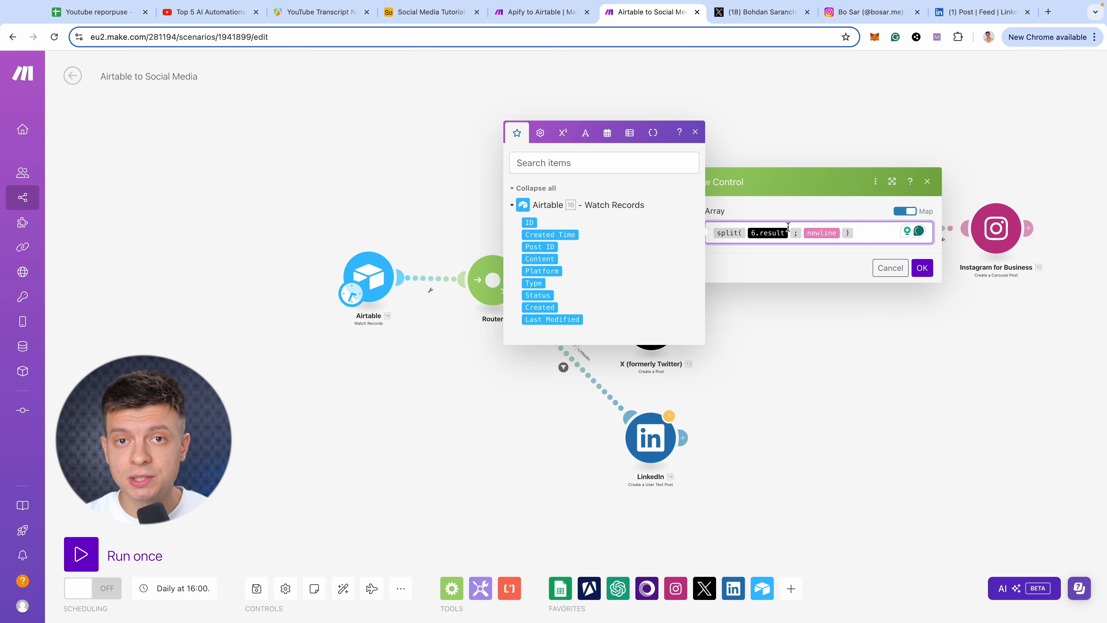
click(797, 232)
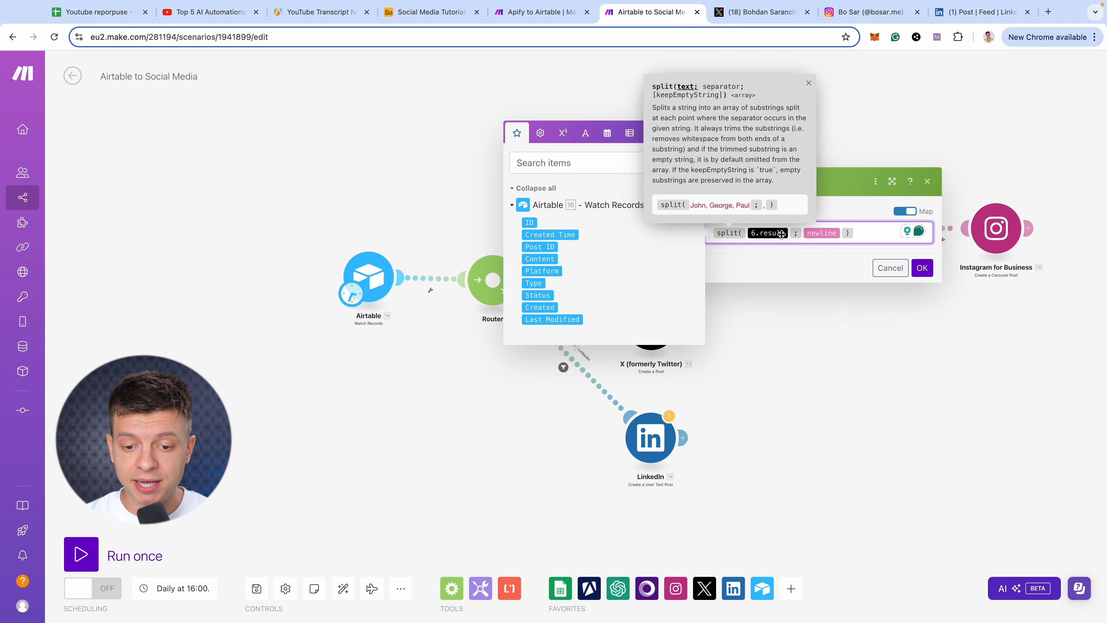
click(539, 259)
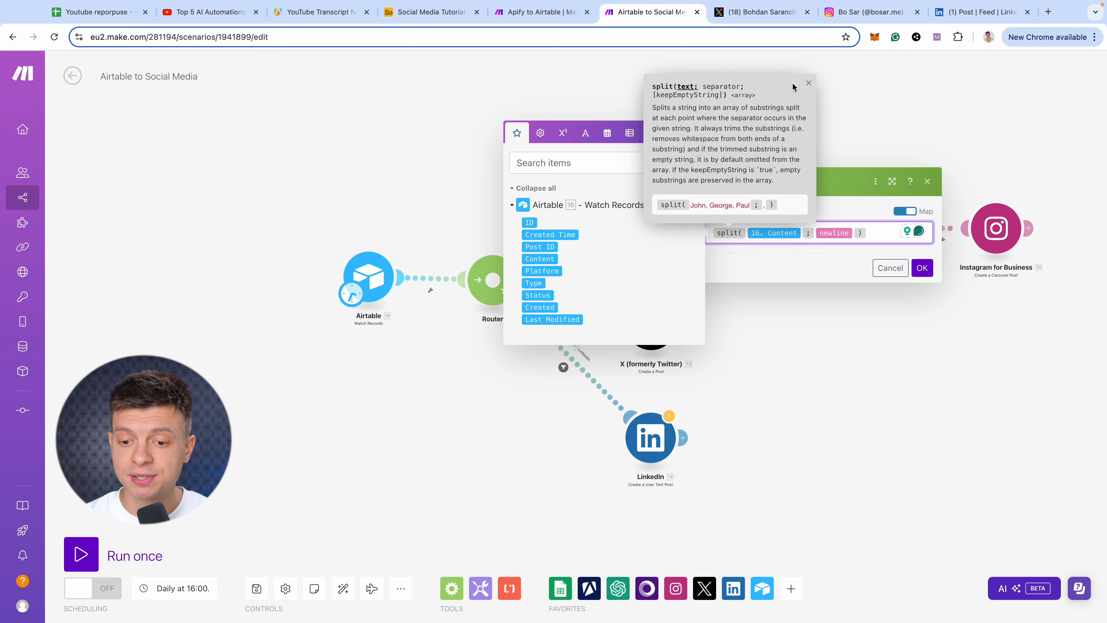
click(808, 83)
click(696, 133)
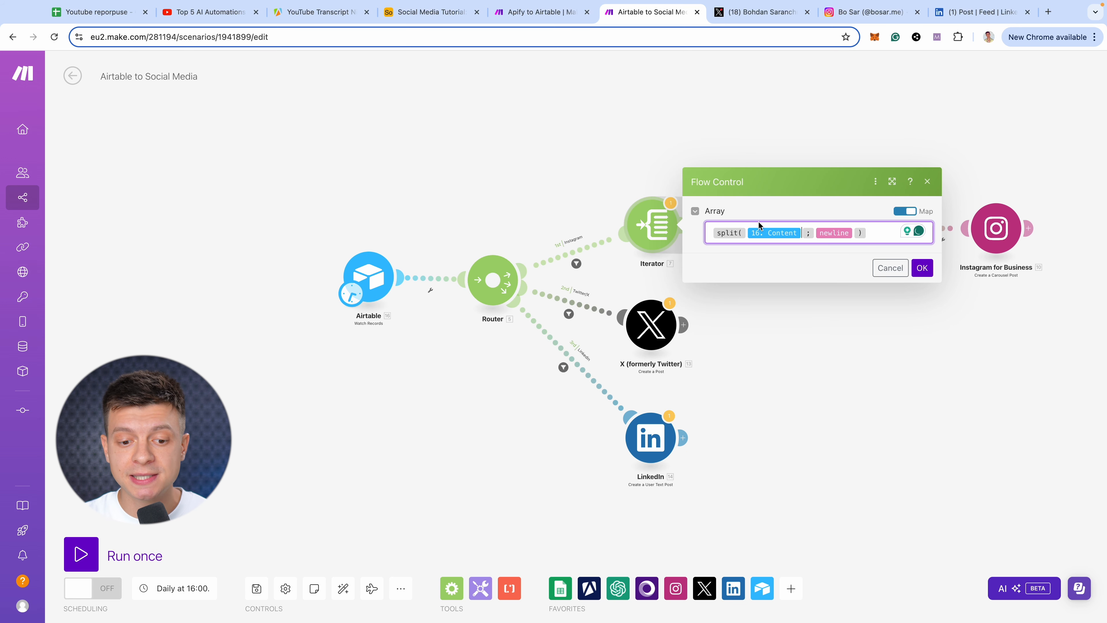
Check the Content value's origin in the Apify to Airtable scenario and Airtable's Content column, and confirm the Iterator's array mapping.
click(540, 12)
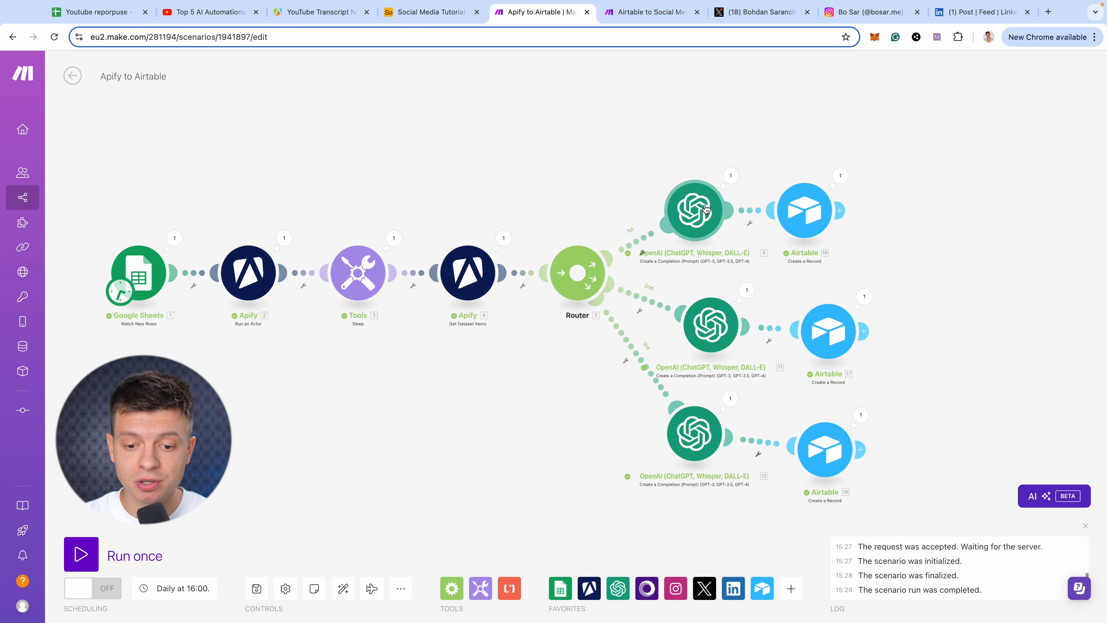
click(693, 220)
click(632, 12)
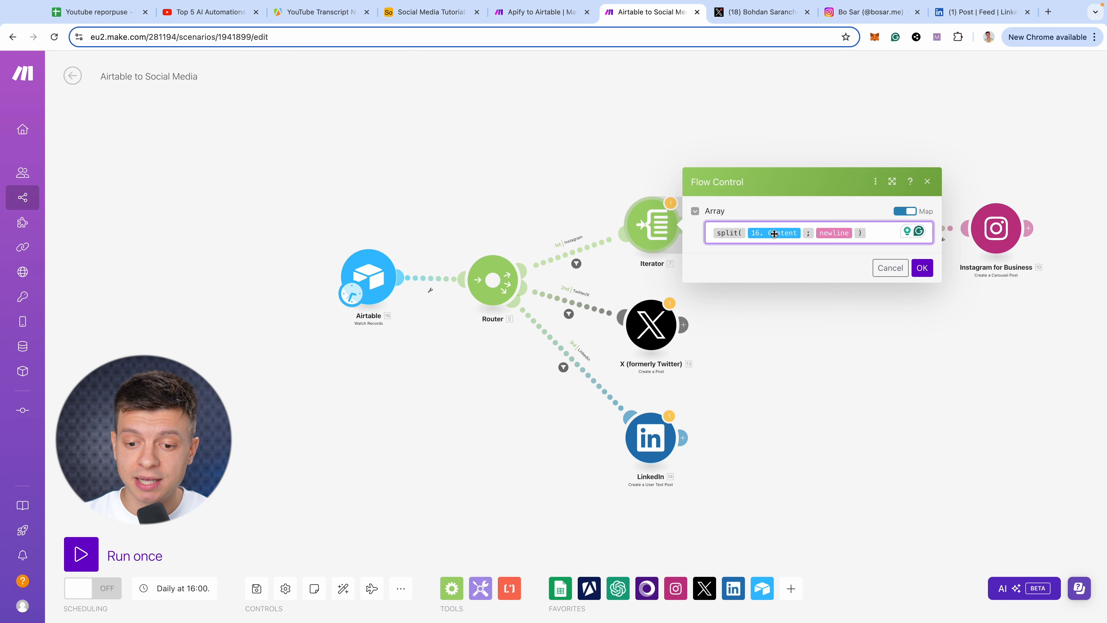
click(403, 10)
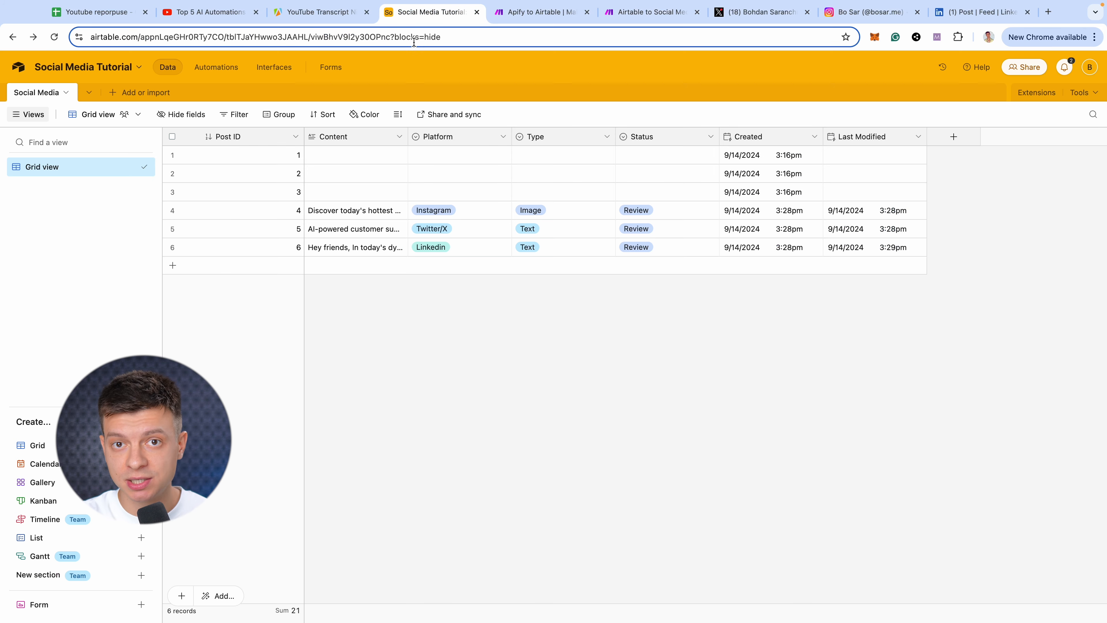
click(348, 135)
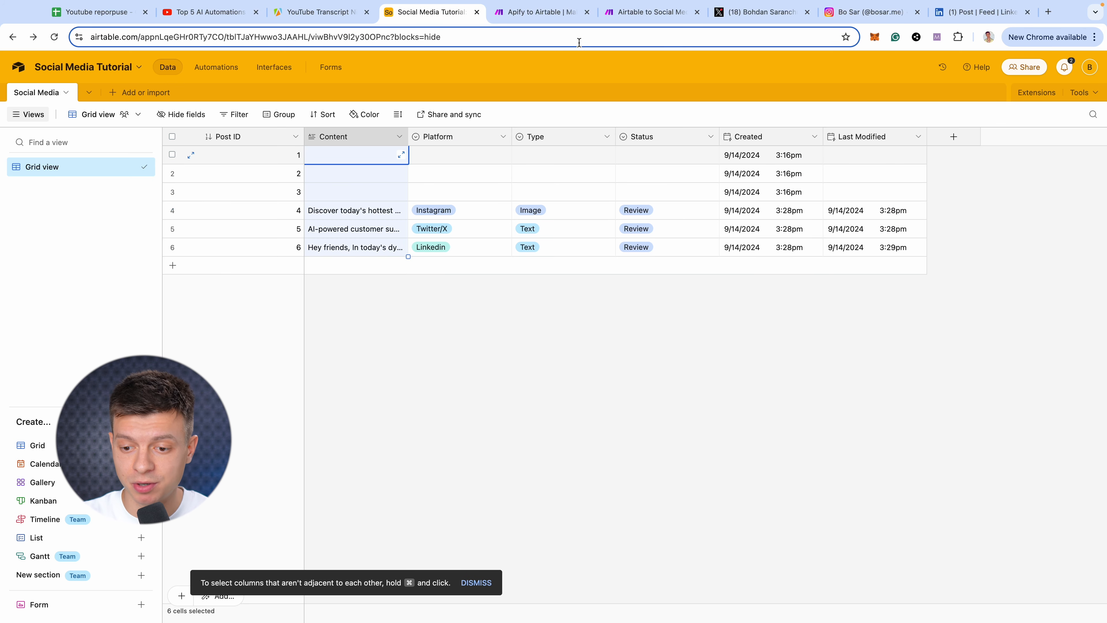
click(629, 13)
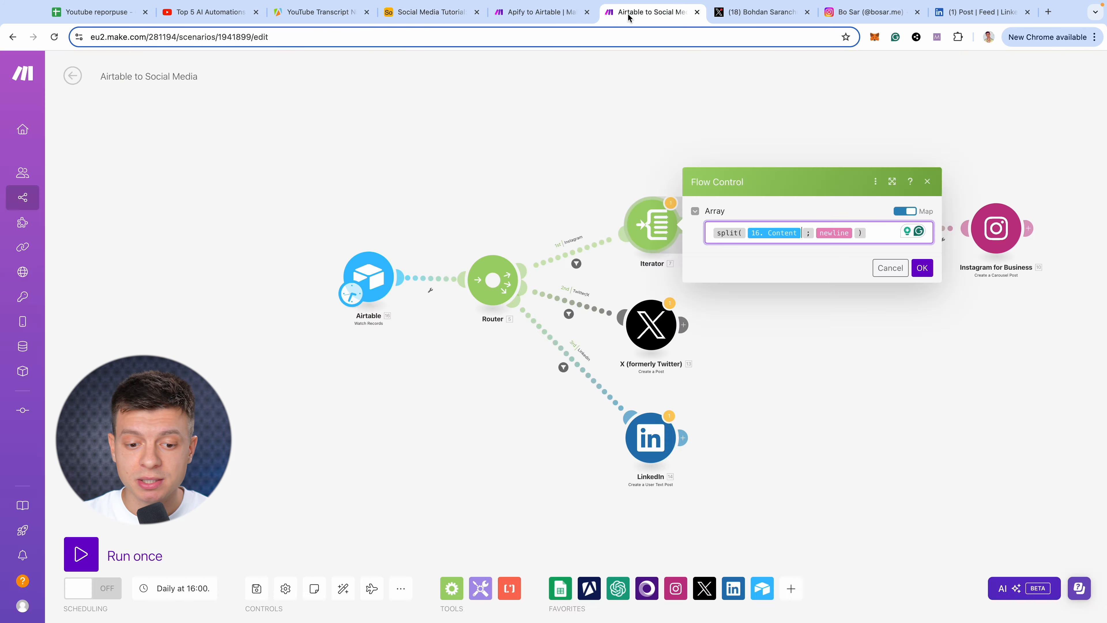
click(922, 268)
Try to save the scenario, and review the settings of the Placid, Array aggregator and Instagram for Business modules.
click(256, 589)
click(763, 244)
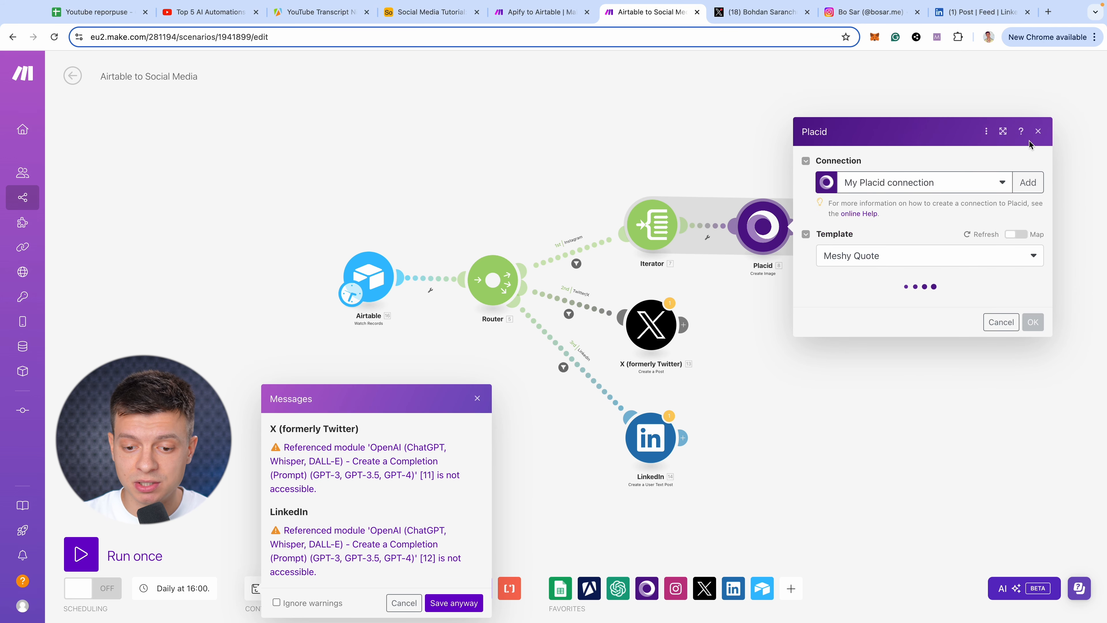
click(1038, 72)
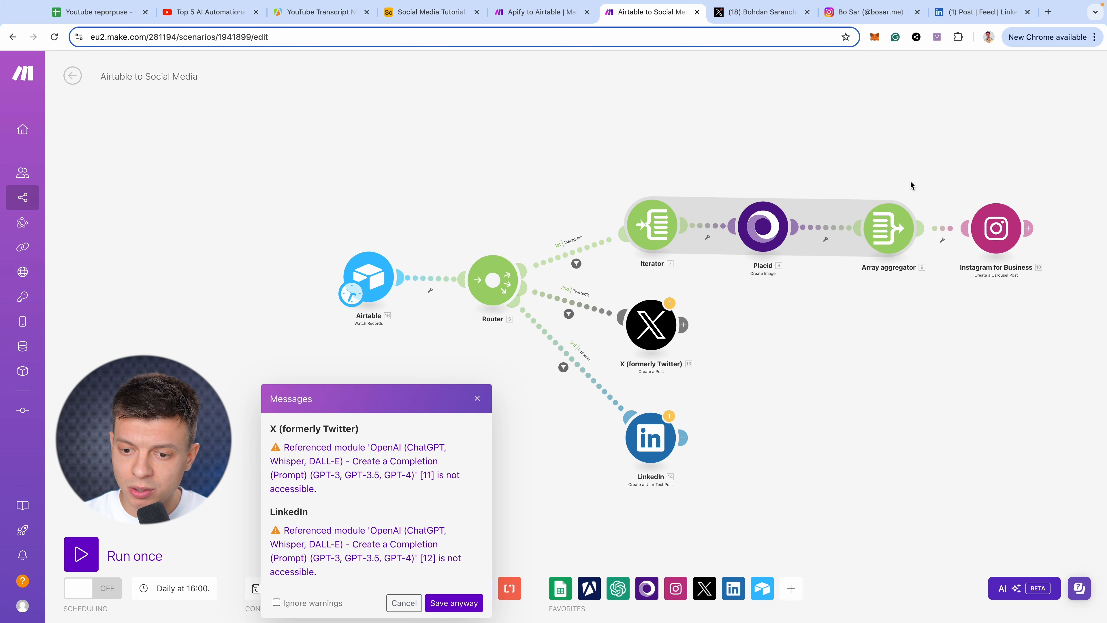
click(889, 227)
click(1007, 247)
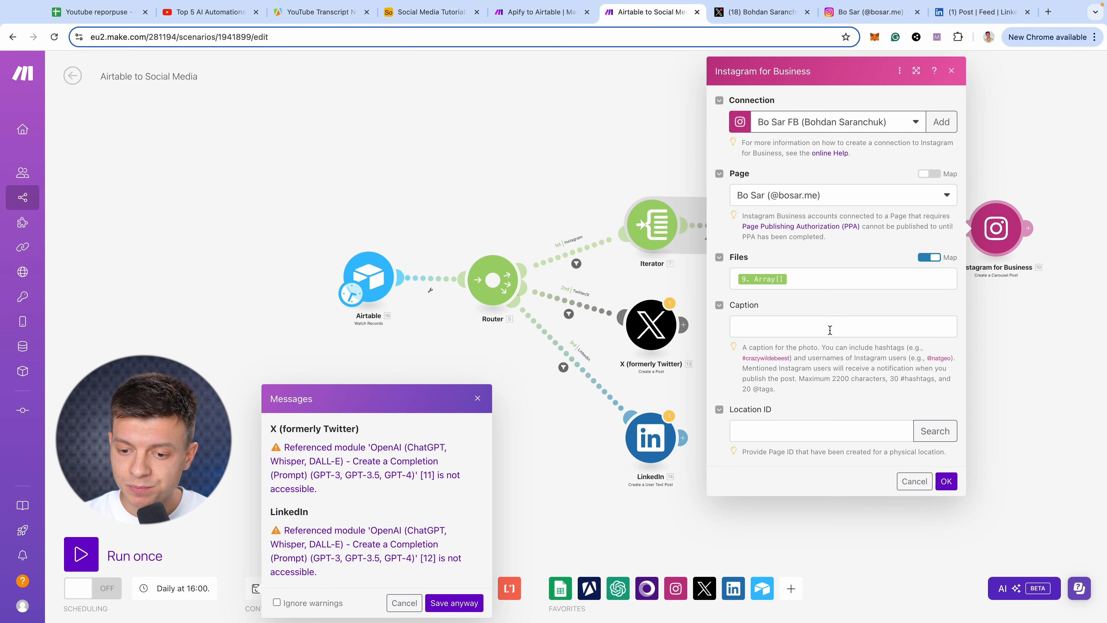
click(946, 481)
Set the X (formerly Twitter) module's Text Content to the Content field from the Airtable Watch Records module.
click(651, 325)
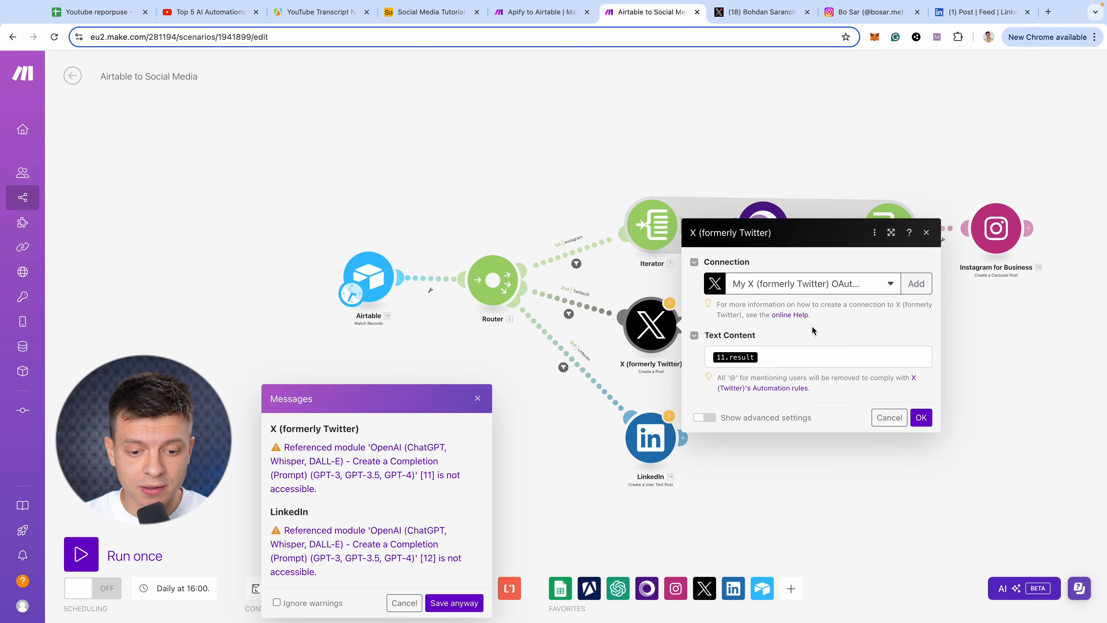
click(768, 358)
key(BackSpace)
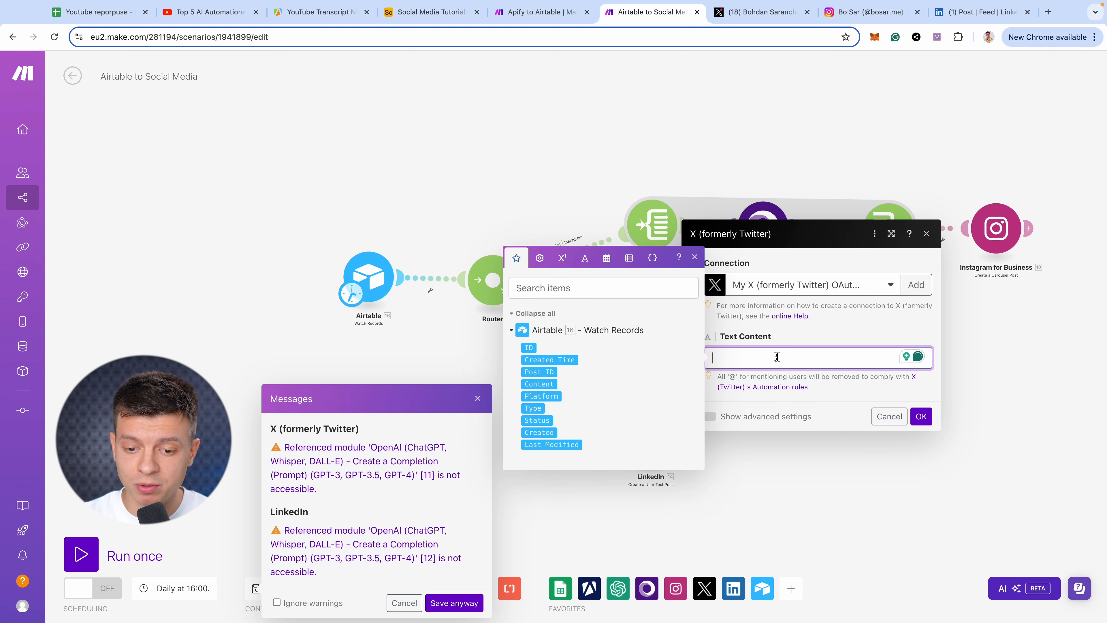
click(550, 385)
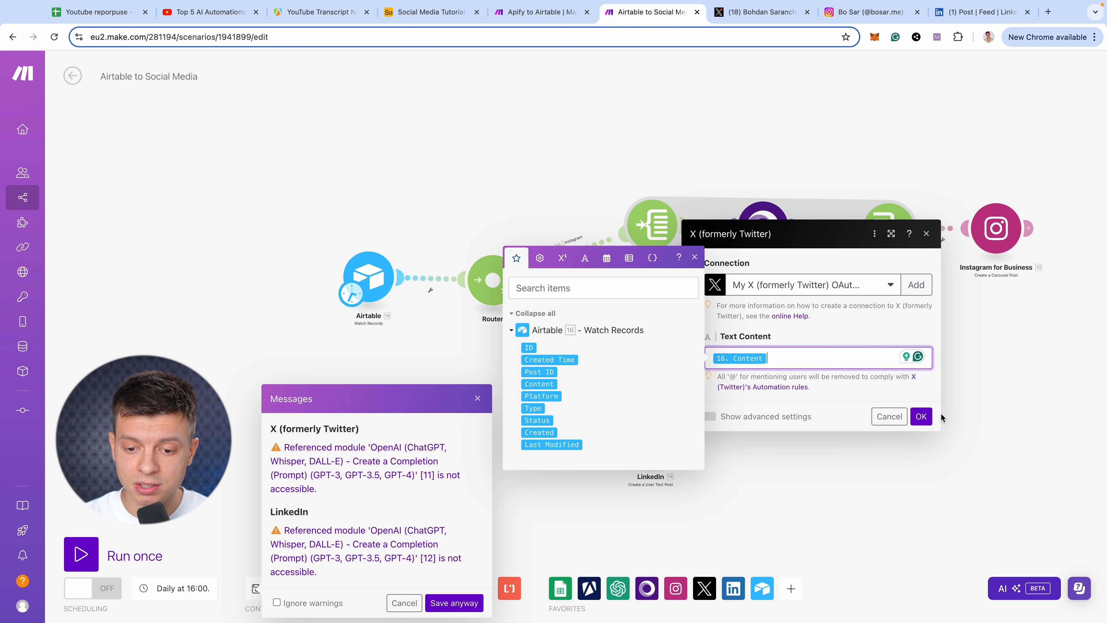
click(921, 417)
Map the LinkedIn module's Content to the Airtable Content field and save the scenario.
click(650, 438)
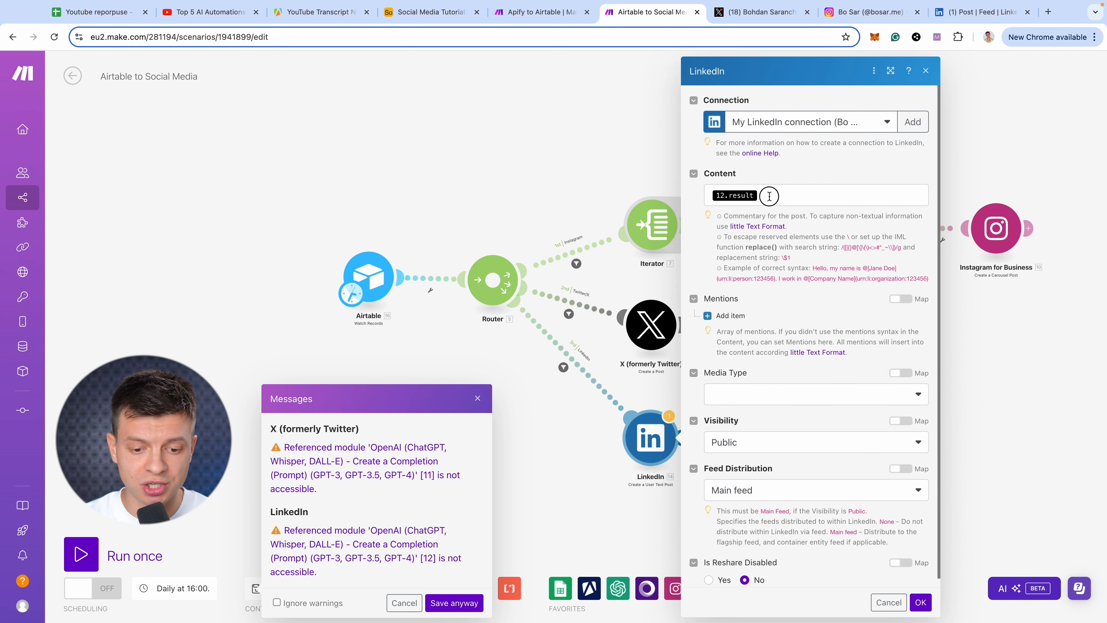
key(BackSpace)
click(539, 221)
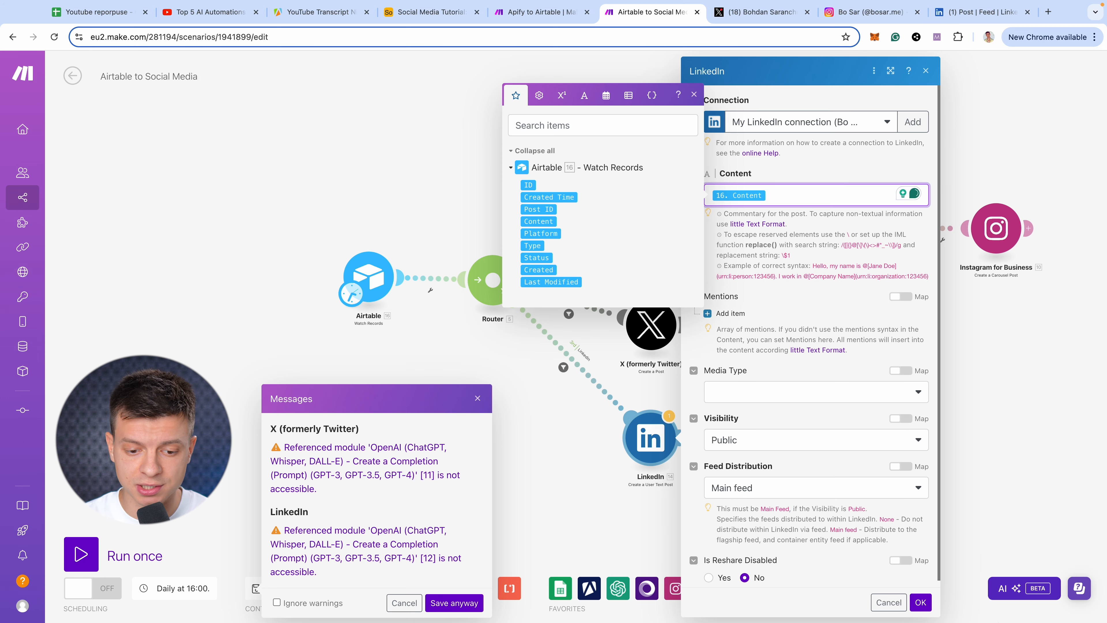
click(921, 603)
click(256, 588)
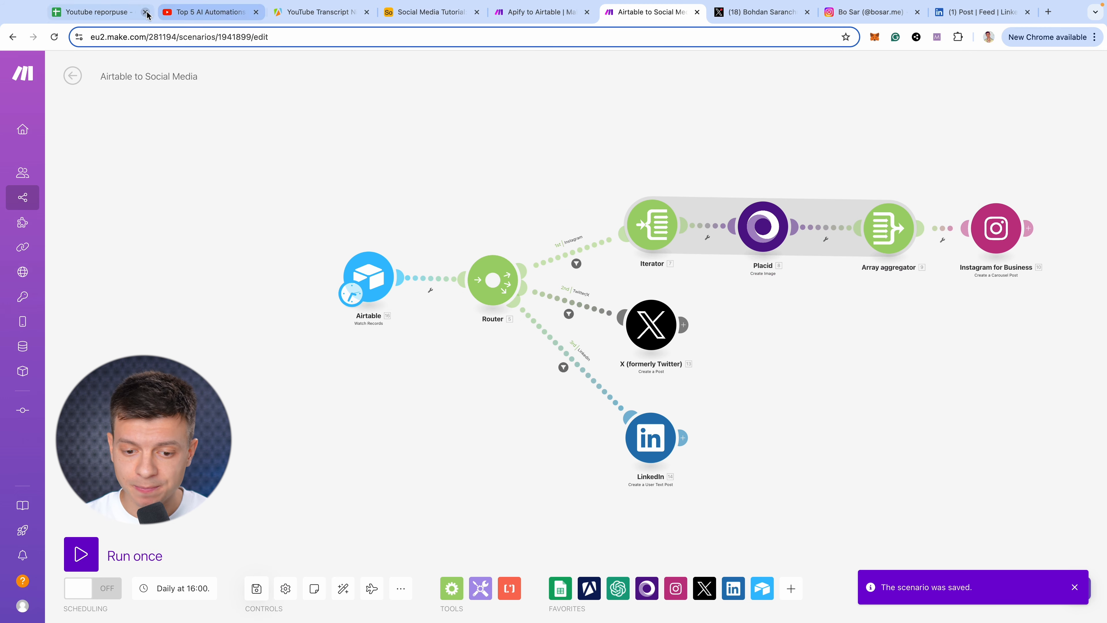
In the Airtable base, set Status to Approved for the Instagram, Twitter/X and Linkedin draft records.
click(413, 12)
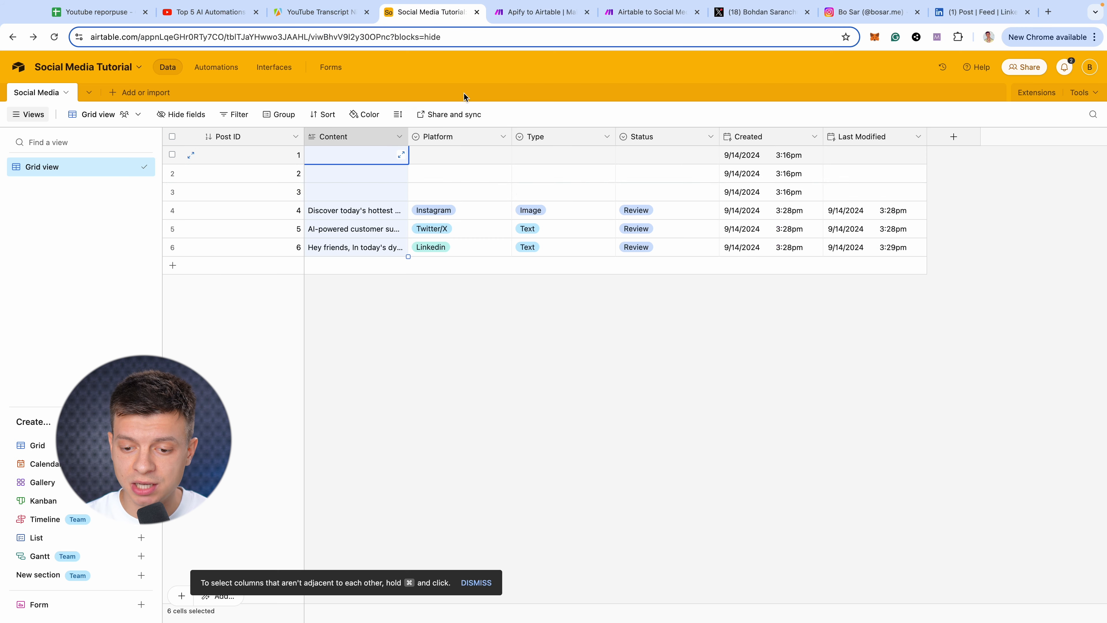
click(662, 210)
click(710, 210)
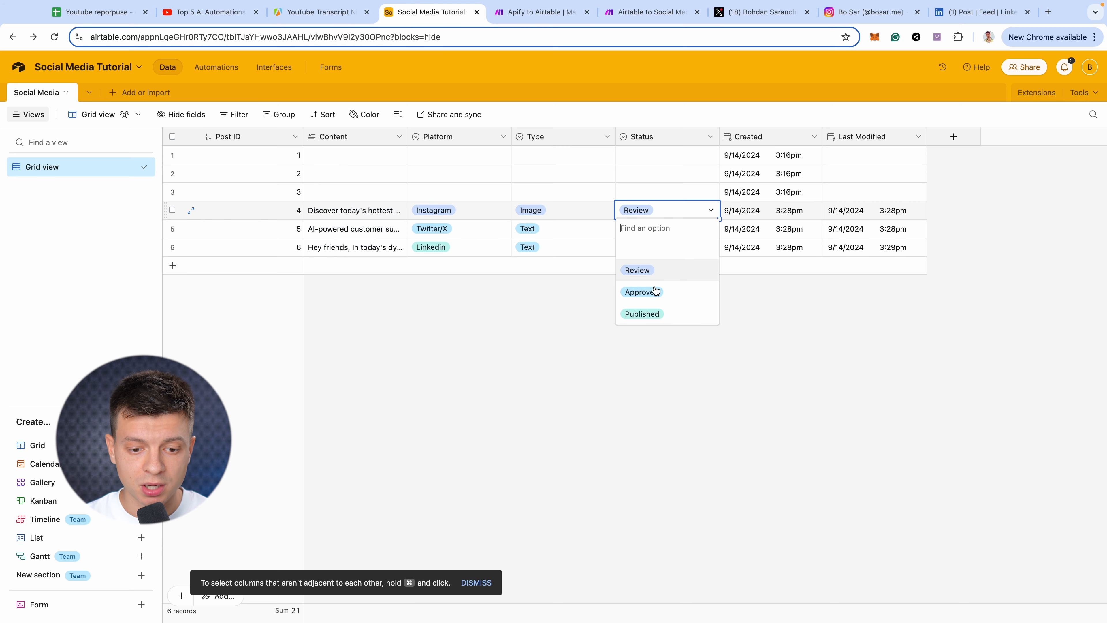
click(658, 290)
click(697, 231)
click(710, 228)
click(644, 309)
click(713, 248)
click(640, 330)
Run the Airtable to Social Media scenario once and inspect the Instagram route's filter evaluation.
click(651, 12)
click(150, 566)
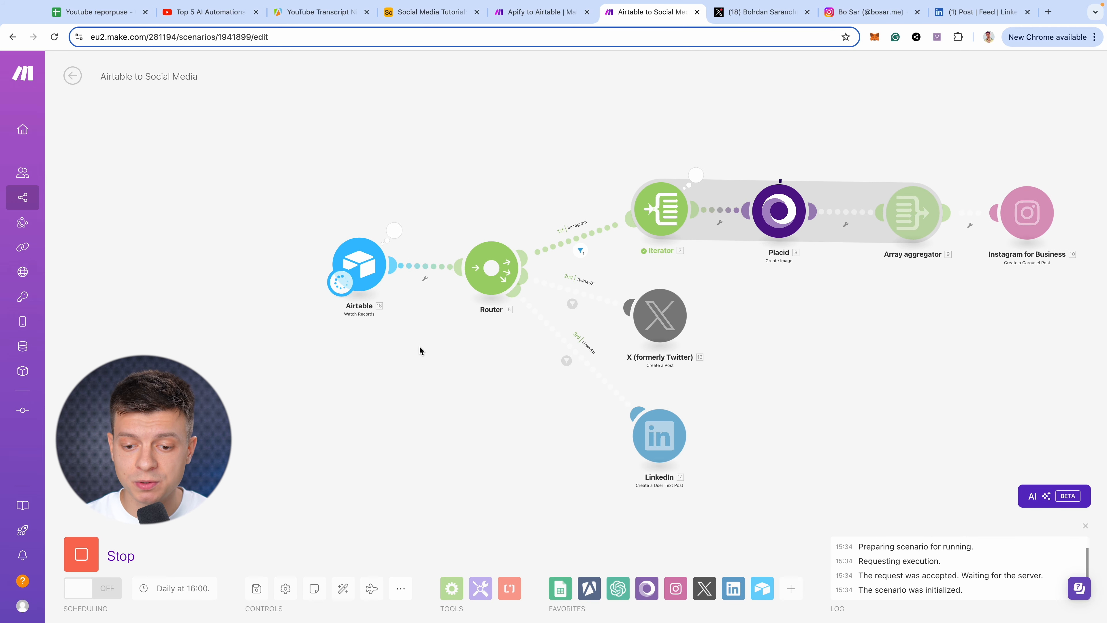
click(394, 229)
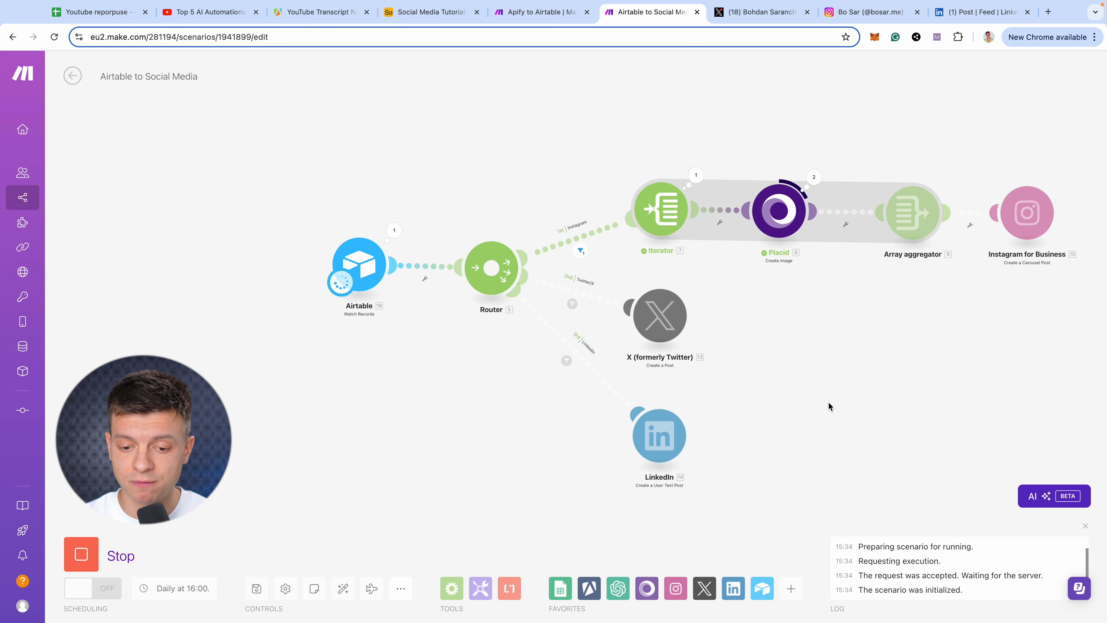
click(581, 252)
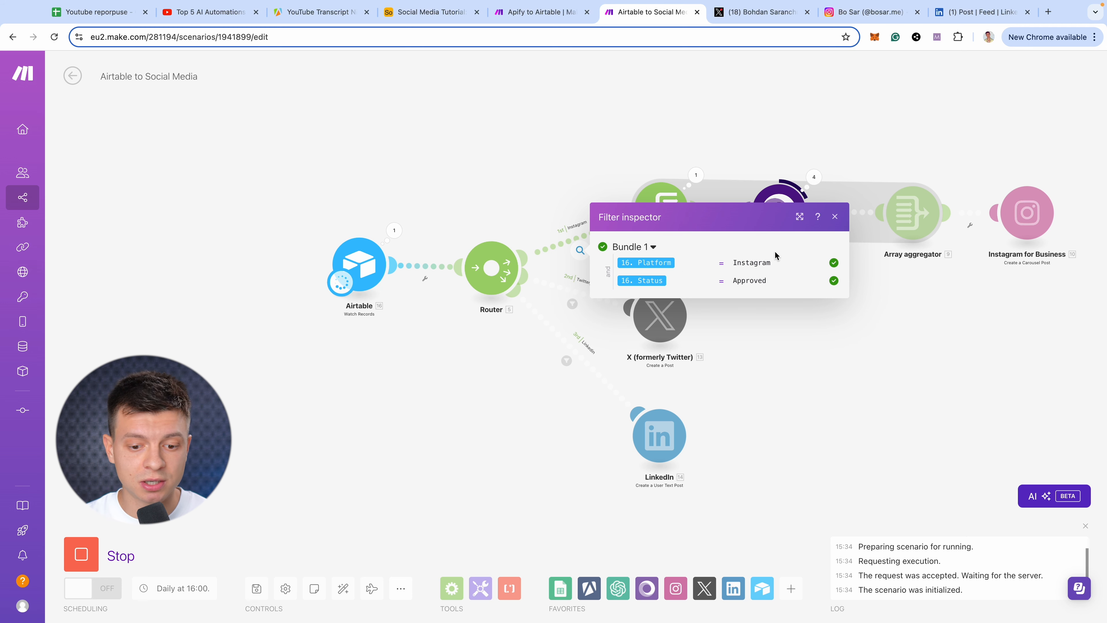
click(835, 217)
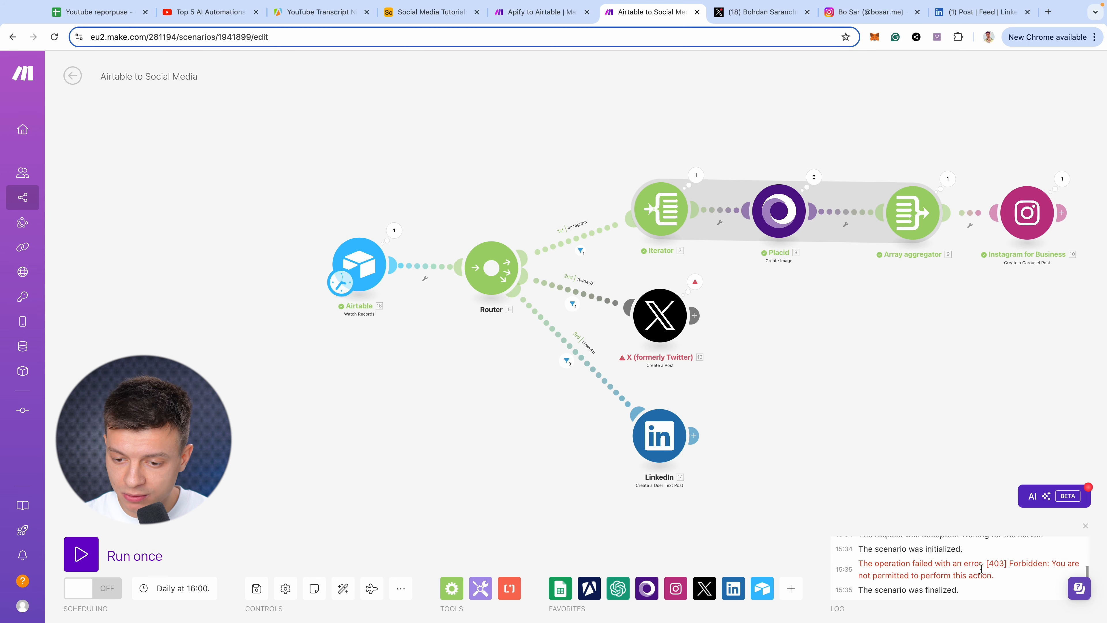
Examine the X (formerly Twitter) module's settings and the error details of its failed operation.
click(669, 317)
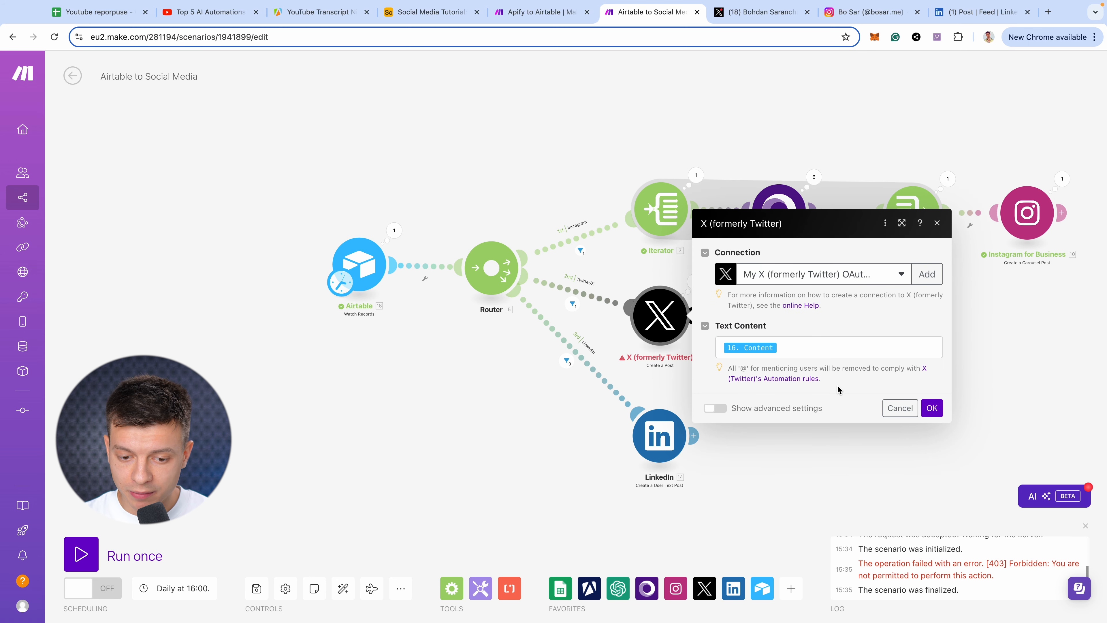
click(932, 408)
click(697, 282)
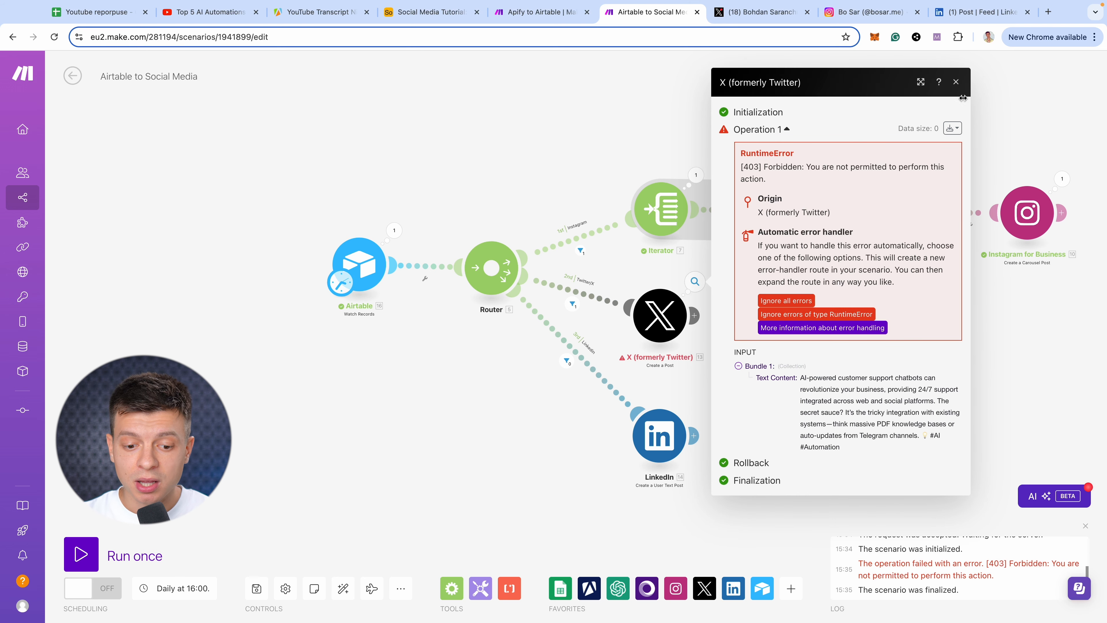
click(955, 83)
Switch to the X profile and delete the two existing posts about customer support AI chatbots.
click(768, 12)
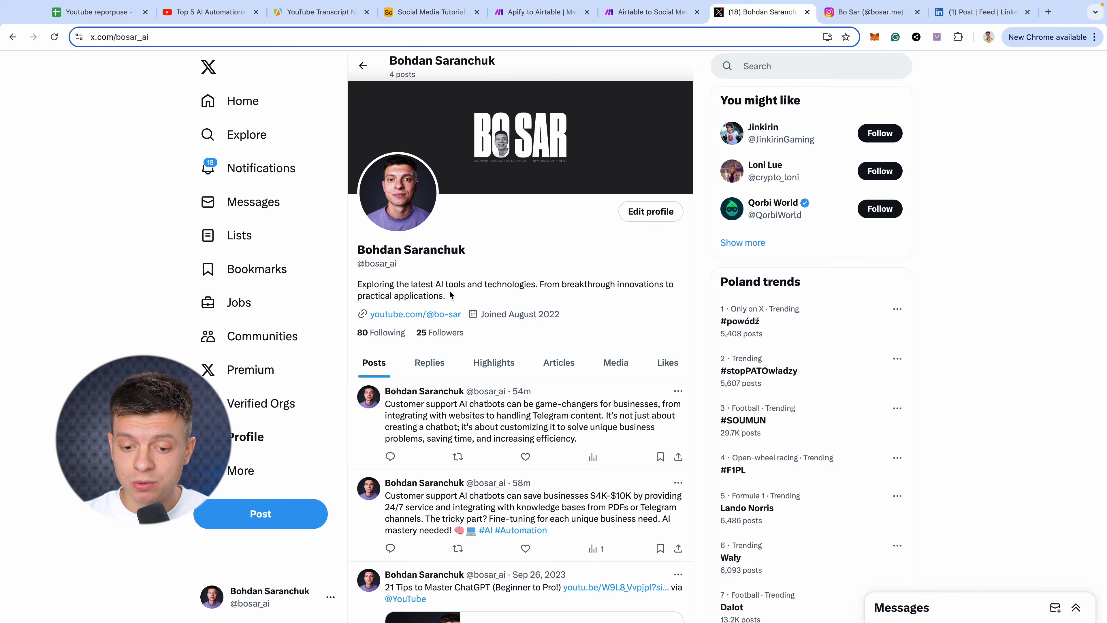
scroll(575, 391, down, 5)
scroll(528, 283, up, 3)
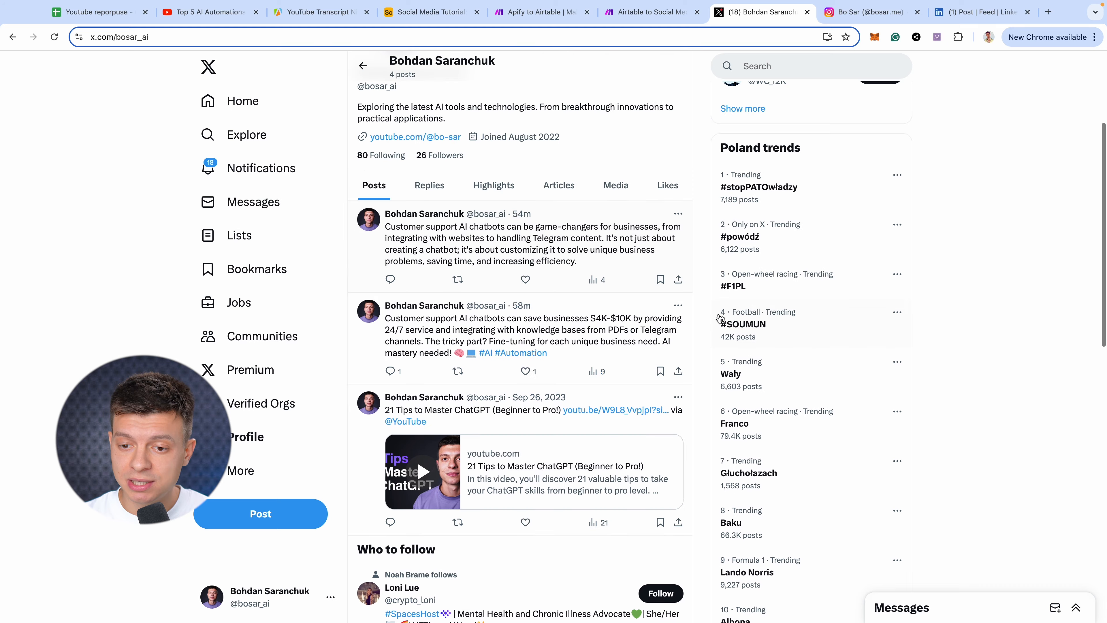
click(678, 305)
click(562, 324)
click(576, 355)
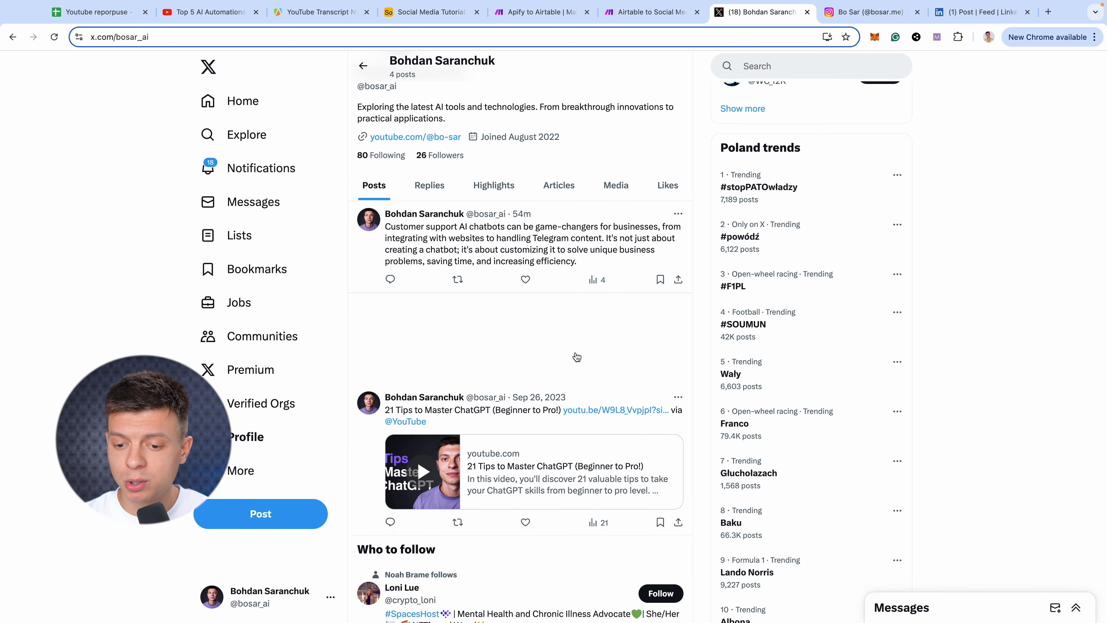
click(678, 213)
click(571, 228)
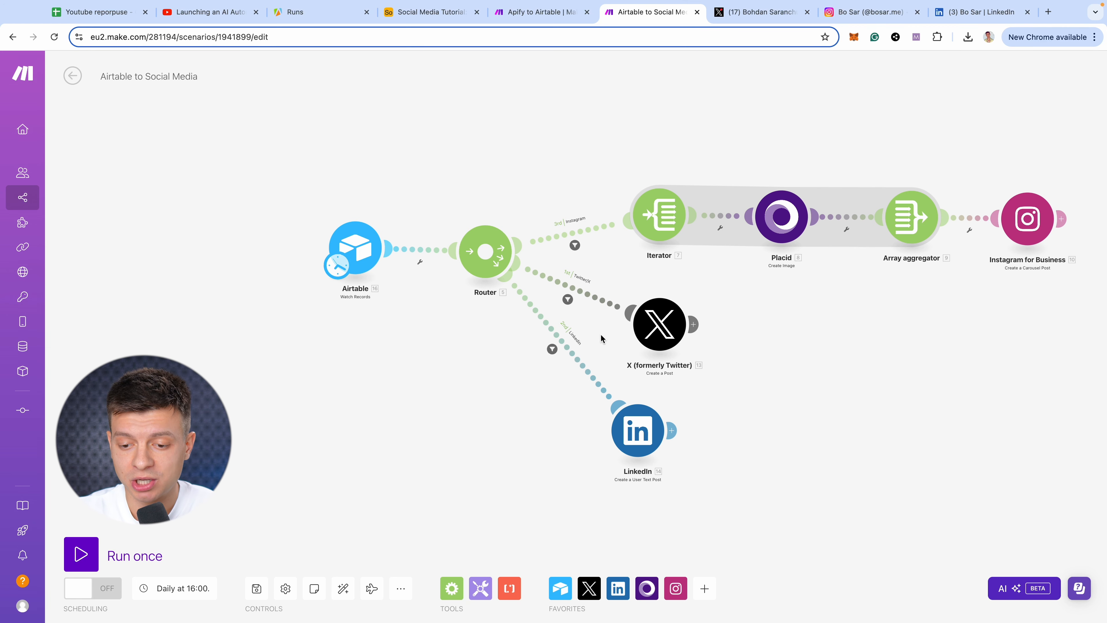
In Airtable, set Status to Approved for the draft records with Post ID 10, 11 and 12.
click(218, 14)
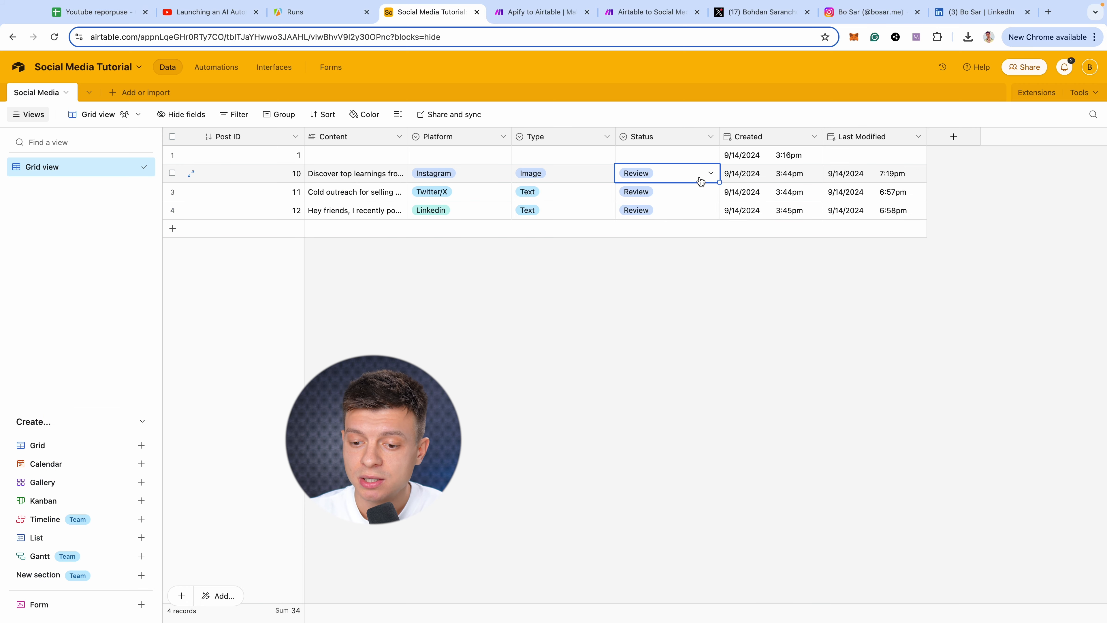
click(699, 178)
click(645, 255)
click(705, 194)
click(710, 192)
click(650, 273)
click(708, 214)
click(710, 214)
click(649, 281)
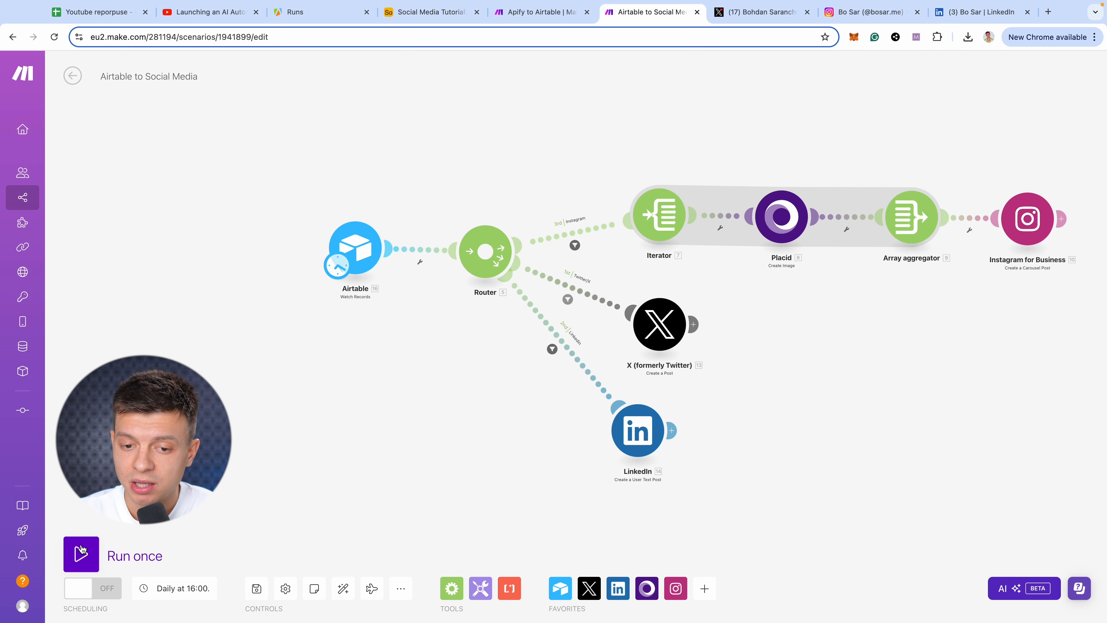
Run the Airtable to Social Media scenario once and reload the Instagram profile to check for the new carousel post.
click(80, 550)
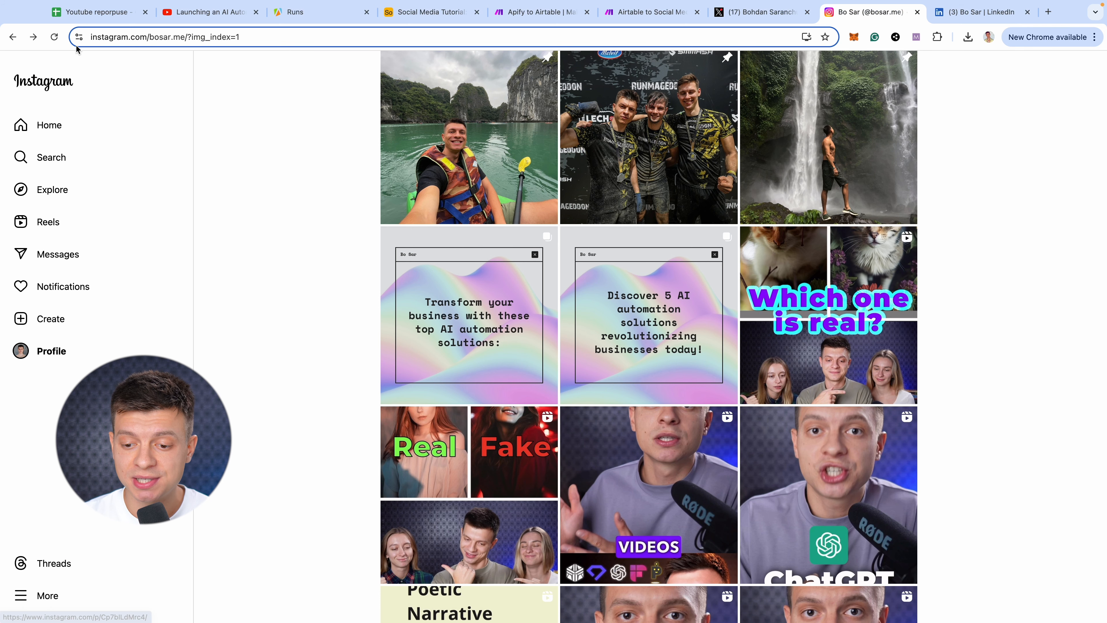
click(54, 36)
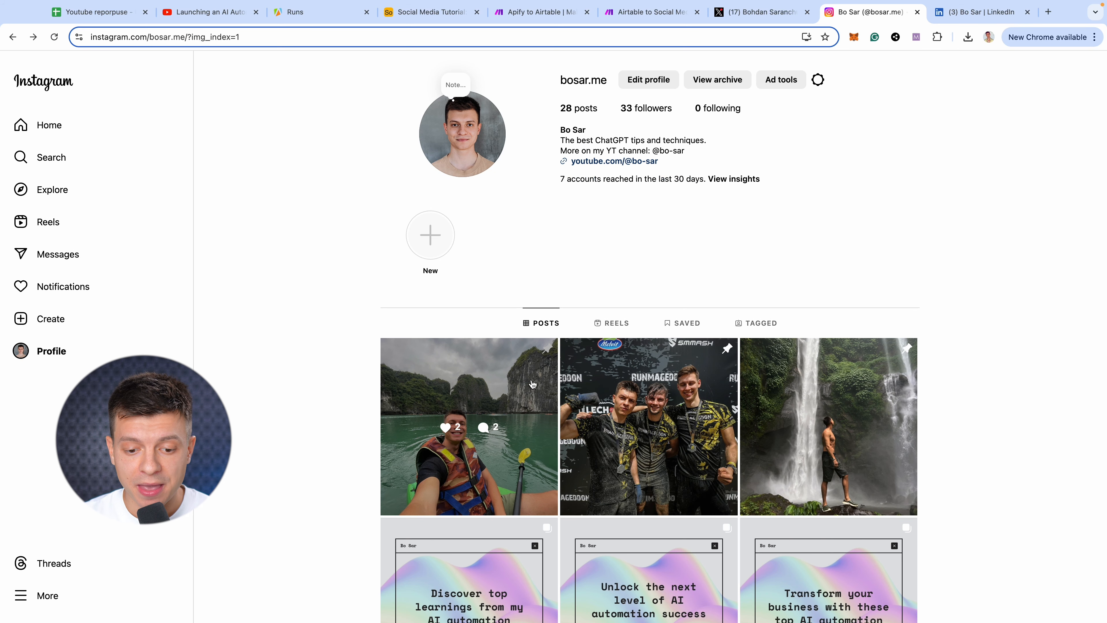
scroll(528, 394, down, 3)
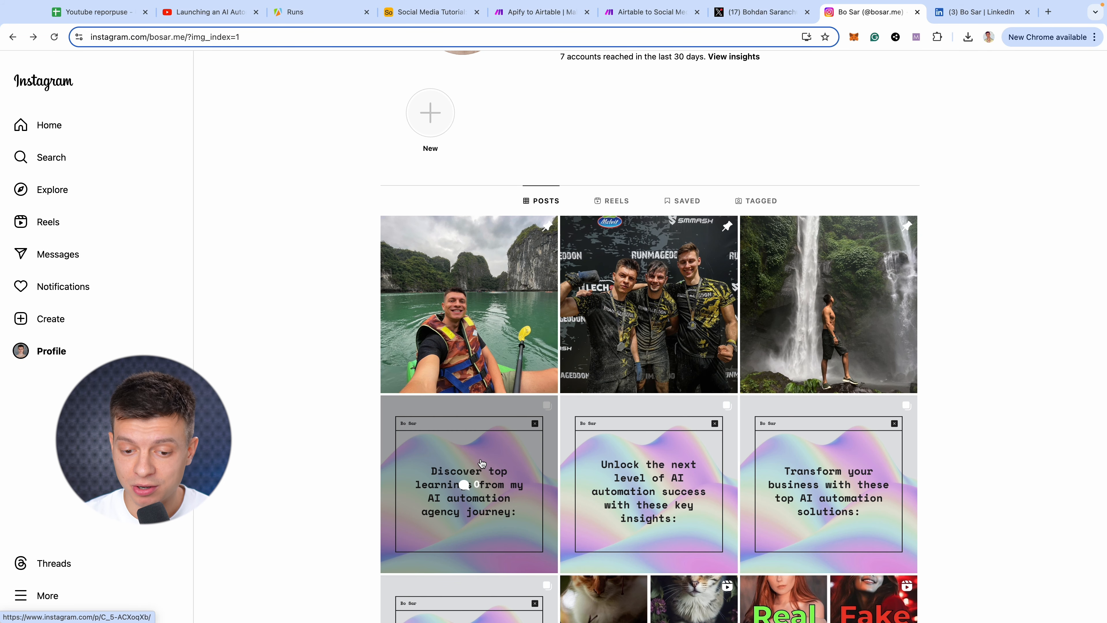
Check the Activity section of the LinkedIn profile for the newly published post and open it.
click(949, 11)
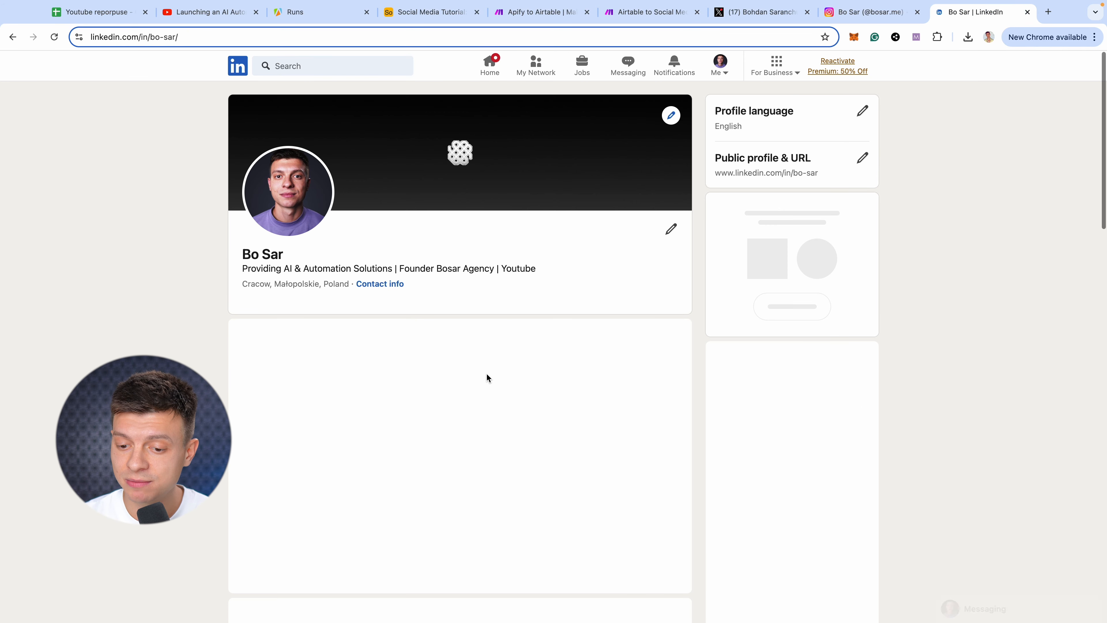
scroll(489, 410, down, 10)
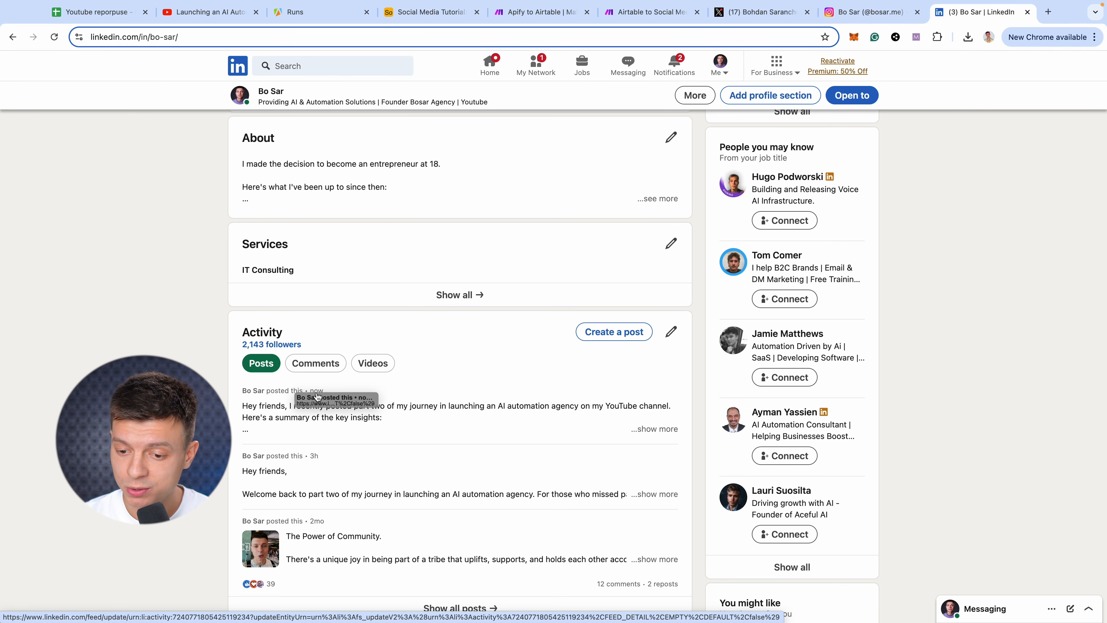
click(365, 401)
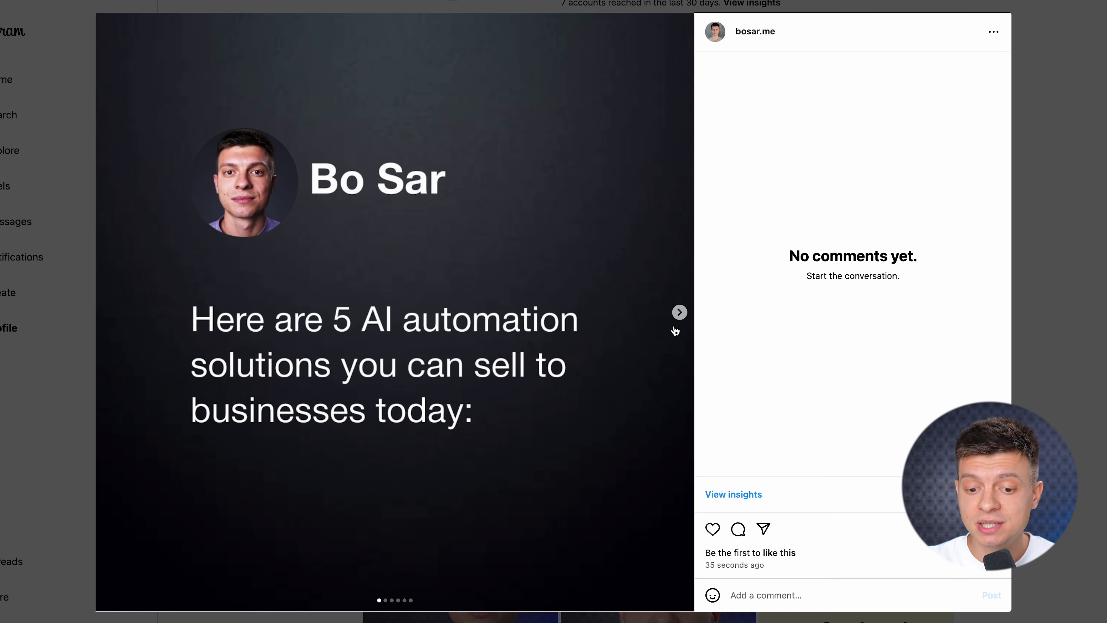
Page through the slides of the Instagram carousel post about 5 AI automation solutions.
click(678, 323)
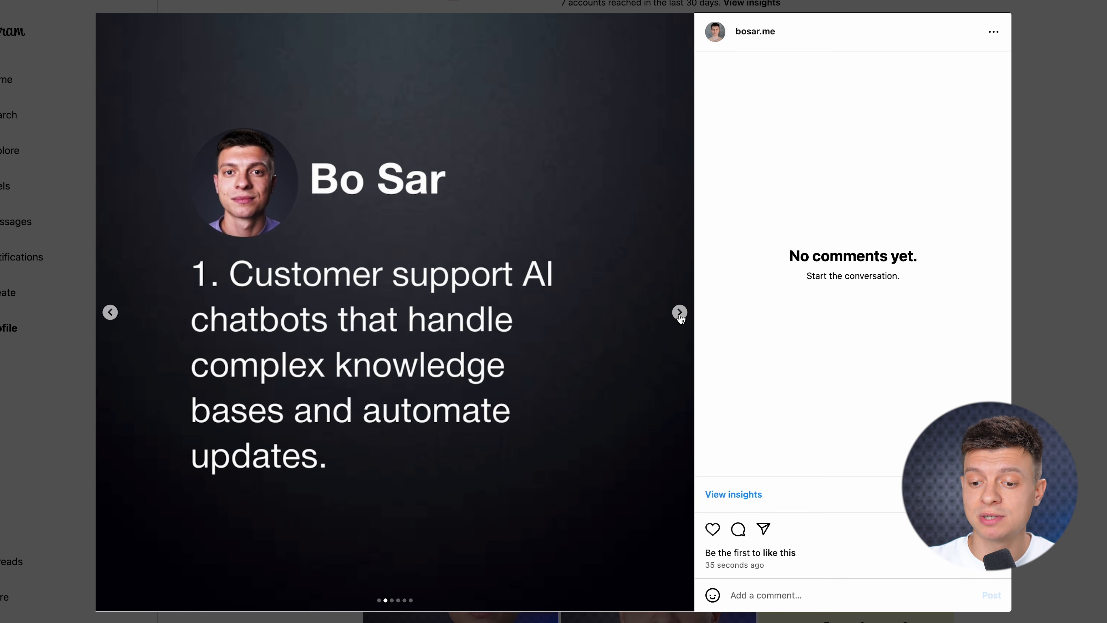
click(680, 318)
click(679, 318)
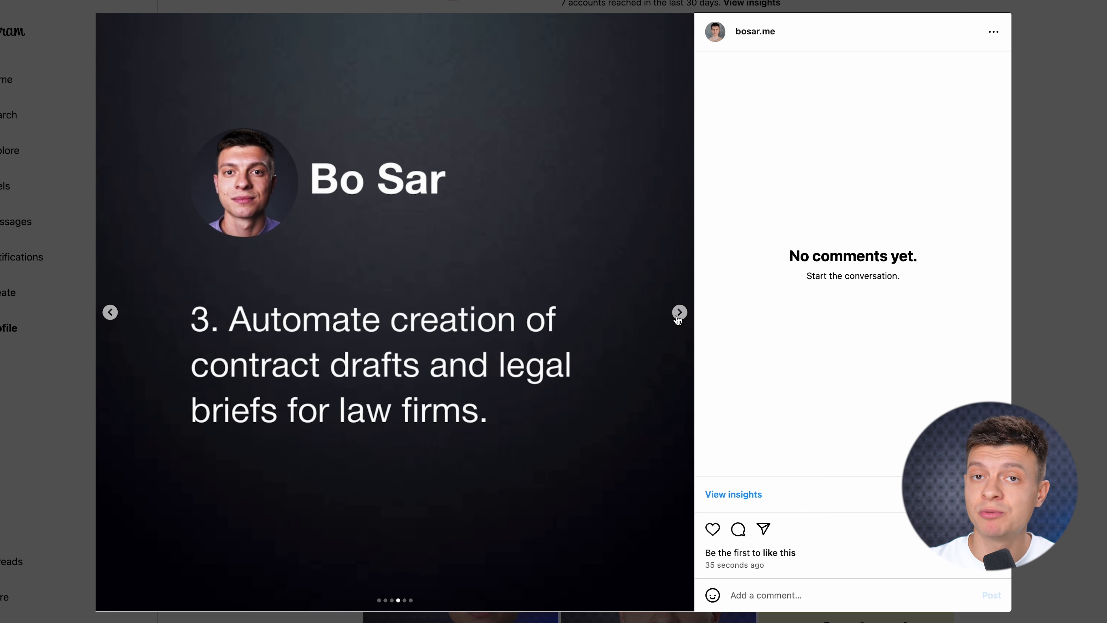